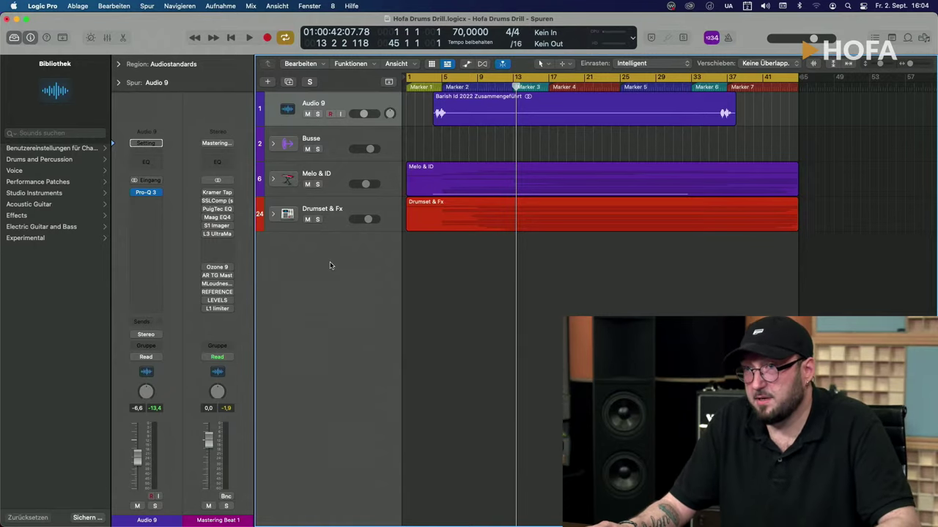
# - Expand the Drumset & Fx stack and look through the tracks in the Main stack of Melo & ID
pyautogui.click(273, 214)
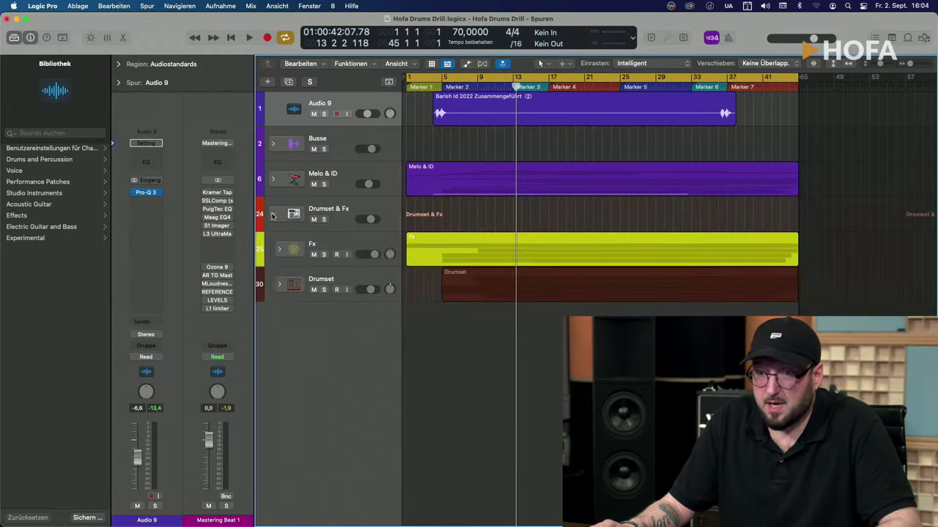
pyautogui.click(279, 250)
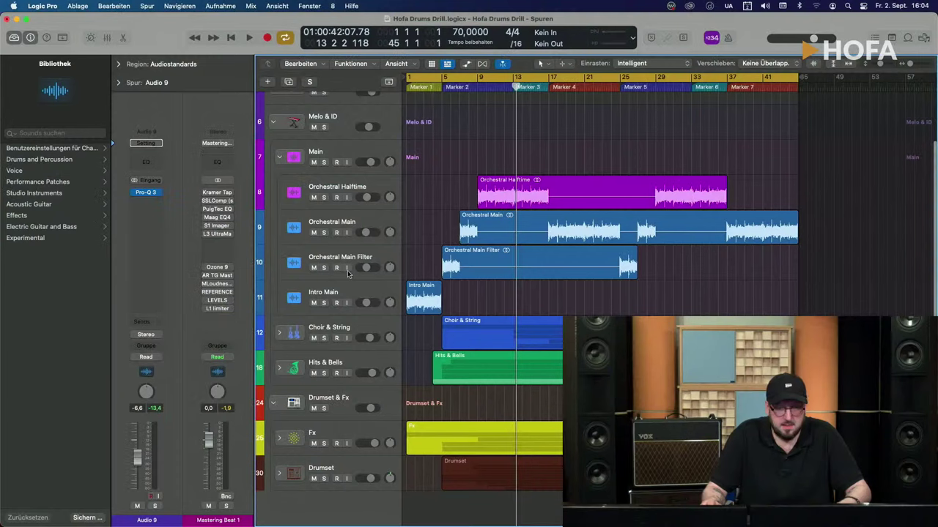
pyautogui.scroll(-1, 350, 292)
pyautogui.scroll(-1, 351, 292)
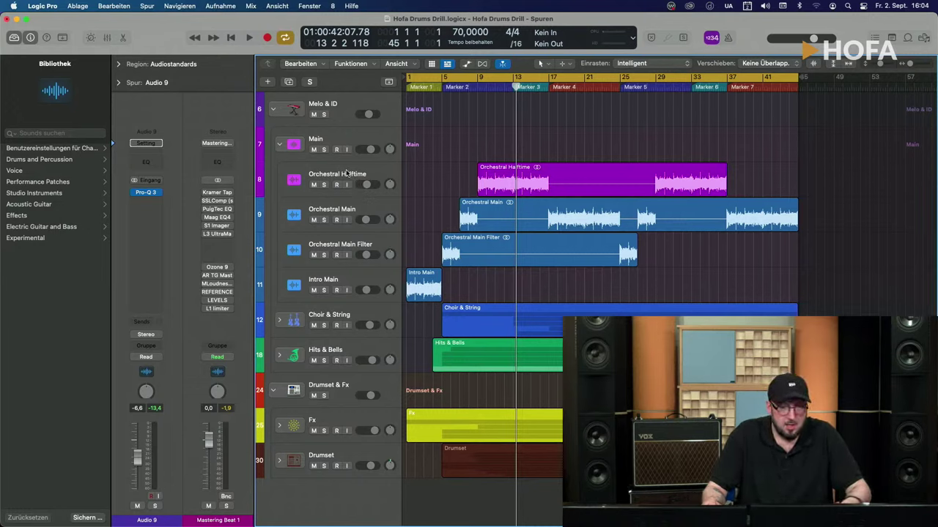
# - Expand the Choir & String stack to review its tracks, and collapse both it and the Main stack
pyautogui.click(279, 320)
pyautogui.scroll(-3, 369, 287)
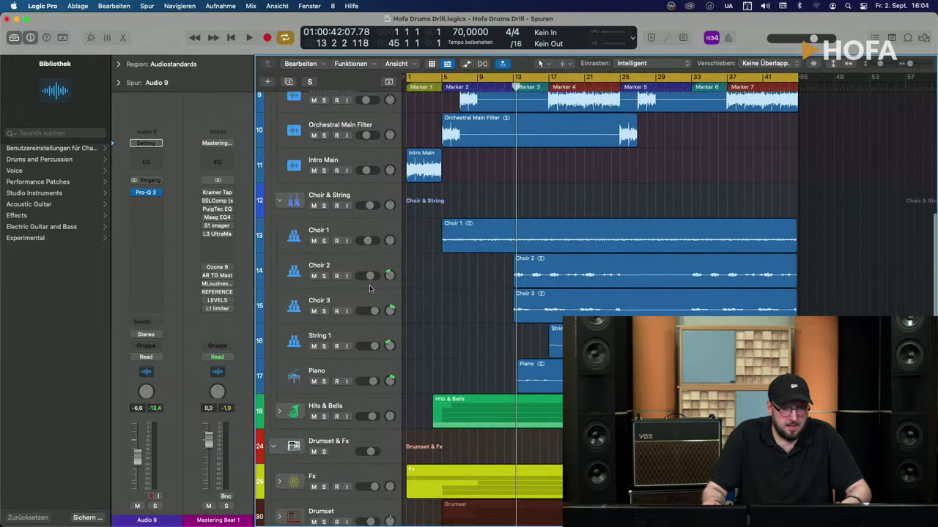
pyautogui.scroll(-2, 369, 288)
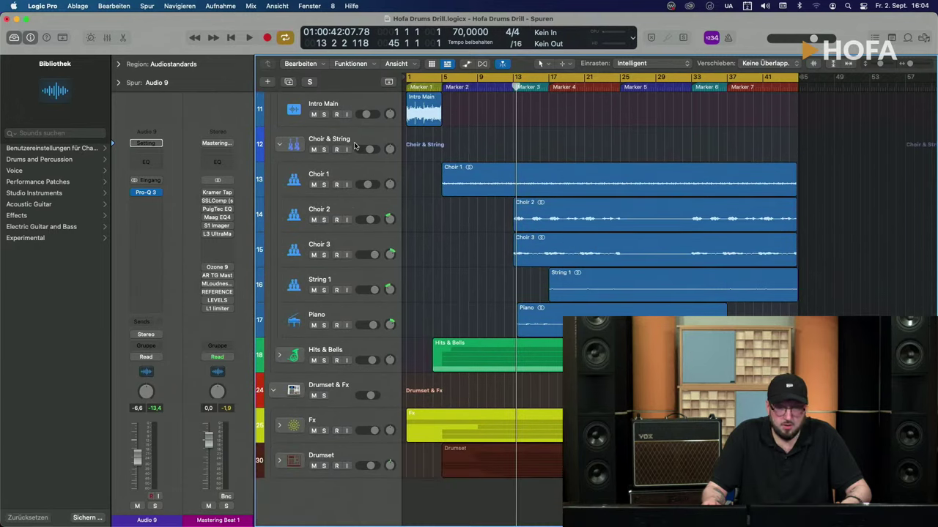
pyautogui.scroll(5, 420, 236)
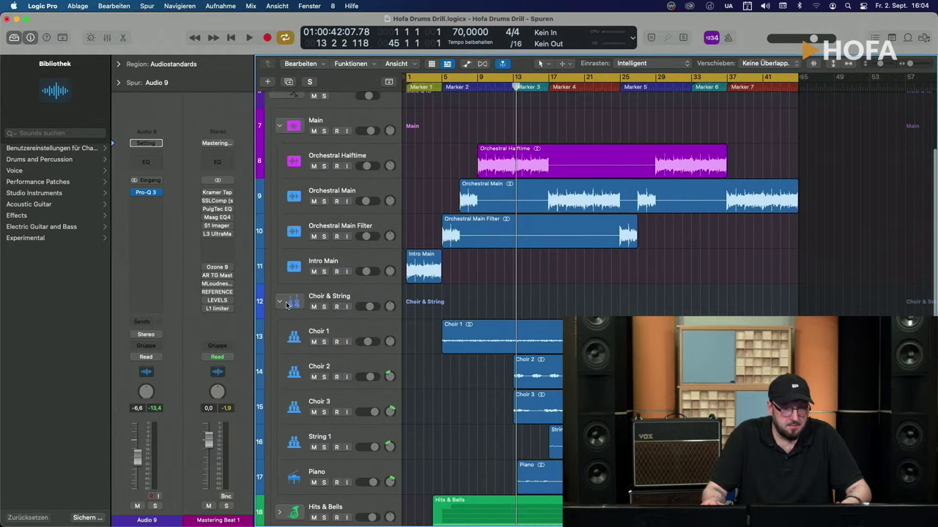
pyautogui.click(279, 303)
pyautogui.click(281, 146)
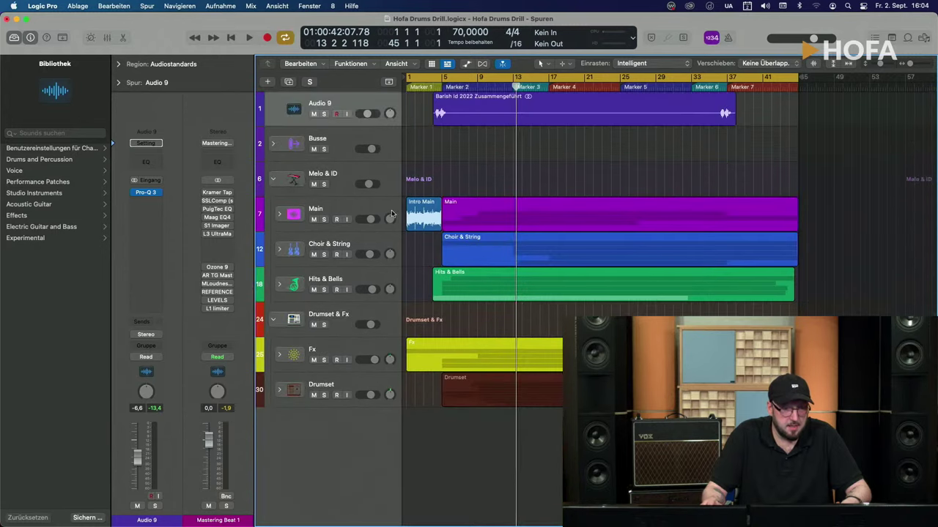
# - Expand the Hits & Bells stack, review its tracks and collapse it again
pyautogui.click(278, 286)
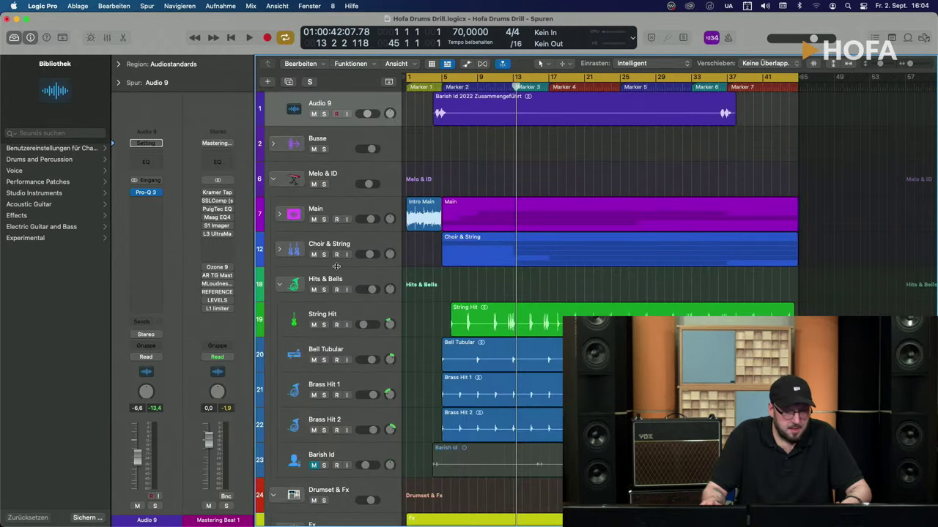
pyautogui.scroll(-4, 302, 195)
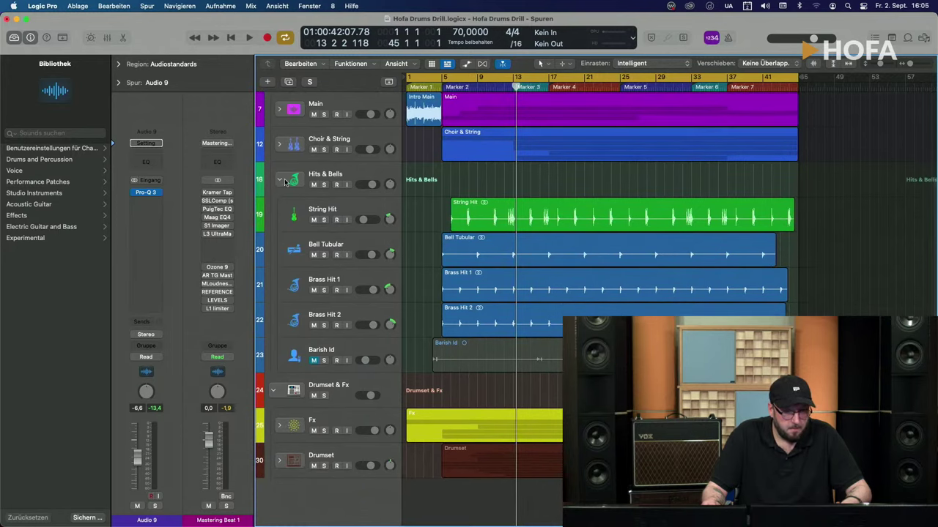
pyautogui.click(283, 182)
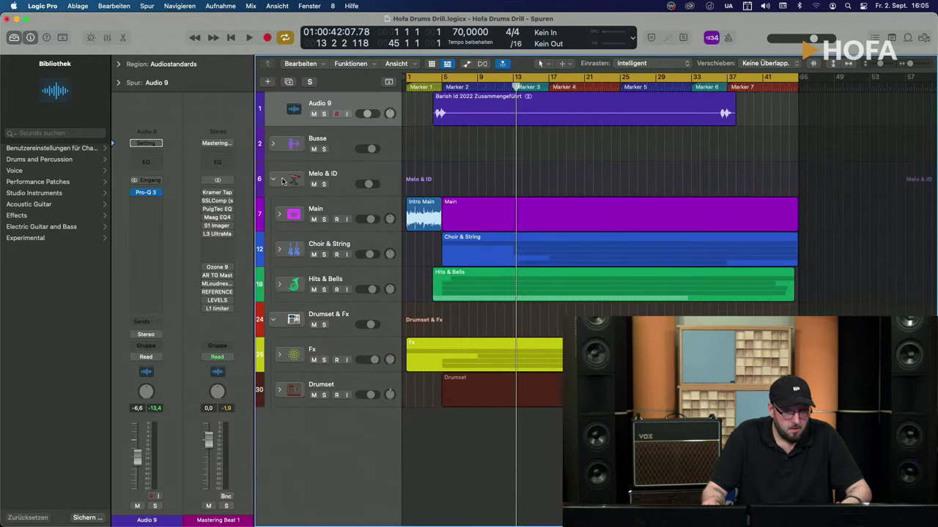
# - Expand the Fx stack, review its tracks and collapse it again
pyautogui.click(279, 356)
pyautogui.scroll(-3, 281, 356)
pyautogui.click(279, 292)
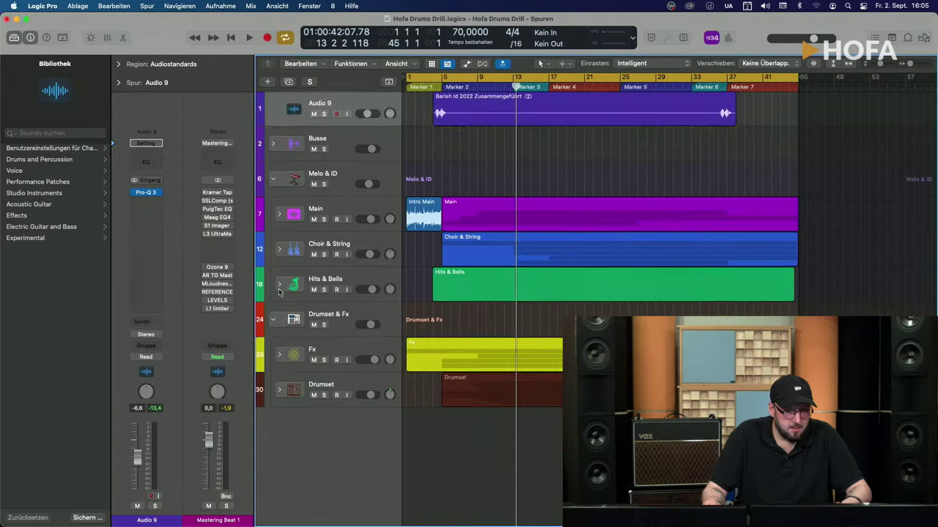
# - Expand the Drumset stack and select the 808 track inside it
pyautogui.click(278, 393)
pyautogui.scroll(-5, 464, 343)
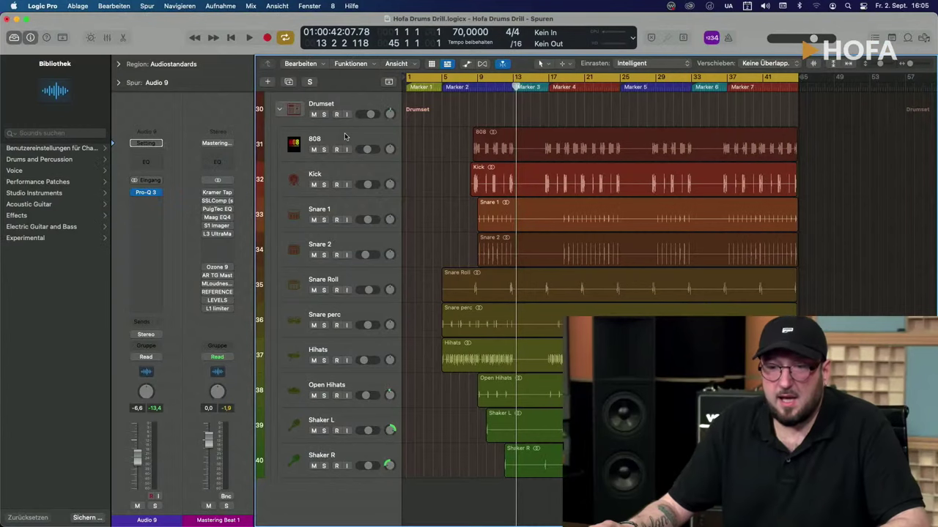
pyautogui.click(345, 132)
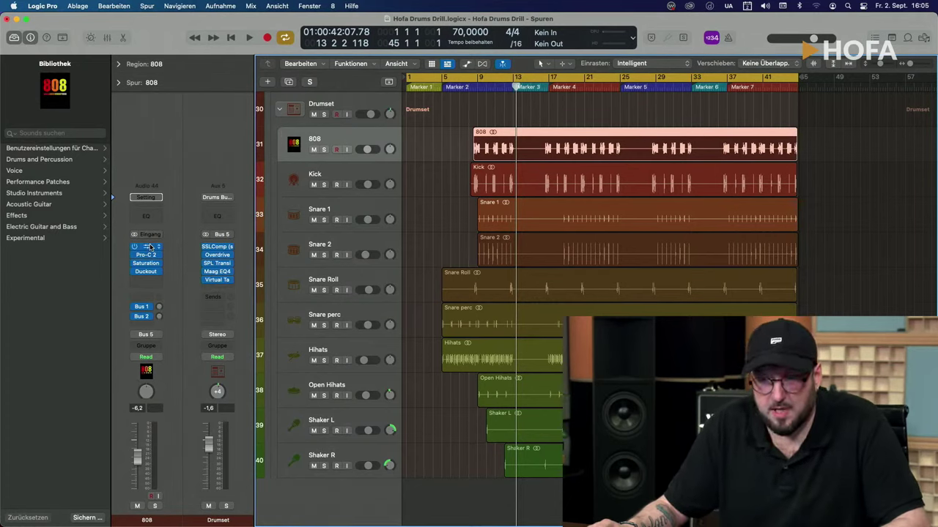
# - Solo the 808 track, set the cycle range from 8 3 1 to 13 1 1 and play it briefly
pyautogui.click(323, 150)
pyautogui.moveTo(481, 79)
pyautogui.mouseDown()
pyautogui.moveTo(524, 93)
pyautogui.moveTo(476, 79)
pyautogui.moveTo(477, 88)
pyautogui.mouseUp()
pyautogui.press('space')
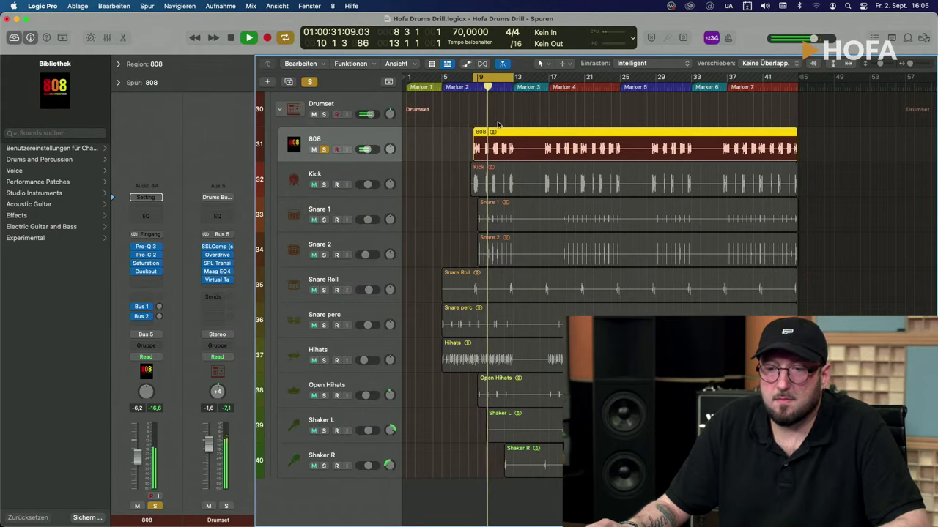
pyautogui.press('space')
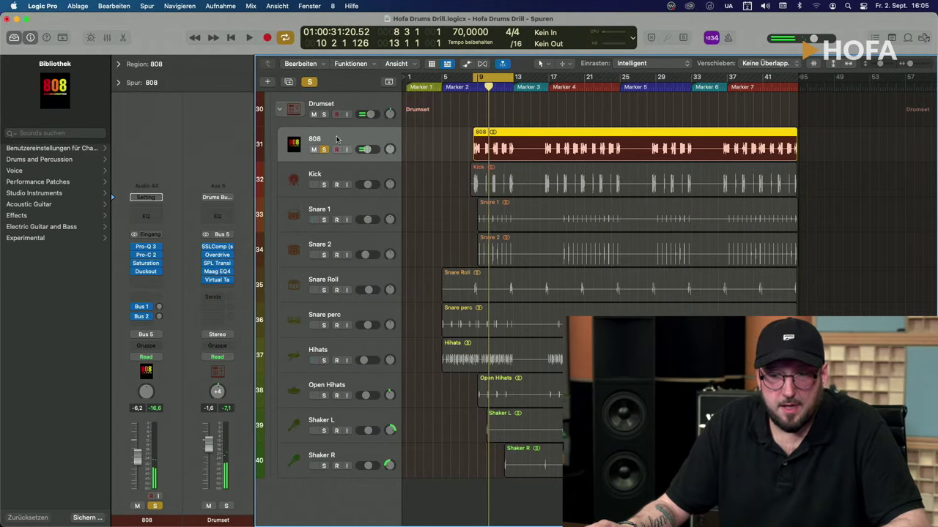
# - Open the 808 track's Pro-Q 3 equalizer and examine the options of the dip band near 150 Hz
pyautogui.click(146, 251)
pyautogui.moveTo(626, 149); pyautogui.dragTo(598, 33)
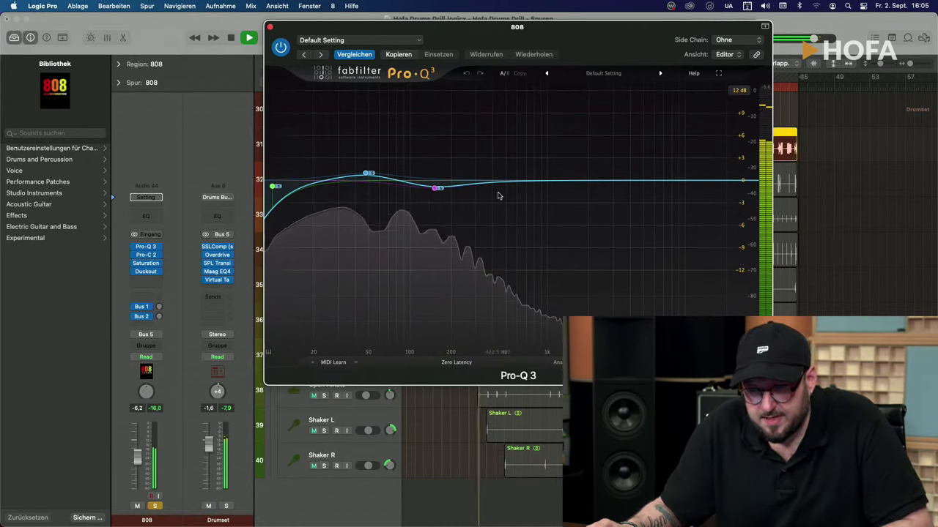
pyautogui.moveTo(437, 189)
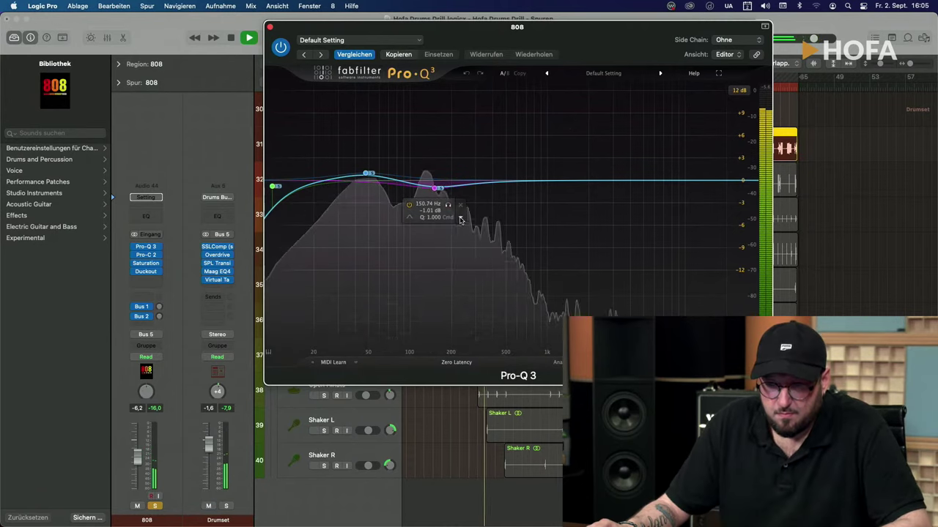
pyautogui.click(461, 219)
pyautogui.moveTo(478, 280)
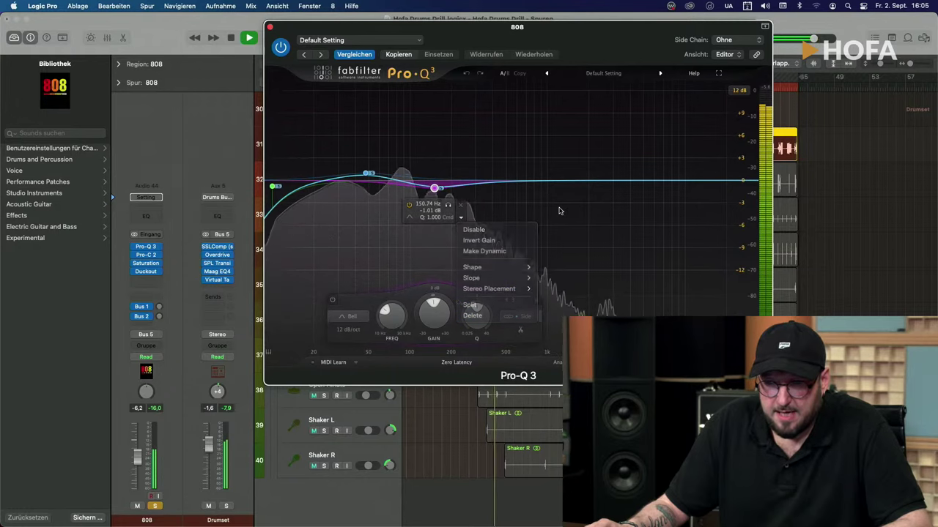
# - Move the dip band to 150.33 Hz at −1.05 dB and close Pro-Q 3
pyautogui.click(436, 189)
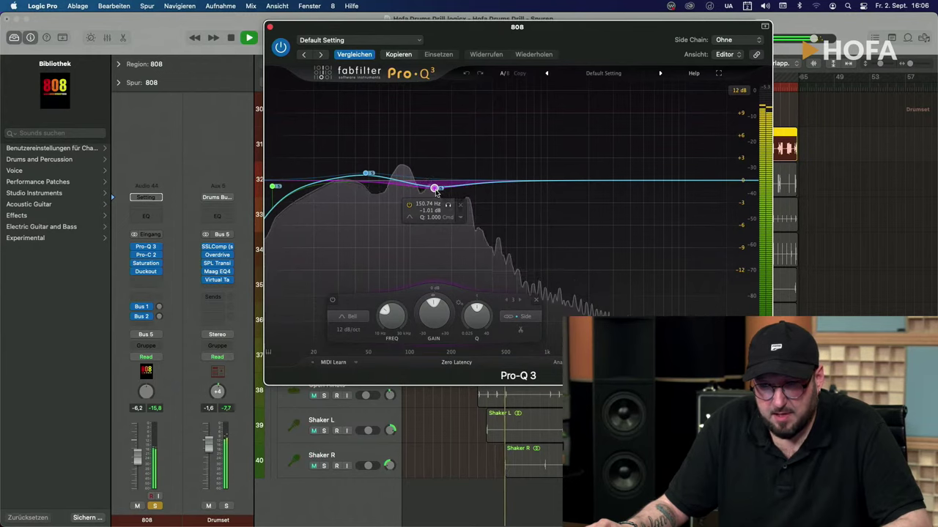
pyautogui.click(435, 189)
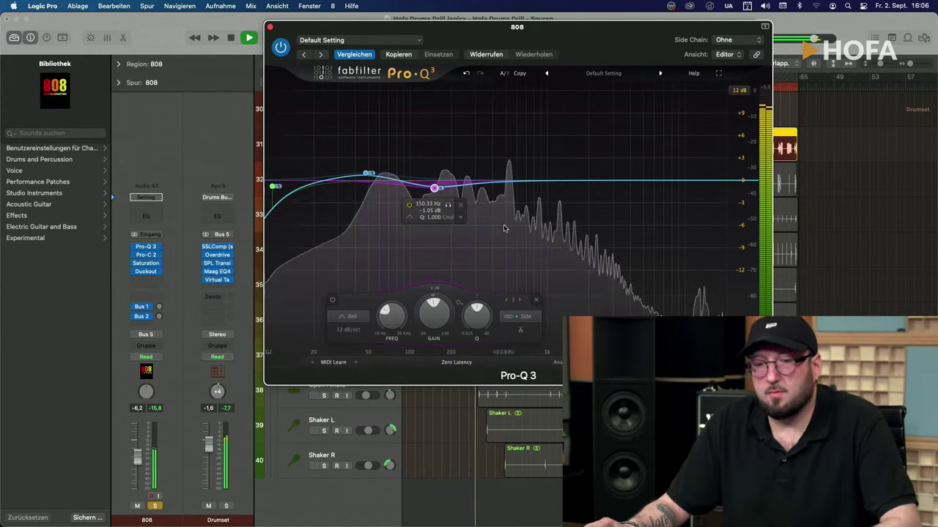
pyautogui.click(546, 229)
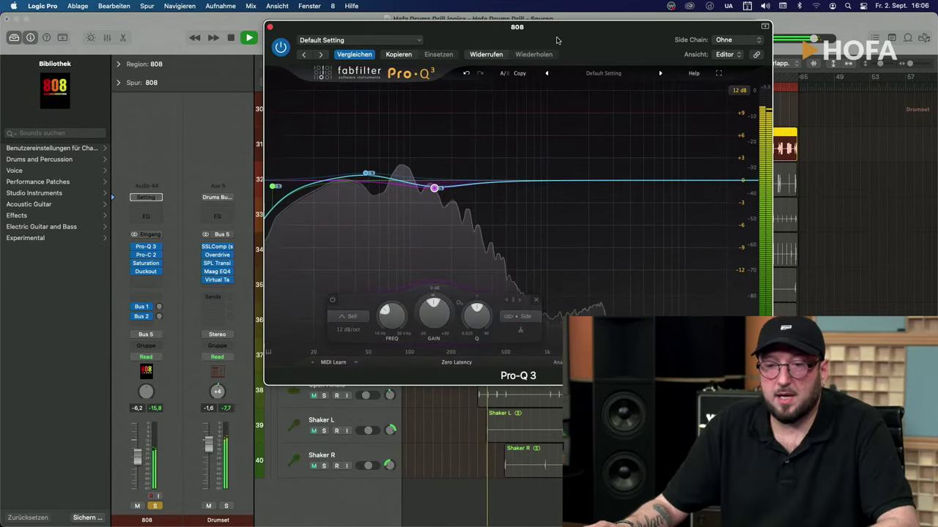
pyautogui.click(270, 27)
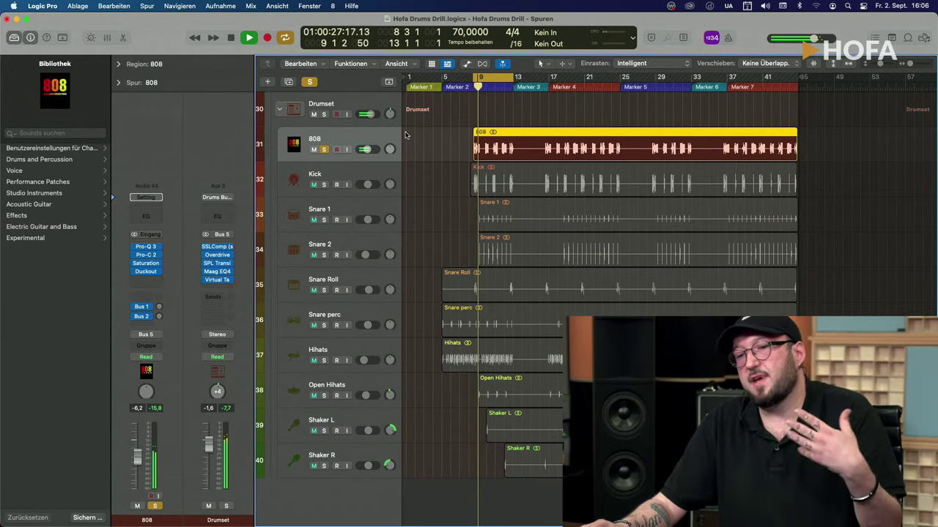
# - Open the Pro-C 2 compressor on the 808 track and set its threshold to −17.54 dB
pyautogui.click(146, 254)
pyautogui.moveTo(579, 139); pyautogui.dragTo(576, 53)
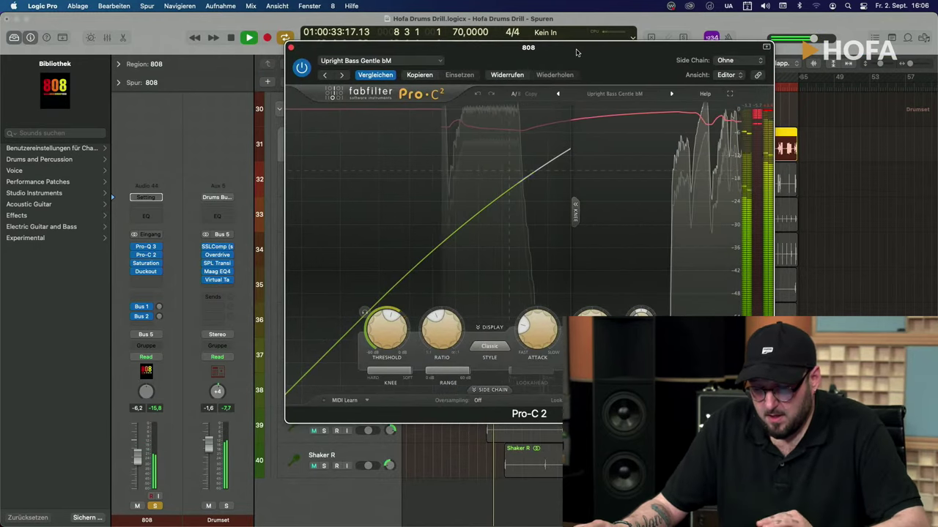
pyautogui.moveTo(390, 317)
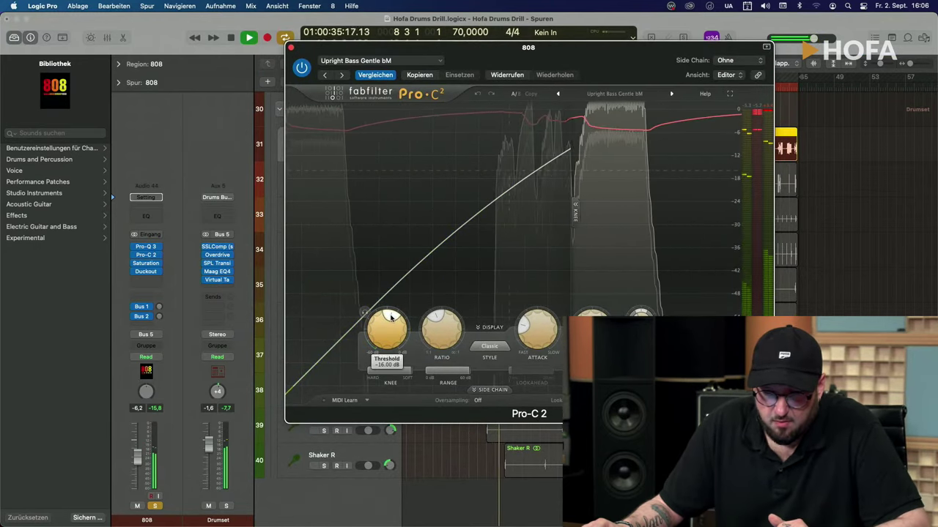
pyautogui.moveTo(440, 316)
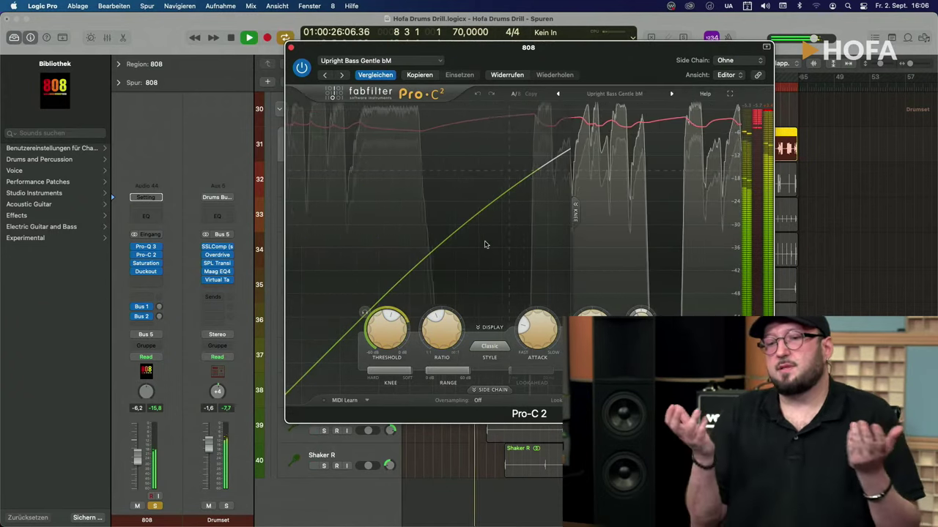
pyautogui.moveTo(381, 355)
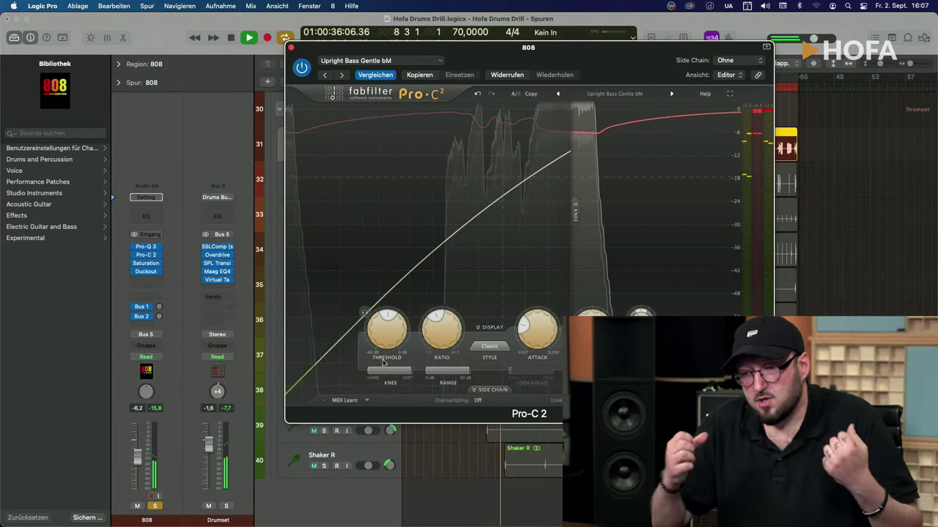
pyautogui.moveTo(399, 337)
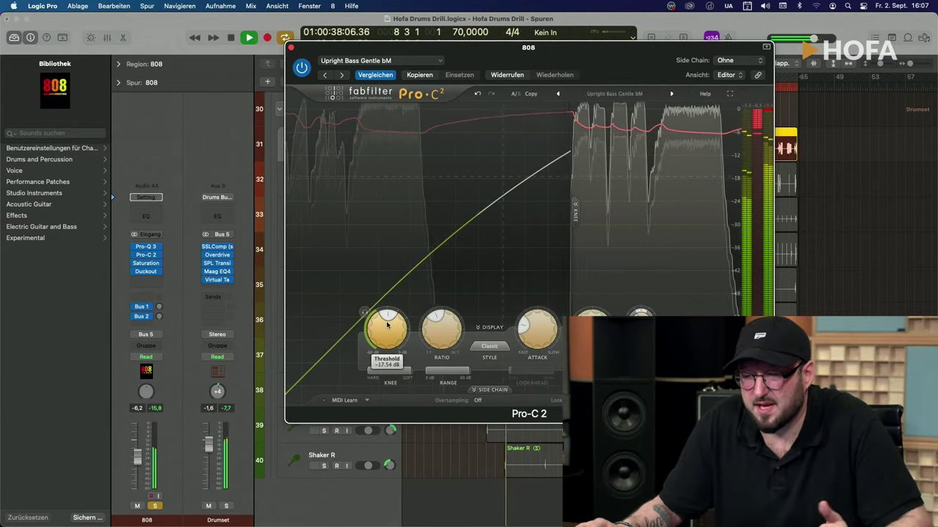
# - Adjust the compressor's attack, set its release to 19.9% and close Pro-C 2
pyautogui.moveTo(537, 330)
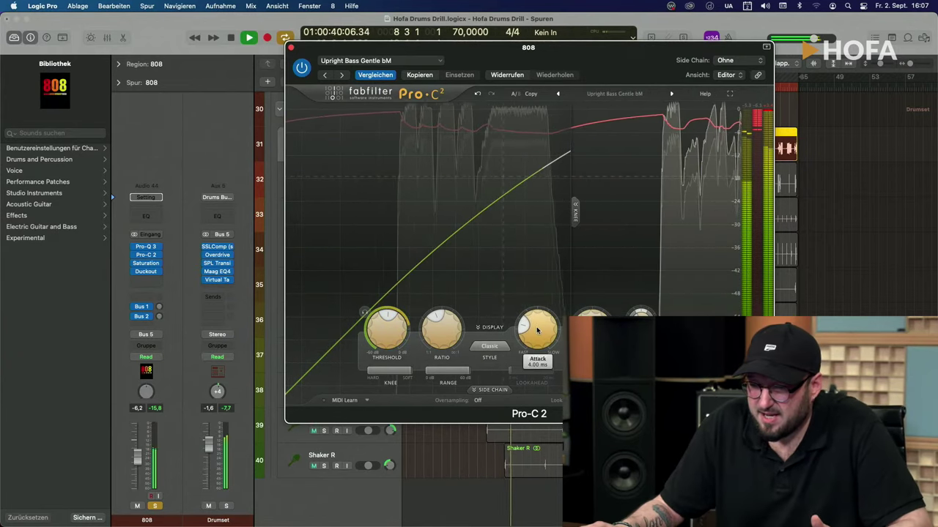
pyautogui.moveTo(537, 330); pyautogui.dragTo(534, 334)
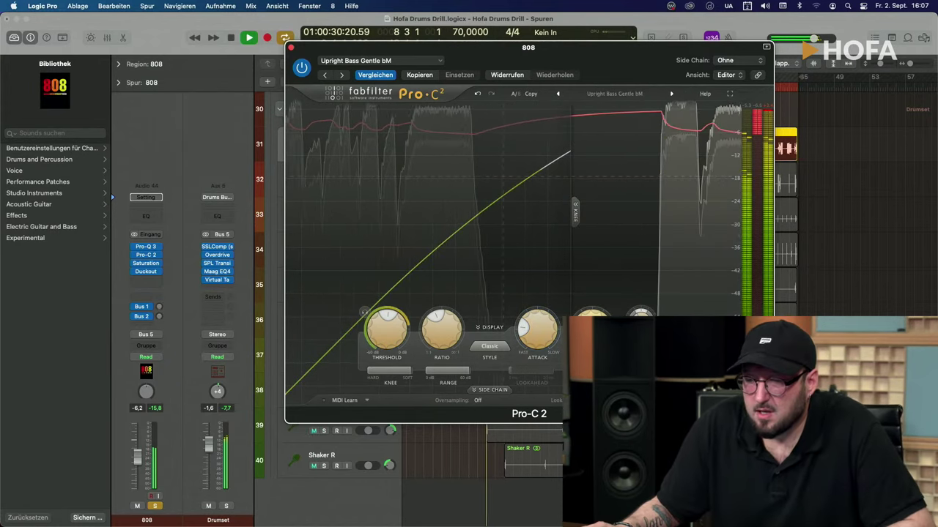
pyautogui.moveTo(601, 325)
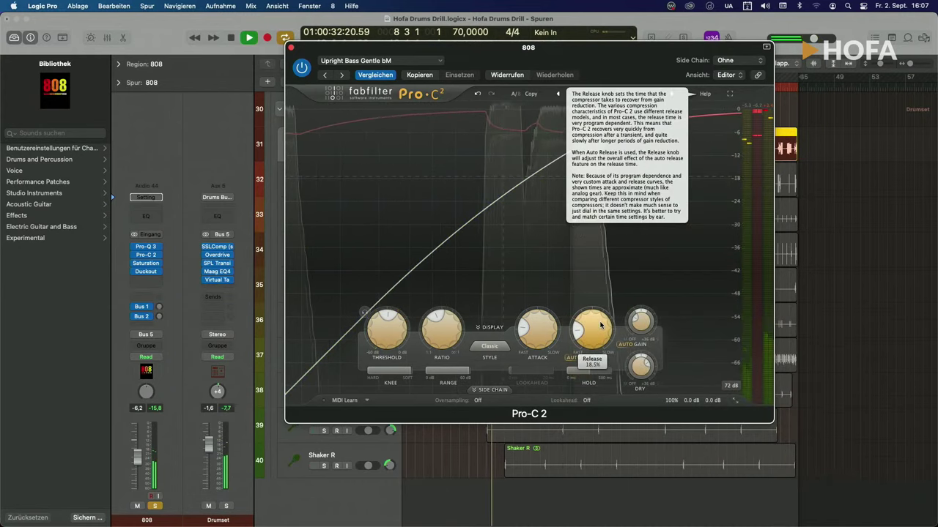
pyautogui.moveTo(601, 325); pyautogui.dragTo(602, 324)
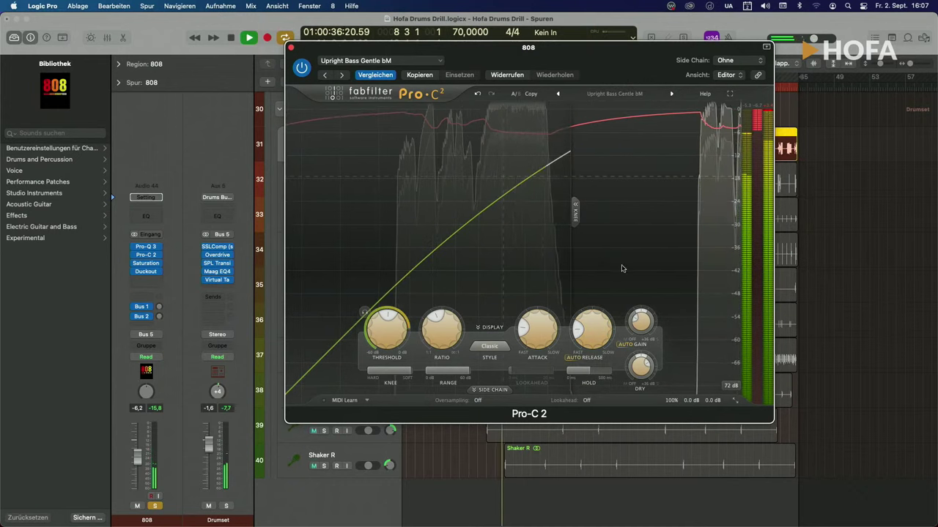
pyautogui.moveTo(592, 329); pyautogui.dragTo(598, 334)
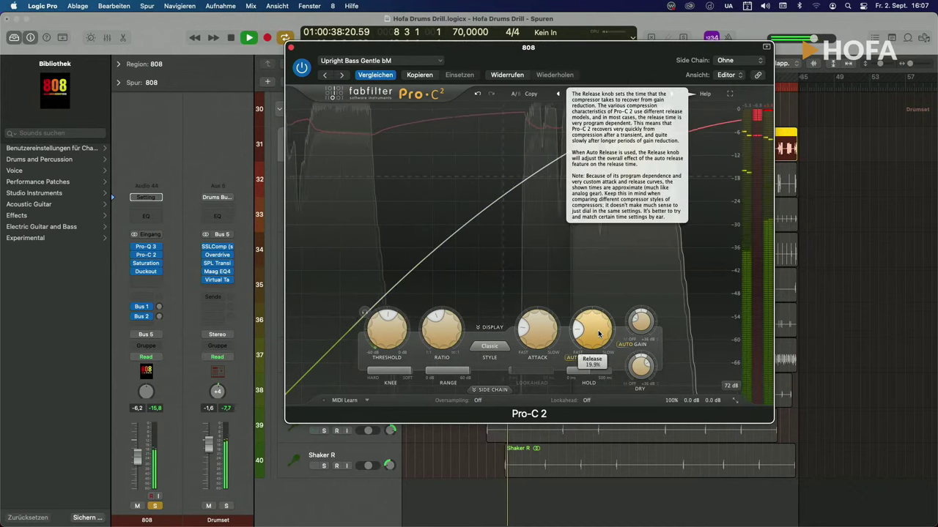
pyautogui.click(291, 48)
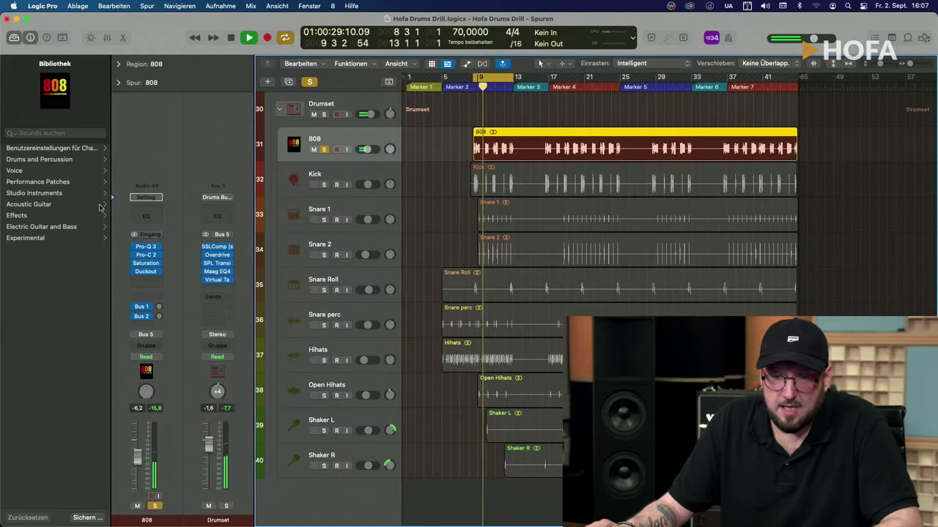
# - Open the Saturation Knob plug-in on the 808 track, review its saturation settings and close it
pyautogui.click(141, 263)
pyautogui.moveTo(355, 136); pyautogui.dragTo(327, 104)
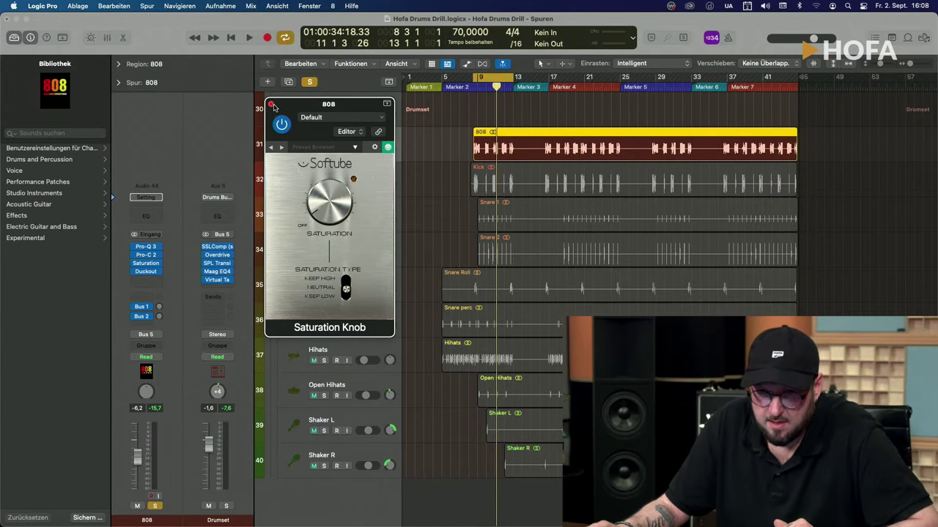
pyautogui.click(271, 105)
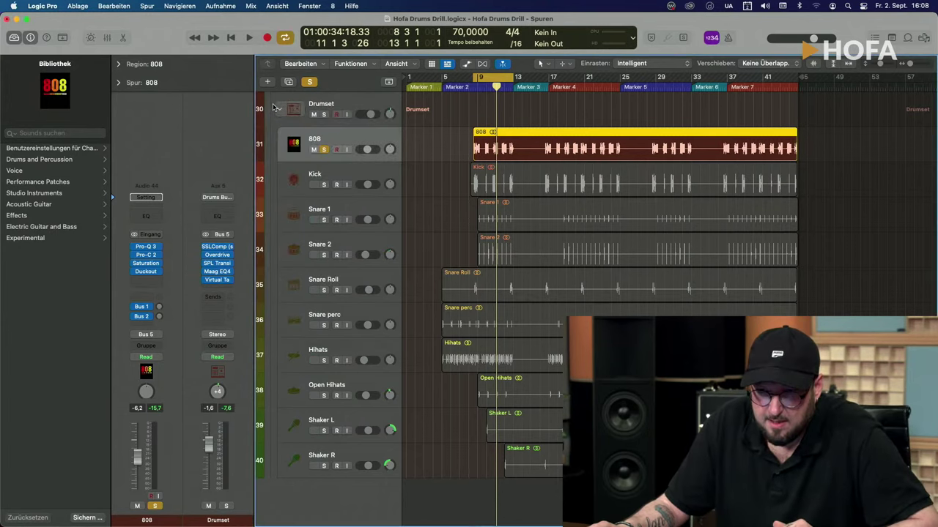
# - Open the Duckout plug-in on the 808 track and set its side-chain source to the kick channel, Audio 43
pyautogui.click(145, 272)
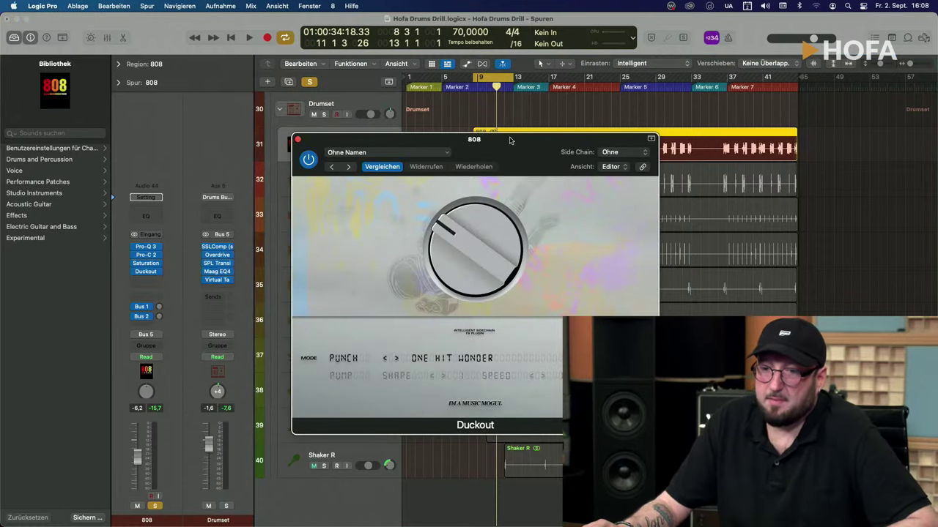
pyautogui.moveTo(511, 140); pyautogui.dragTo(534, 74)
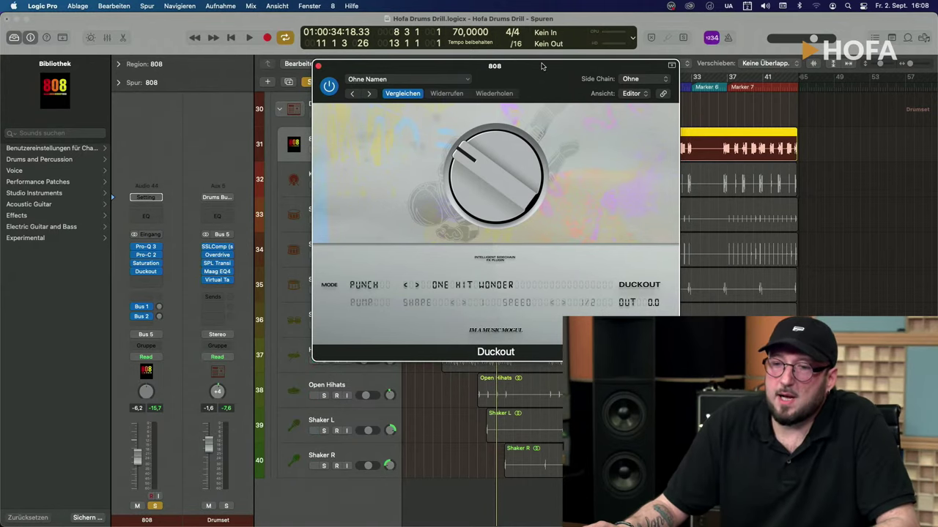
pyautogui.moveTo(541, 66); pyautogui.dragTo(480, 100)
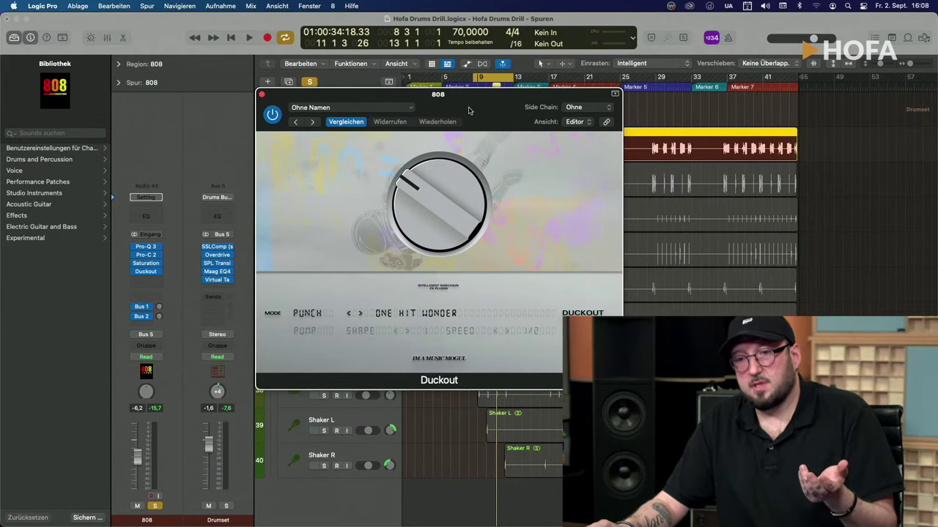
pyautogui.click(584, 108)
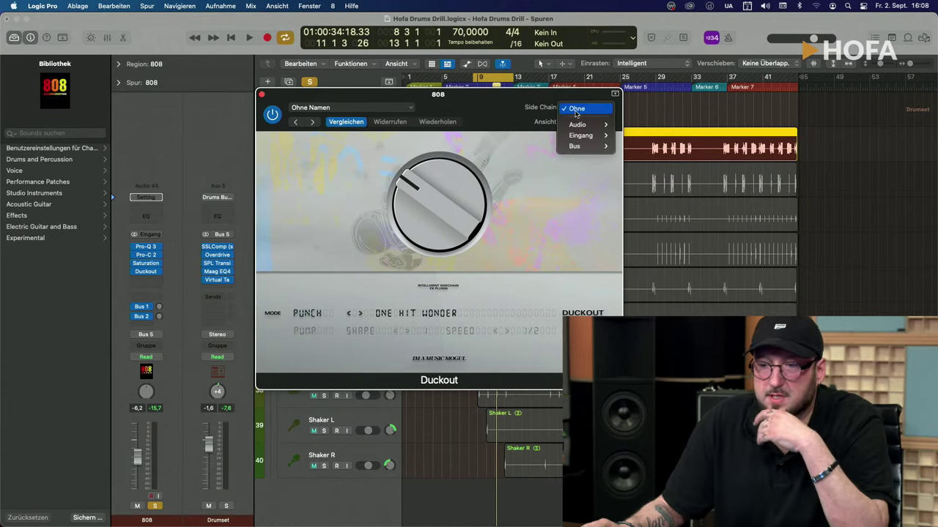
pyautogui.moveTo(593, 126)
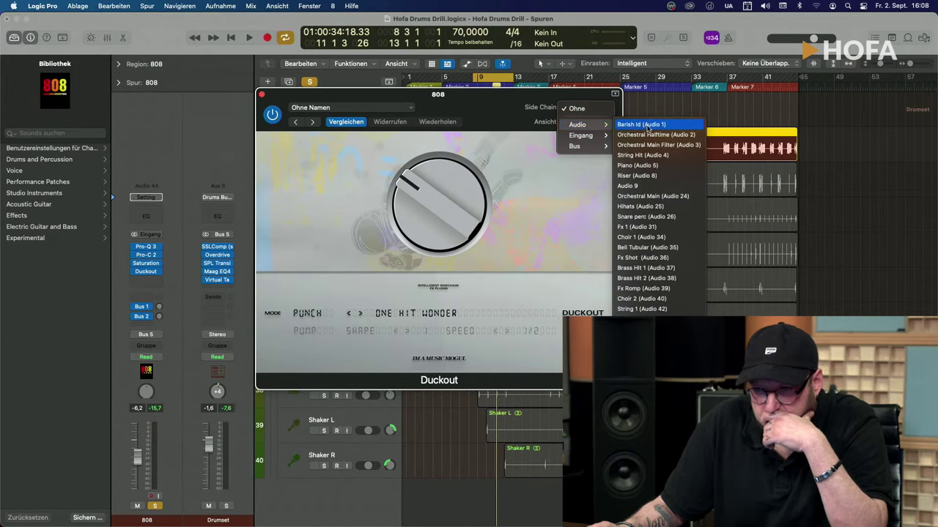
pyautogui.click(645, 319)
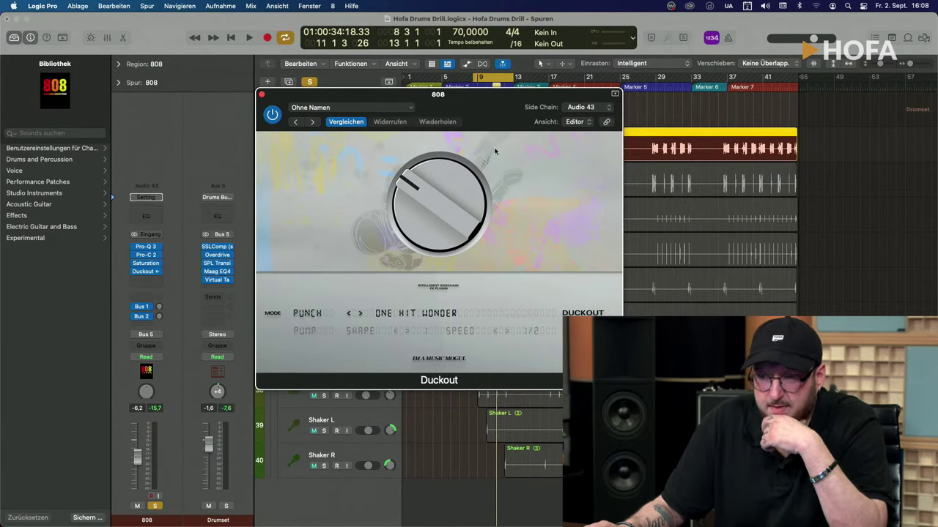
# - Check the Kick track's channel strip, return to the 808 track and play it back with Duckout open
pyautogui.moveTo(448, 99); pyautogui.dragTo(673, 111)
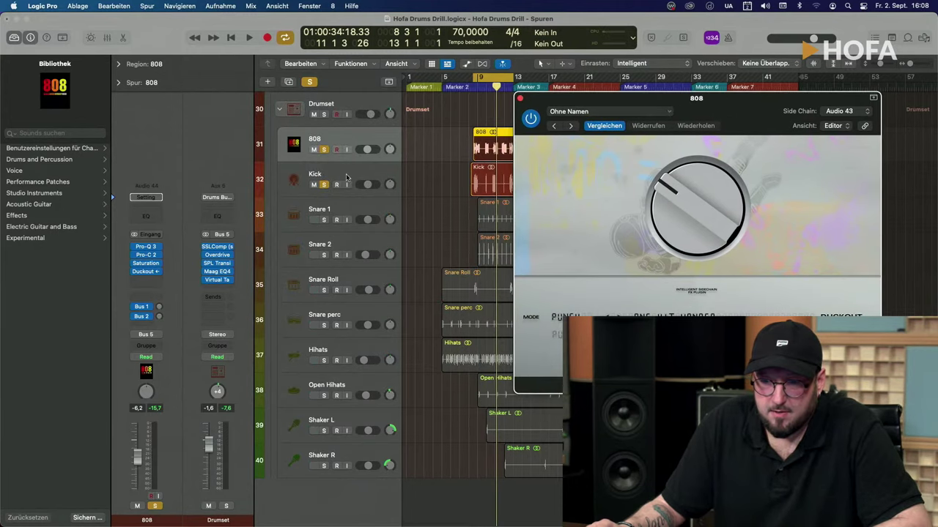
pyautogui.click(325, 185)
pyautogui.click(354, 177)
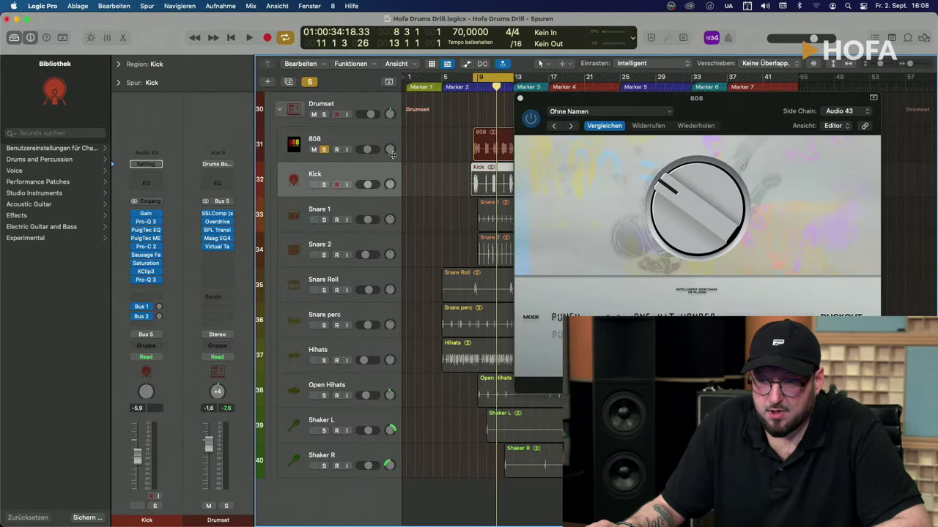
pyautogui.click(352, 136)
pyautogui.press('space')
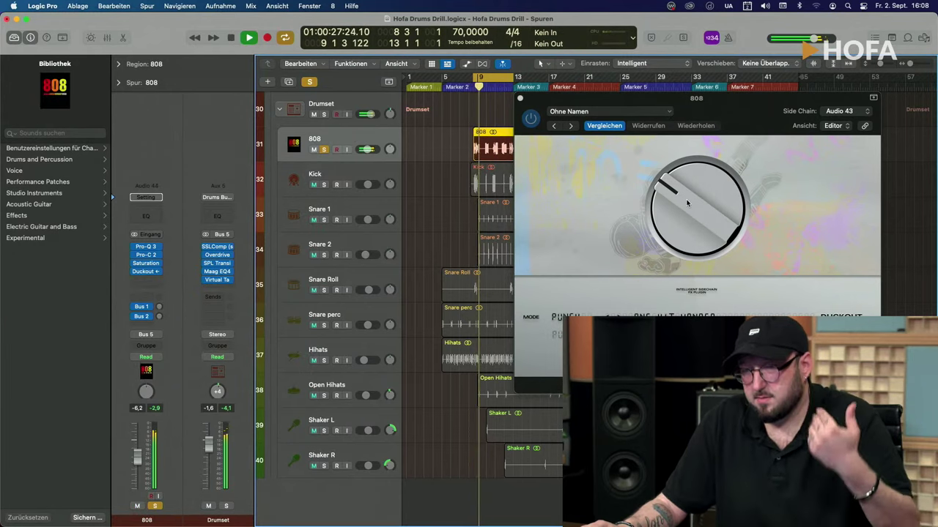
# - Audition Duckout's ducking amount at 86.4%, set it to 16.9% and close the plug-in
pyautogui.moveTo(685, 200); pyautogui.dragTo(667, 133)
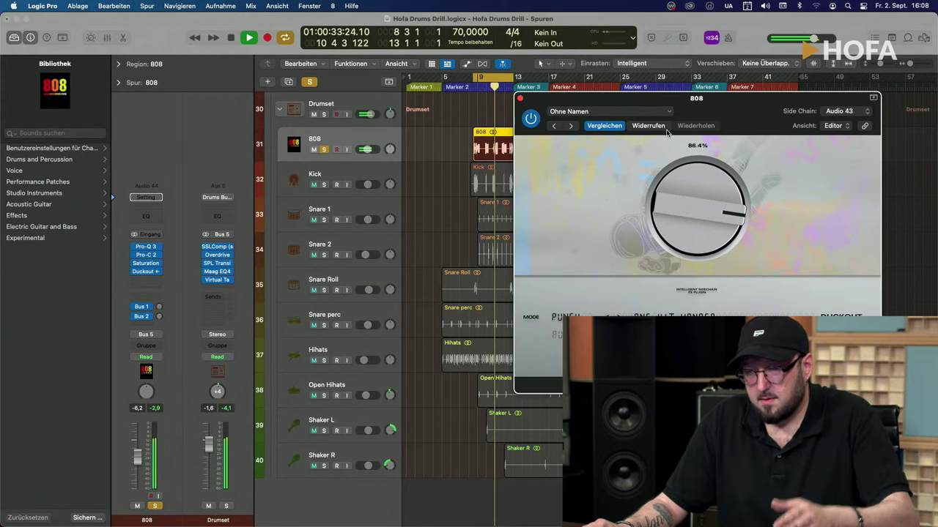
pyautogui.moveTo(678, 180); pyautogui.dragTo(671, 218)
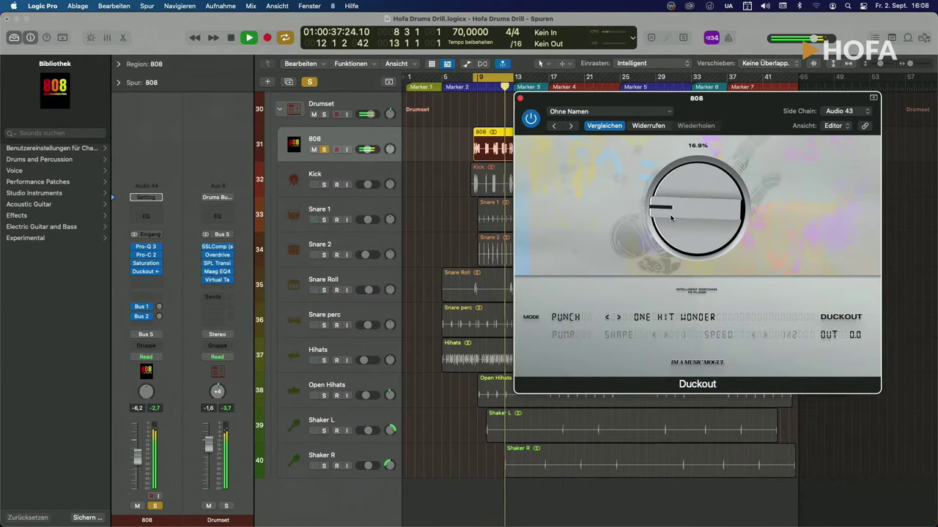
pyautogui.click(520, 98)
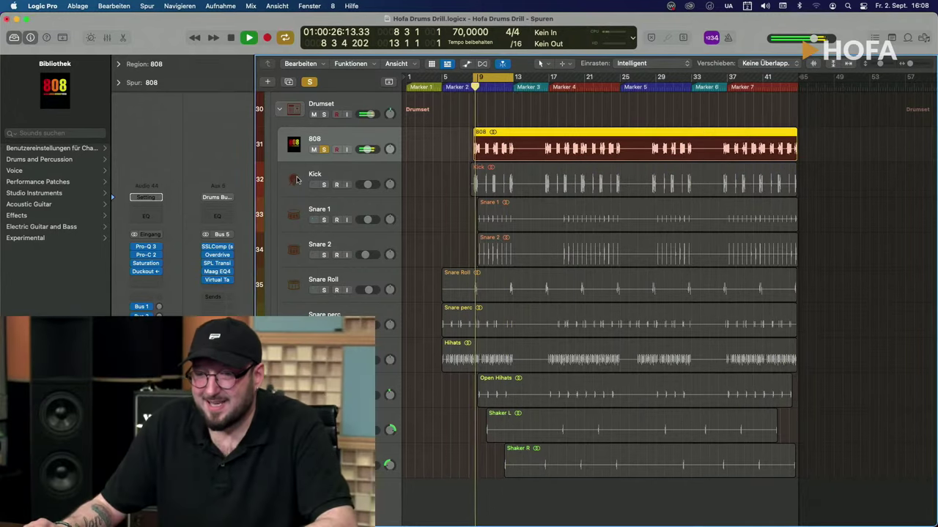
# - Solo the Kick track alongside the 808 and select it while listening to both together
pyautogui.click(324, 185)
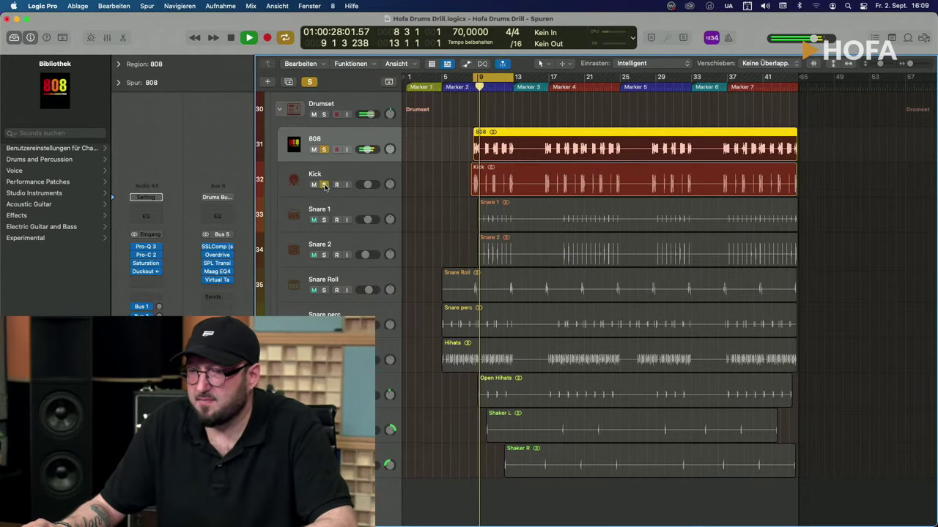
pyautogui.click(371, 174)
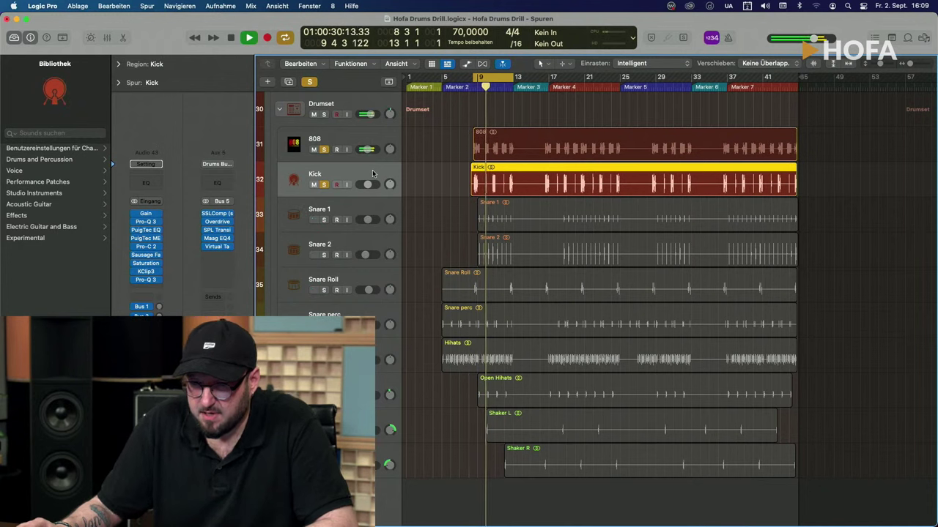
pyautogui.moveTo(369, 187)
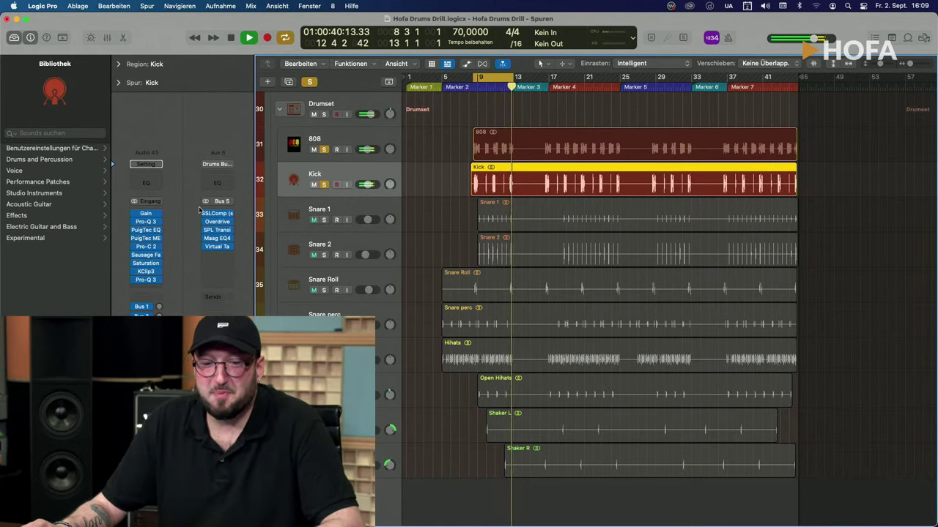
# - Open the Gain plug-in on the Kick track, examine its gain setting and stop playback
pyautogui.click(146, 214)
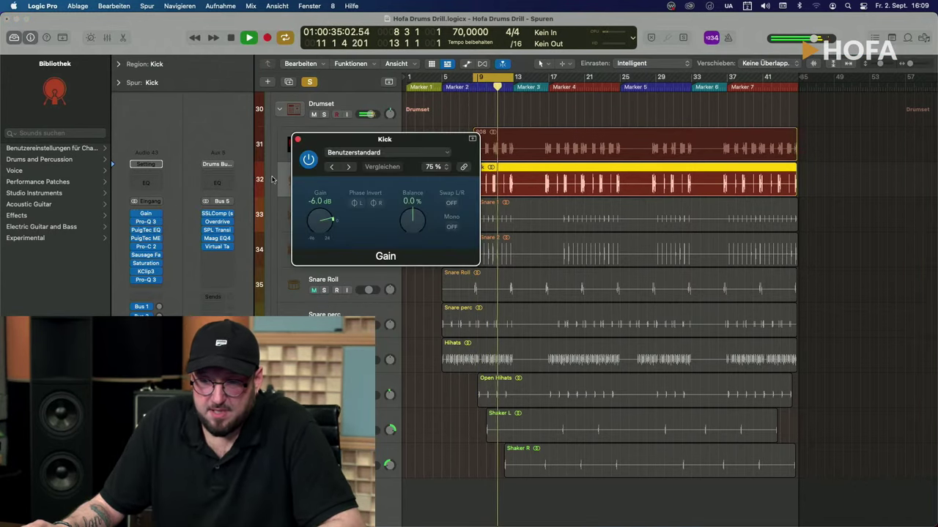
pyautogui.moveTo(346, 143); pyautogui.dragTo(294, 73)
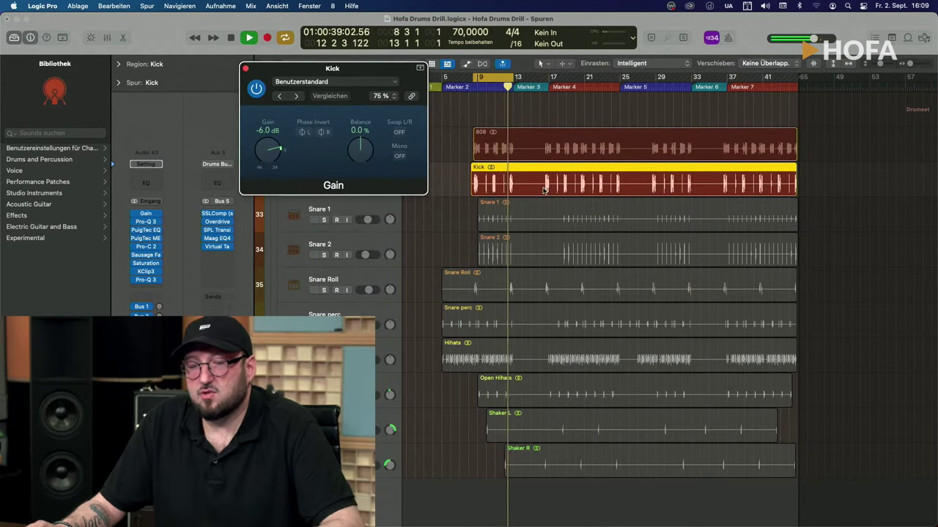
pyautogui.press('s')
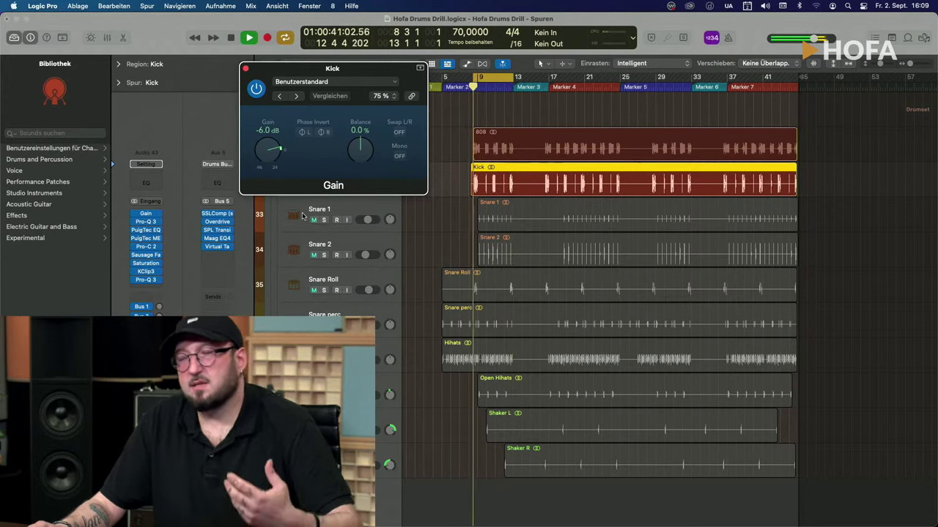
pyautogui.press('s')
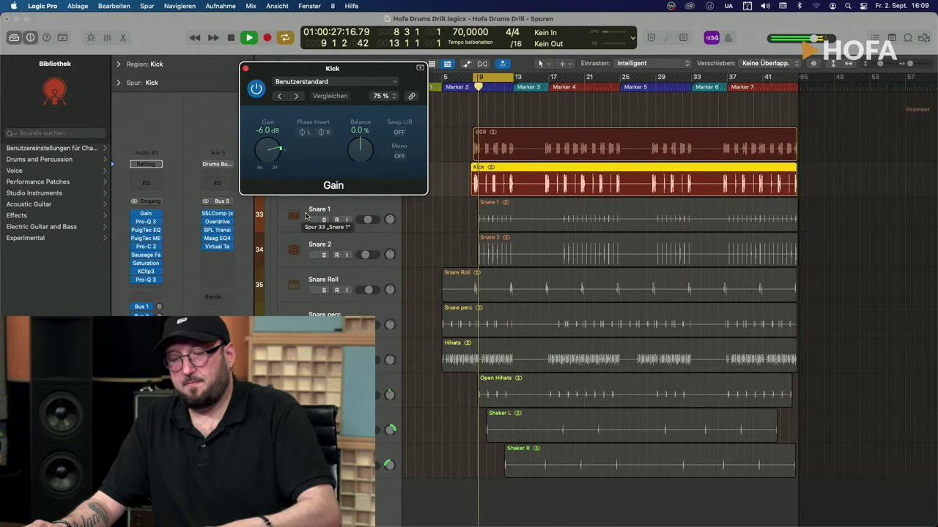
pyautogui.press('space')
pyautogui.press('s')
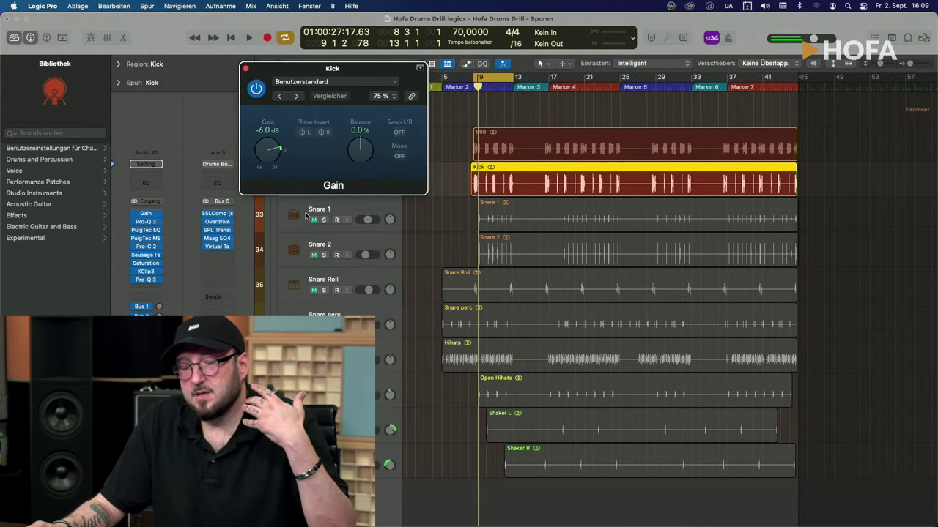
pyautogui.press('s')
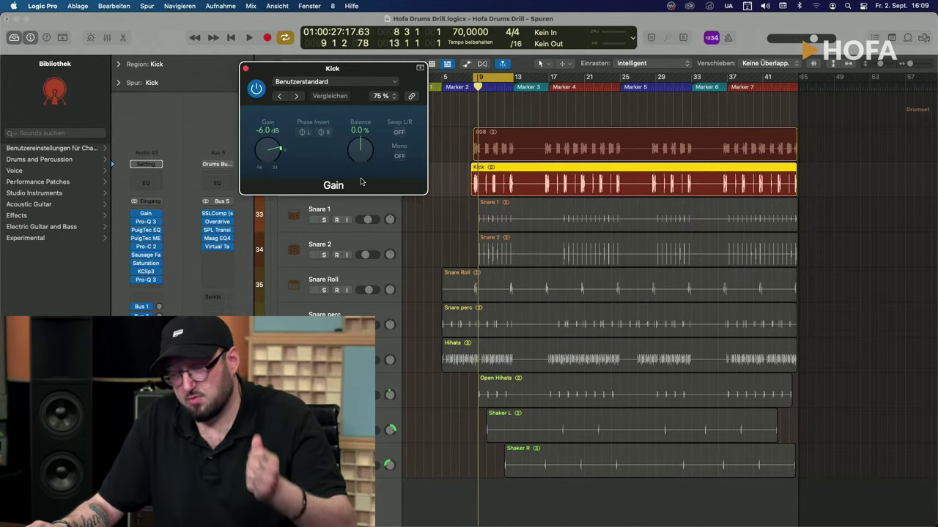
pyautogui.press('s')
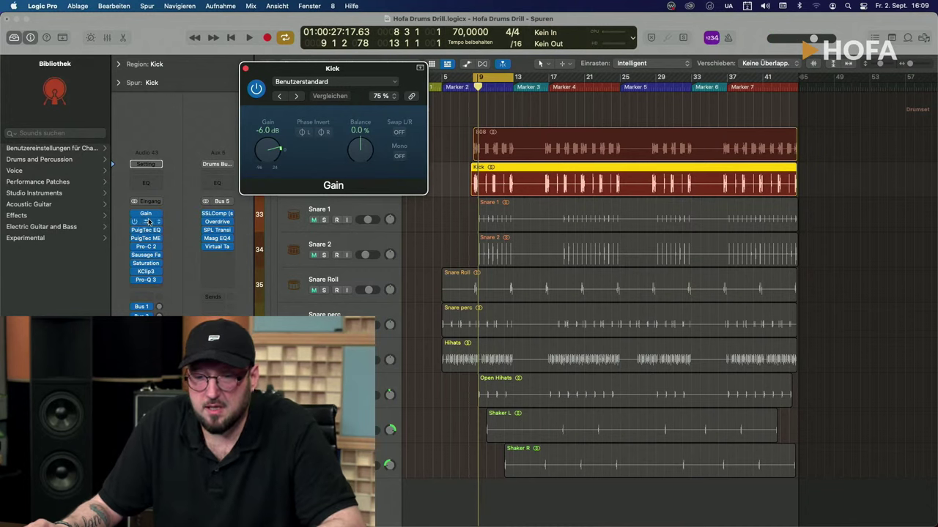
# - Open the first Pro-Q 3 on the Kick track, raise its low-cut filter to 28.412 Hz and review the low boost band
pyautogui.click(146, 224)
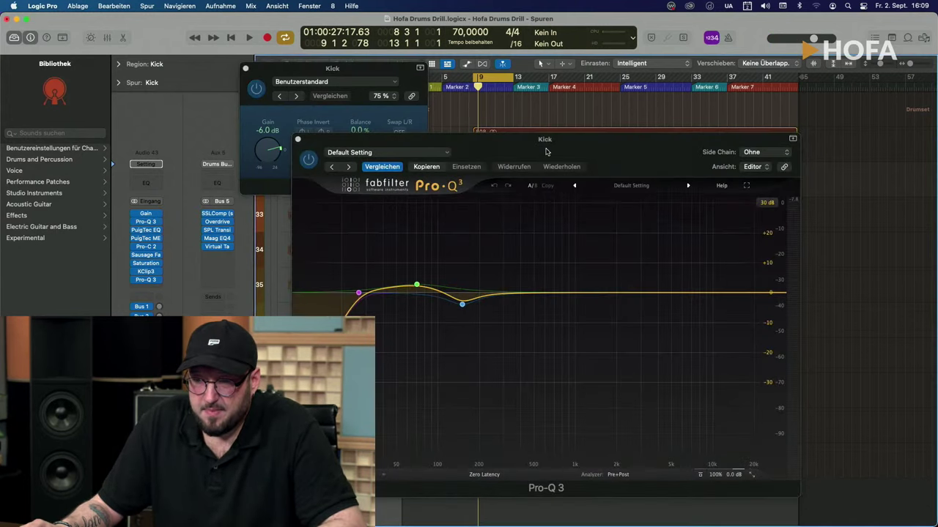
pyautogui.moveTo(546, 152); pyautogui.dragTo(517, 47)
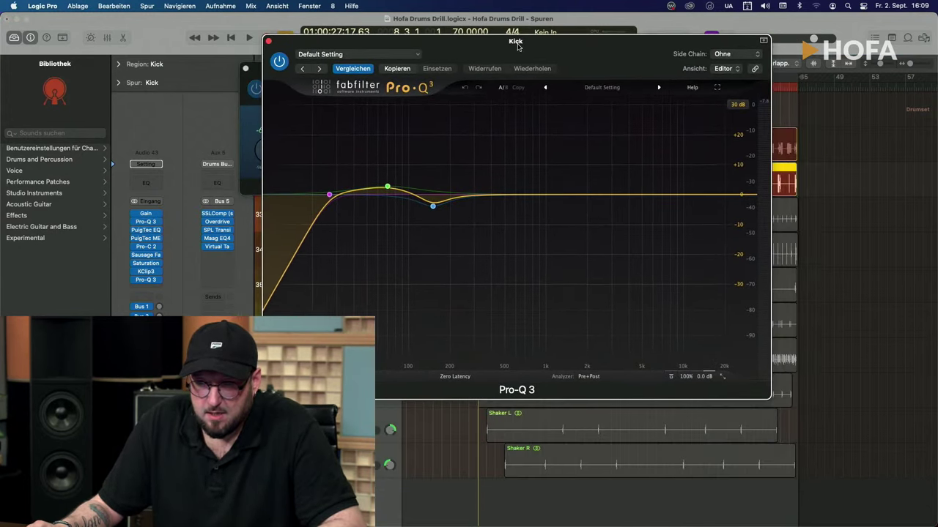
pyautogui.moveTo(588, 56); pyautogui.dragTo(656, 60)
pyautogui.moveTo(455, 194)
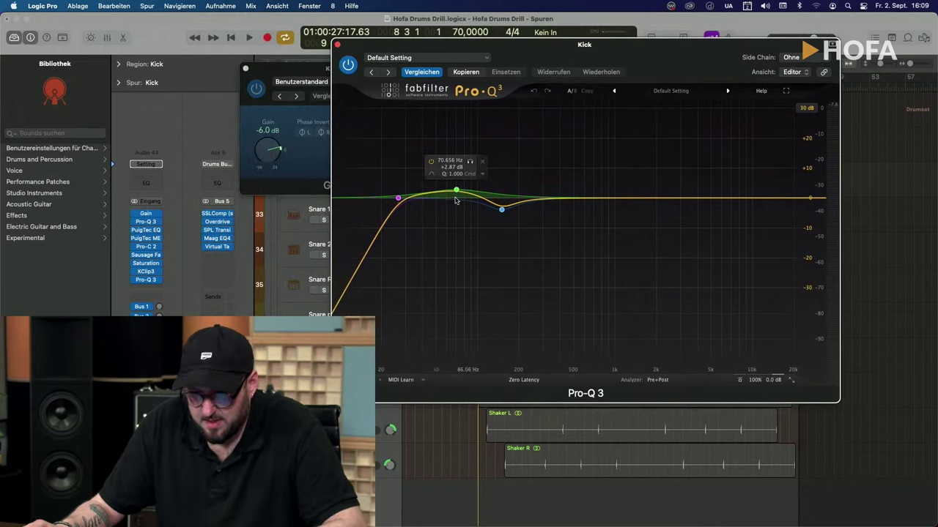
pyautogui.moveTo(397, 197)
pyautogui.moveTo(398, 198); pyautogui.dragTo(403, 200)
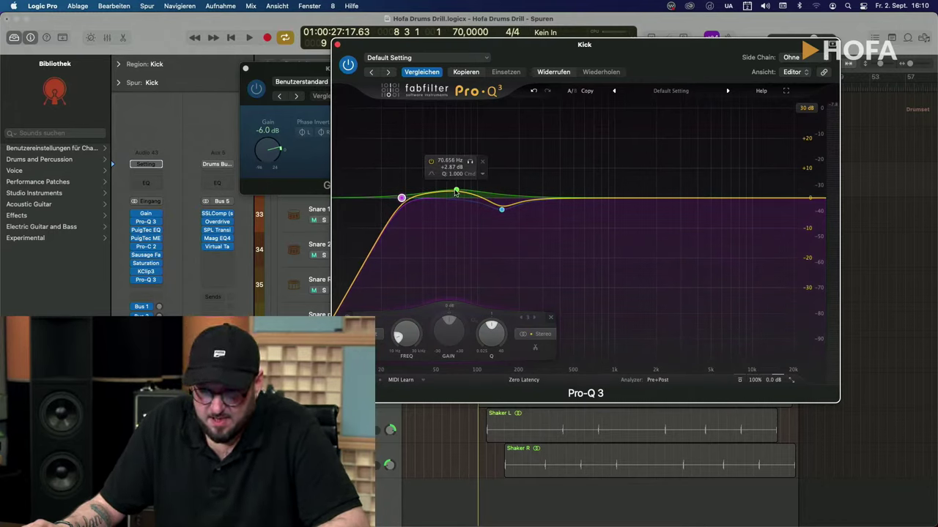
pyautogui.click(455, 191)
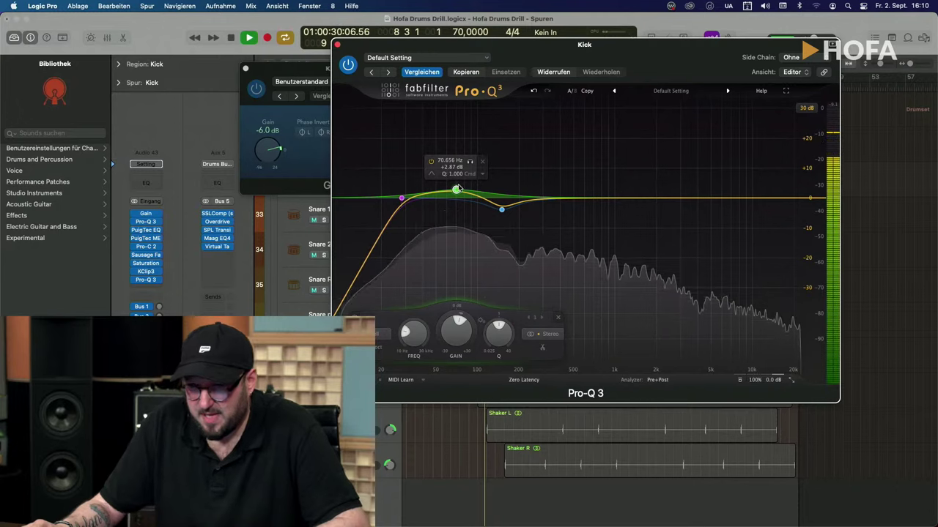
pyautogui.click(402, 199)
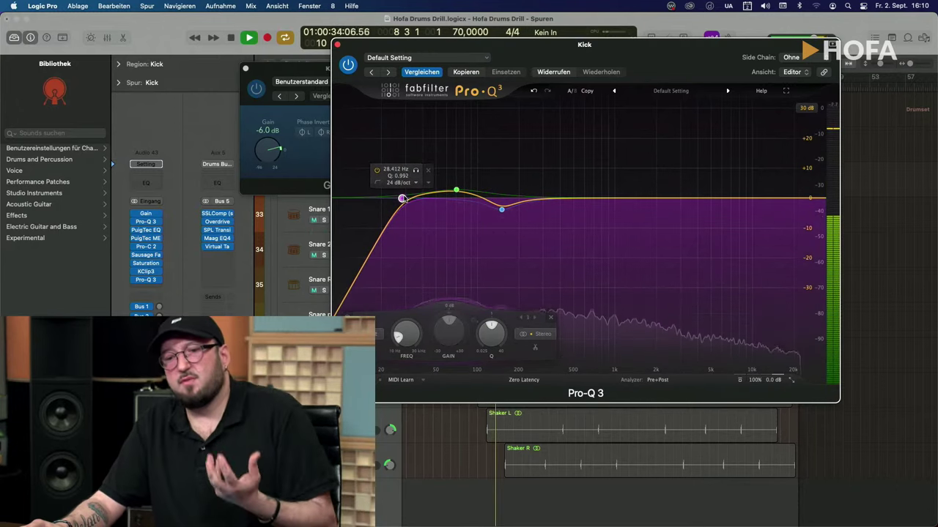
# - Shift the dip band in the Kick's EQ slightly higher in frequency, and close the Pro-Q 3 and Gain plug-ins
pyautogui.moveTo(505, 213)
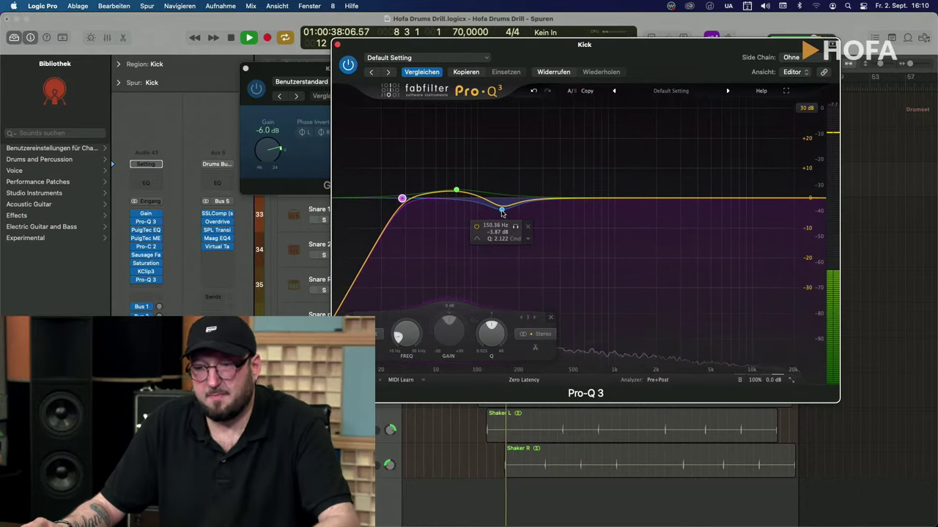
pyautogui.click(502, 211)
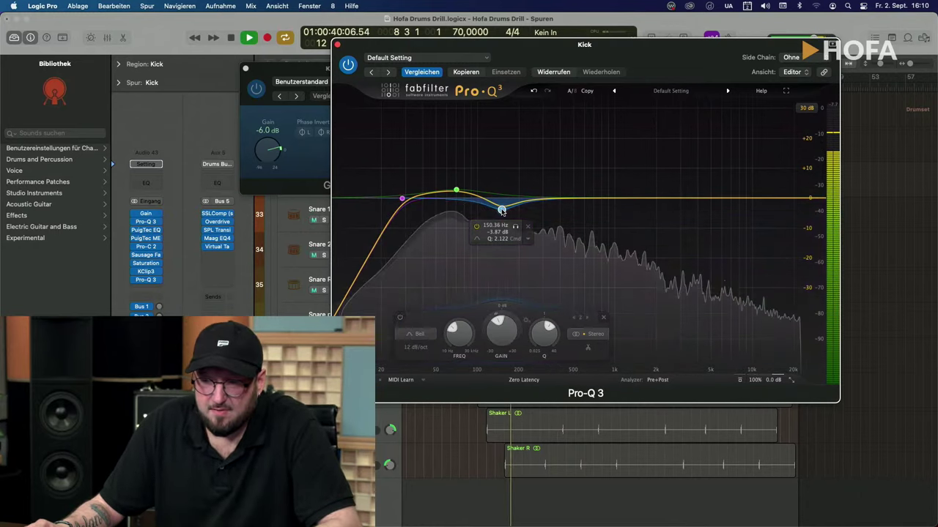
pyautogui.moveTo(502, 211)
pyautogui.mouseDown()
pyautogui.moveTo(503, 195)
pyautogui.moveTo(507, 210)
pyautogui.mouseUp()
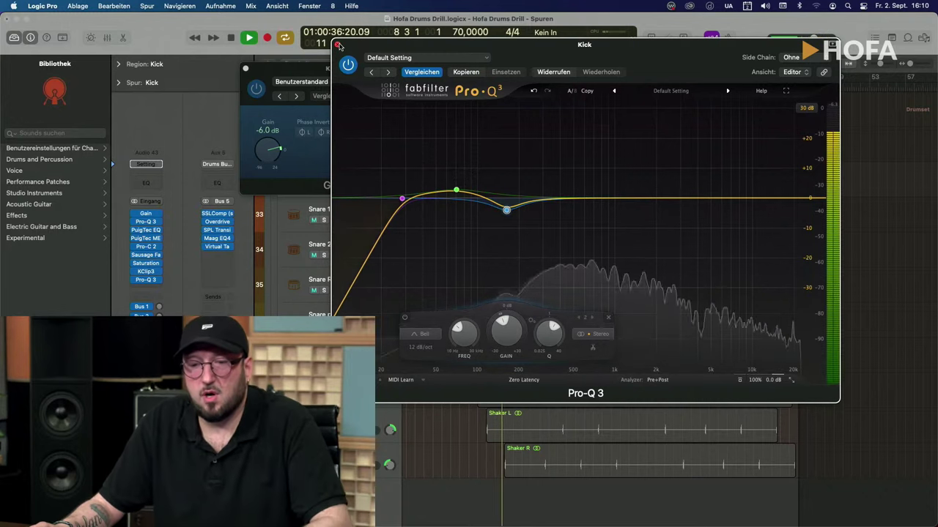
pyautogui.click(337, 46)
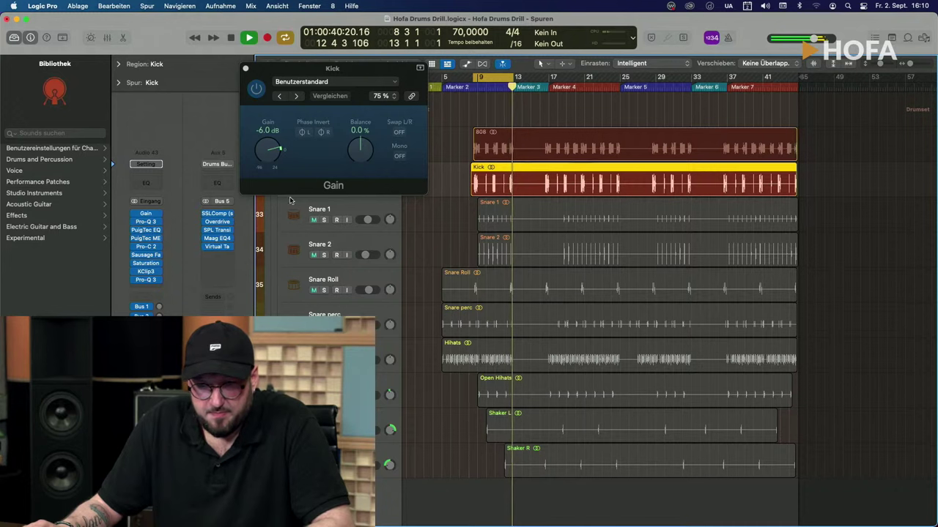
pyautogui.click(246, 68)
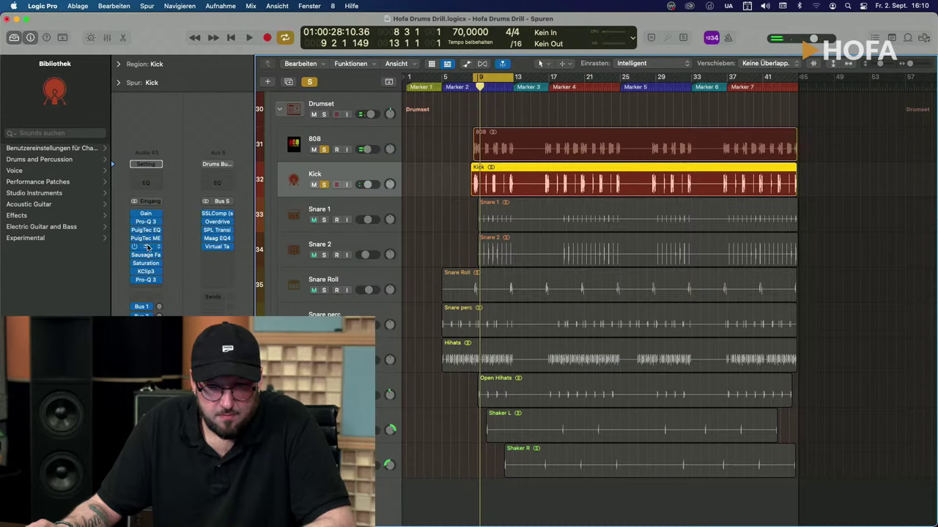
# - Open the PuigTec EQP1A on the Kick track, examine its boost and attenuation settings and move its window clear of the track headers
pyautogui.click(148, 230)
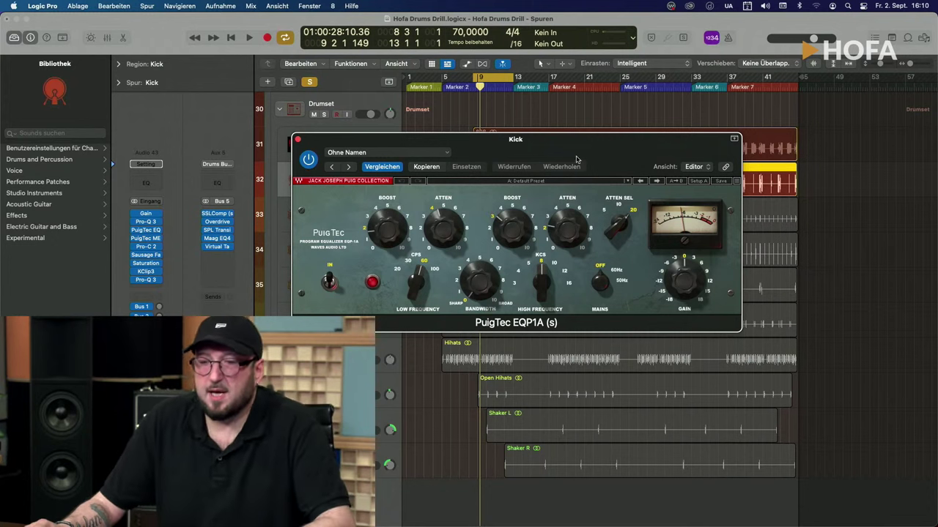
pyautogui.moveTo(574, 146); pyautogui.dragTo(621, 216)
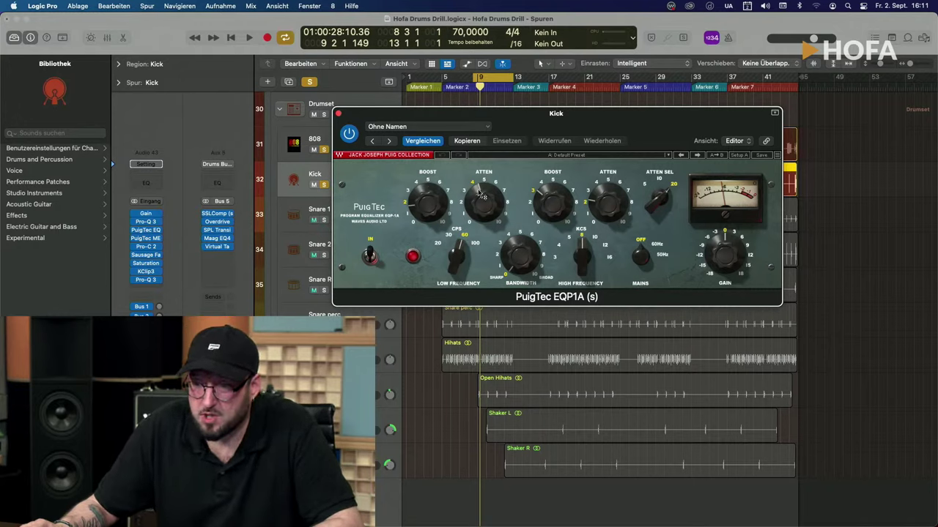
pyautogui.moveTo(435, 114); pyautogui.dragTo(542, 121)
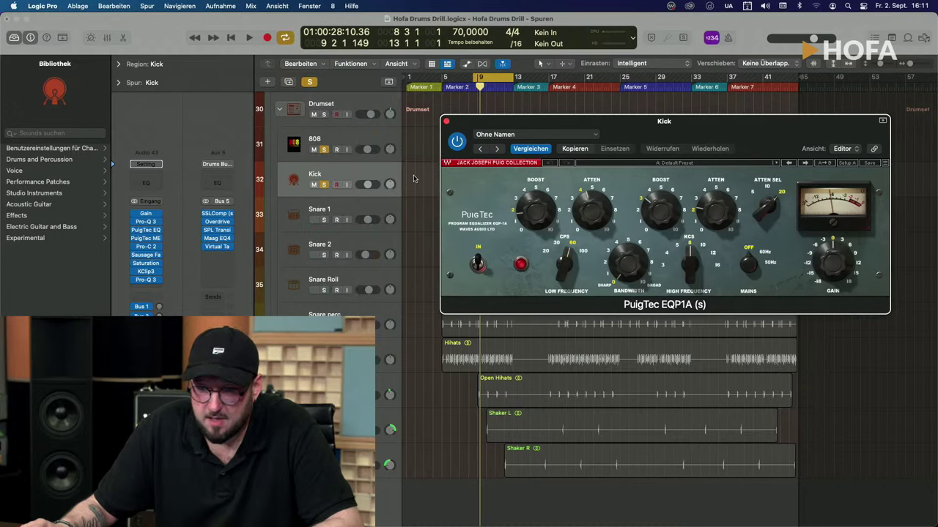
# - Play the Kick without the 808 soloed, and bypass and re-enable the PuigTec EQP1A to compare its effect
pyautogui.press('space')
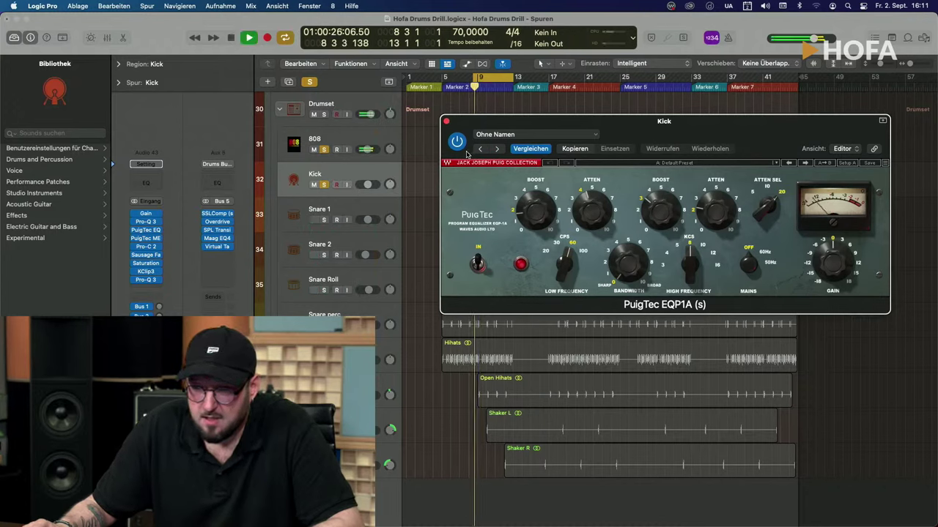
pyautogui.click(322, 151)
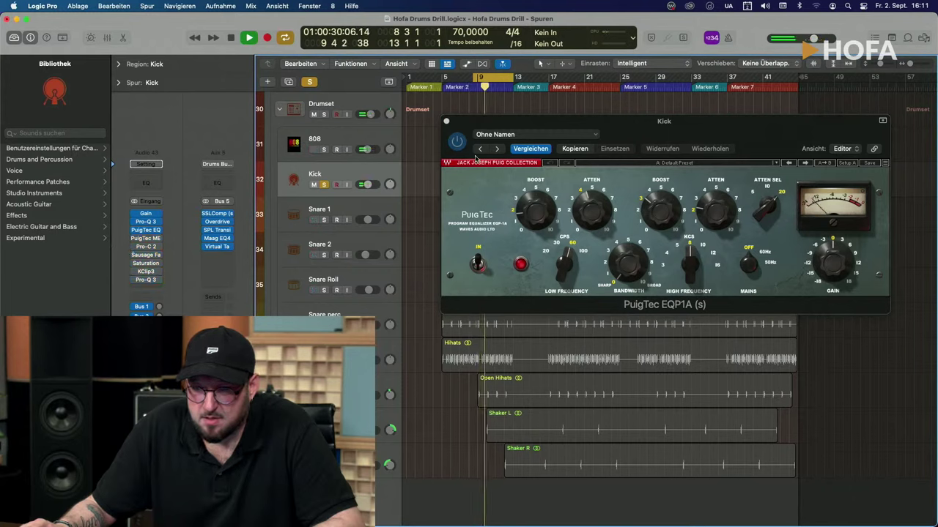
pyautogui.click(477, 127)
pyautogui.click(455, 142)
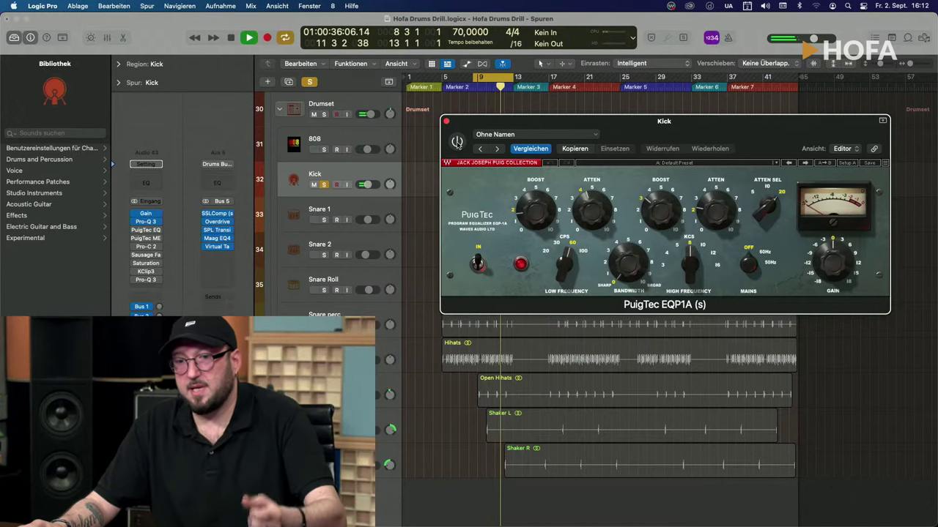
pyautogui.click(457, 143)
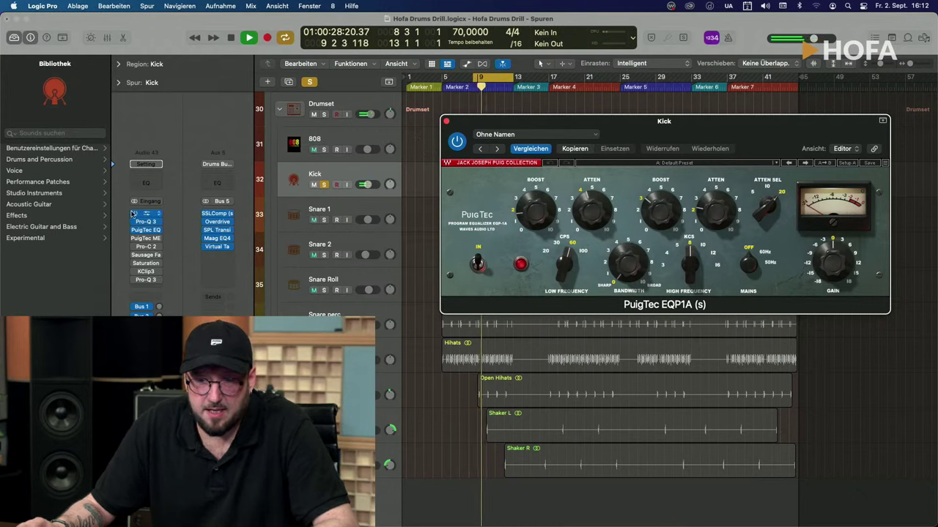
# - Switch on the Kick's PuigTec MEQ5, review its dip and upper peak controls, and close both PuigTec plug-ins
pyautogui.click(147, 240)
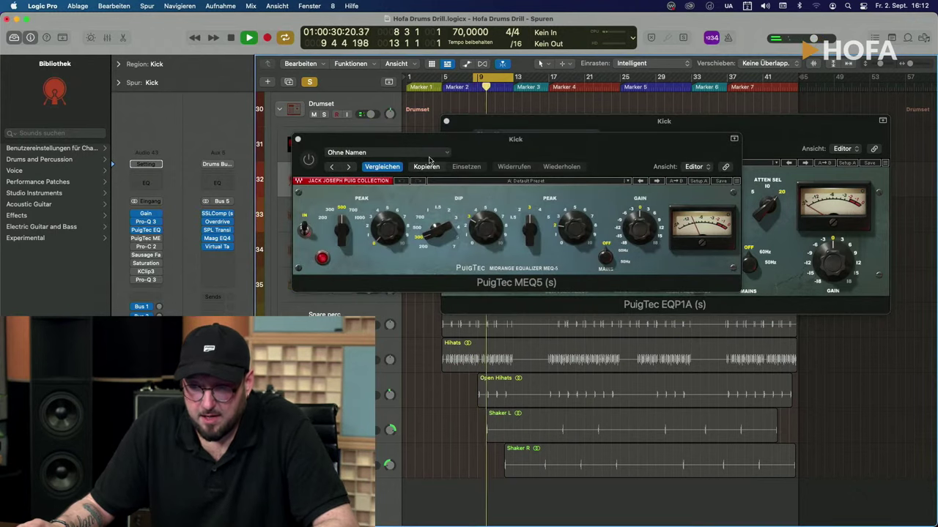
pyautogui.click(309, 161)
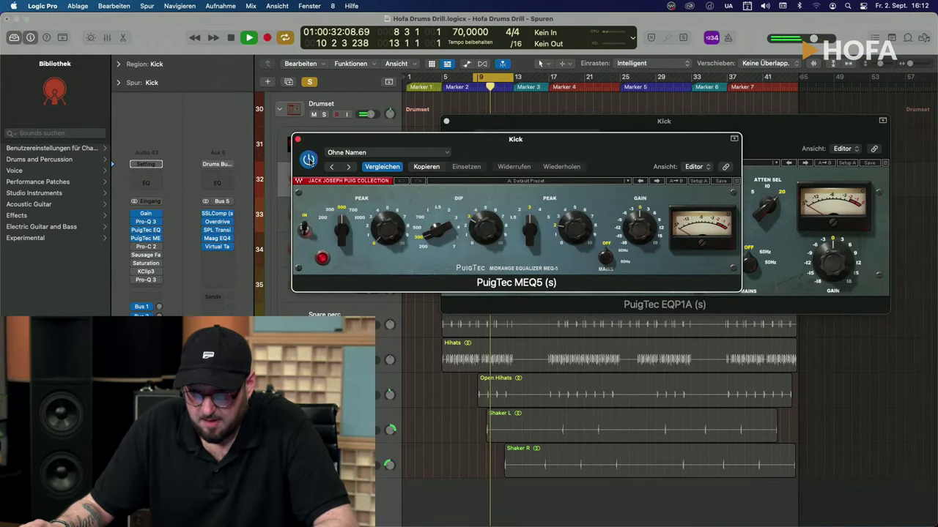
pyautogui.click(446, 122)
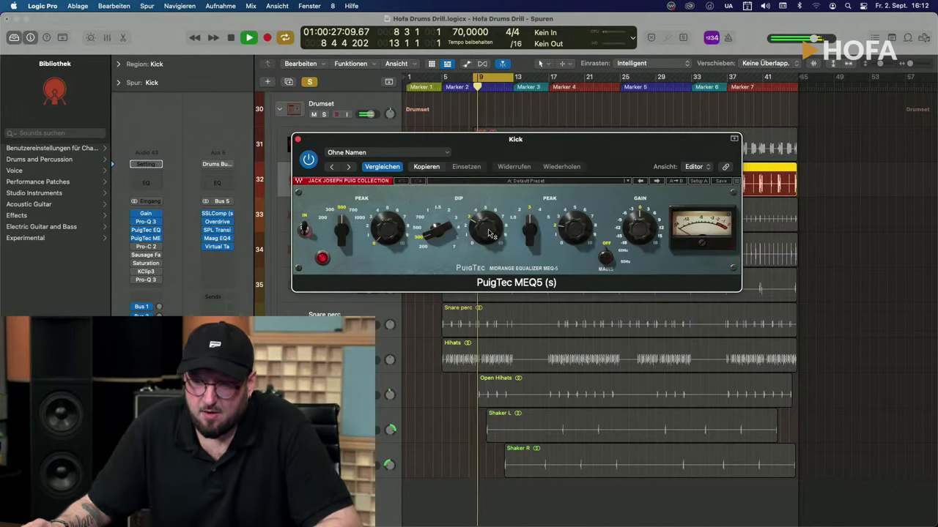
pyautogui.moveTo(491, 234)
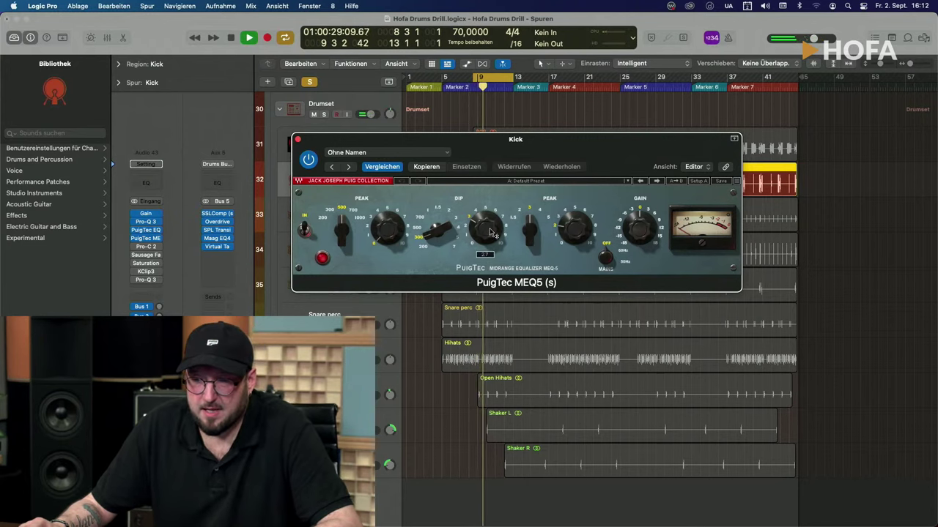
pyautogui.moveTo(529, 232)
pyautogui.mouseDown()
pyautogui.moveTo(545, 232)
pyautogui.moveTo(534, 227)
pyautogui.mouseUp()
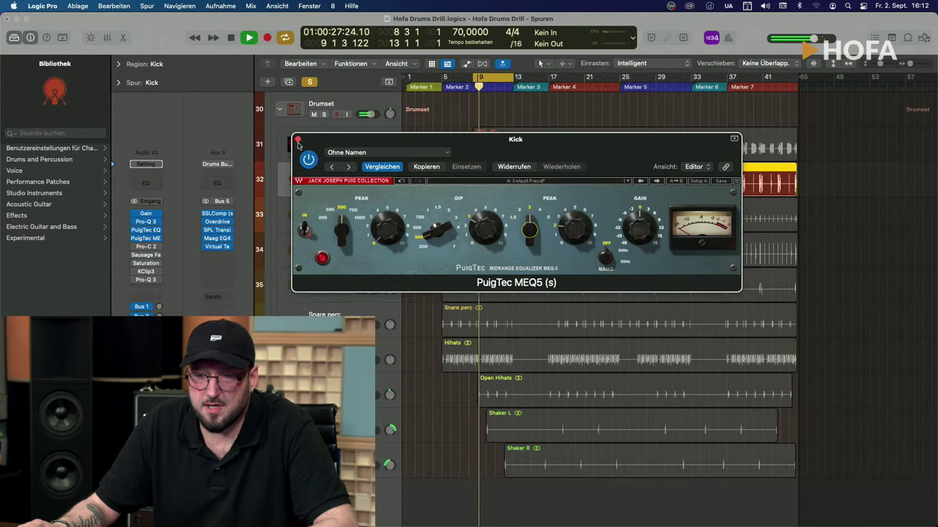
pyautogui.click(298, 139)
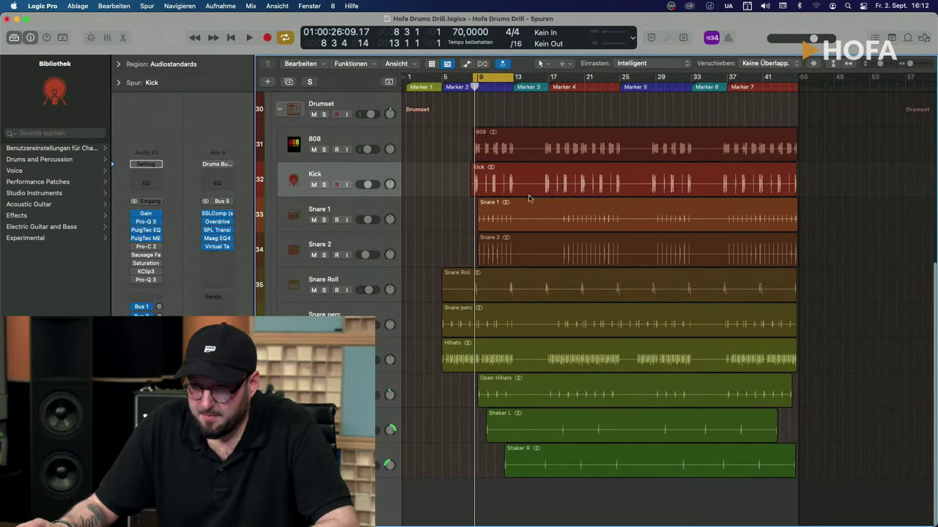
pyautogui.click(368, 135)
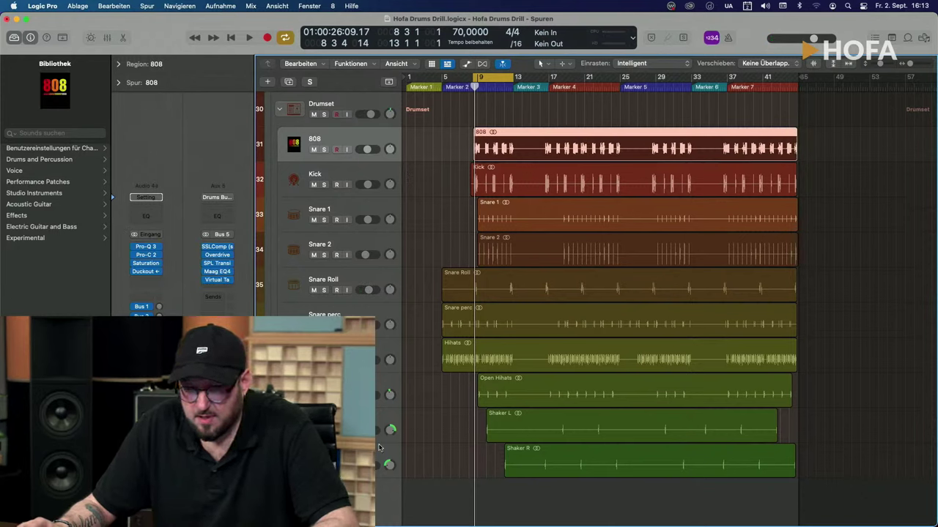
pyautogui.press('super+a')
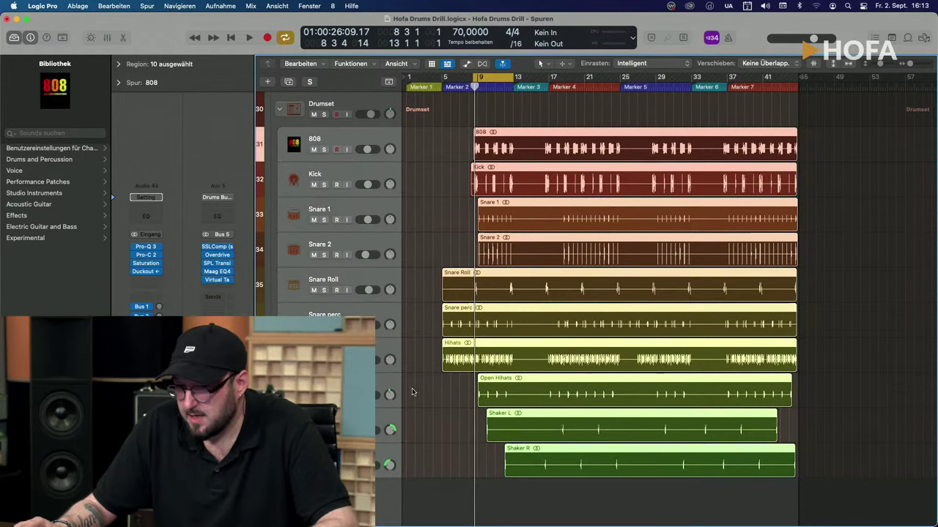
pyautogui.rightClick(368, 134)
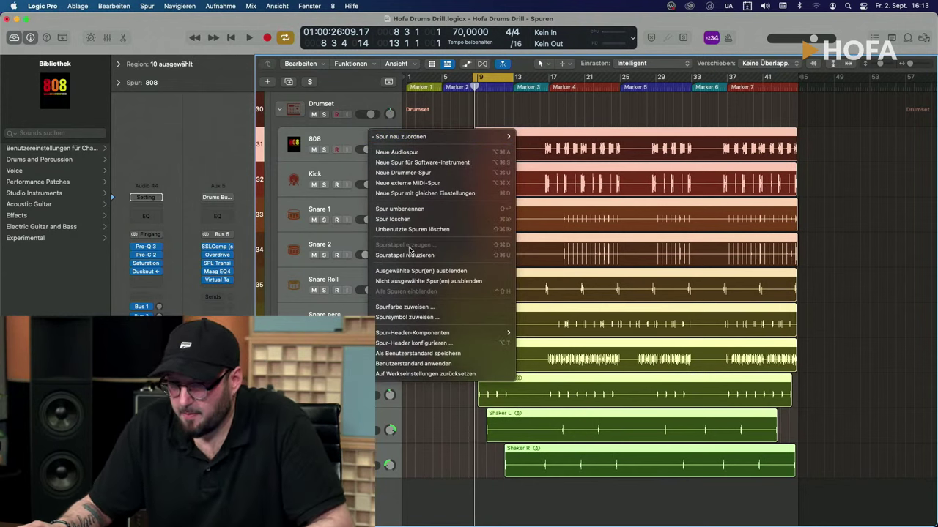
pyautogui.click(394, 413)
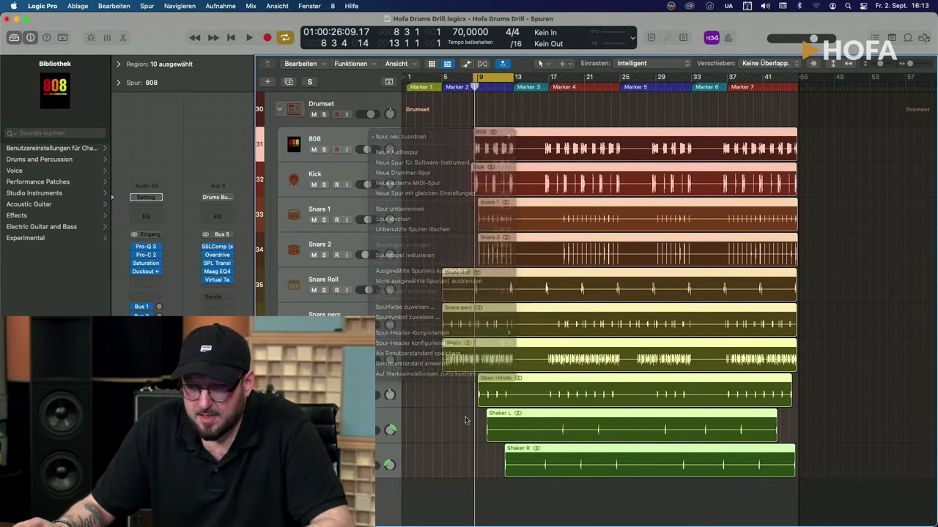
pyautogui.click(420, 273)
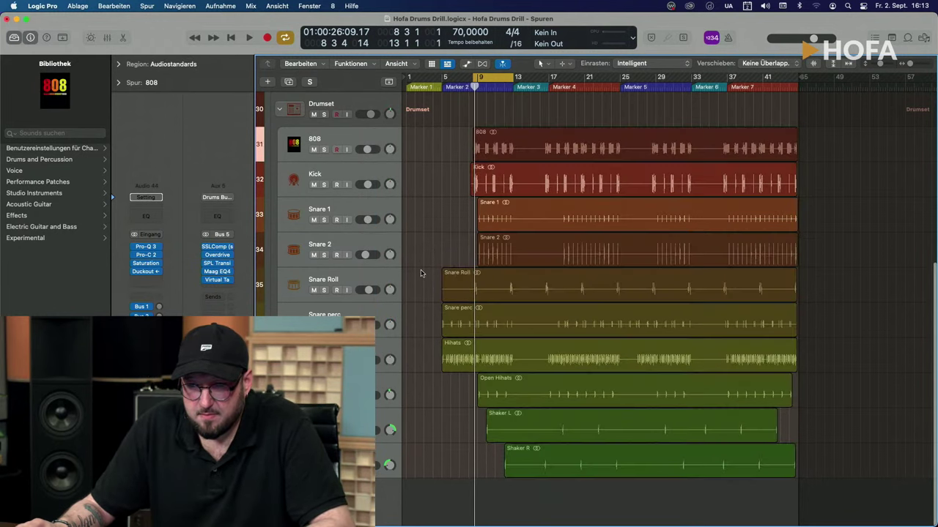
pyautogui.rightClick(359, 106)
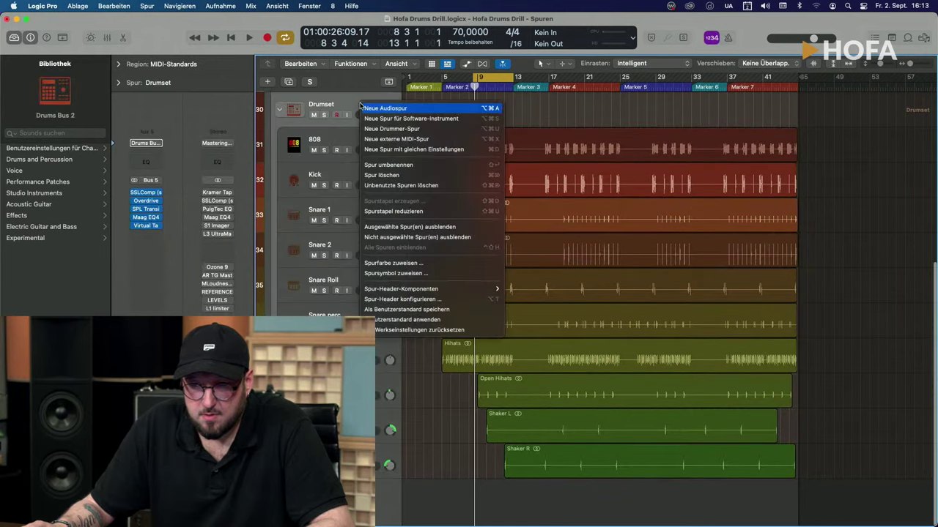
pyautogui.press('Escape')
# - Duplicate the Shaker R track with its region twice and select both copies
pyautogui.moveTo(574, 464); pyautogui.dragTo(577, 483)
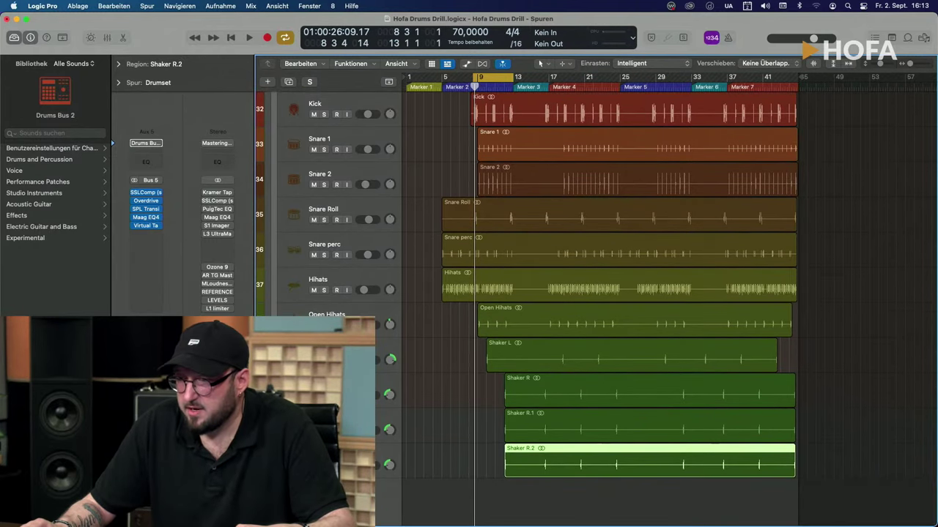
pyautogui.click(648, 425)
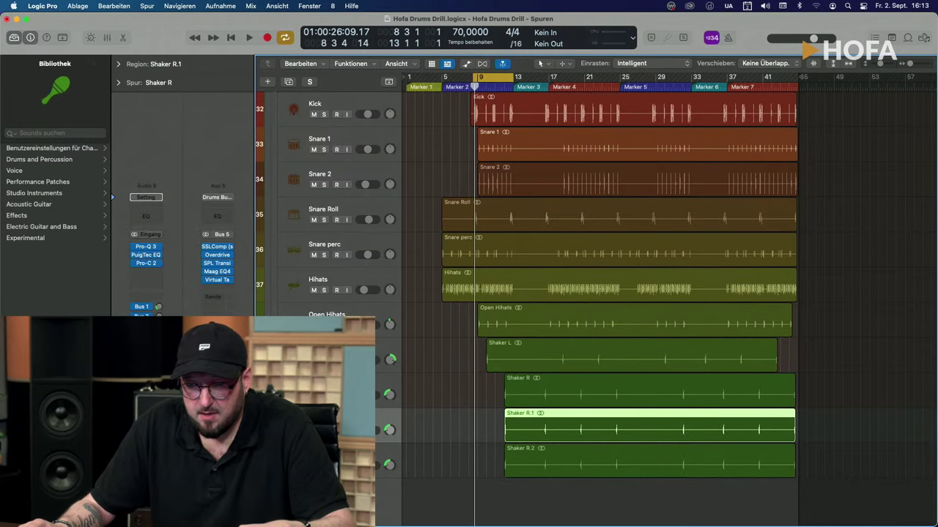
pyautogui.keyDown('shift'); pyautogui.click(648, 460); pyautogui.keyUp('shift')
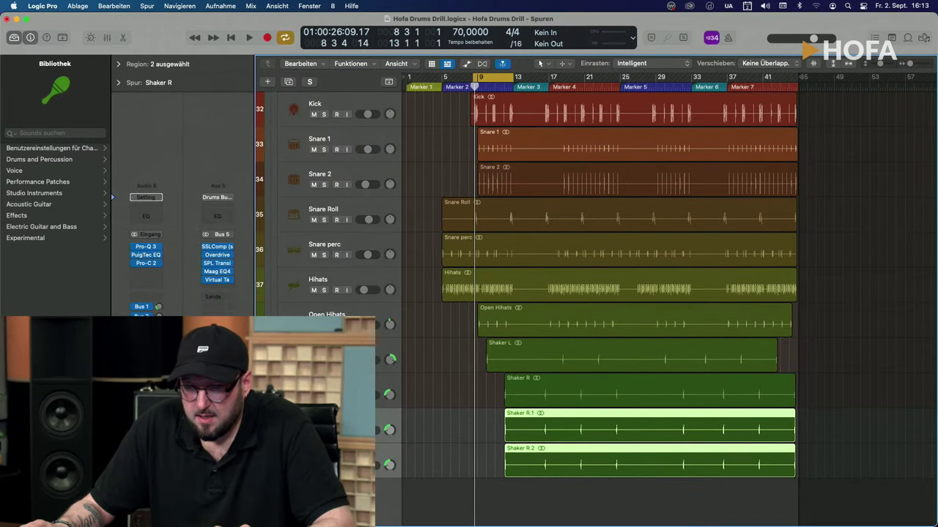
# - Compare the summing and folder stack types, and group the two Shaker R copies into a folder stack (Ordnerstapel)
pyautogui.rightClick(356, 425)
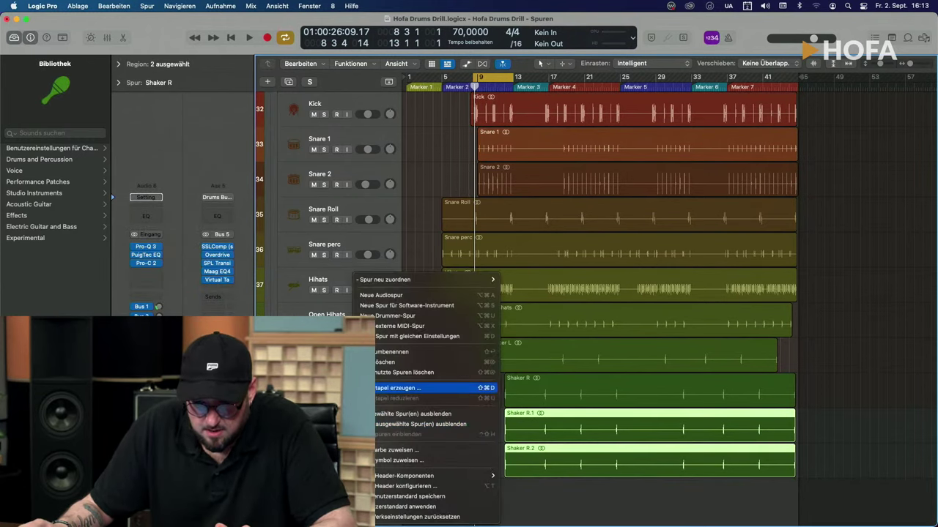
pyautogui.click(396, 387)
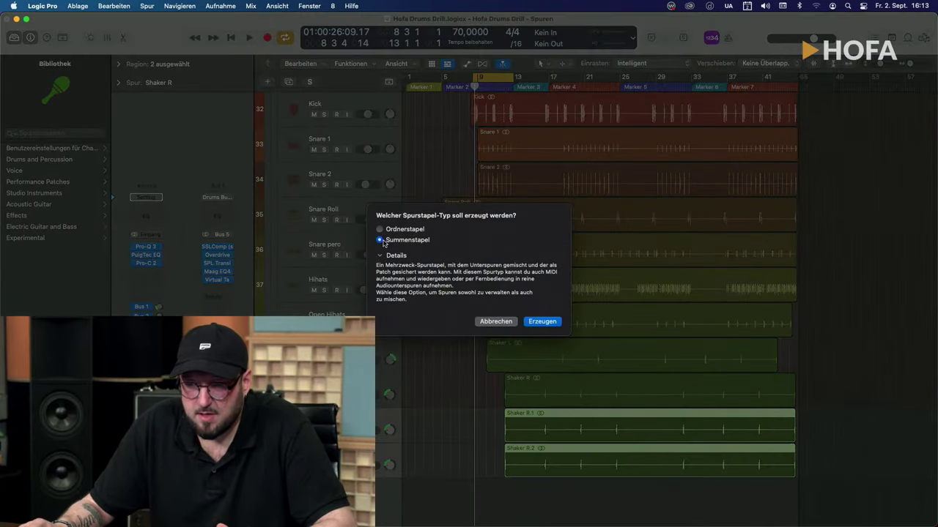
pyautogui.click(399, 230)
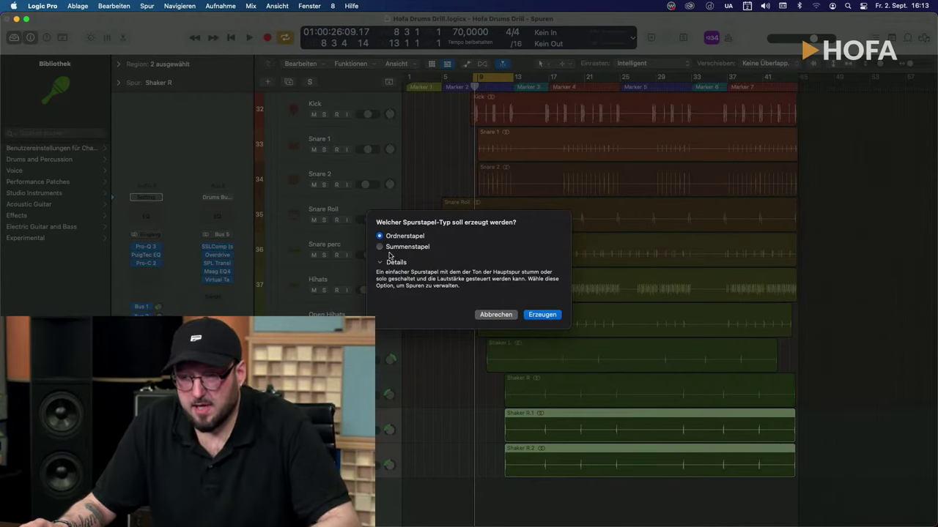
pyautogui.click(542, 315)
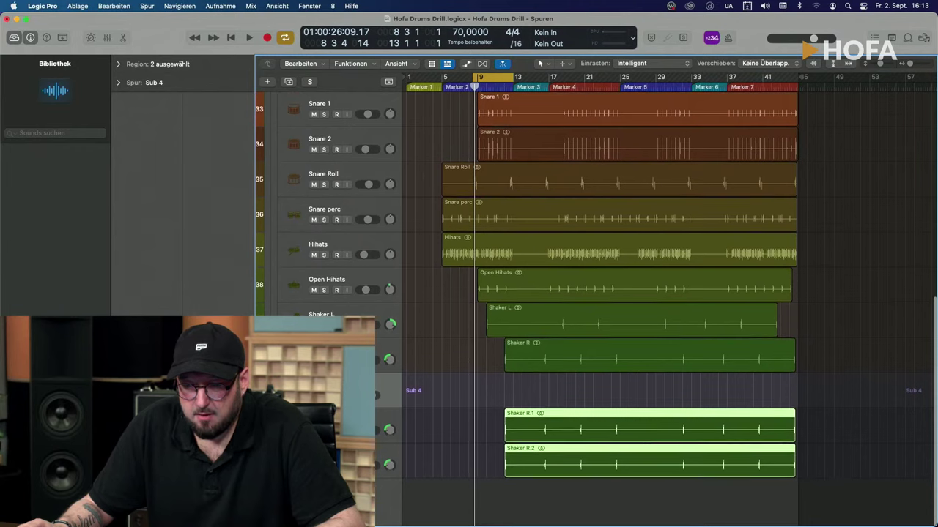
# - Collapse the new folder stack, move its volume fader in the mixer and reset it to 0.0 dB
pyautogui.press('super+shift+a')
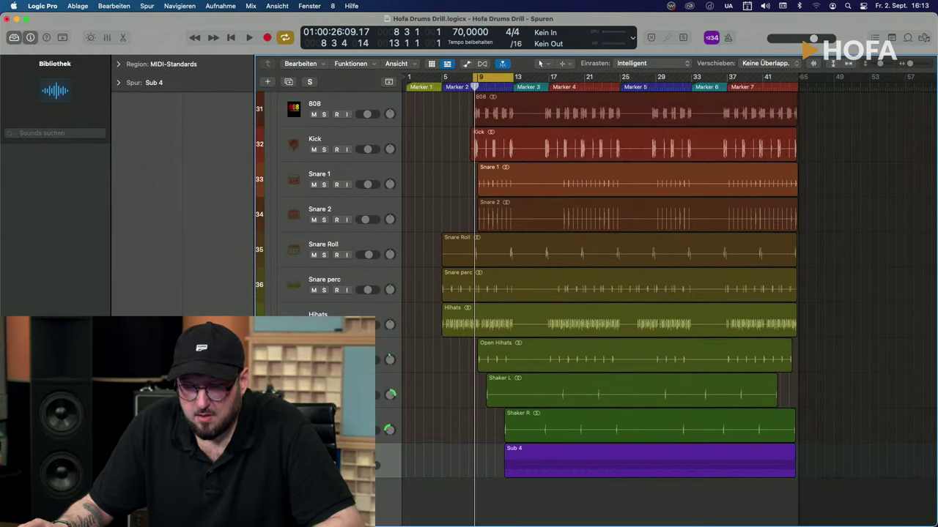
pyautogui.press('x')
pyautogui.moveTo(604, 457); pyautogui.dragTo(660, 126)
pyautogui.hscroll(3, 674, 212)
pyautogui.scroll(2, 674, 212)
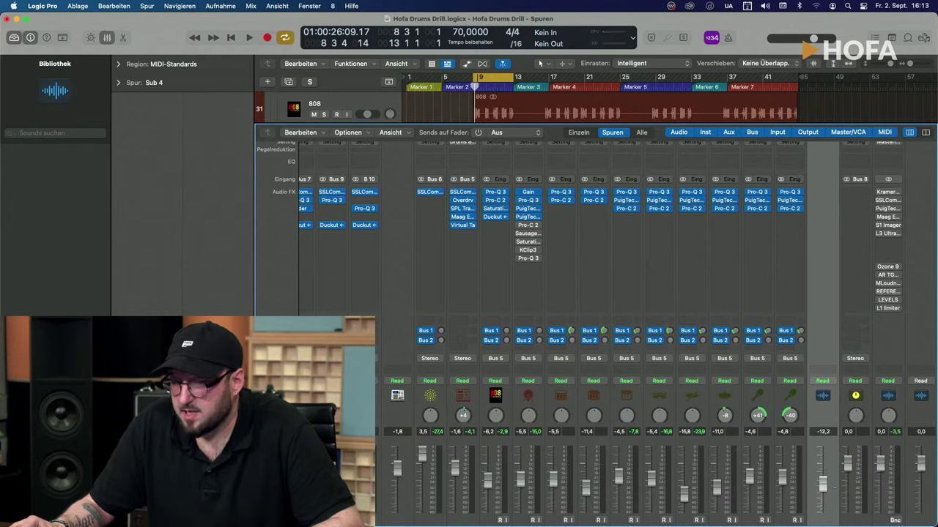
pyautogui.moveTo(821, 485); pyautogui.dragTo(822, 458)
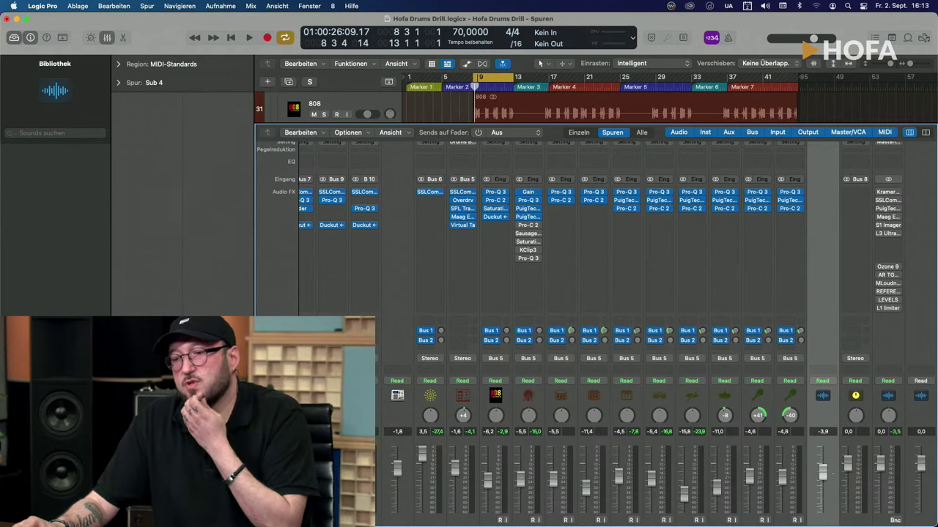
pyautogui.keyDown('alt'); pyautogui.click(822, 462); pyautogui.keyUp('alt')
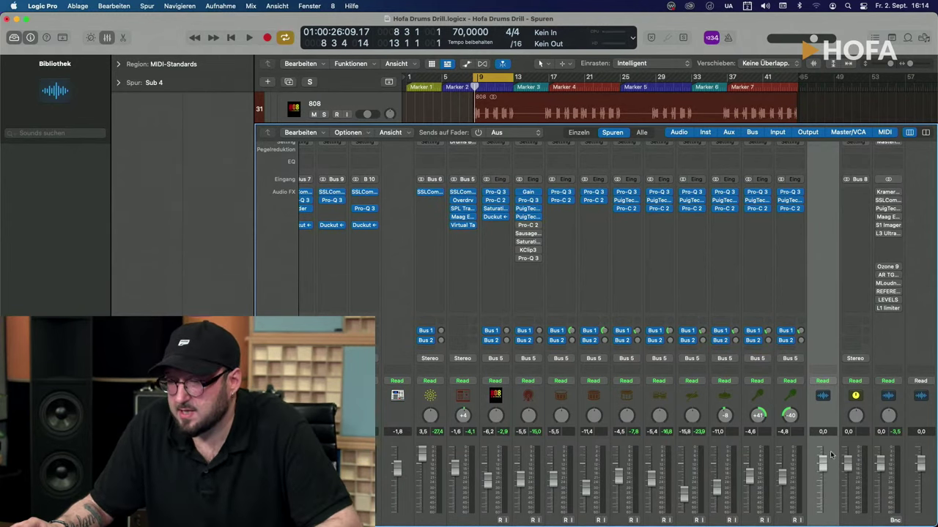
pyautogui.scroll(-1, 412, 245)
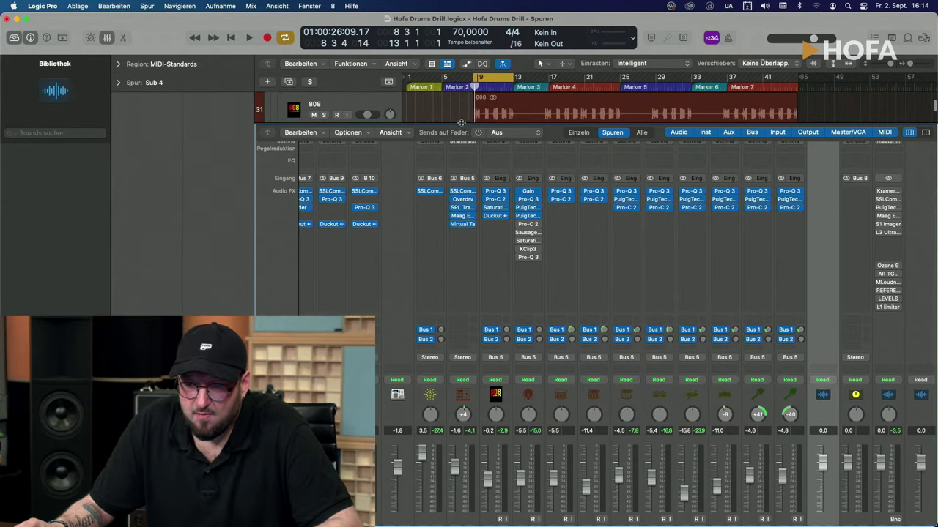
pyautogui.press('x')
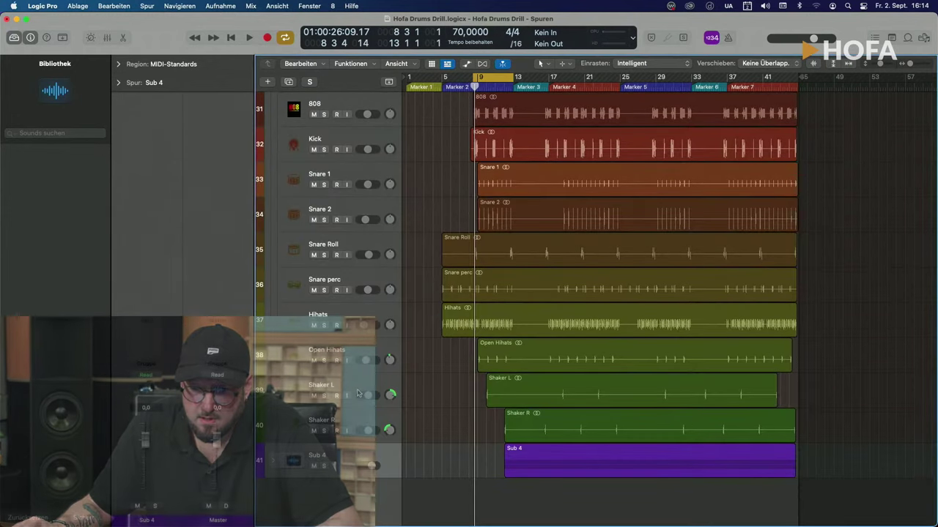
# - Dissolve the folder stack back into separate Shaker R tracks
pyautogui.rightClick(342, 450)
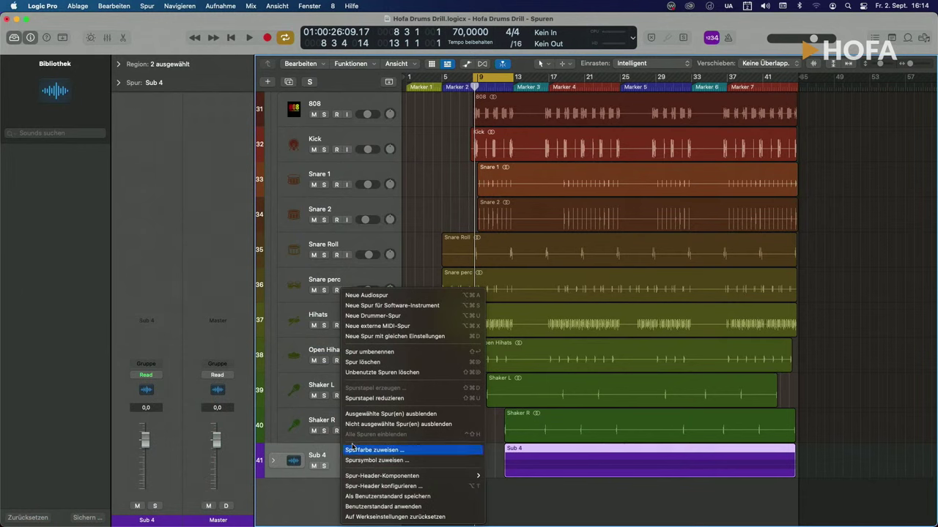
pyautogui.click(373, 400)
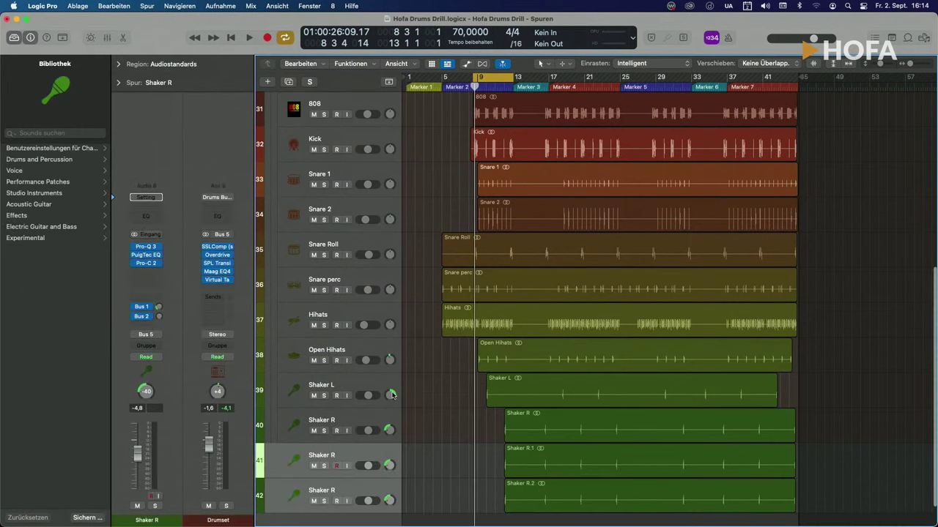
pyautogui.scroll(-1, 417, 483)
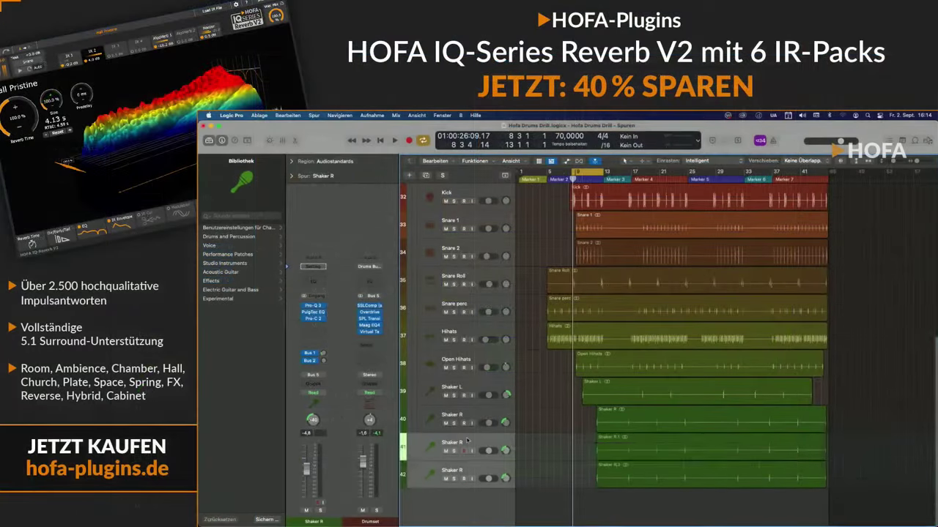
# - Group the two Shaker R copies into a summing stack (Summenstapel) and select its main track
pyautogui.click(331, 419)
pyautogui.keyDown('shift'); pyautogui.click(480, 474); pyautogui.keyUp('shift')
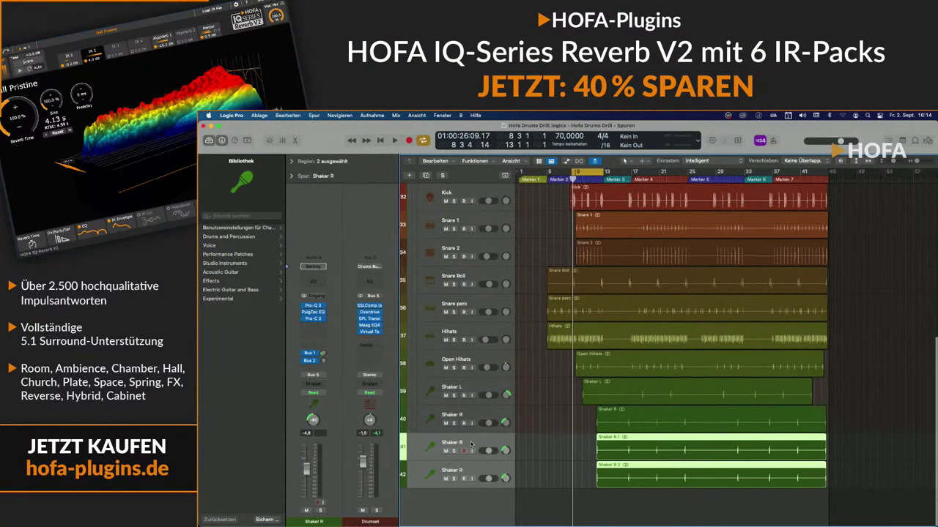
pyautogui.rightClick(471, 441)
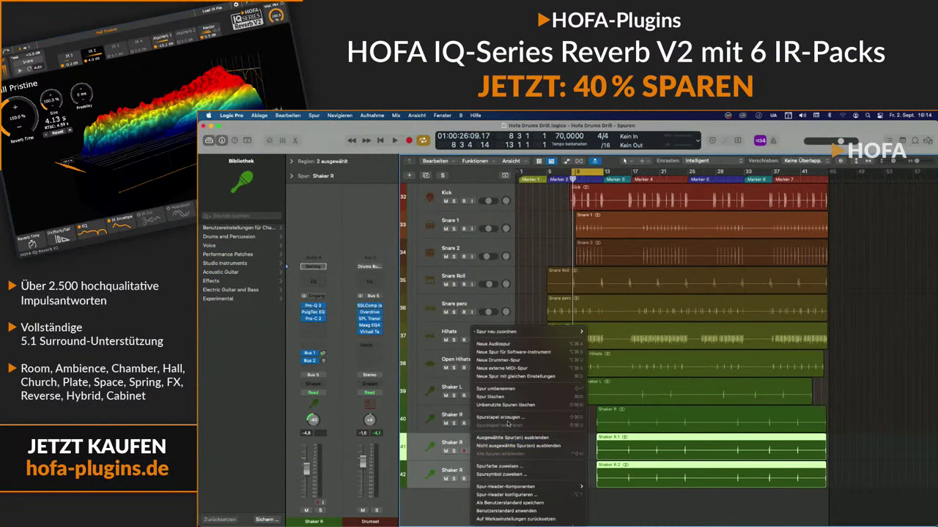
pyautogui.click(506, 418)
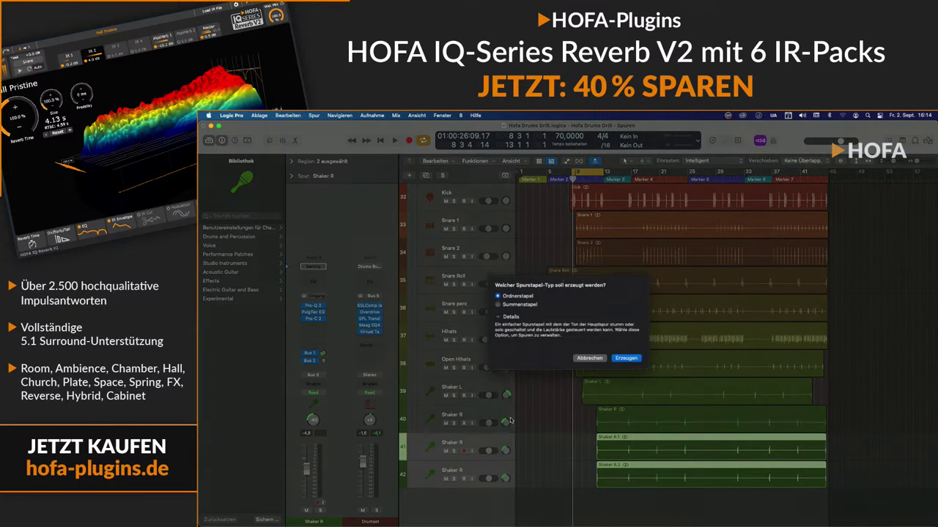
pyautogui.click(522, 306)
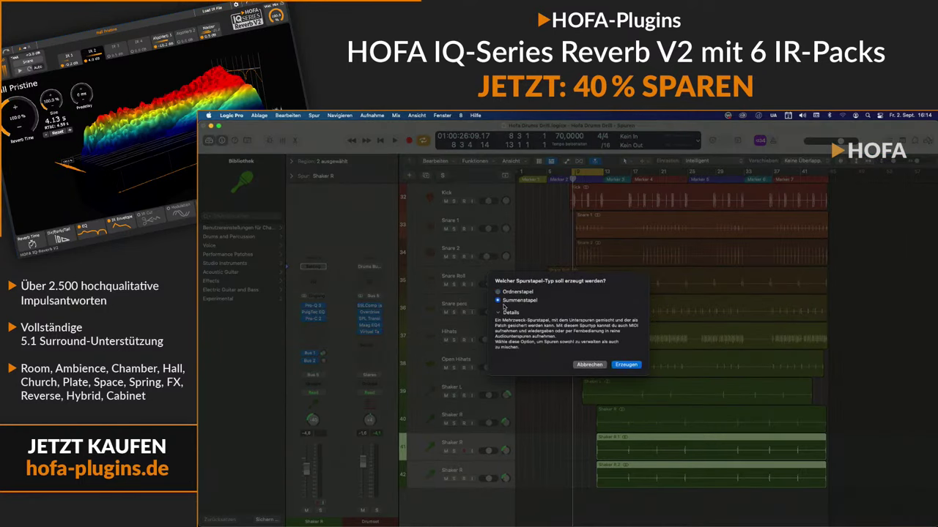
pyautogui.click(626, 364)
pyautogui.scroll(-1, 448, 477)
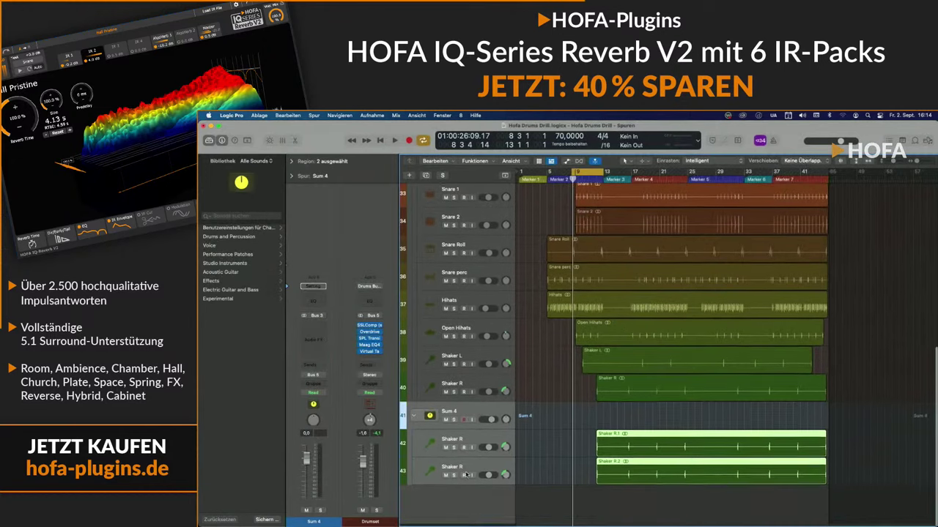
pyautogui.click(466, 415)
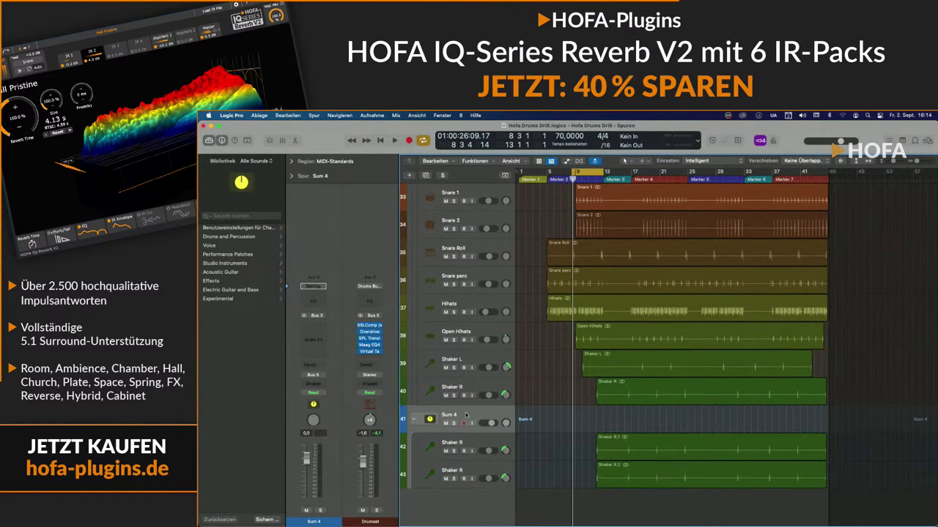
# - Look through the plug-ins available for the summing stack's channel in the mixer, and close the mixer without inserting one
pyautogui.press('x')
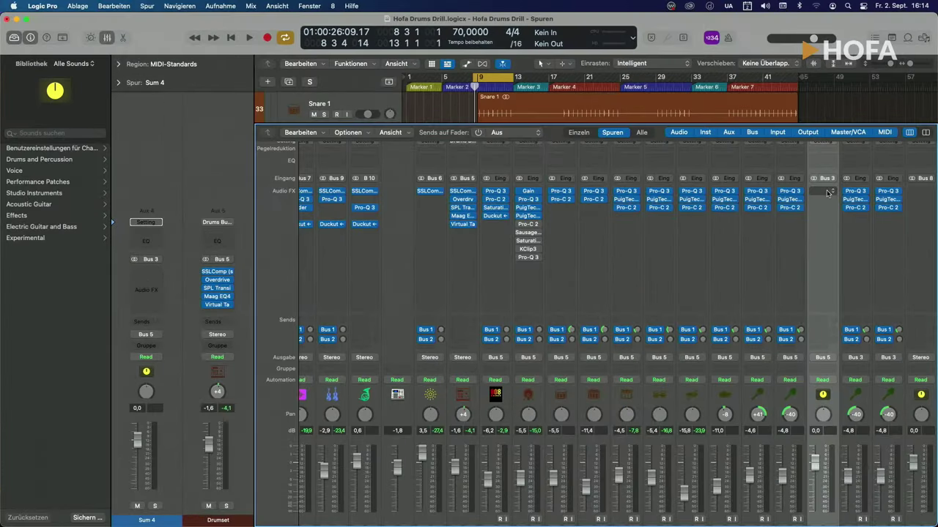
pyautogui.click(853, 261)
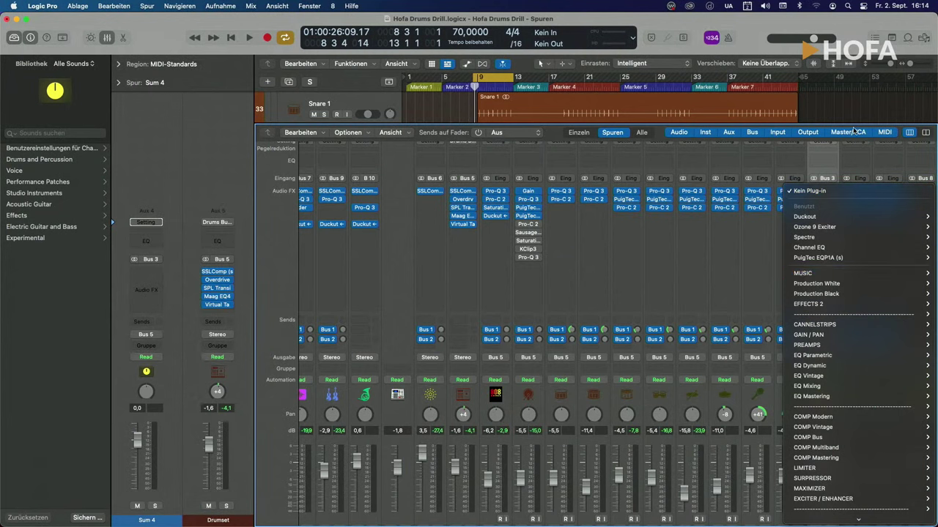
pyautogui.click(923, 125)
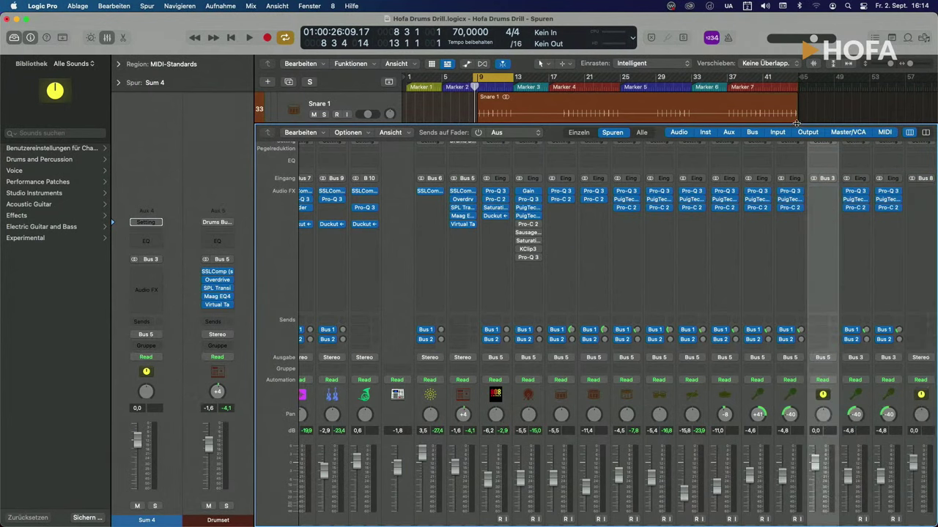
pyautogui.moveTo(797, 123); pyautogui.dragTo(796, 524)
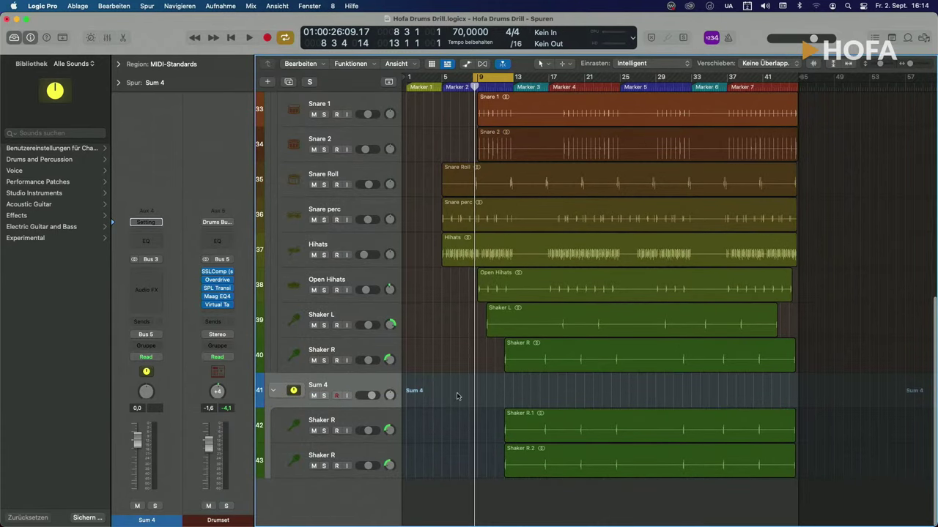
# - Dissolve the summing stack and delete both Shaker R copies together with their regions
pyautogui.rightClick(347, 383)
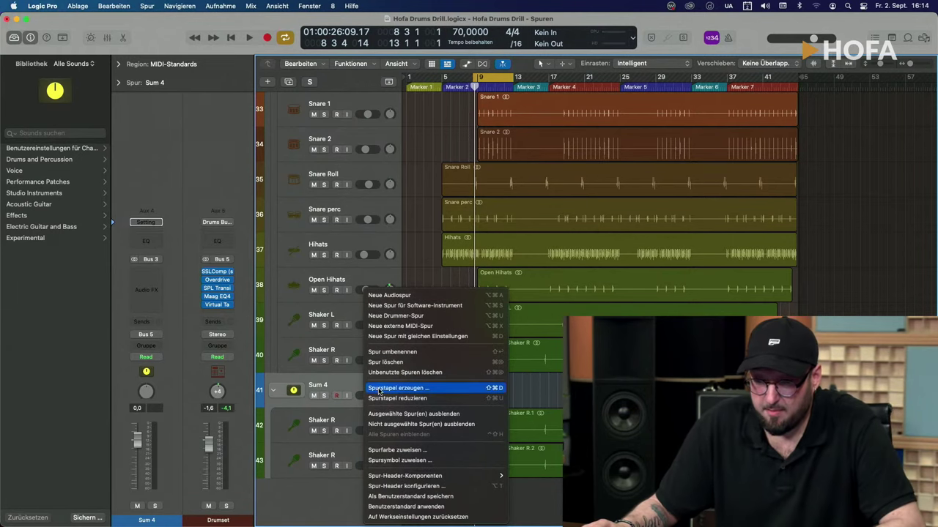
pyautogui.click(379, 391)
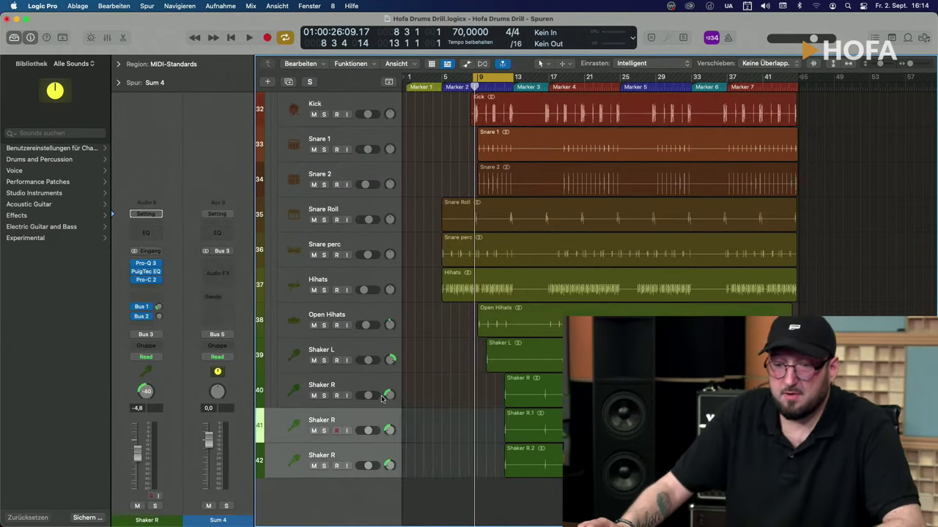
pyautogui.press('super+BackSpace')
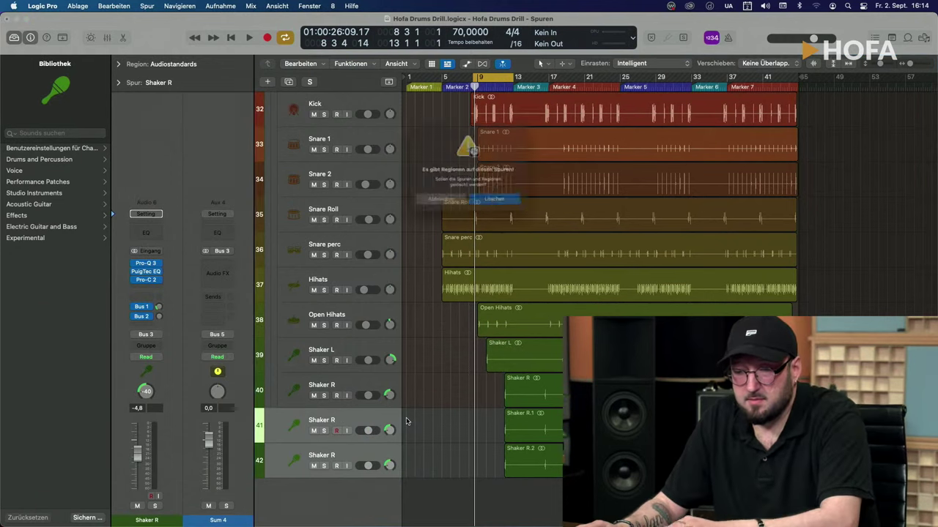
pyautogui.click(502, 207)
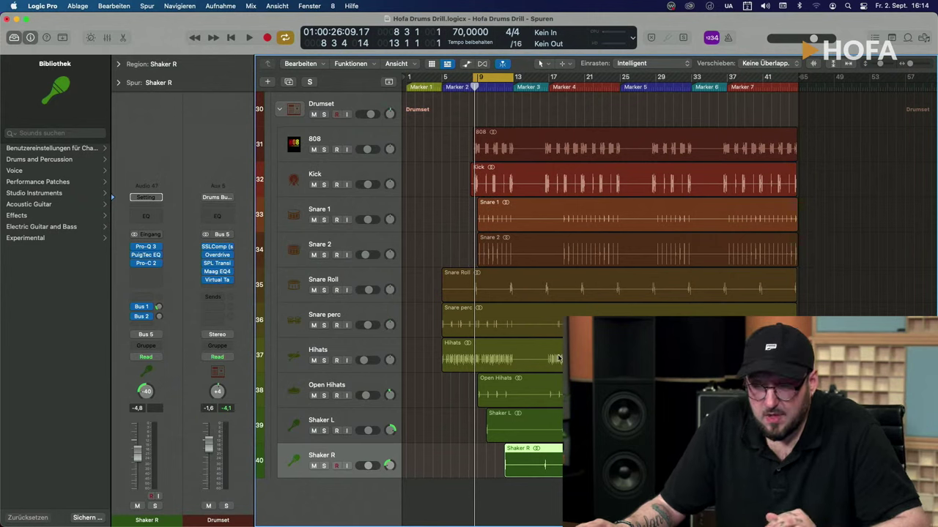
# - Review the PuigTec MEQ5 equalizer settings on the Kick track and close the plug-in
pyautogui.click(342, 174)
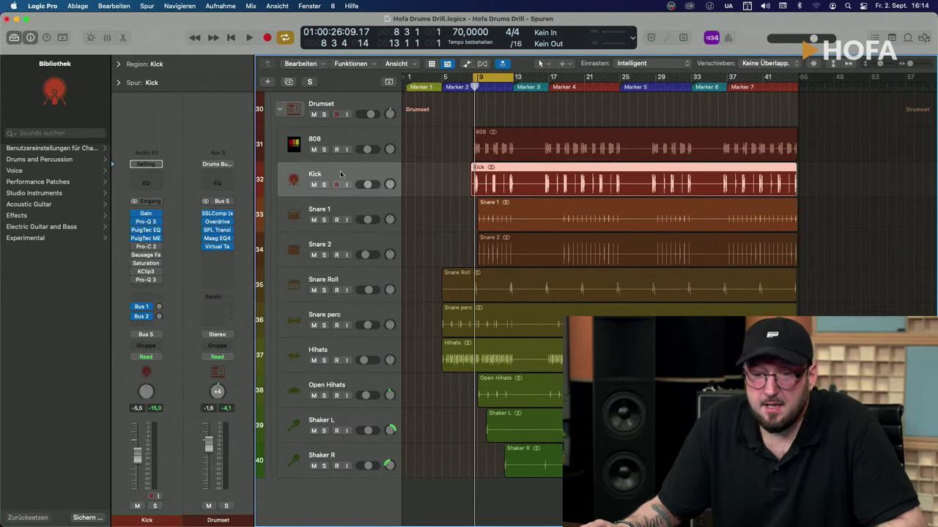
pyautogui.click(144, 239)
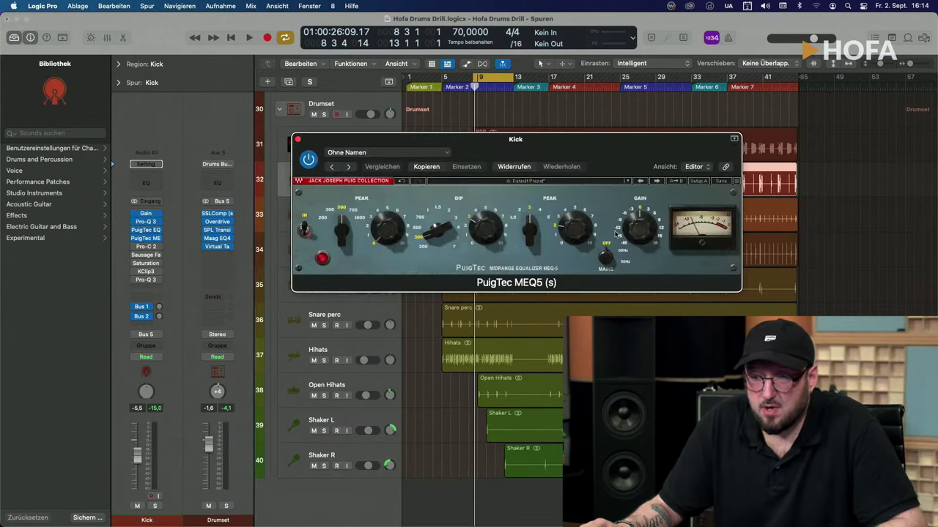
pyautogui.moveTo(455, 145); pyautogui.dragTo(581, 141)
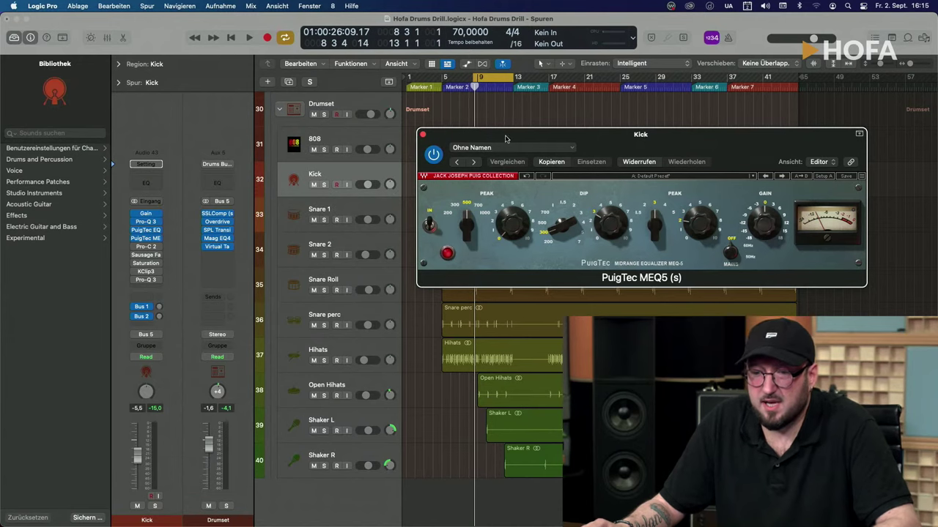
pyautogui.click(423, 135)
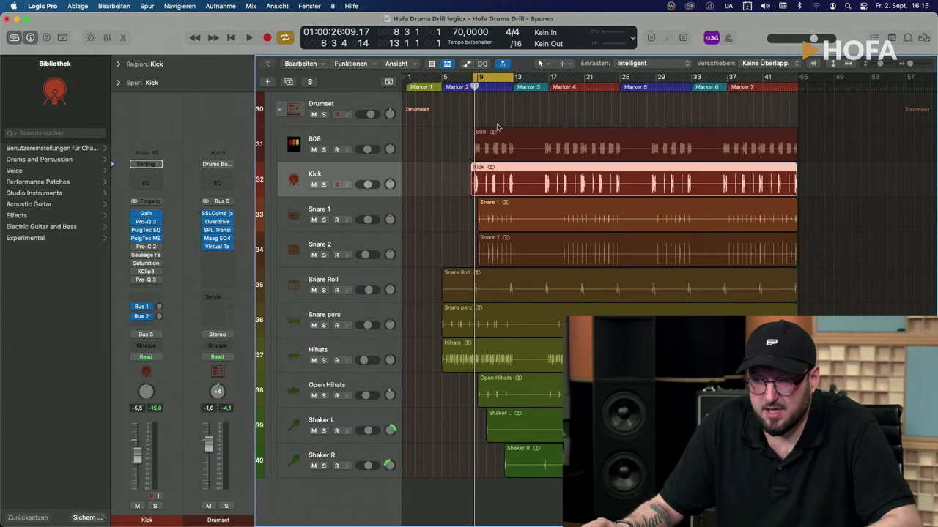
pyautogui.click(522, 109)
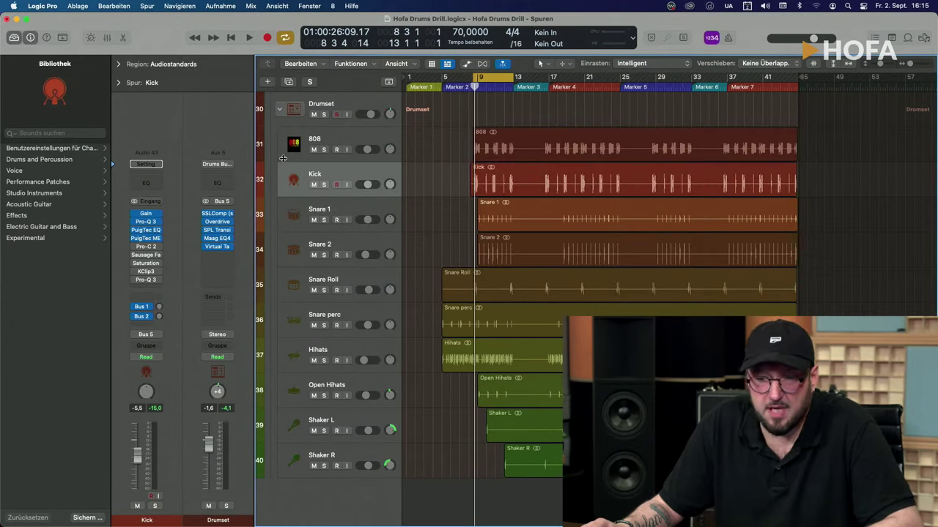
# - Solo the 808 and Kick tracks, play them together, and set the Kick's volume to -5.1 dB
pyautogui.click(323, 150)
pyautogui.click(324, 184)
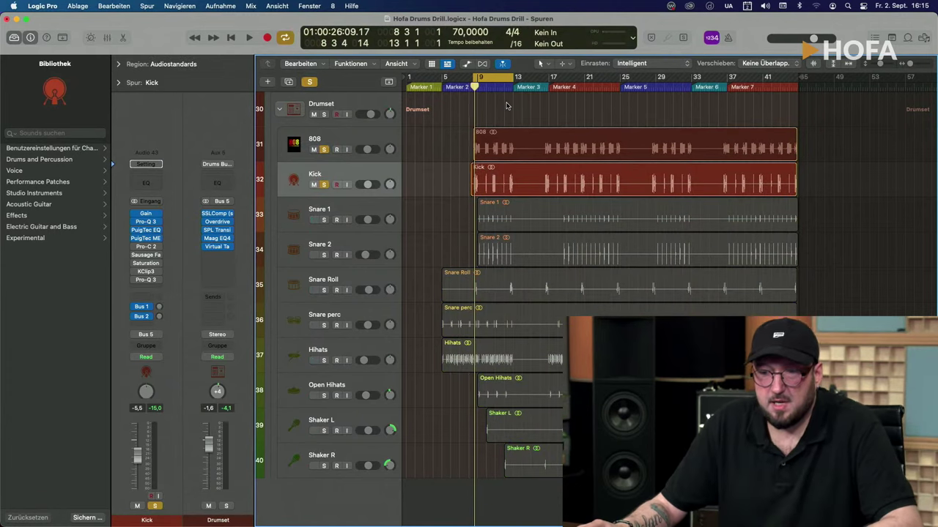
pyautogui.press('space')
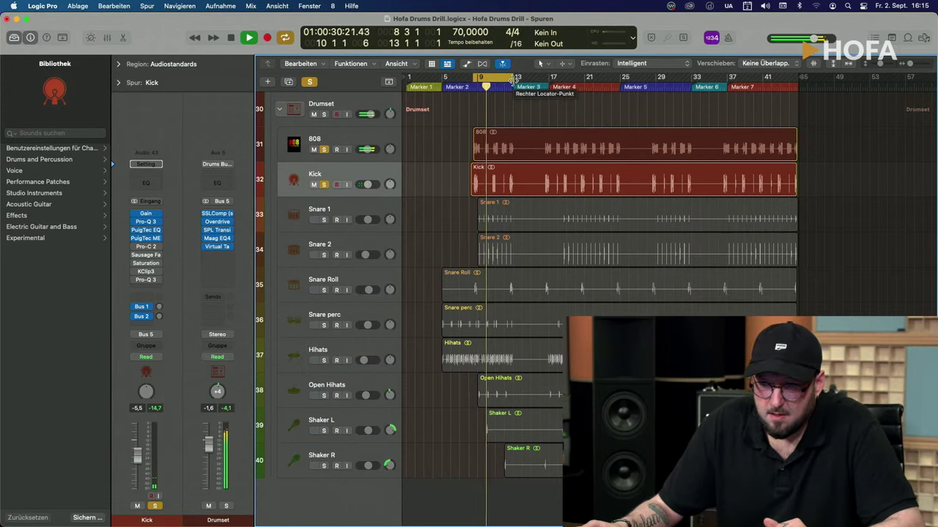
pyautogui.click(344, 175)
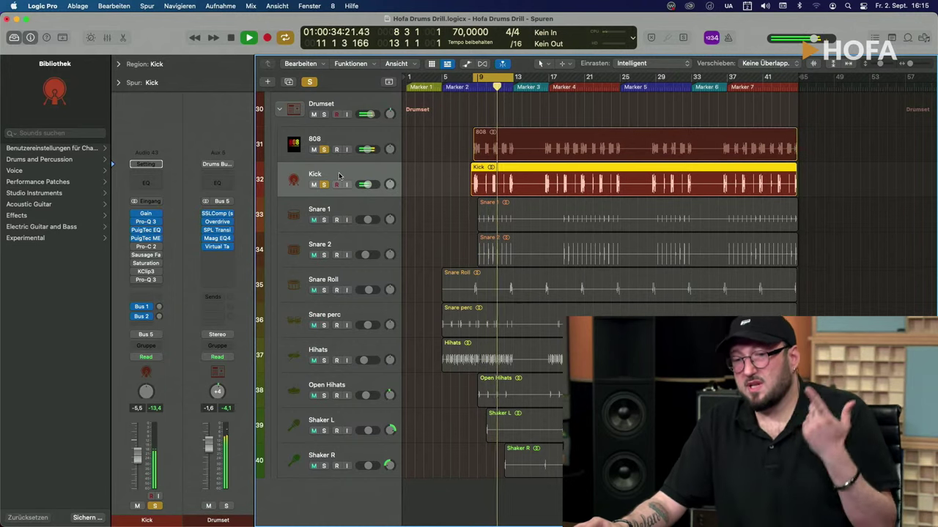
pyautogui.moveTo(368, 185); pyautogui.dragTo(367, 187)
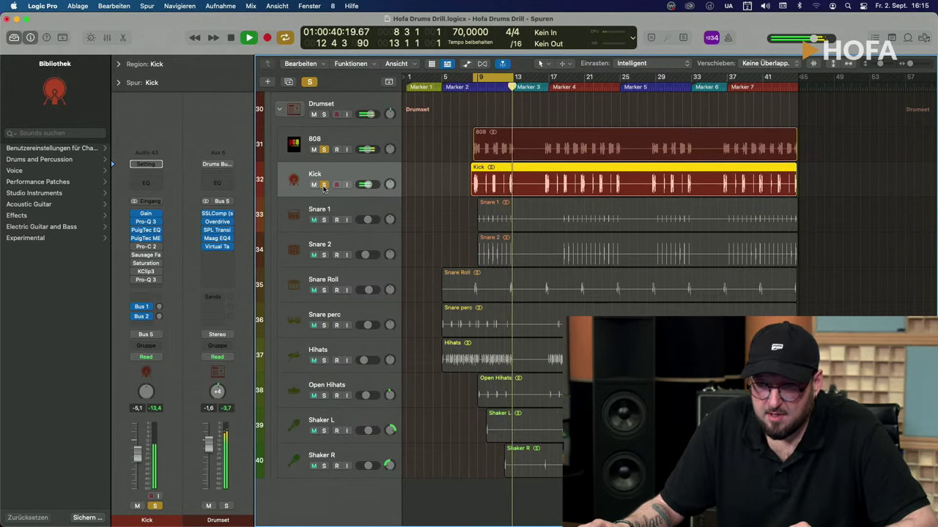
# - Examine the Duckout sidechain plug-in on the 808 during playback and close it
pyautogui.click(341, 139)
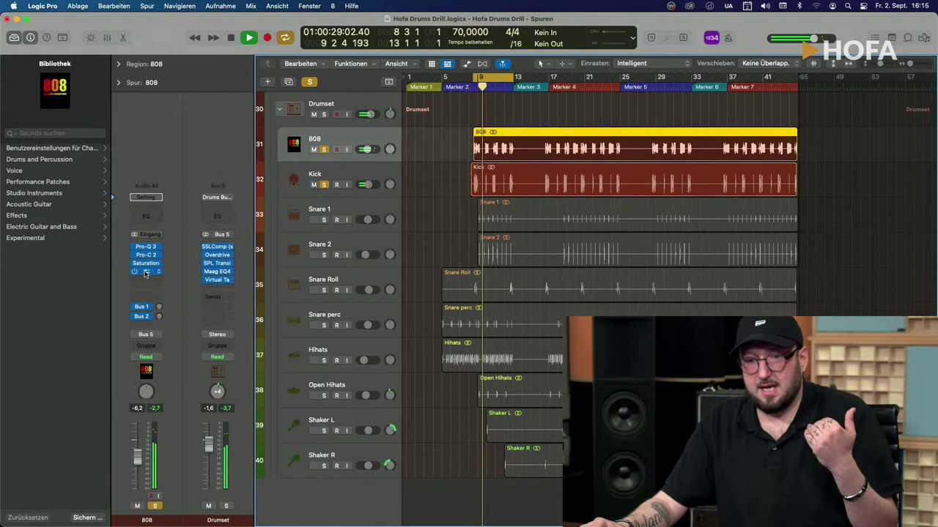
pyautogui.click(145, 272)
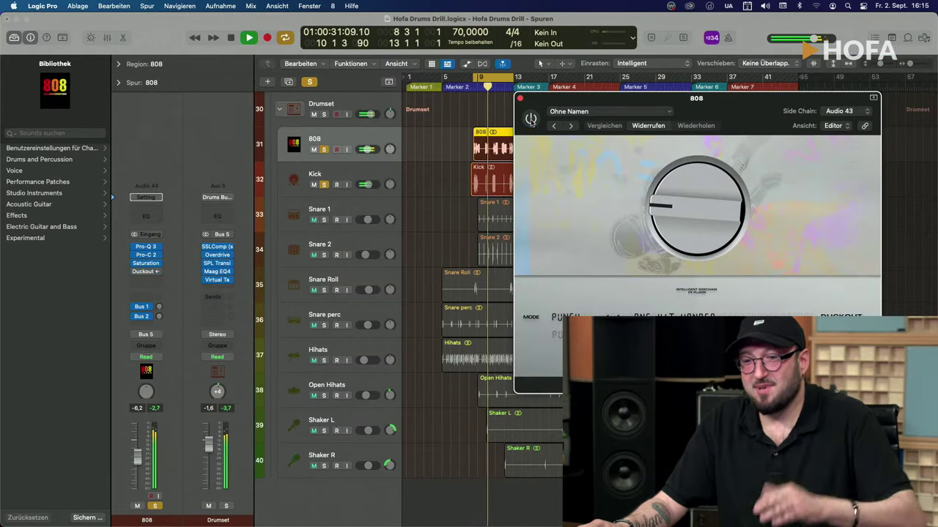
pyautogui.click(444, 185)
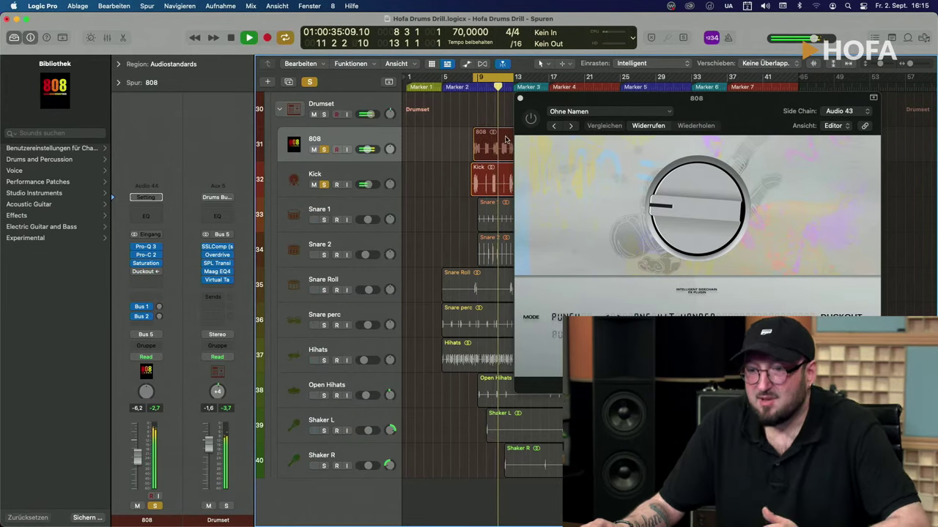
pyautogui.click(520, 98)
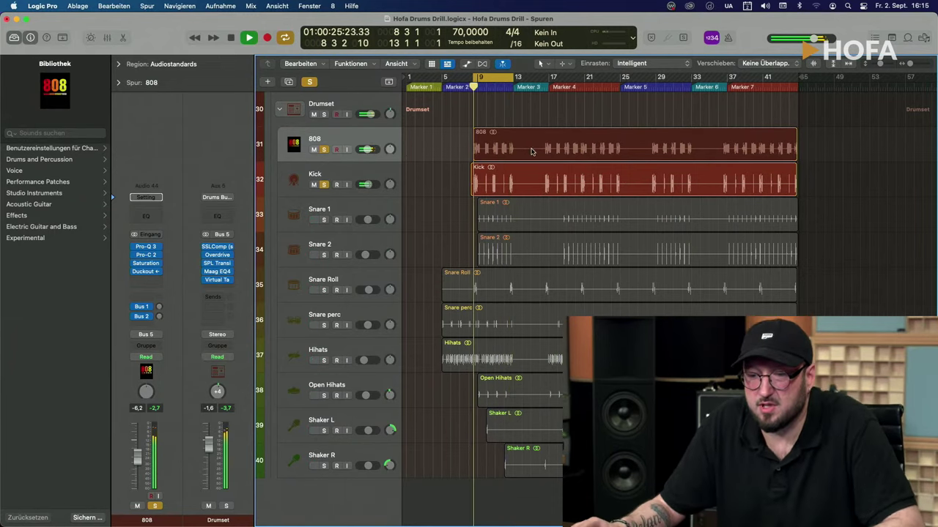
# - Open the Kick's Pro-C 2 compressor with the Punchy Rock Kick 01 bM preset and switch it on
pyautogui.click(377, 183)
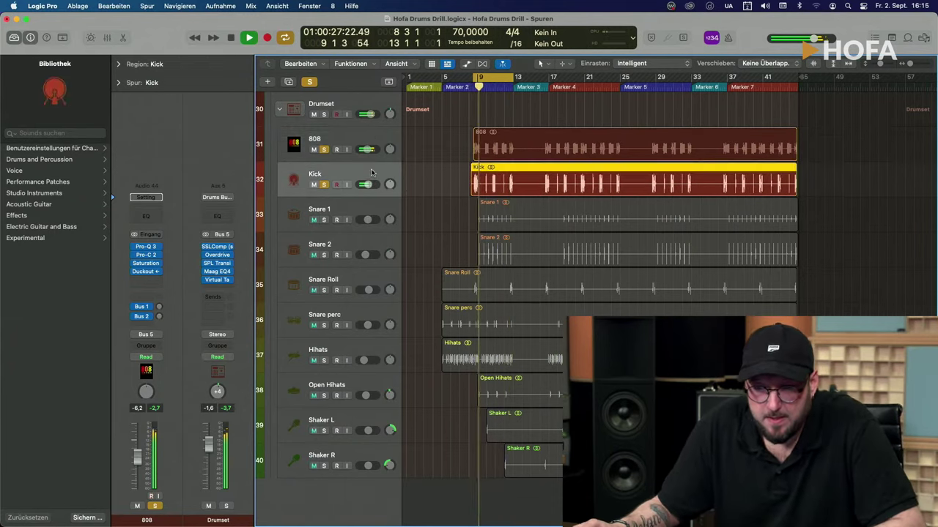
pyautogui.click(145, 248)
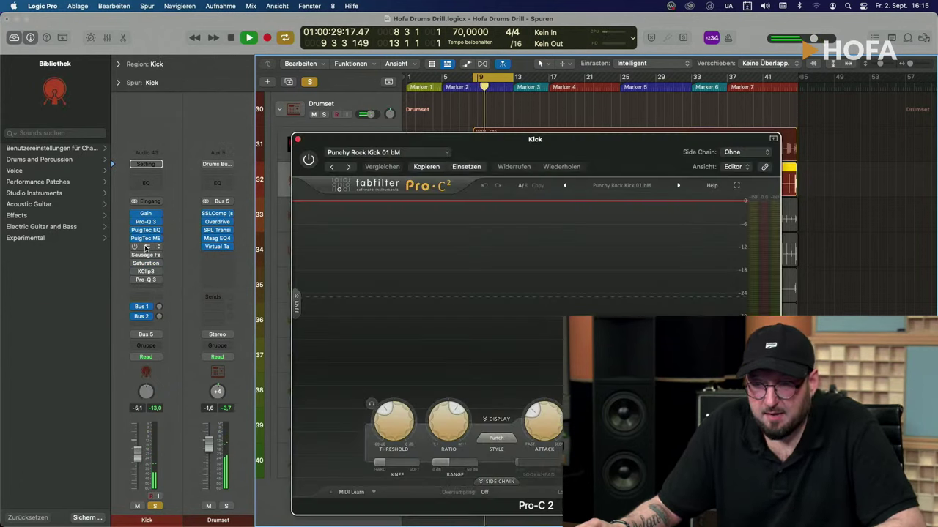
pyautogui.moveTo(515, 139); pyautogui.dragTo(556, 52)
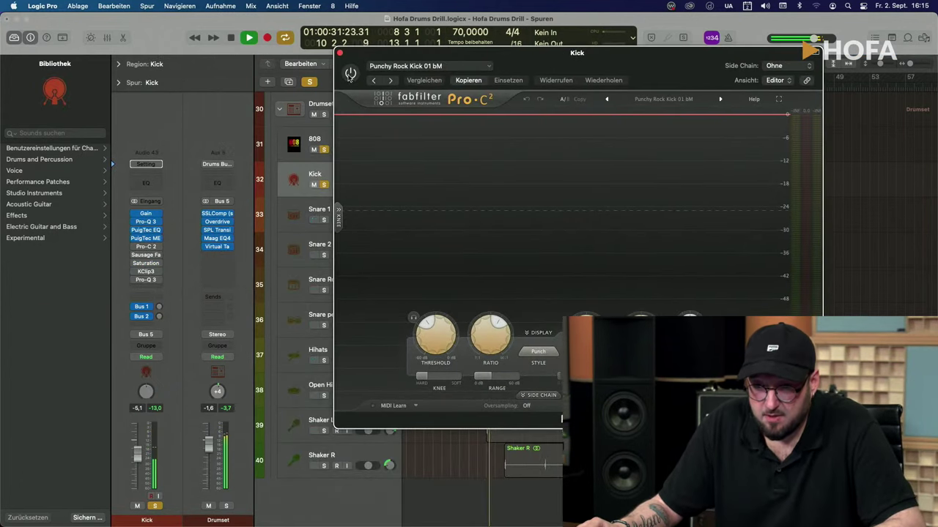
pyautogui.moveTo(348, 80); pyautogui.dragTo(375, 73)
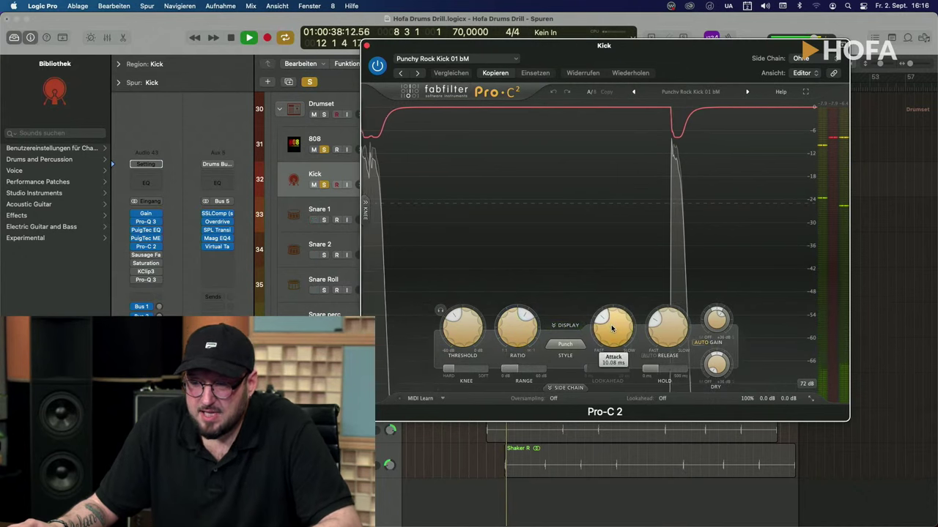
# - Audition the Kick compressor's attack at 0.005 ms, and set it to about 11.35 ms
pyautogui.moveTo(612, 329)
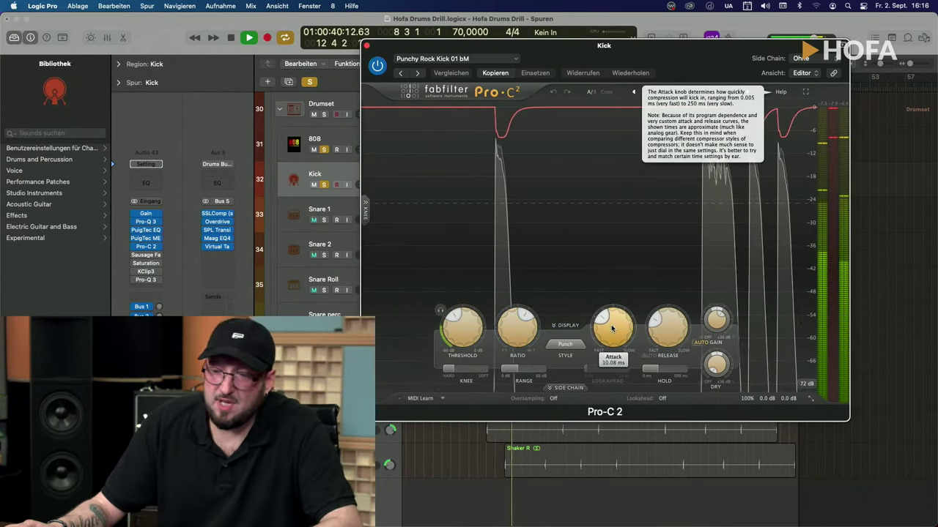
pyautogui.moveTo(611, 329); pyautogui.dragTo(605, 376)
pyautogui.press('space')
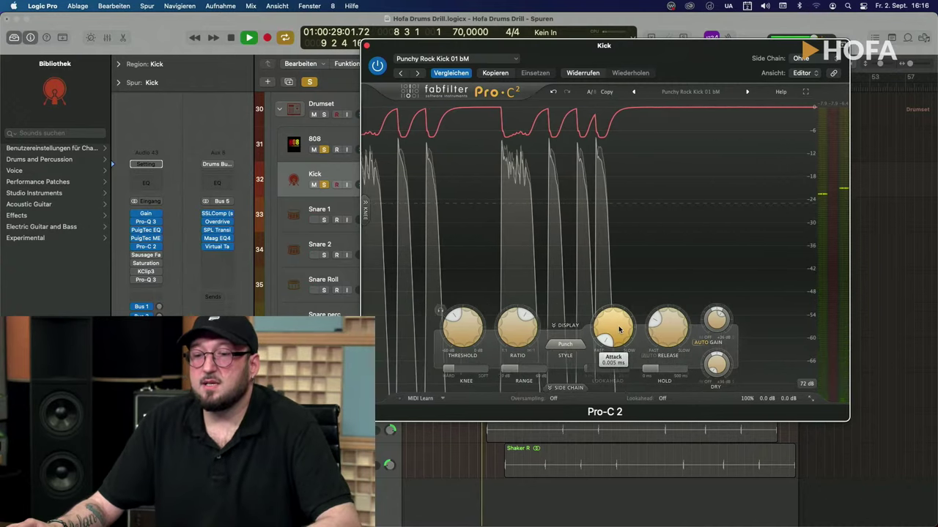
pyautogui.moveTo(616, 334)
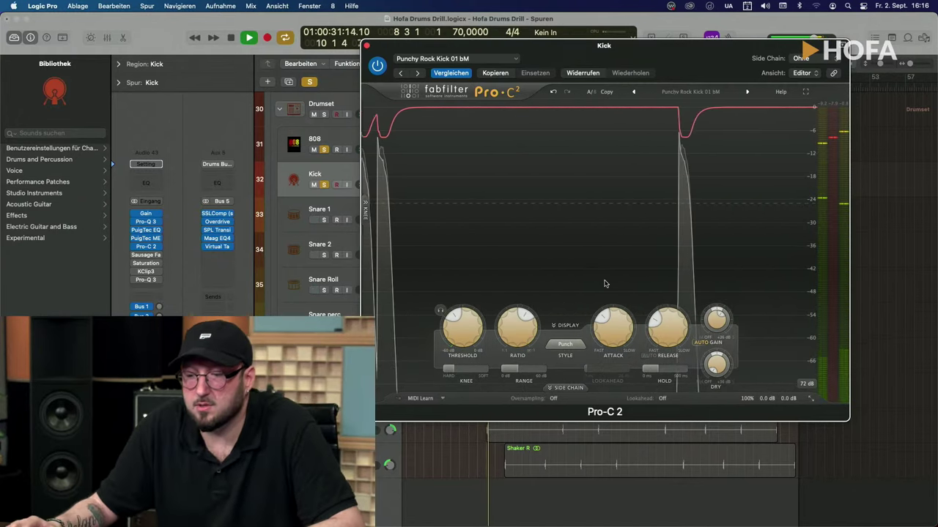
pyautogui.moveTo(668, 327)
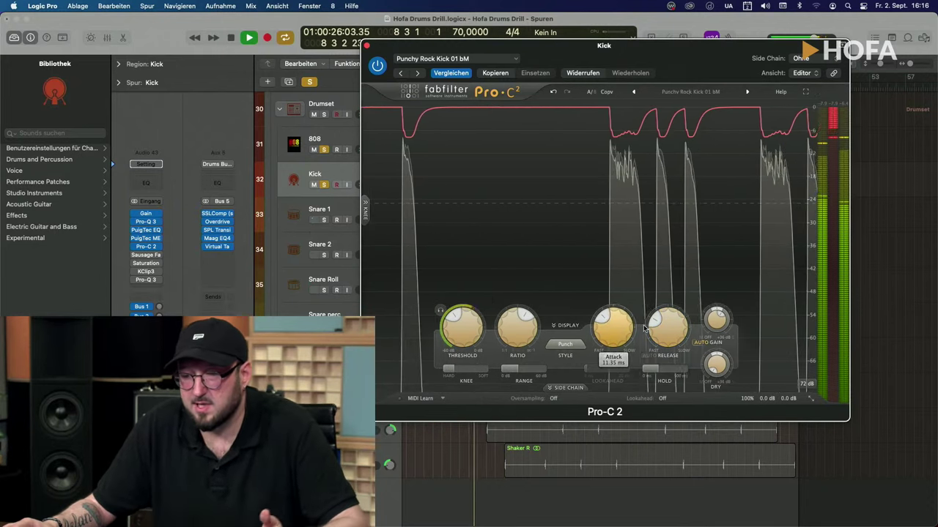
# - Stop playback, check the dry gain in the Kick's Pro-C 2 compressor and close the plug-in
pyautogui.press('space')
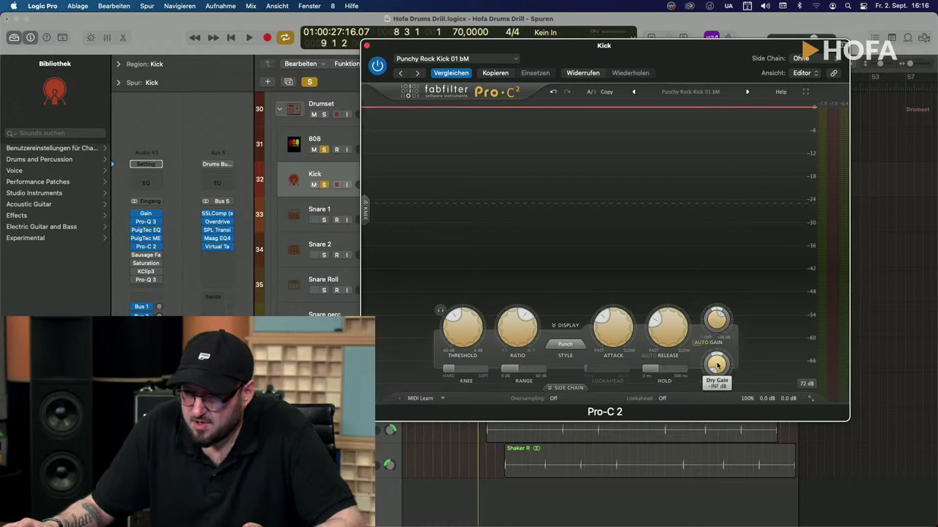
pyautogui.moveTo(718, 364)
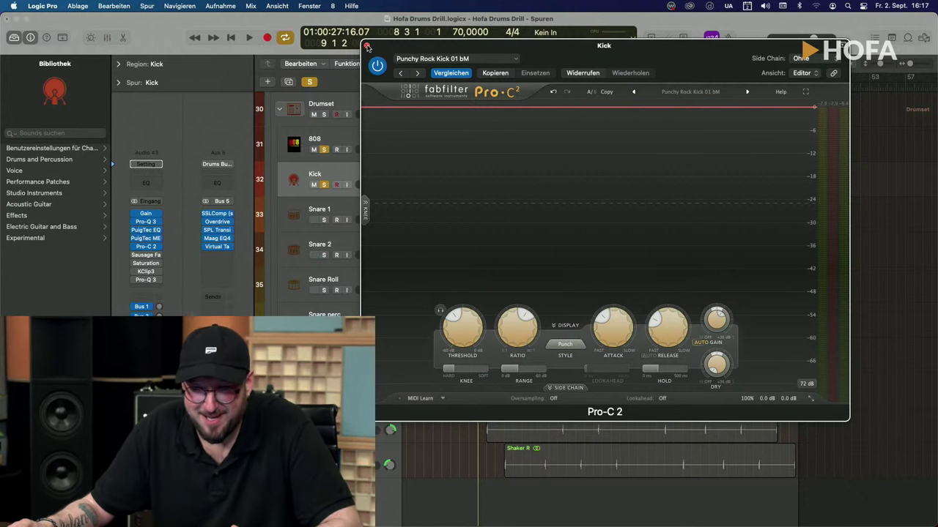
pyautogui.click(367, 47)
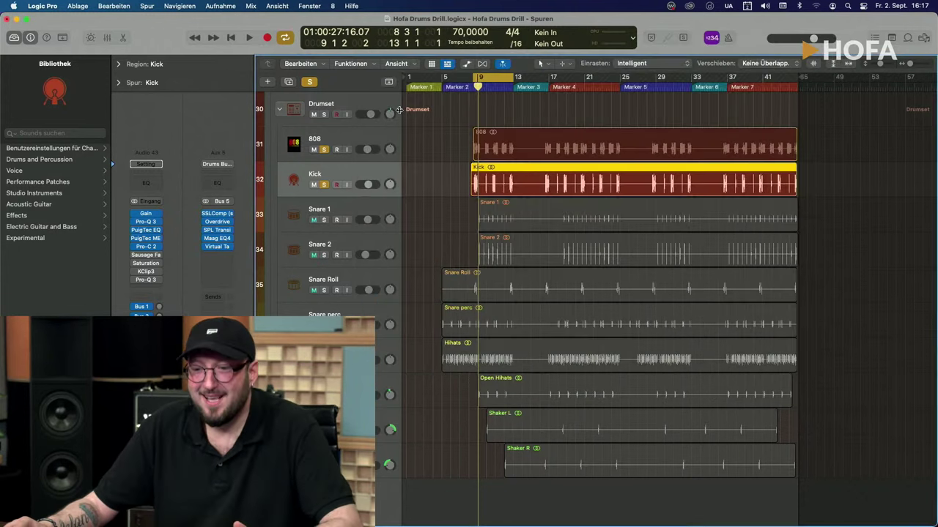
# - Open the Sausage Fattener on the Kick, move its window clear of the track list, and switch the plug-in on
pyautogui.click(145, 256)
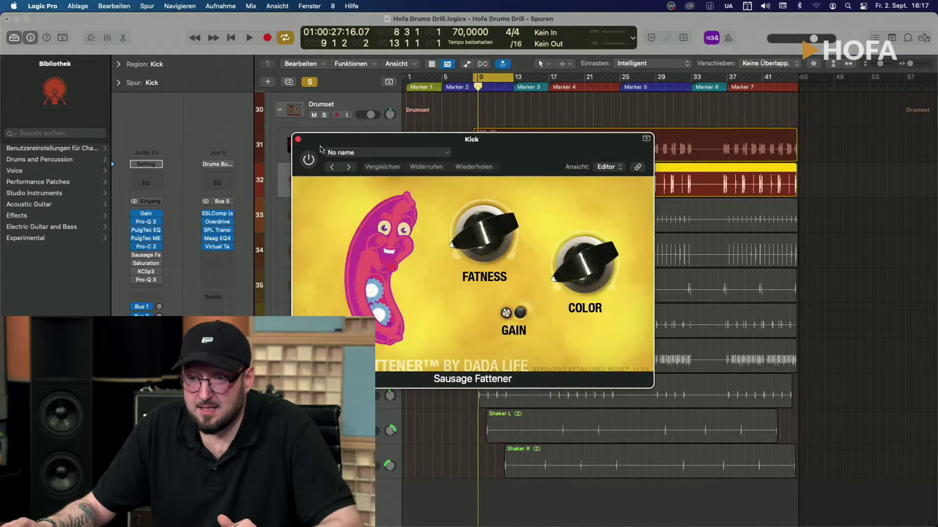
pyautogui.moveTo(320, 149); pyautogui.dragTo(625, 154)
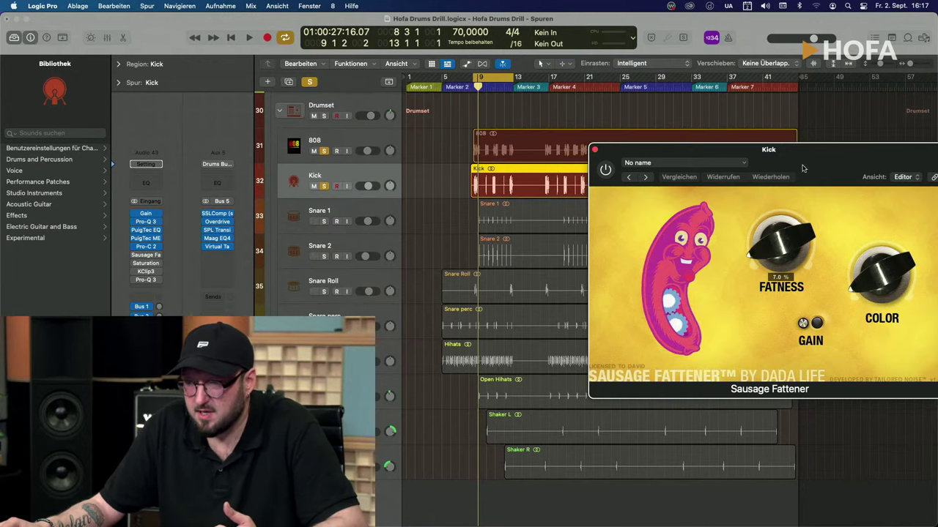
pyautogui.moveTo(802, 168); pyautogui.dragTo(788, 152)
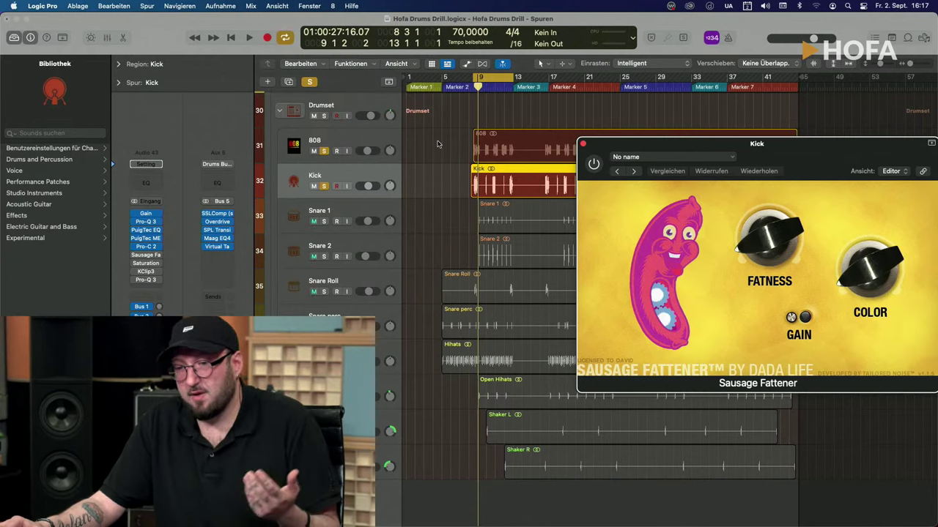
pyautogui.scroll(-1, 513, 153)
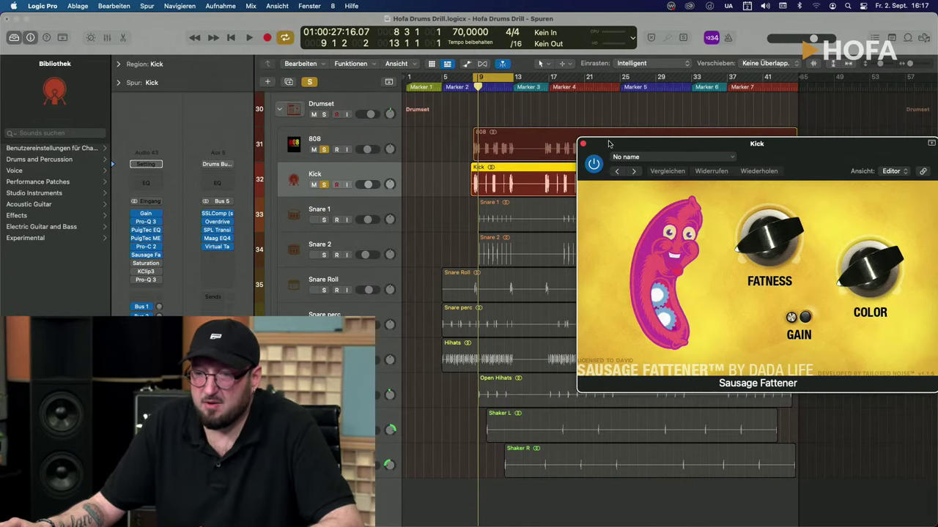
pyautogui.click(535, 100)
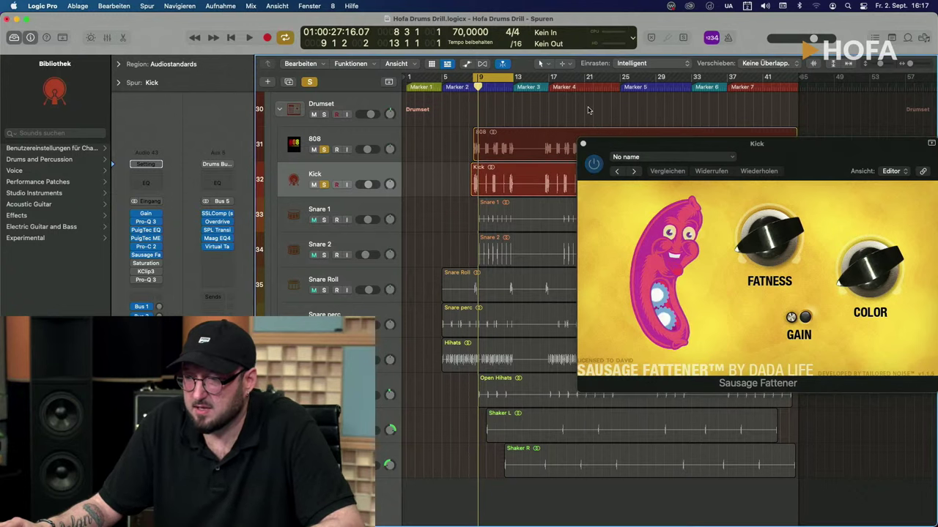
# - Unsolo the 808 during playback and compare the Kick with the Sausage Fattener bypassed and switched on
pyautogui.press('space')
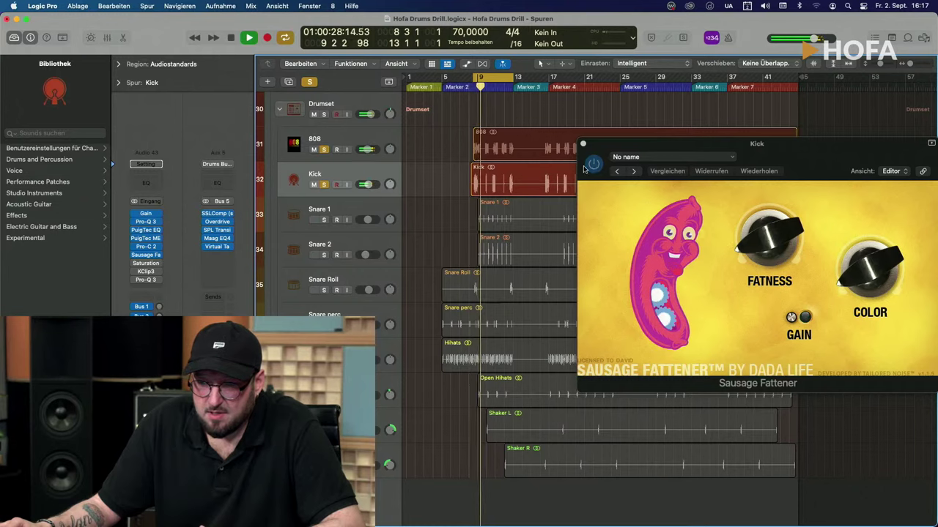
pyautogui.click(324, 149)
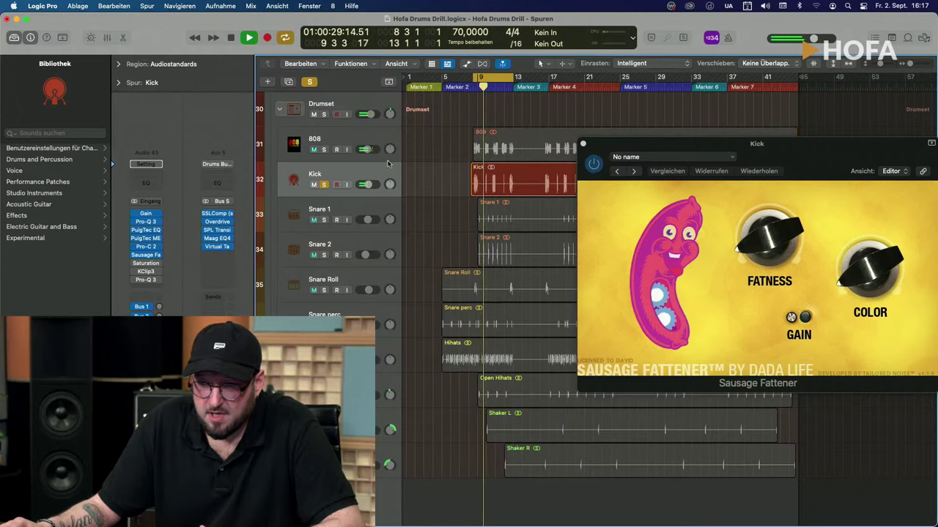
pyautogui.click(595, 167)
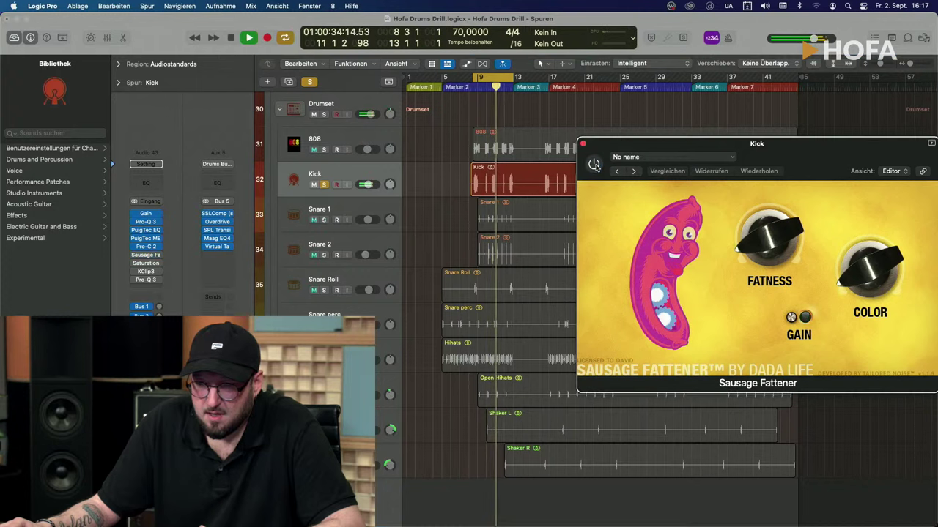
pyautogui.press('space')
pyautogui.press('space')
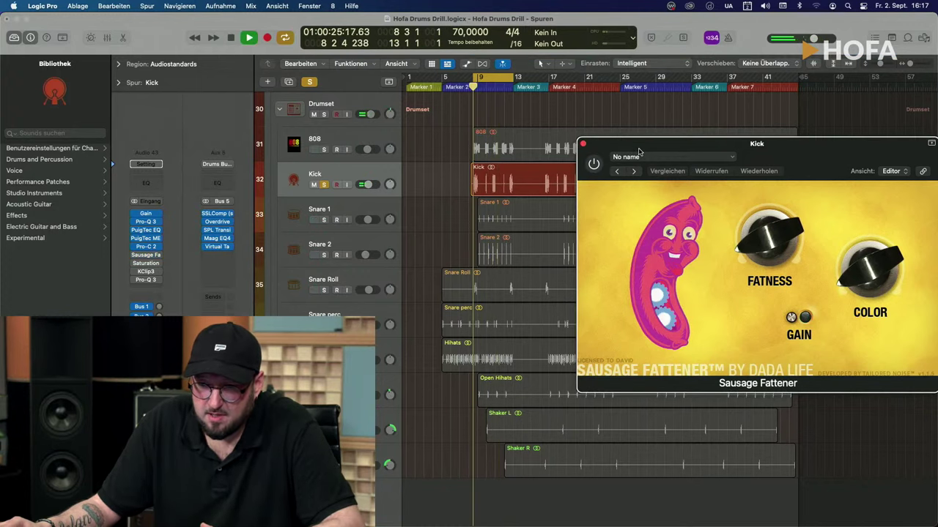
pyautogui.click(594, 164)
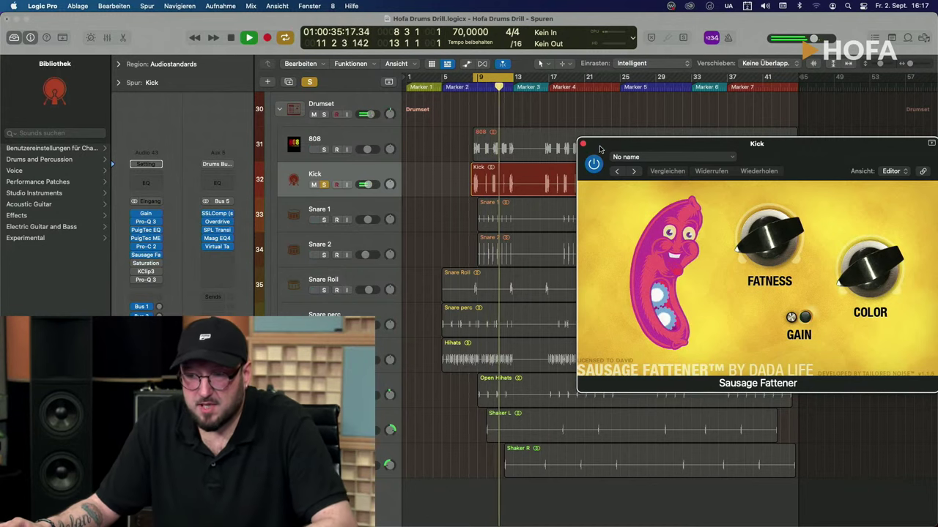
# - Audition the Sausage Fattener's Fatness at 90%, set Fatness to 15% and Color to about 23%, and close the plug-in
pyautogui.moveTo(601, 143); pyautogui.dragTo(504, 60)
pyautogui.moveTo(671, 151)
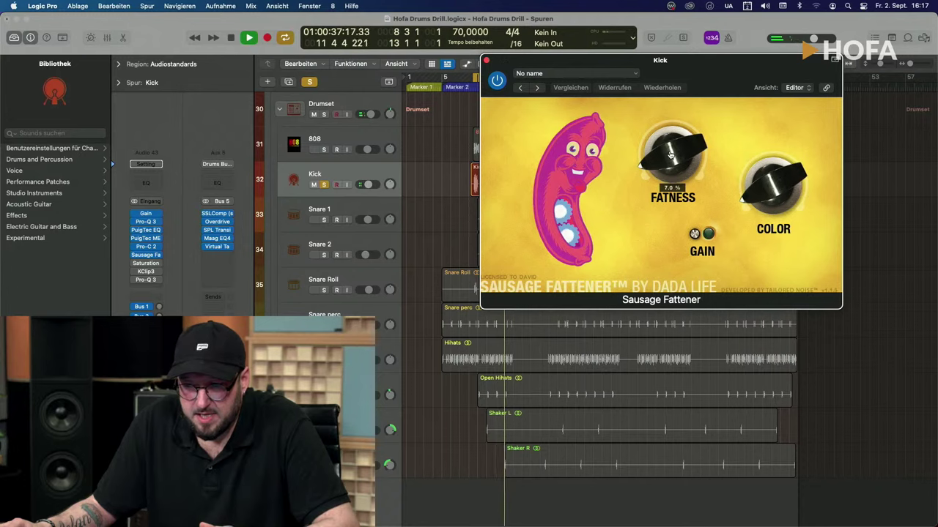
pyautogui.moveTo(674, 157); pyautogui.dragTo(630, 6)
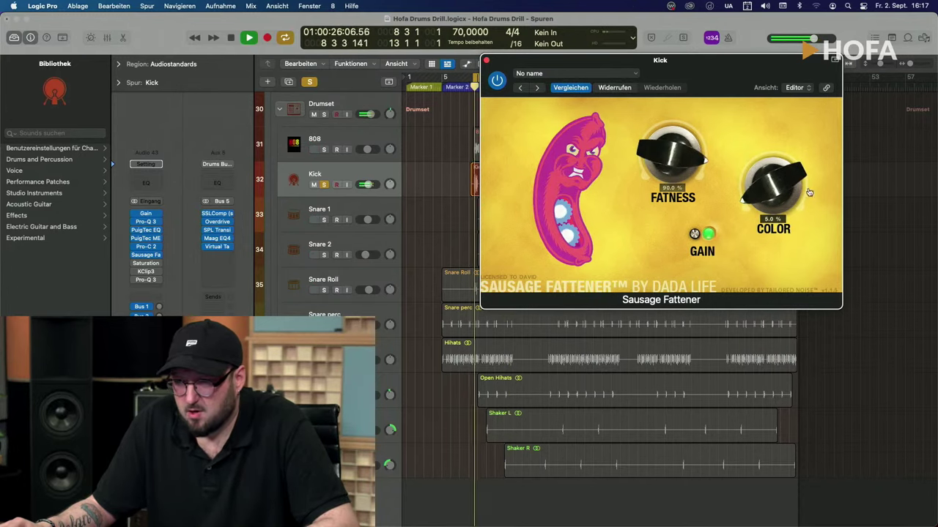
pyautogui.moveTo(773, 183); pyautogui.dragTo(757, 108)
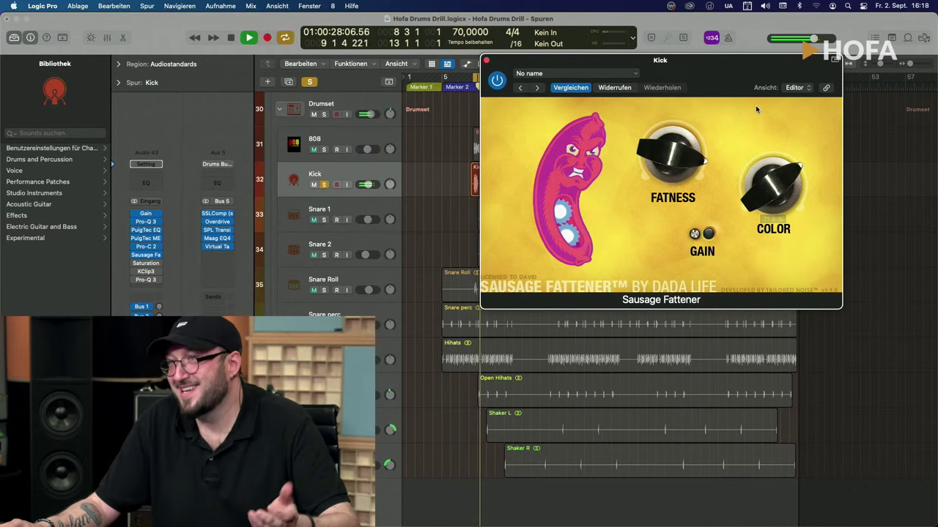
pyautogui.moveTo(673, 158); pyautogui.dragTo(689, 297)
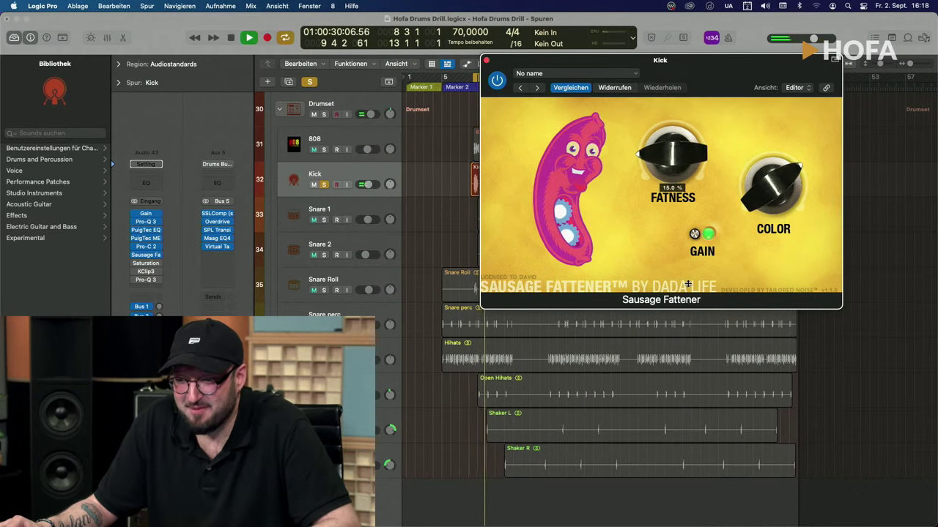
pyautogui.moveTo(772, 183); pyautogui.dragTo(778, 290)
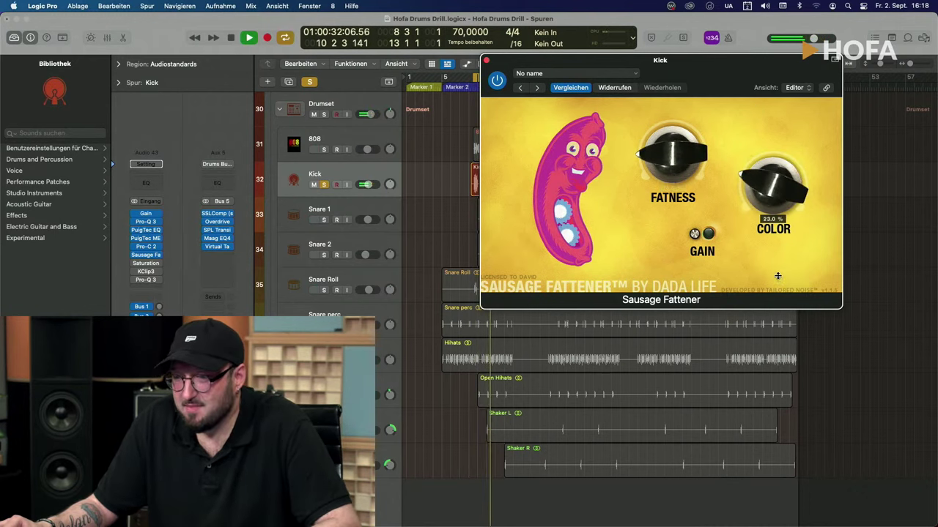
pyautogui.moveTo(695, 235); pyautogui.dragTo(696, 251)
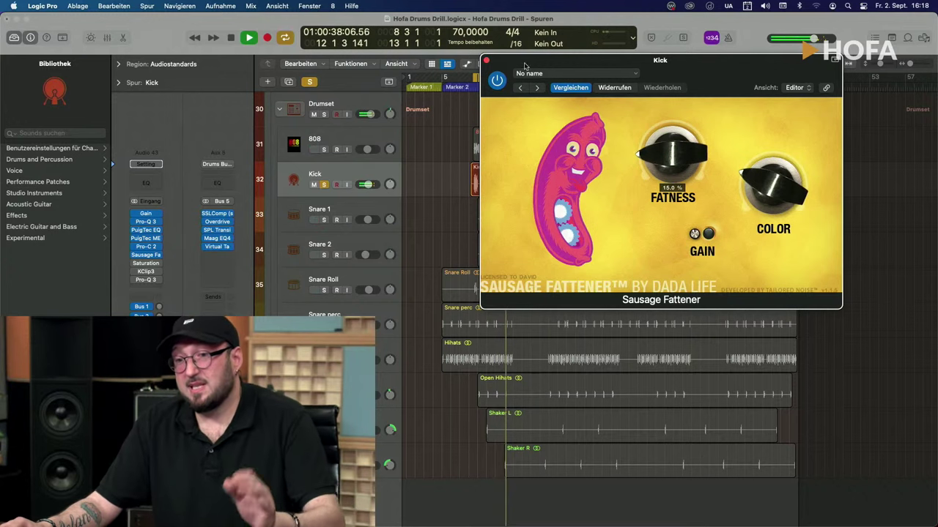
pyautogui.click(487, 60)
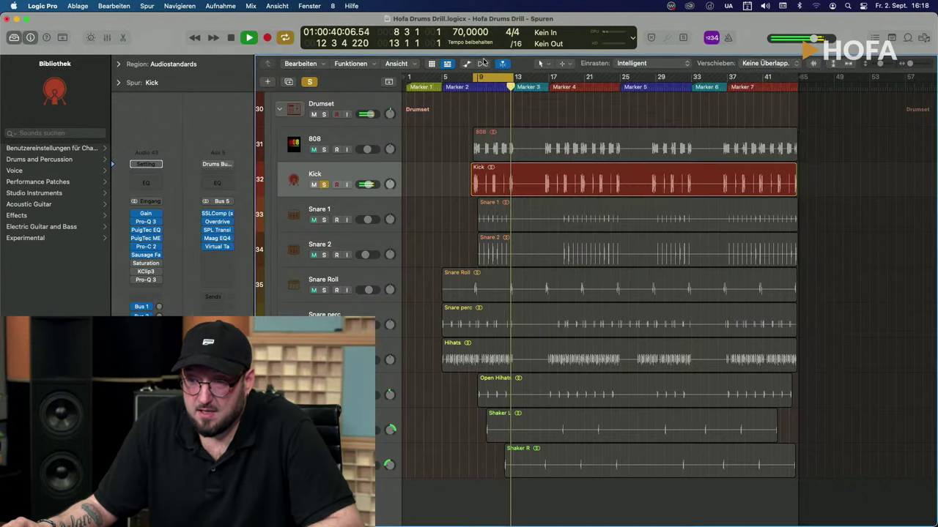
# - Open the Softube Saturation Knob on the Kick, switch it on, and stop playback
pyautogui.click(146, 265)
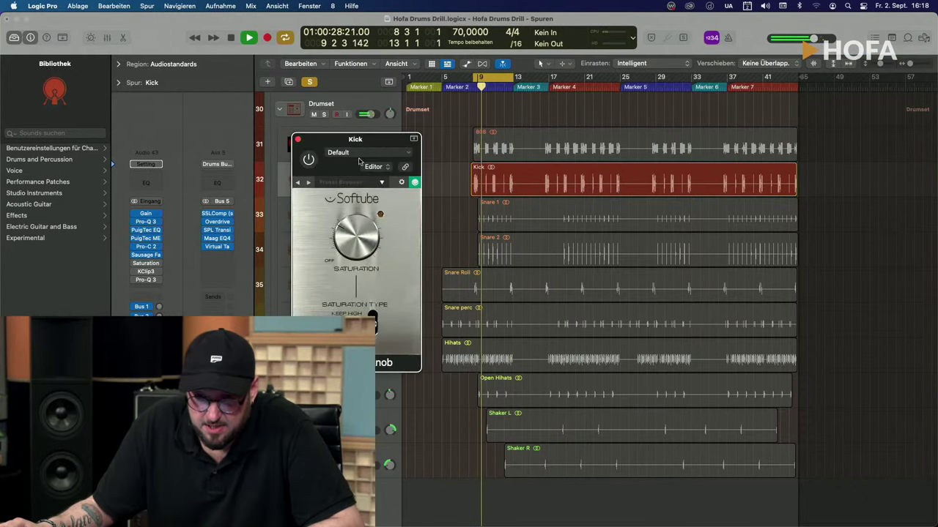
pyautogui.moveTo(405, 135); pyautogui.dragTo(742, 148)
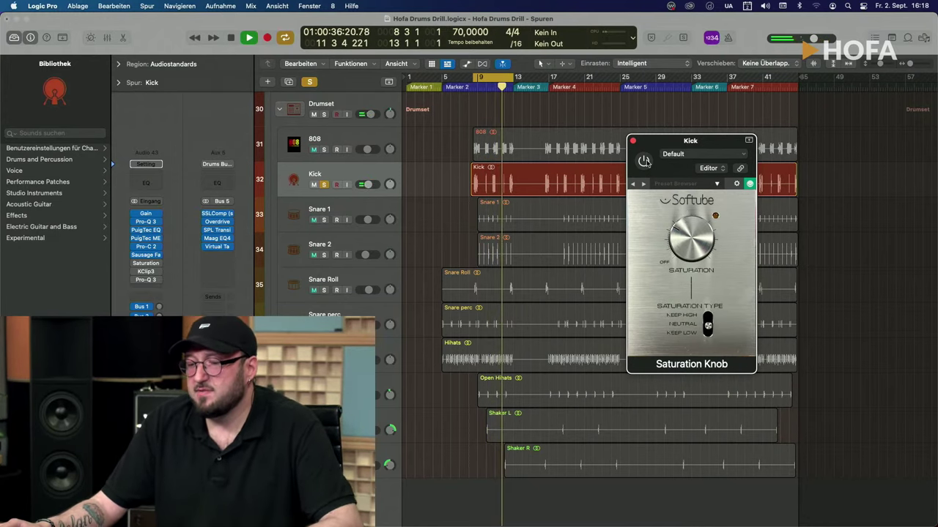
pyautogui.press('space')
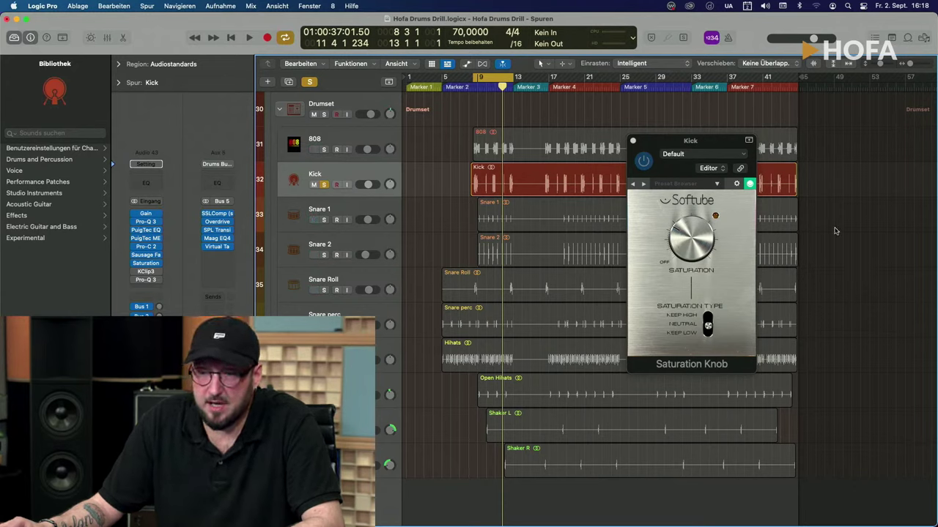
# - Compare the Kick with the Saturation Knob bypassed and switched on during playback, leave it on, and close the plug-in
pyautogui.click(642, 160)
pyautogui.press('space')
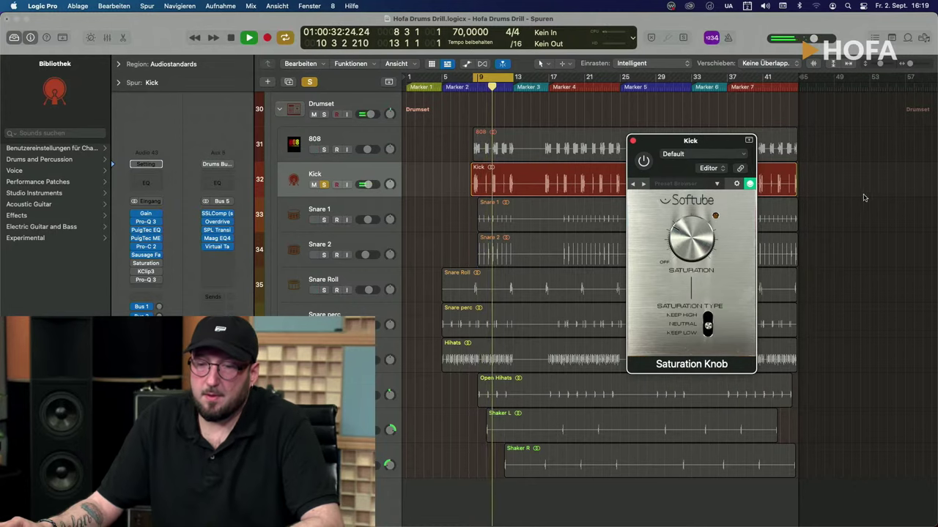
pyautogui.click(862, 196)
pyautogui.press('space')
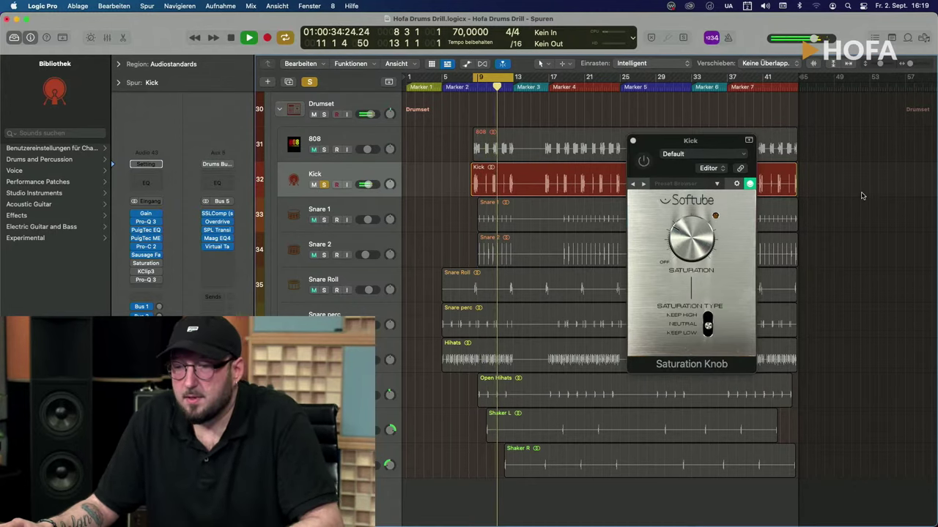
pyautogui.click(643, 161)
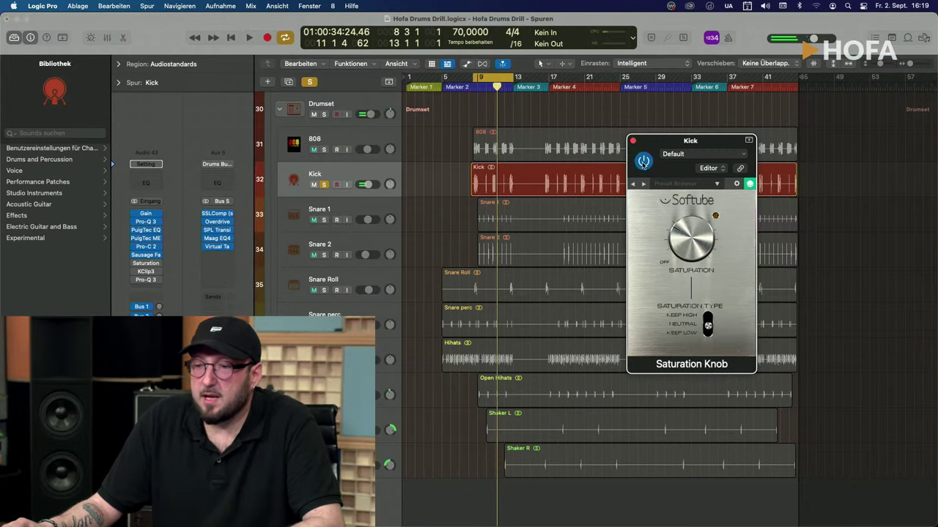
pyautogui.click(863, 170)
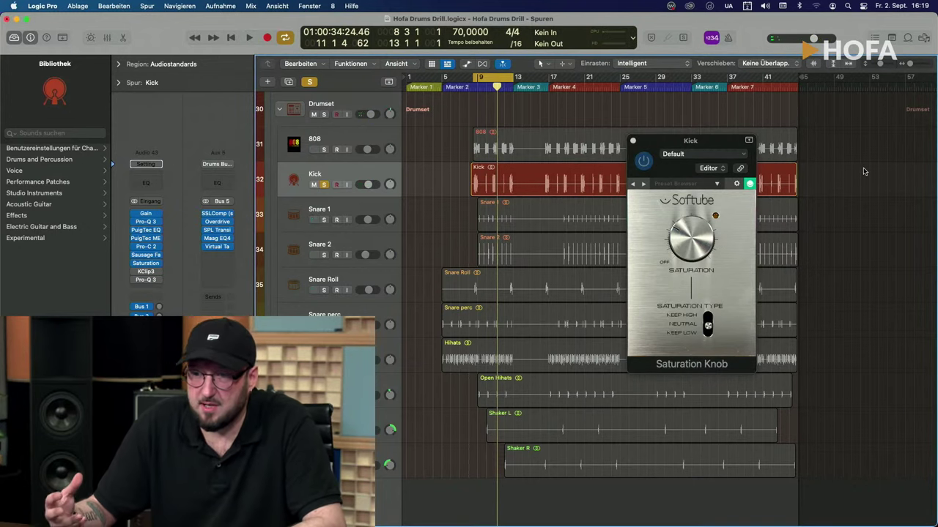
pyautogui.press('space')
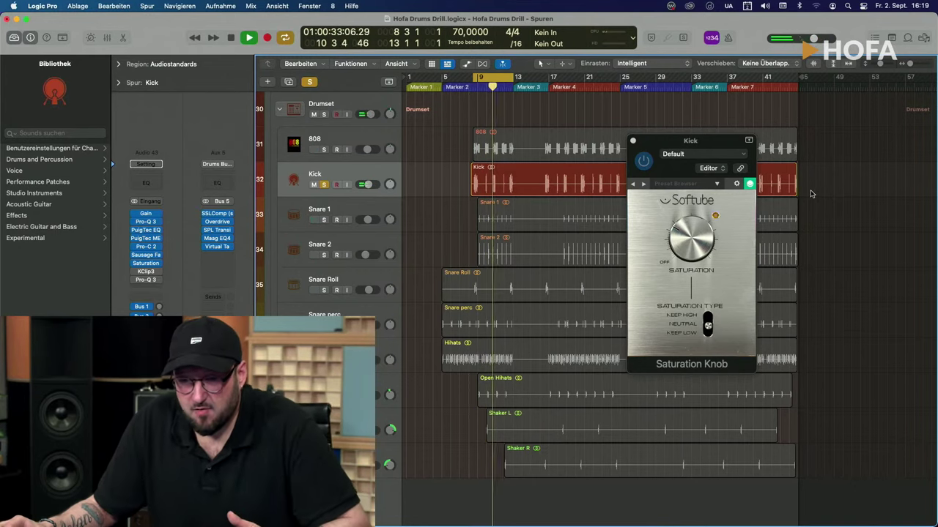
pyautogui.click(632, 140)
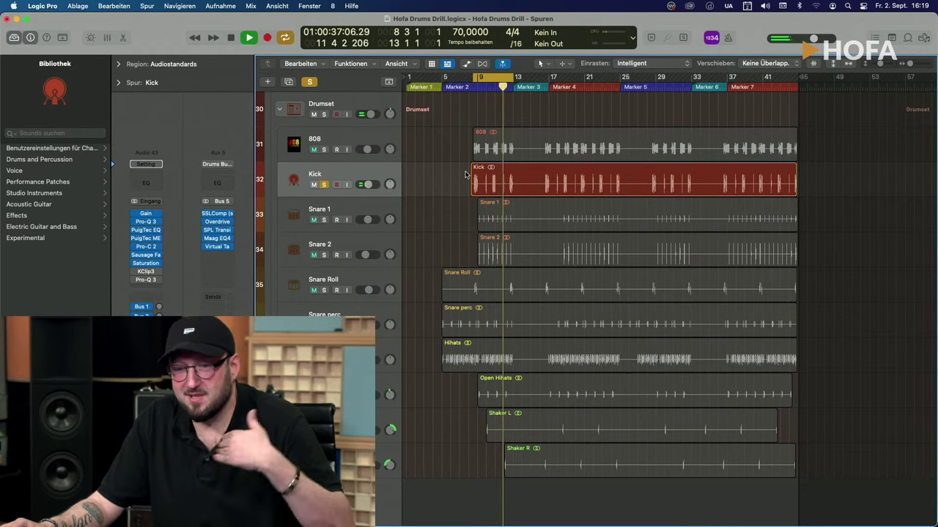
# - Open the Kick's KClip3 clipper, switch it on, view its waveform during playback, and close it
pyautogui.click(143, 271)
pyautogui.moveTo(469, 137); pyautogui.dragTo(615, 107)
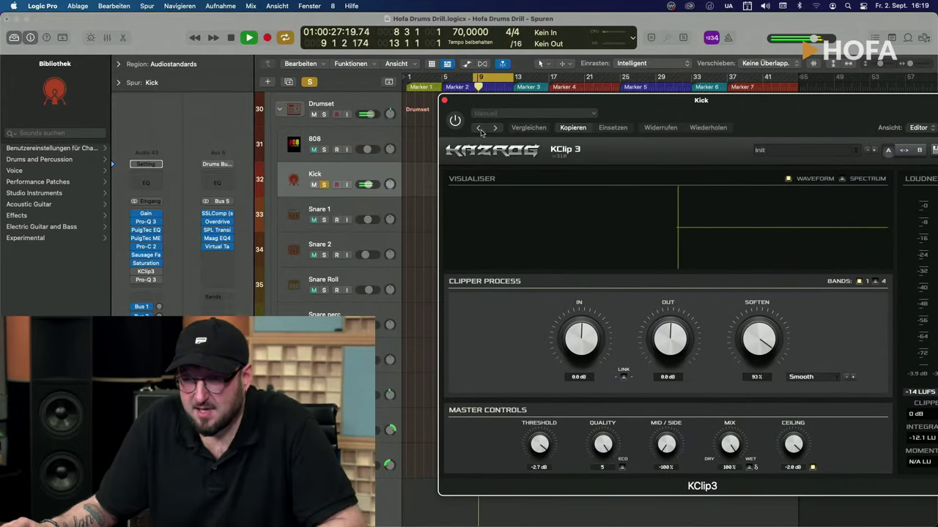
pyautogui.click(455, 121)
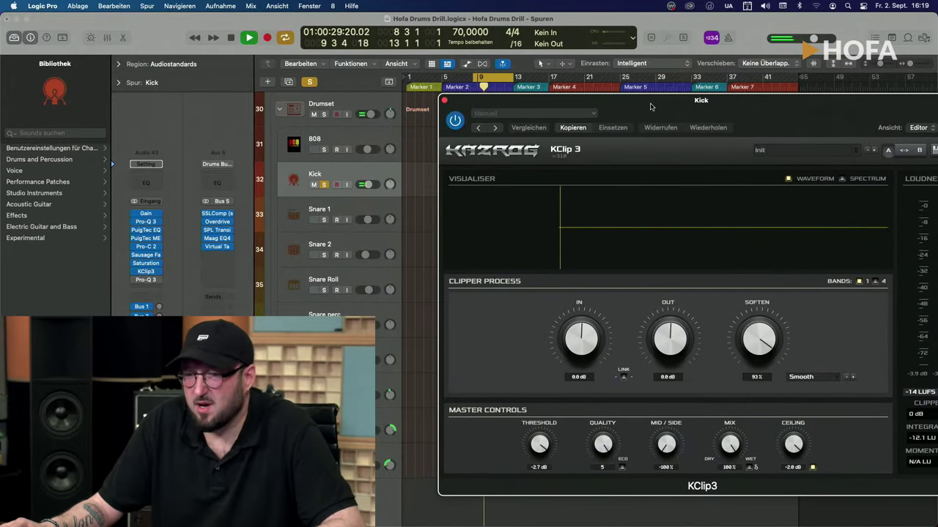
pyautogui.moveTo(650, 107); pyautogui.dragTo(536, 78)
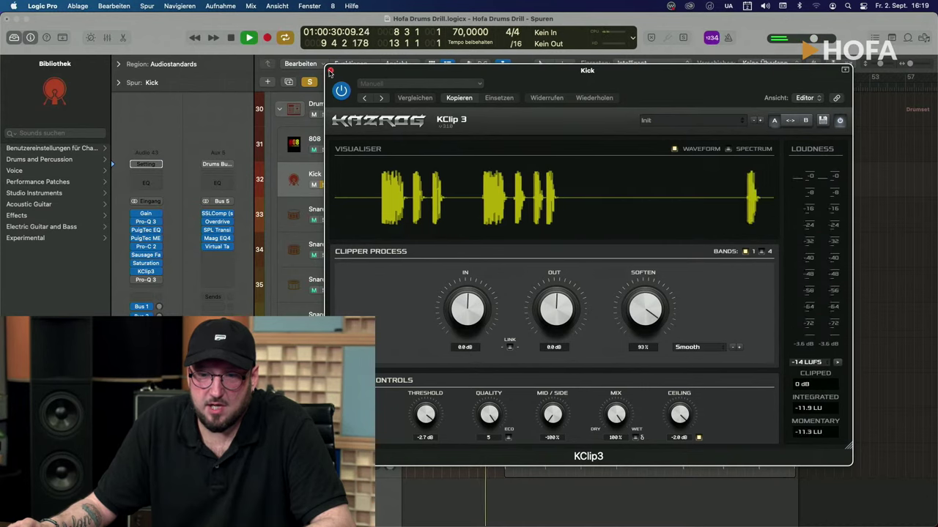
pyautogui.click(331, 71)
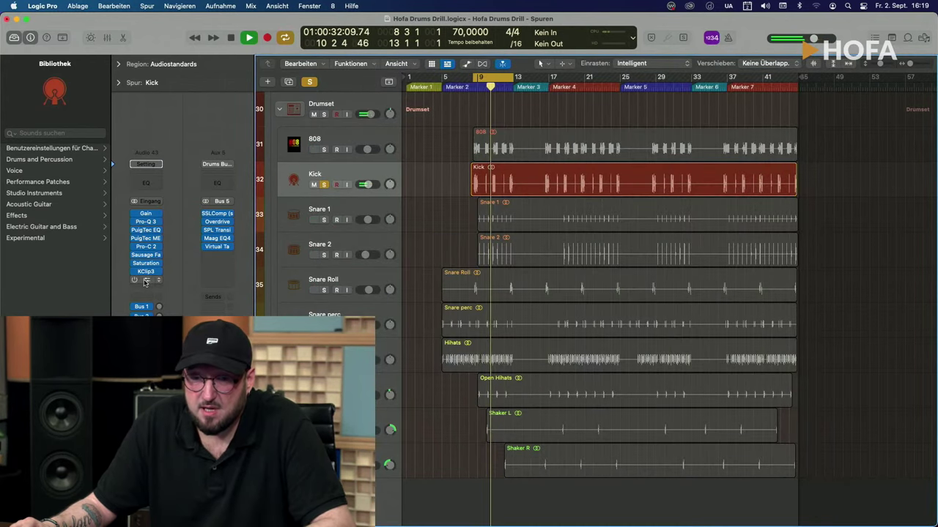
# - Open the Pro-Q 3 equalizer at the end of the Kick's plug-in chain and switch it on
pyautogui.click(146, 280)
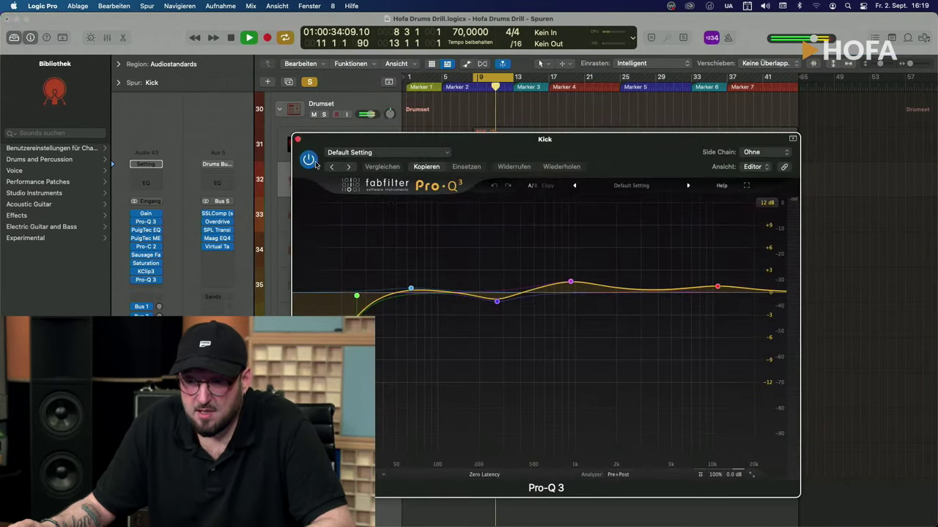
pyautogui.moveTo(501, 139); pyautogui.dragTo(527, 67)
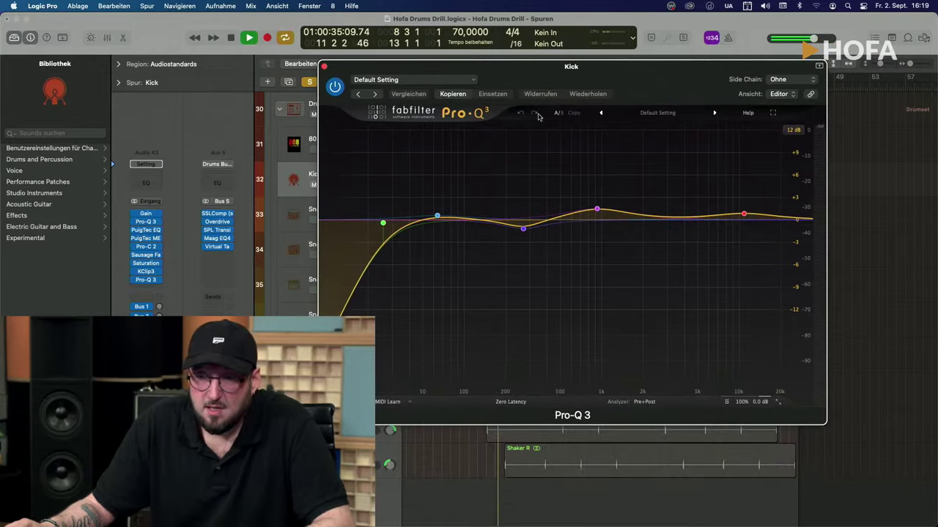
# - Review the Kick's Pro-Q 3 during playback and close it, and solo the 808 alongside the Kick to hear both together
pyautogui.click(496, 222)
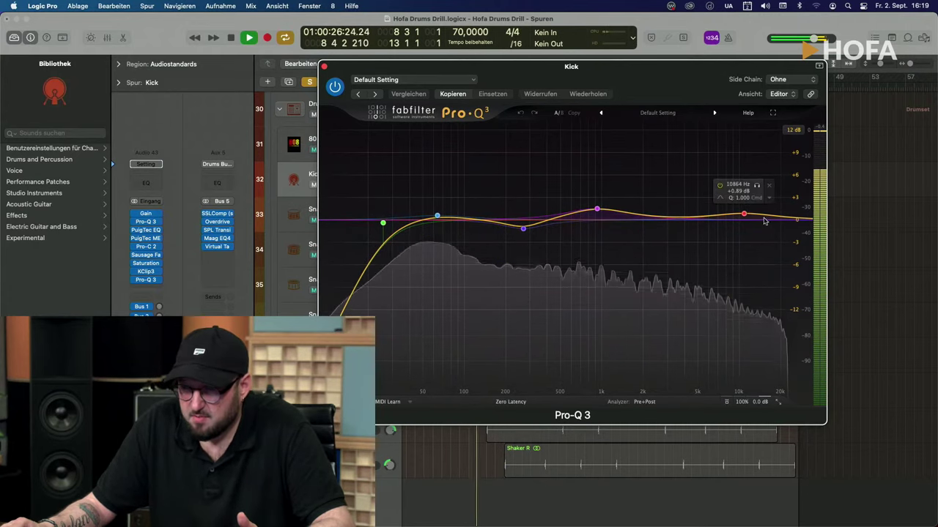
pyautogui.click(325, 66)
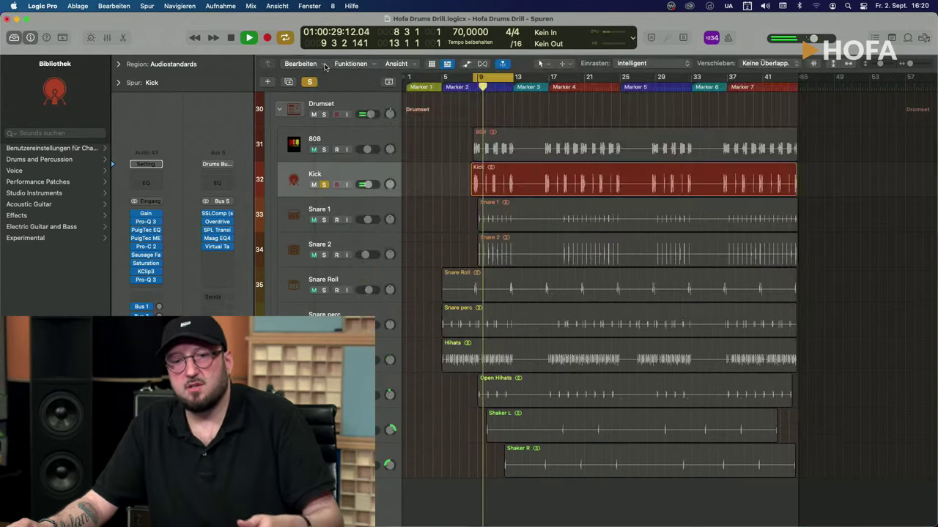
pyautogui.click(324, 150)
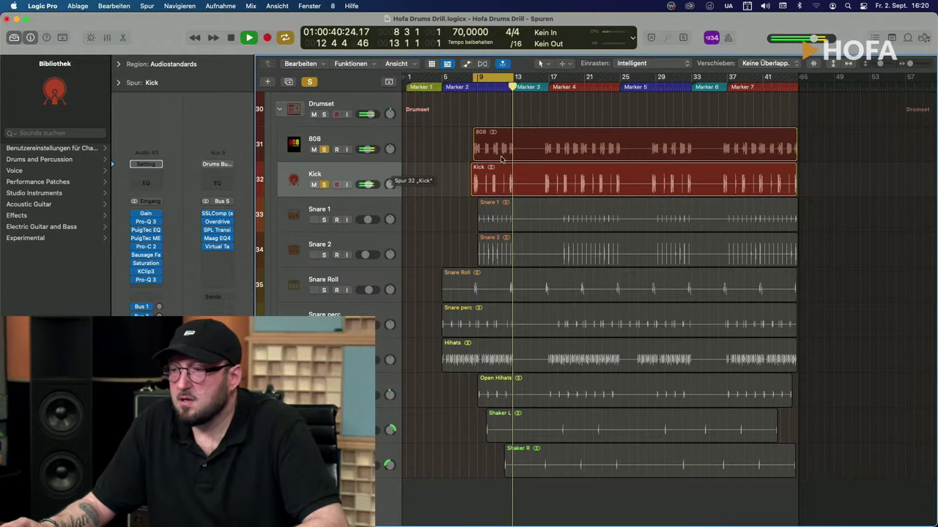
pyautogui.press('space')
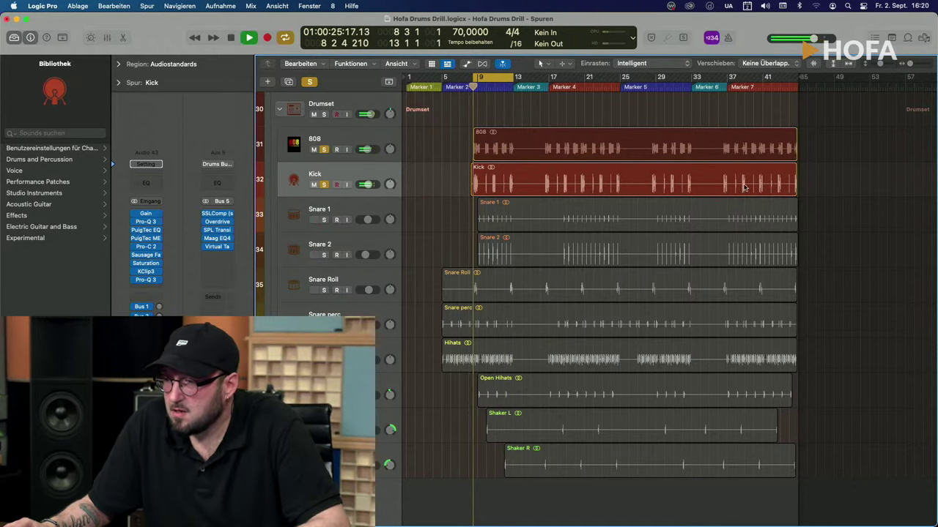
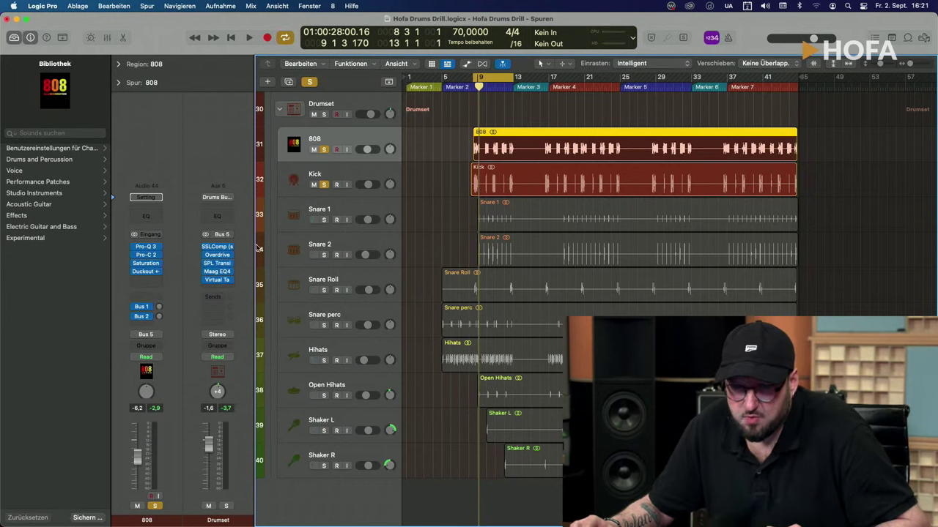
# - Solo Snare 1 and Snare 2 in addition to the 808 and Kick, and listen to the looped passage
pyautogui.click(341, 220)
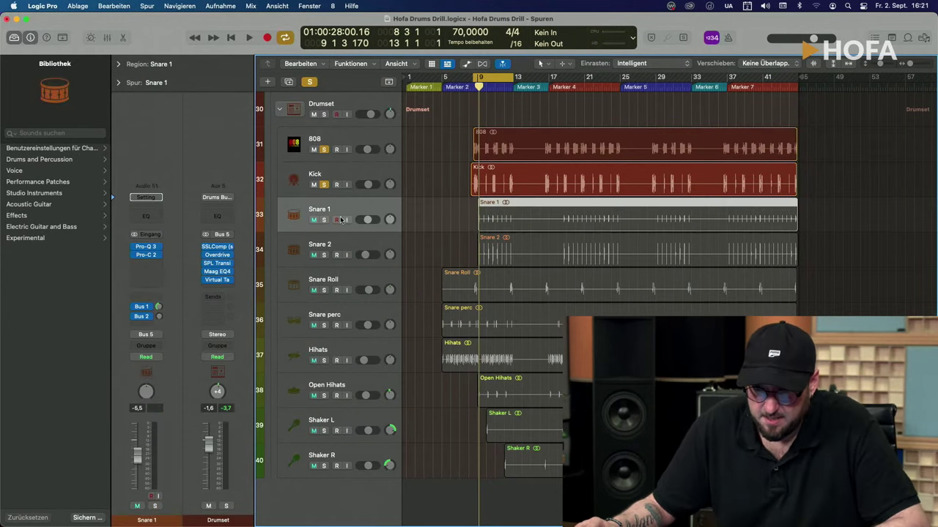
pyautogui.click(323, 220)
pyautogui.click(324, 255)
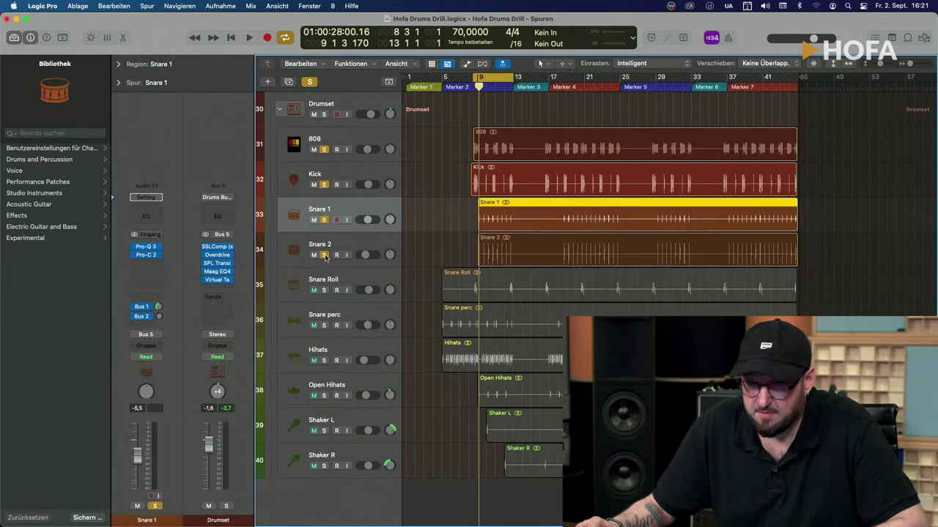
pyautogui.moveTo(914, 66); pyautogui.dragTo(921, 64)
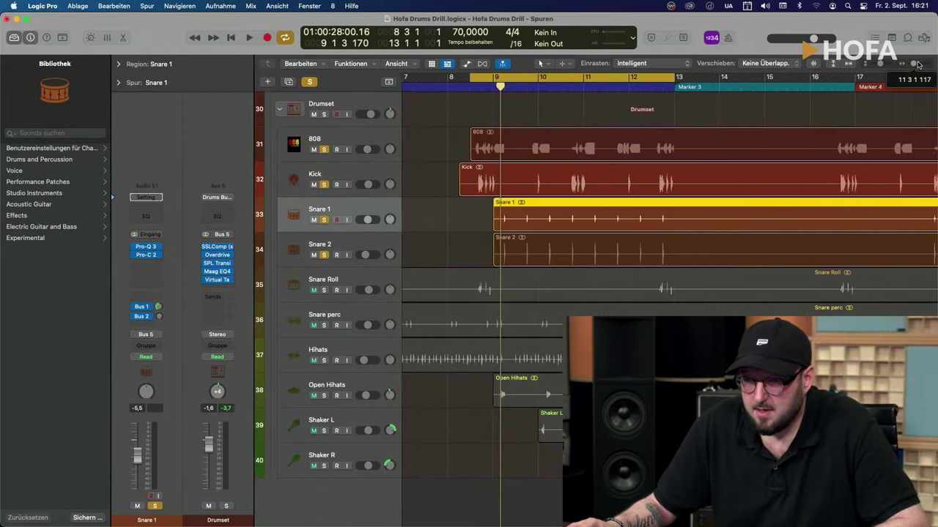
pyautogui.click(266, 209)
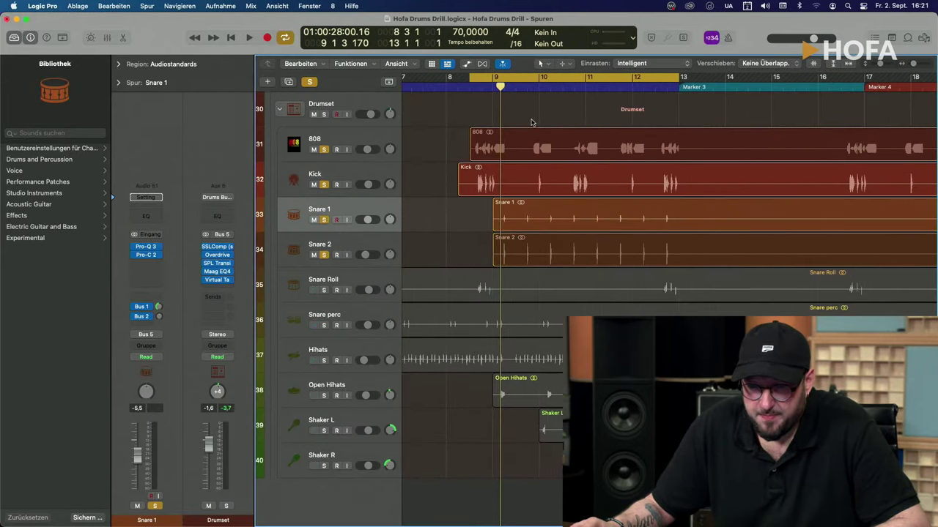
pyautogui.press('space')
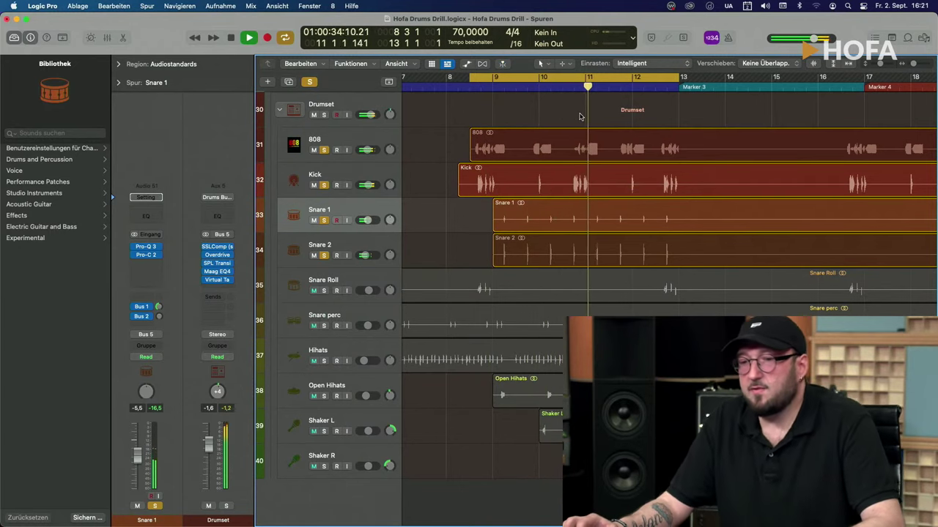
pyautogui.press('space')
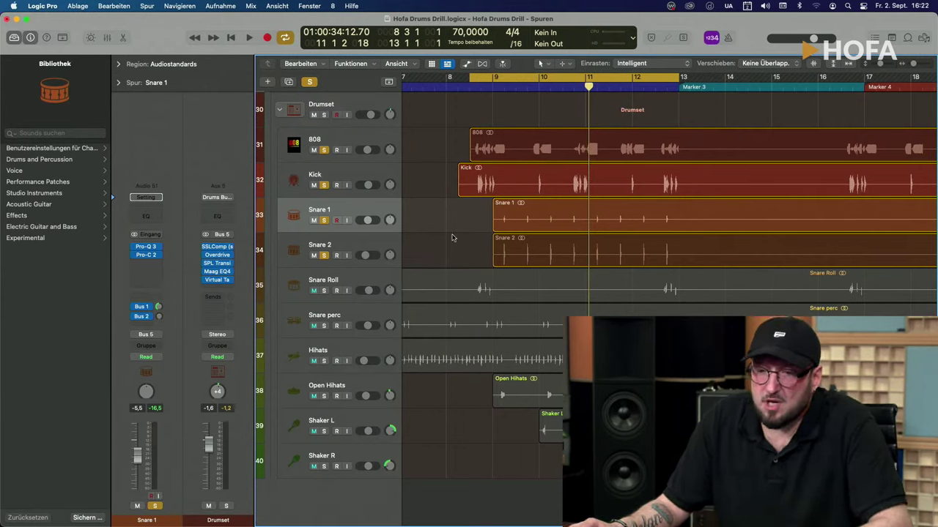
# - Open the Pro-Q 3 on Snare 1 and examine its low cut and low-mid dip, playing the loop to view the spectrum
pyautogui.click(354, 207)
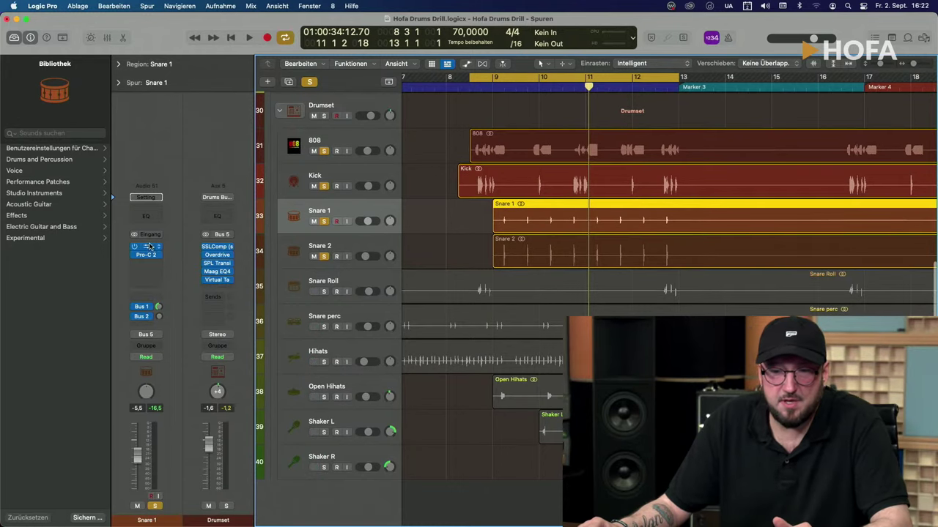
pyautogui.click(394, 244)
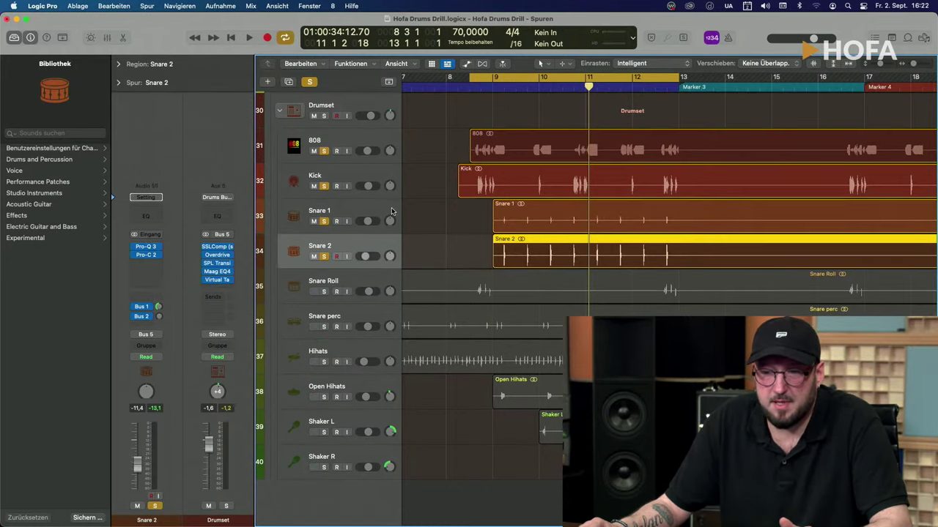
pyautogui.click(393, 210)
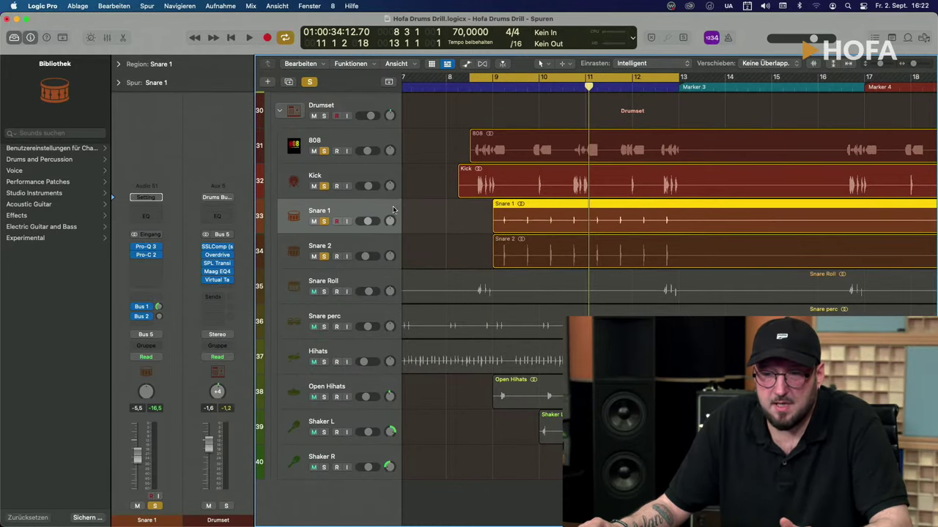
pyautogui.click(148, 249)
pyautogui.moveTo(590, 145); pyautogui.dragTo(619, 113)
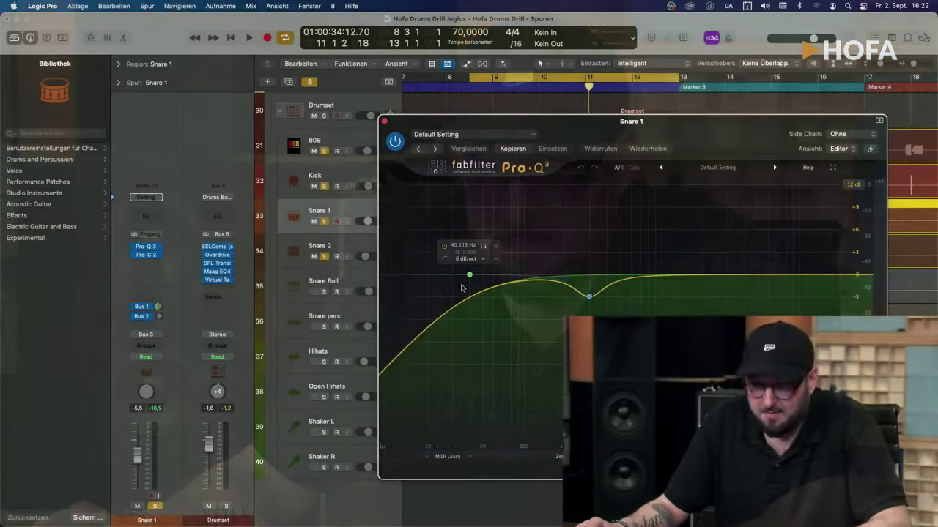
pyautogui.moveTo(531, 276); pyautogui.dragTo(590, 295)
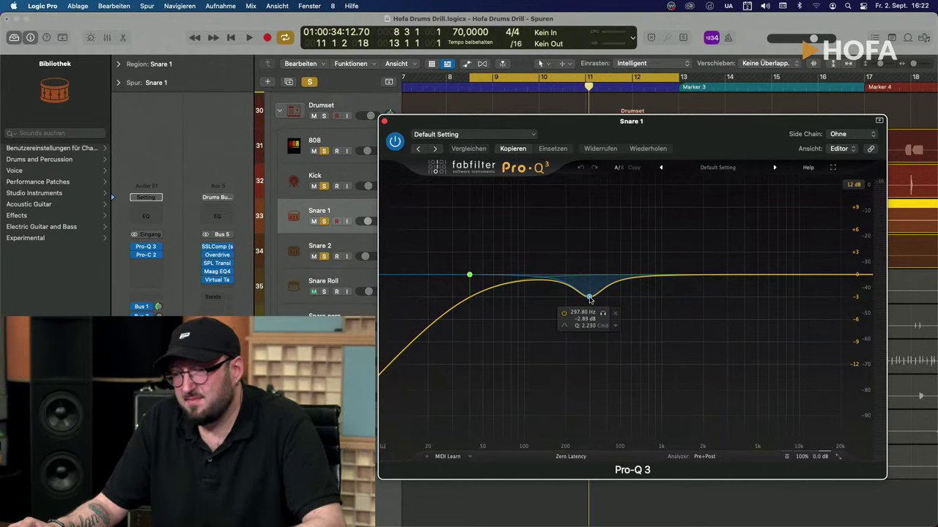
pyautogui.moveTo(638, 132); pyautogui.dragTo(615, 142)
pyautogui.moveTo(567, 308)
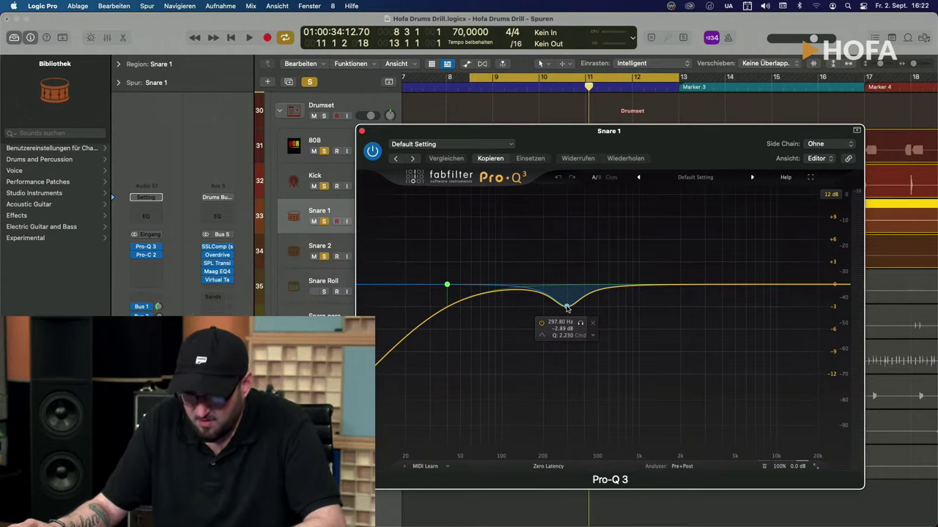
pyautogui.press('space')
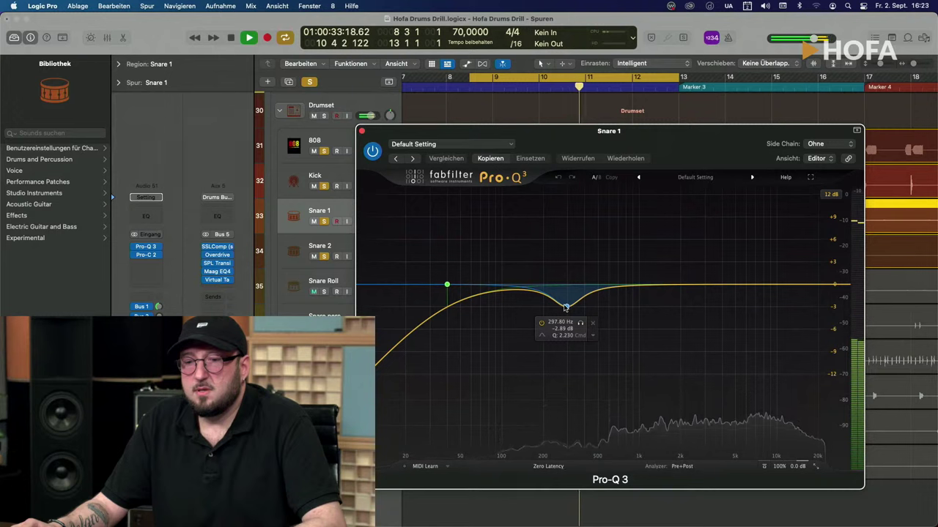
pyautogui.press('space')
# - Take Snare 2, the Kick and the 808 out of solo and play Snare 1 alone with its Pro-Q 3 in view
pyautogui.moveTo(608, 130); pyautogui.dragTo(746, 142)
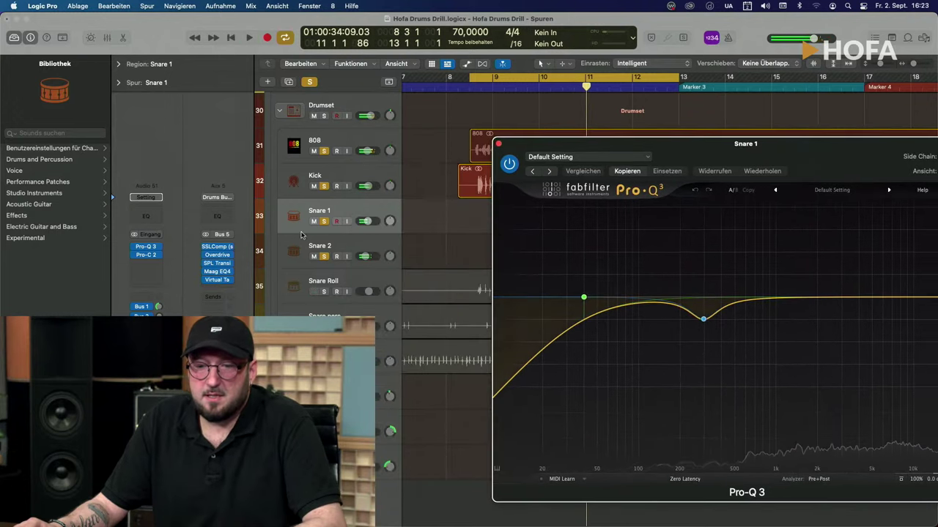
pyautogui.click(324, 257)
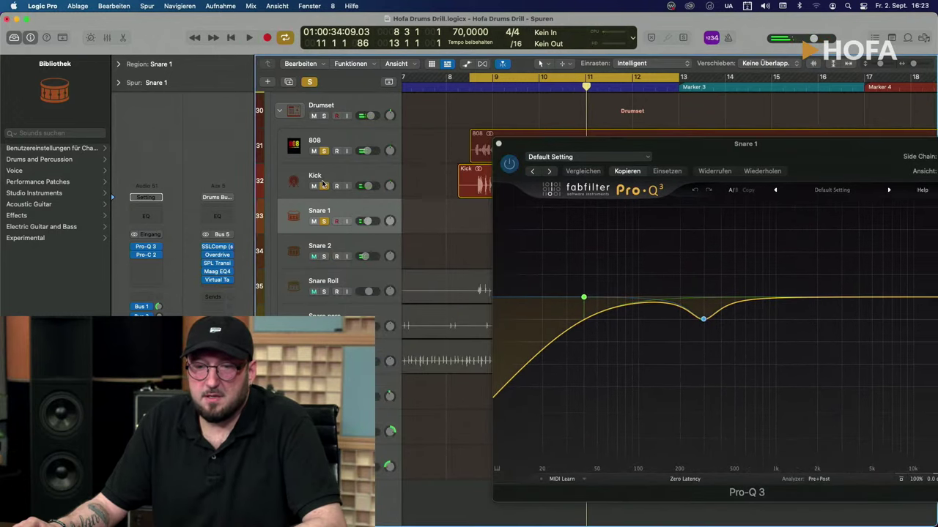
pyautogui.click(325, 186)
pyautogui.click(325, 150)
pyautogui.moveTo(637, 156); pyautogui.dragTo(562, 139)
pyautogui.press('space')
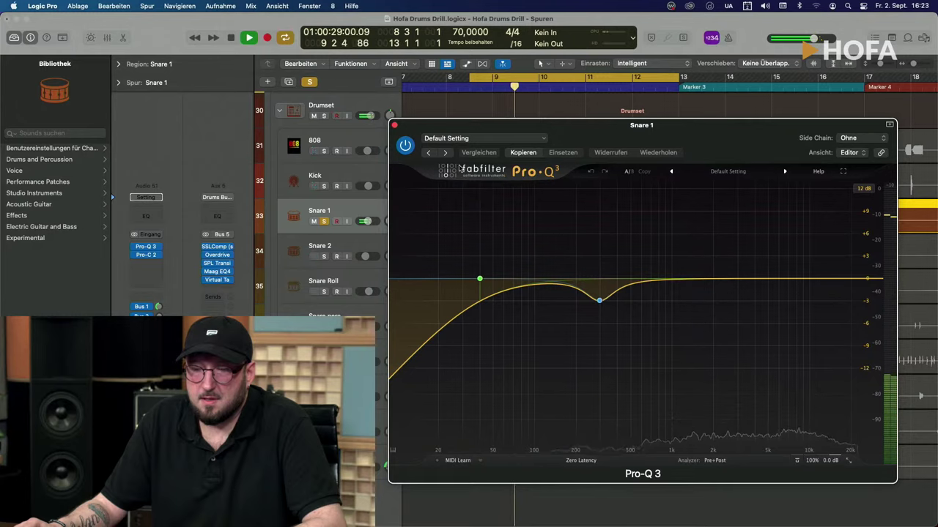
# - Bypass Snare 1's Pro-Q 3, listen to the snare without it, and close the equalizer
pyautogui.press('space')
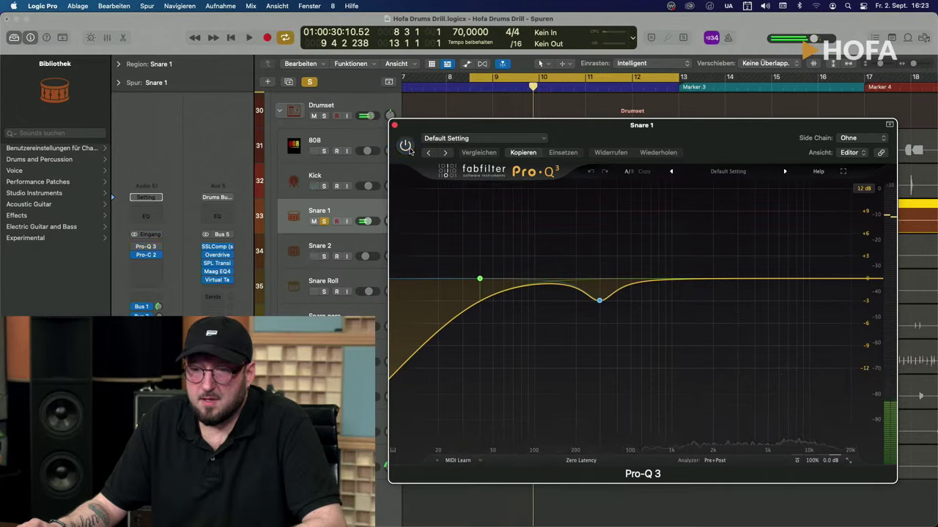
pyautogui.press('space')
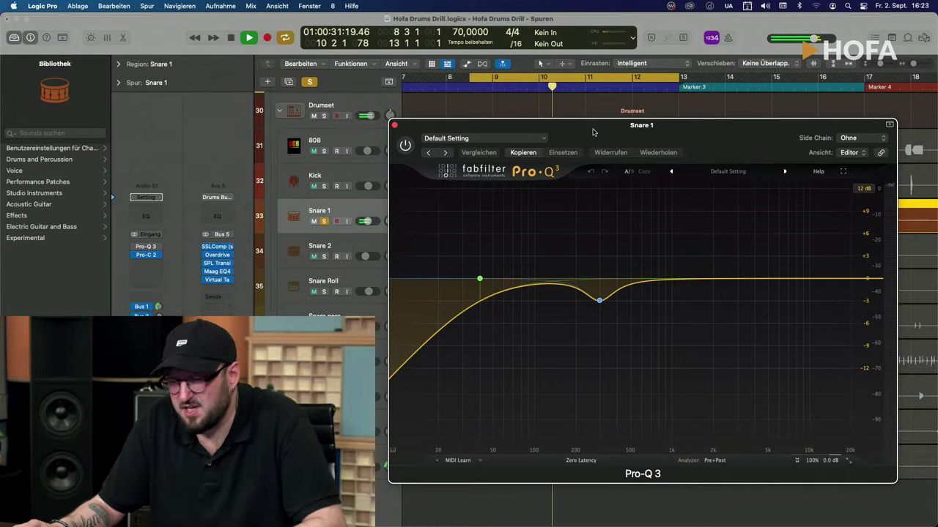
pyautogui.press('space')
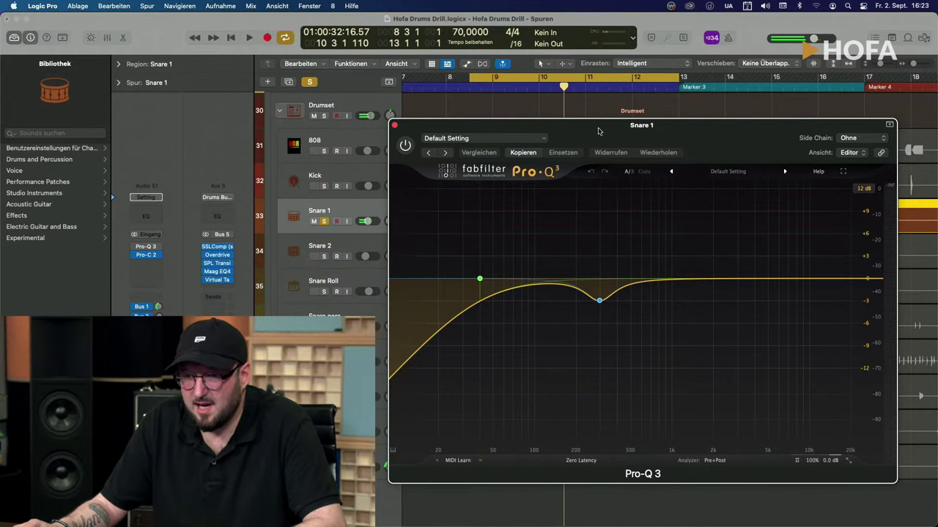
pyautogui.click(394, 127)
# - Open the Pro-Q 3 equalizers of Snare 2 and Snare 1 side by side, and switch Snare 1's back on
pyautogui.click(379, 244)
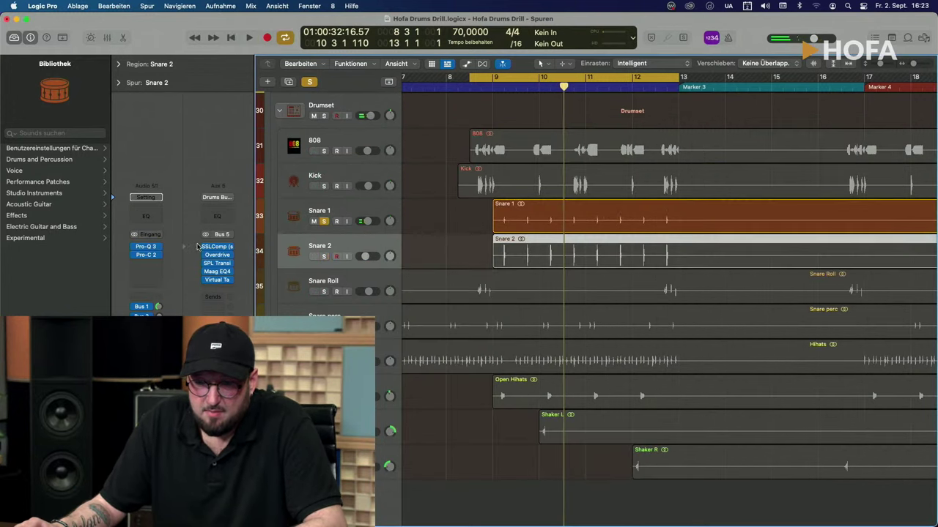
pyautogui.click(145, 247)
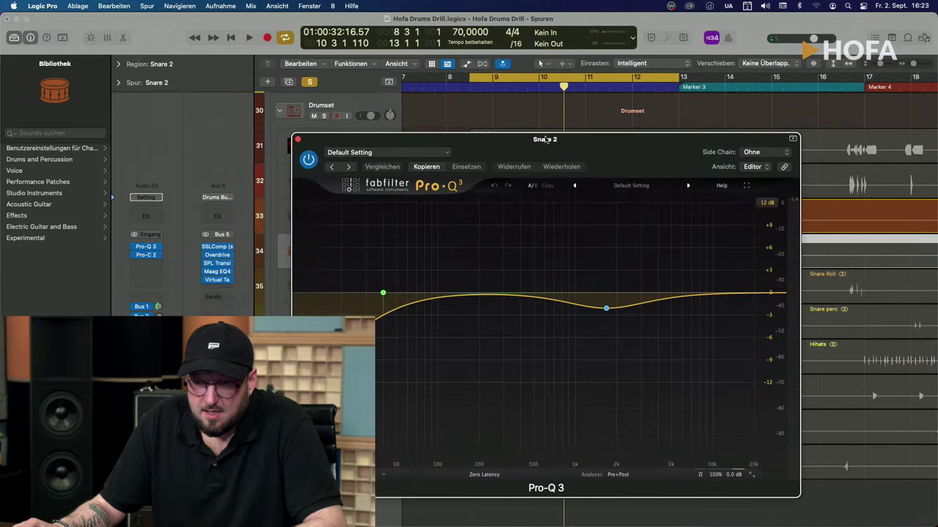
pyautogui.moveTo(546, 139); pyautogui.dragTo(762, 115)
pyautogui.click(361, 210)
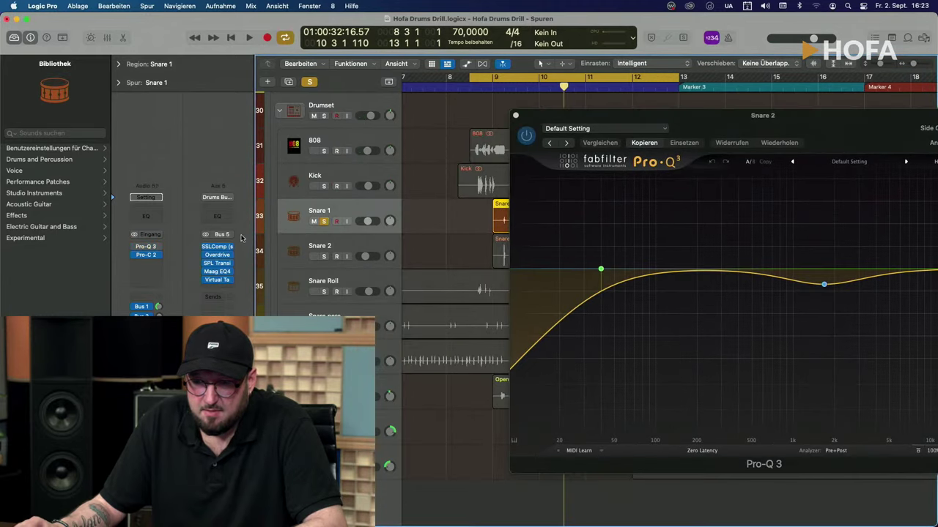
pyautogui.click(146, 249)
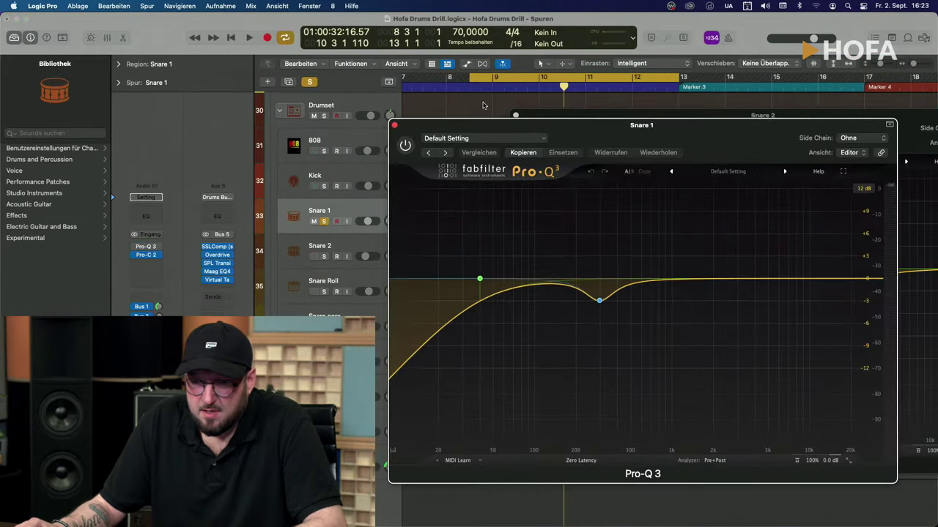
pyautogui.moveTo(637, 133); pyautogui.dragTo(347, 81)
pyautogui.moveTo(762, 116); pyautogui.dragTo(776, 73)
pyautogui.moveTo(410, 81); pyautogui.dragTo(360, 87)
# - Inspect the dip in the upper mids of Snare 2's Pro-Q 3, and close both snare equalizers
pyautogui.moveTo(843, 249)
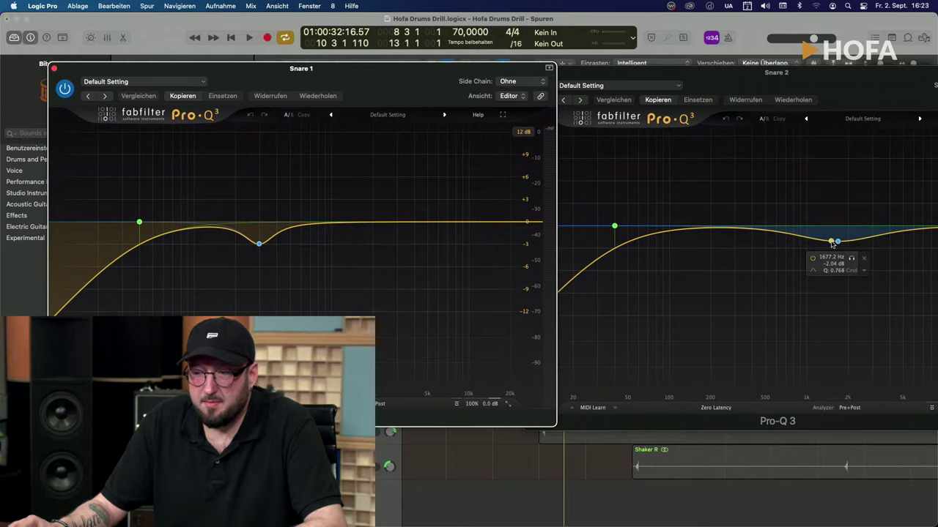
pyautogui.click(609, 77)
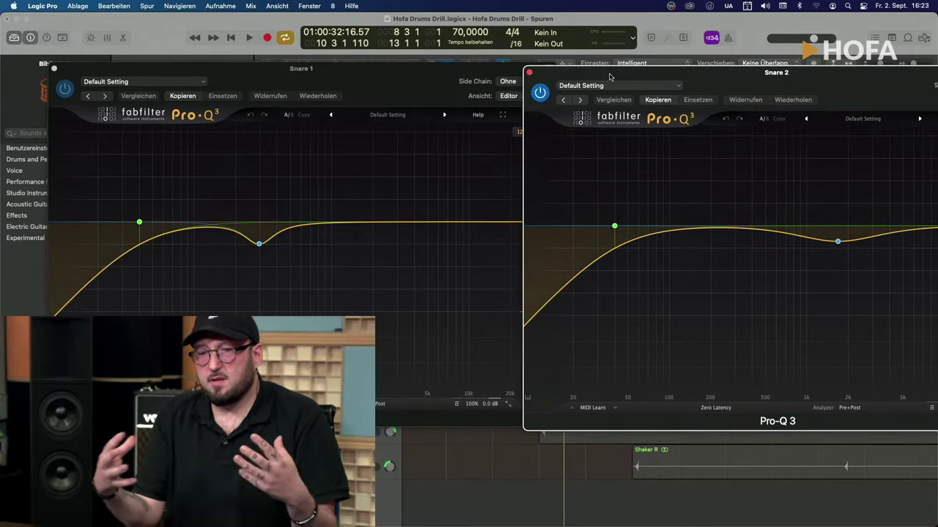
pyautogui.moveTo(839, 243)
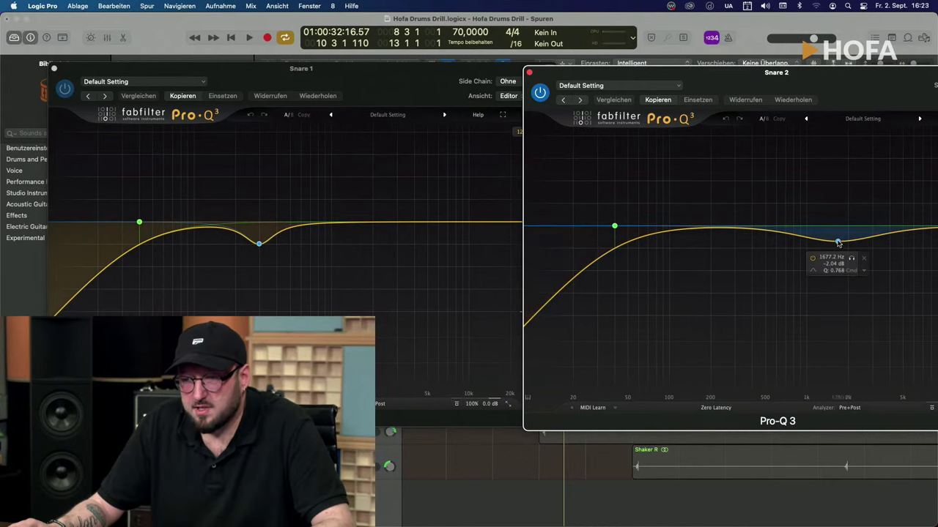
pyautogui.click(529, 73)
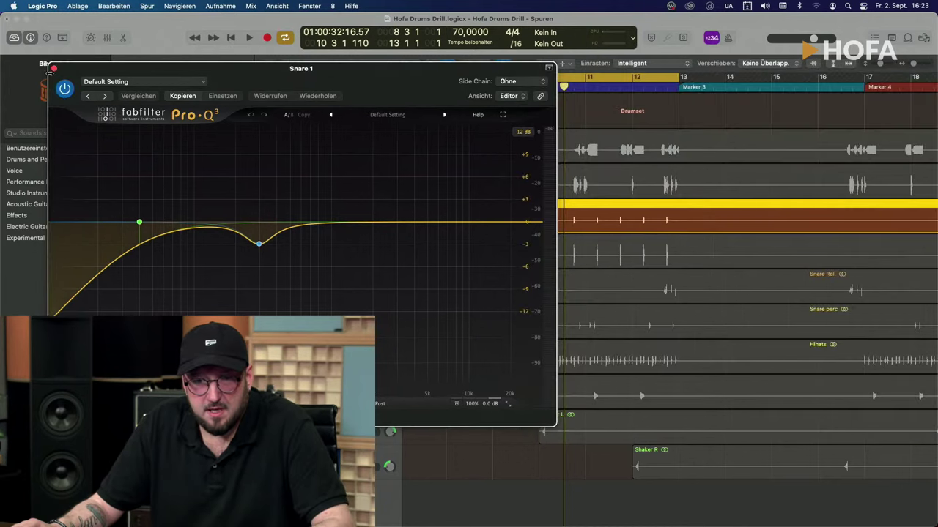
pyautogui.click(54, 69)
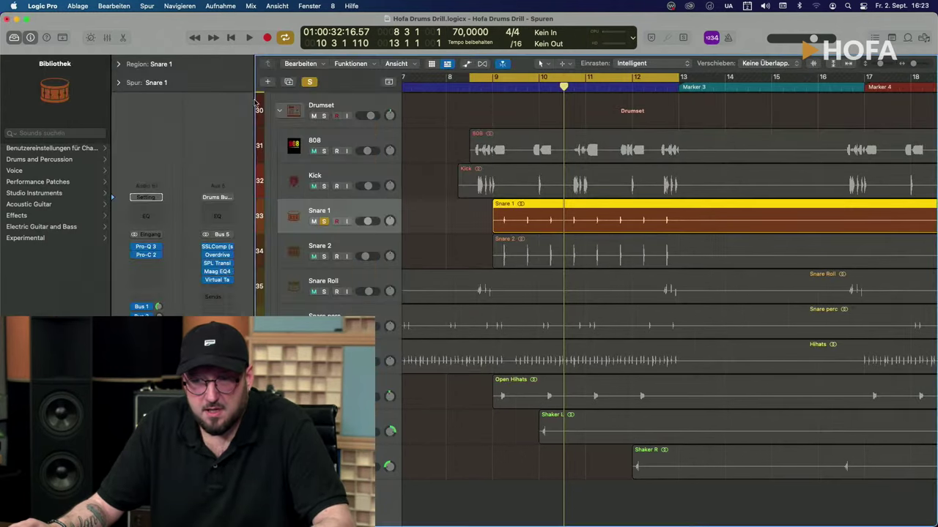
# - Solo Snare 2 together with Snare 1 and play the two snares
pyautogui.click(324, 256)
pyautogui.click(460, 210)
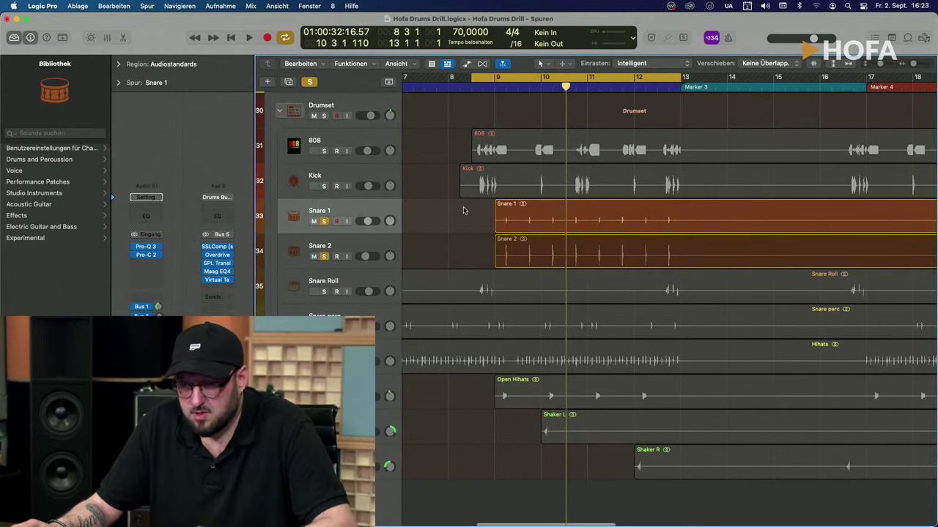
pyautogui.press('space')
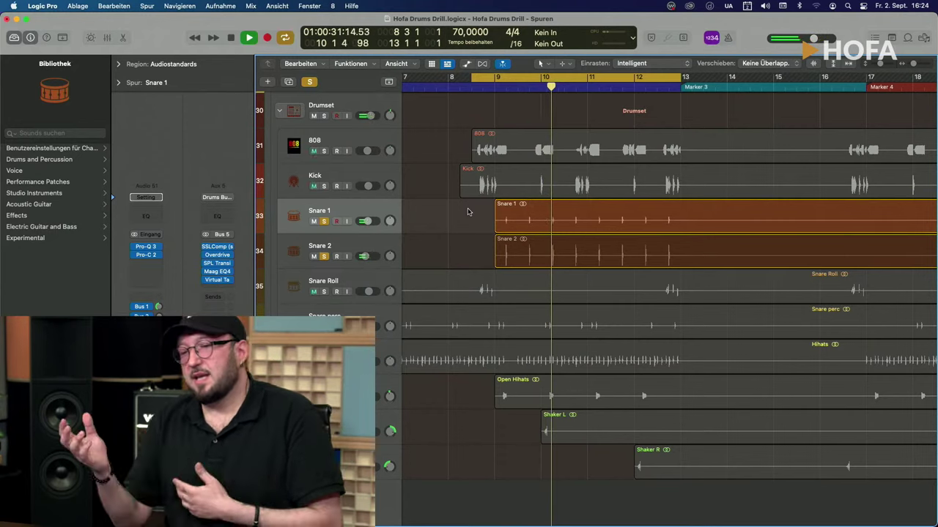
# - Stop playback of the two snares, and close the Snare Roll's Pro-C 2 compressor and PuigTec EQP1A equalizer
pyautogui.press('space')
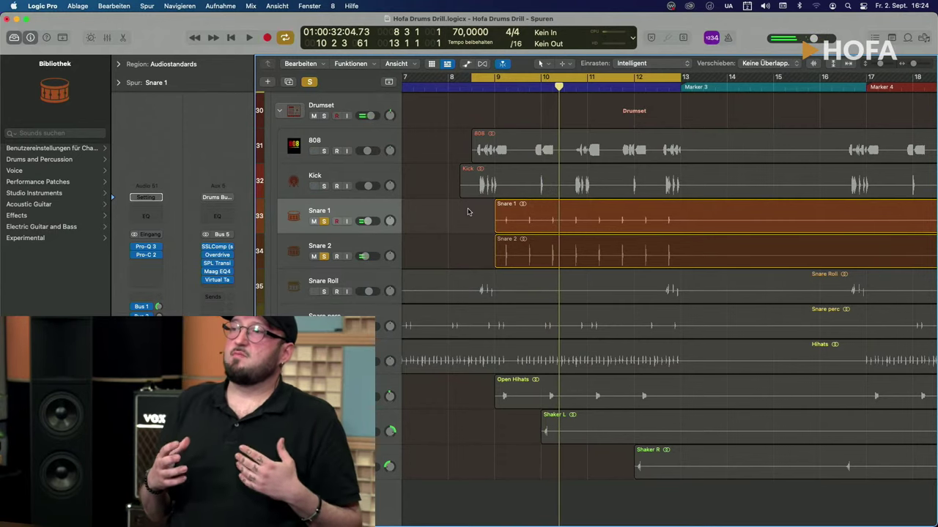
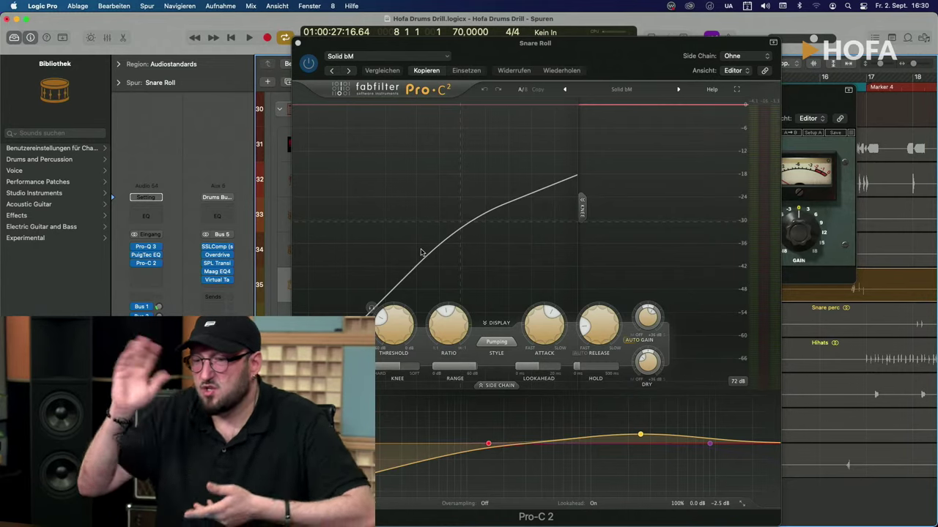
pyautogui.click(298, 43)
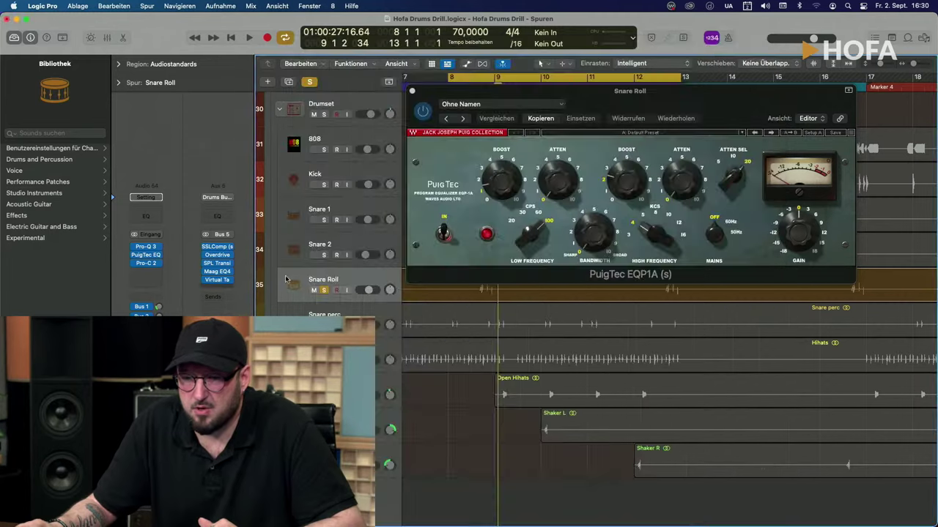
pyautogui.click(412, 88)
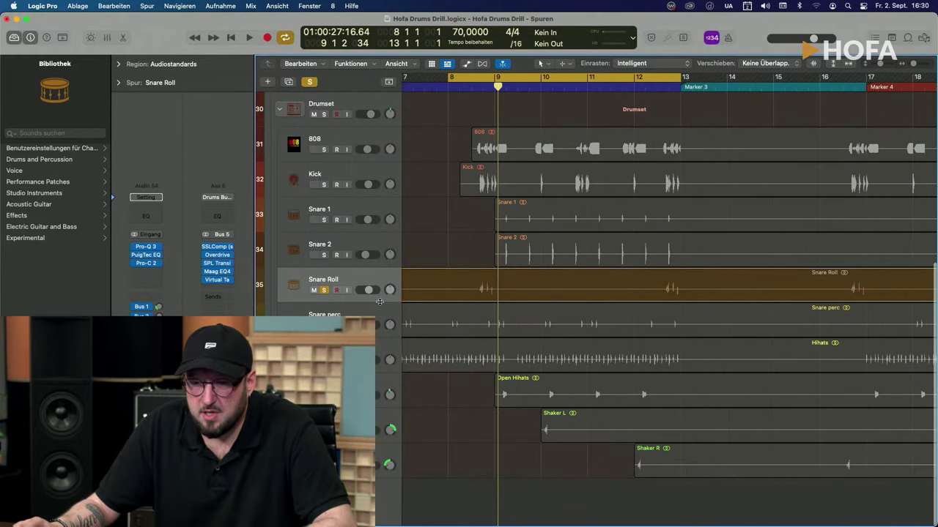
# - Open the Snare perc track's Pro-Q 3, move its window clear of the track headers, and start playback from bar 8
pyautogui.click(371, 281)
pyautogui.click(365, 314)
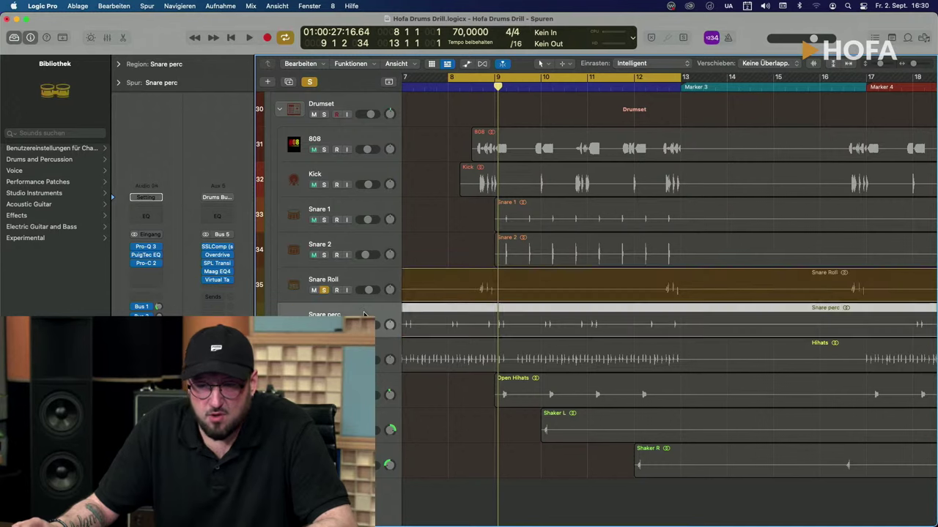
pyautogui.click(145, 248)
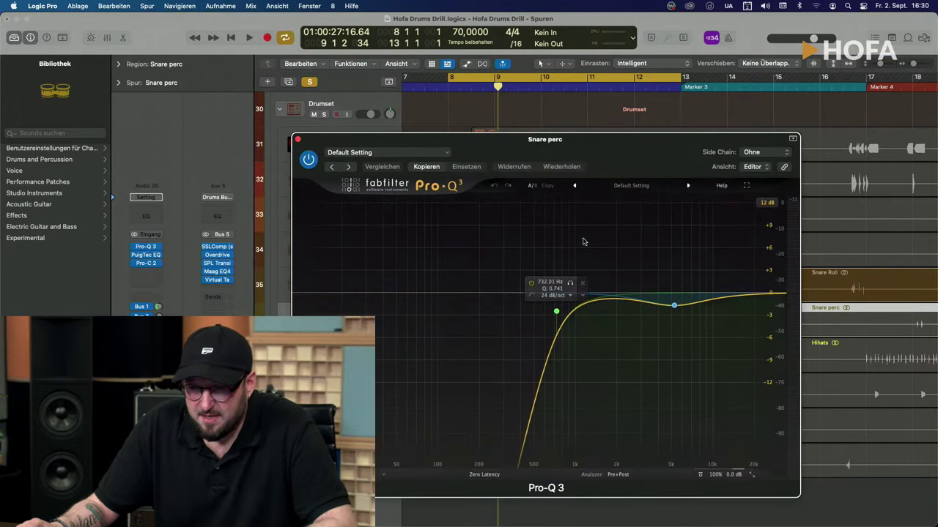
pyautogui.moveTo(633, 154); pyautogui.dragTo(566, 179)
pyautogui.click(448, 89)
pyautogui.press('space')
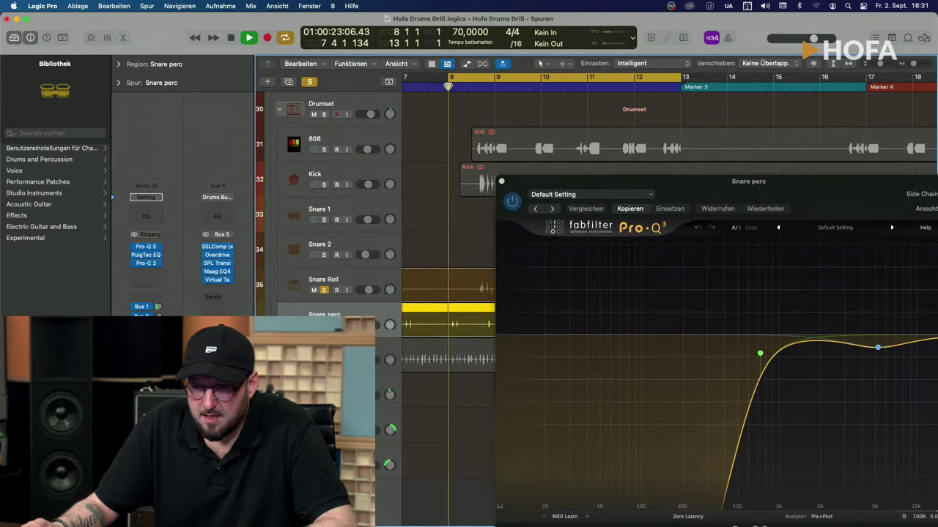
# - Examine the Pro-Q 3 EQ curve on the Snare perc track during playback, and close the plug-in window
pyautogui.moveTo(658, 178); pyautogui.dragTo(560, 106)
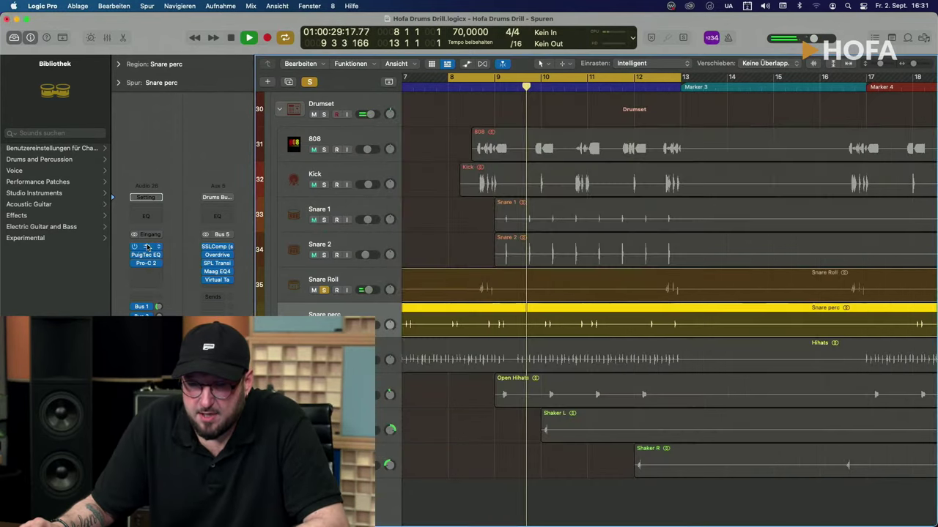
pyautogui.click(146, 246)
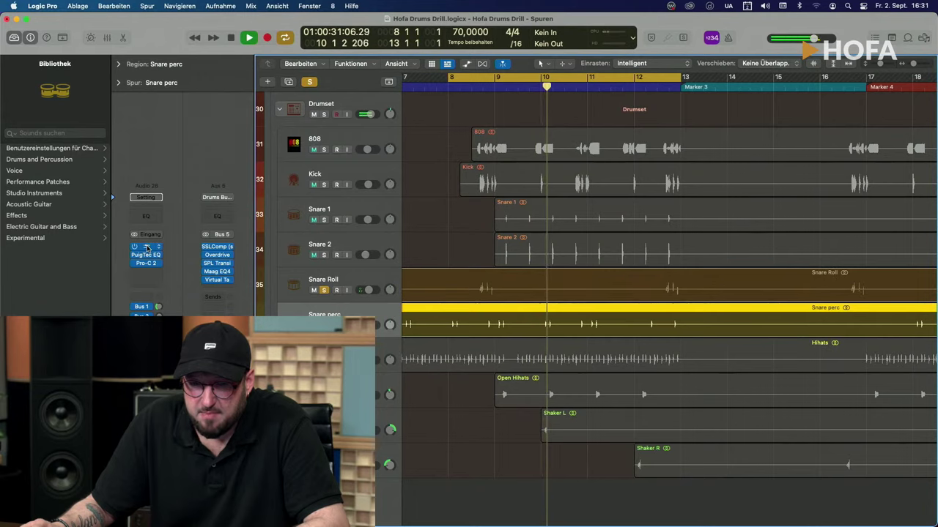
pyautogui.click(147, 248)
pyautogui.moveTo(659, 276)
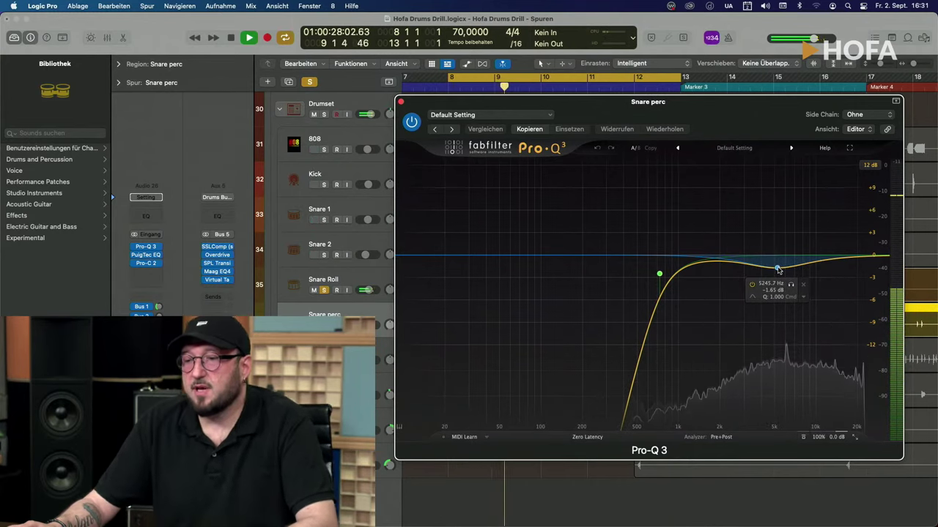
pyautogui.press('space')
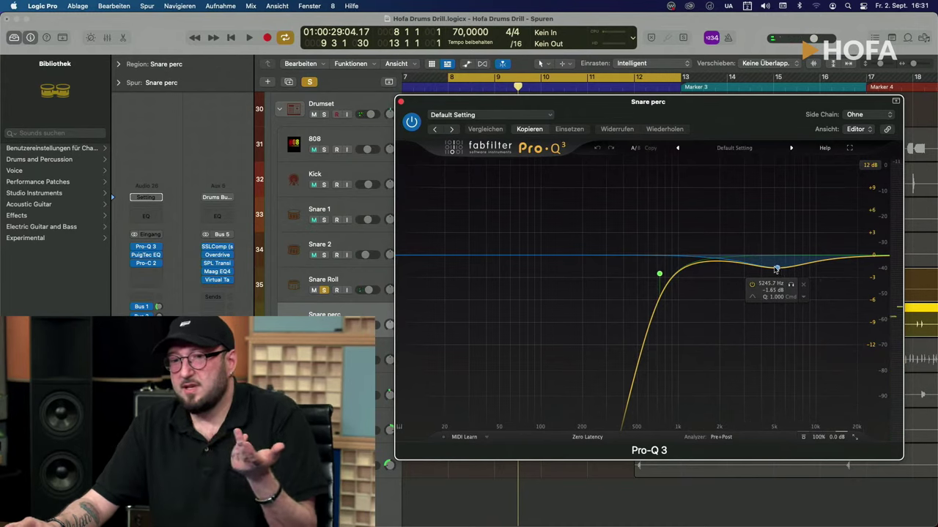
pyautogui.click(400, 101)
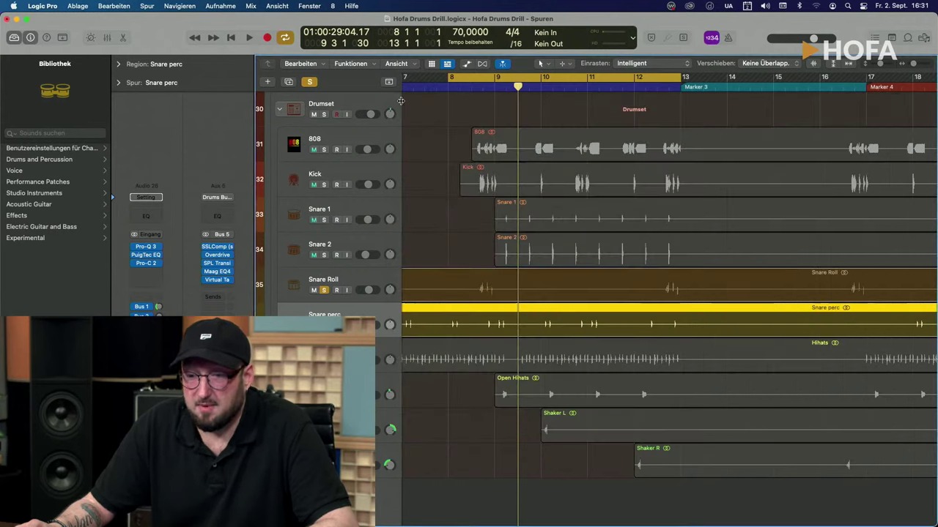
# - Solo the 808, Kick, Snare 1 and Snare 2 tracks in addition to the soloed snare tracks and listen to the combination
pyautogui.moveTo(324, 149); pyautogui.dragTo(323, 282)
pyautogui.press('space')
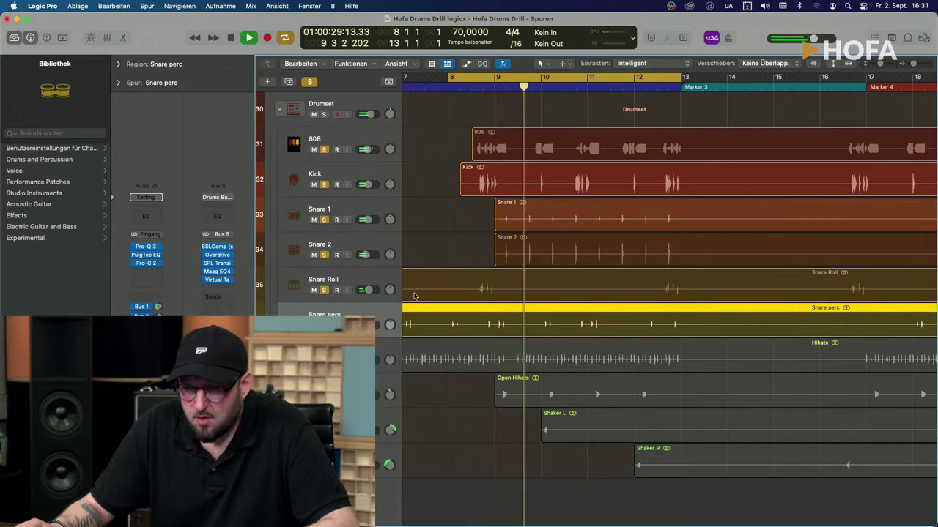
pyautogui.moveTo(370, 325)
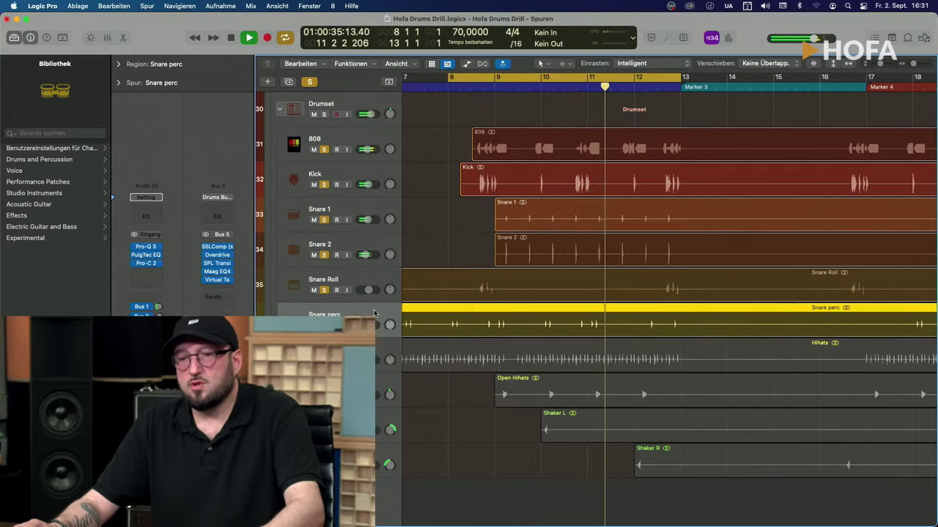
pyautogui.press('space')
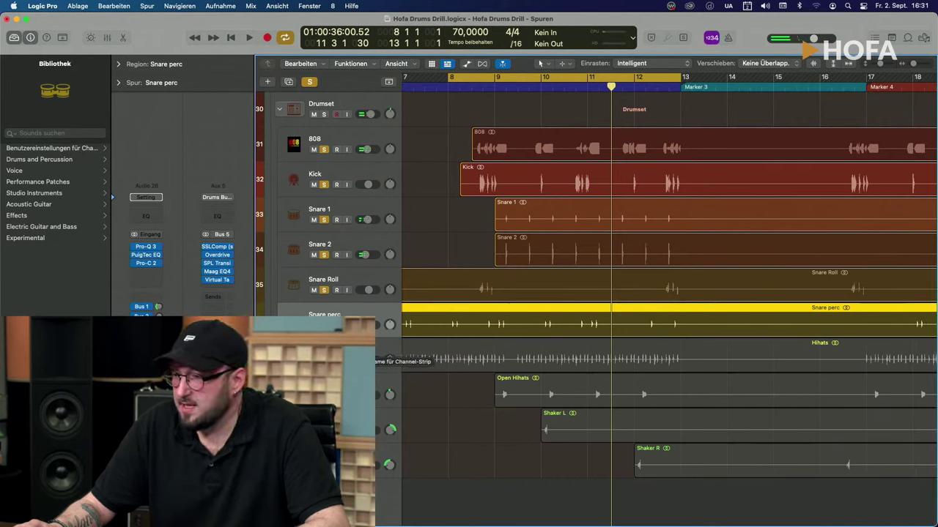
# - Select the Hihats track and add it to the soloed tracks
pyautogui.click(366, 359)
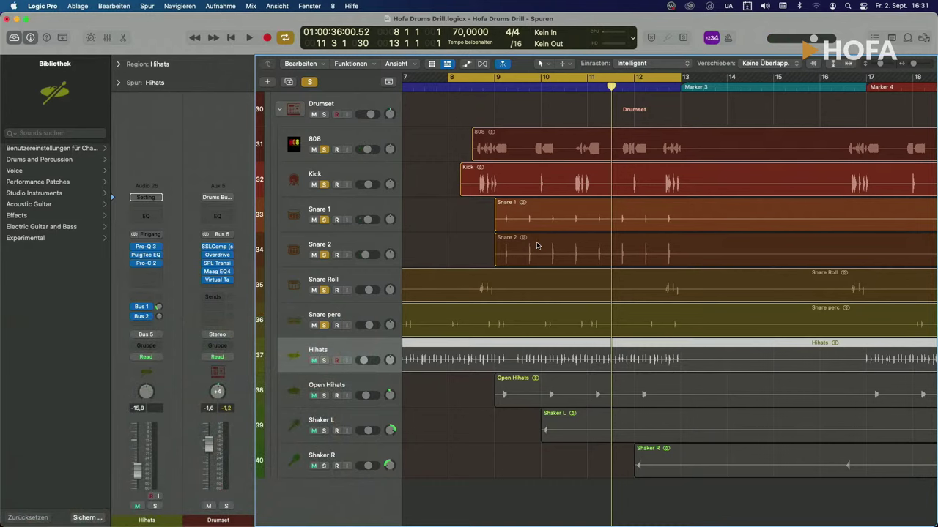
pyautogui.click(324, 360)
# - Extend the start of the cycle range back to 5 1 2 1, near the beginning of Marker 2
pyautogui.hscroll(-10, 520, 339)
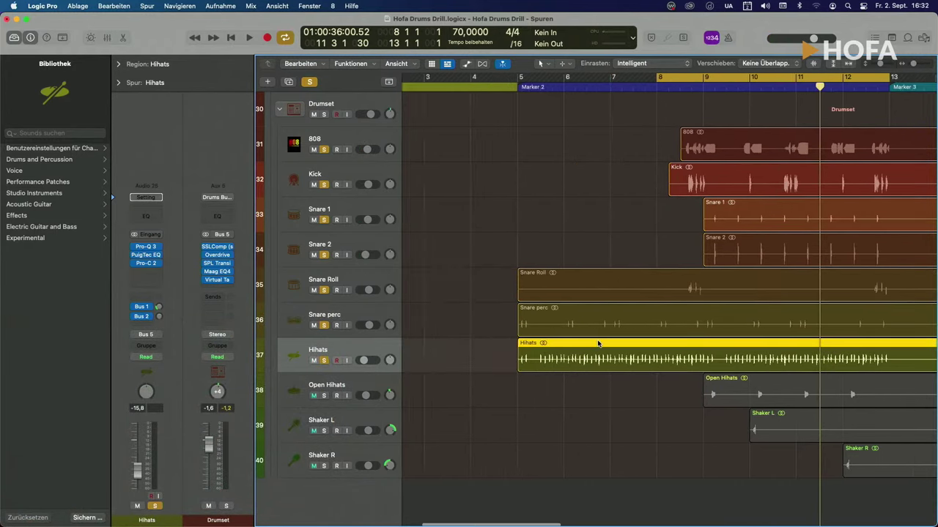
pyautogui.hscroll(2, 597, 339)
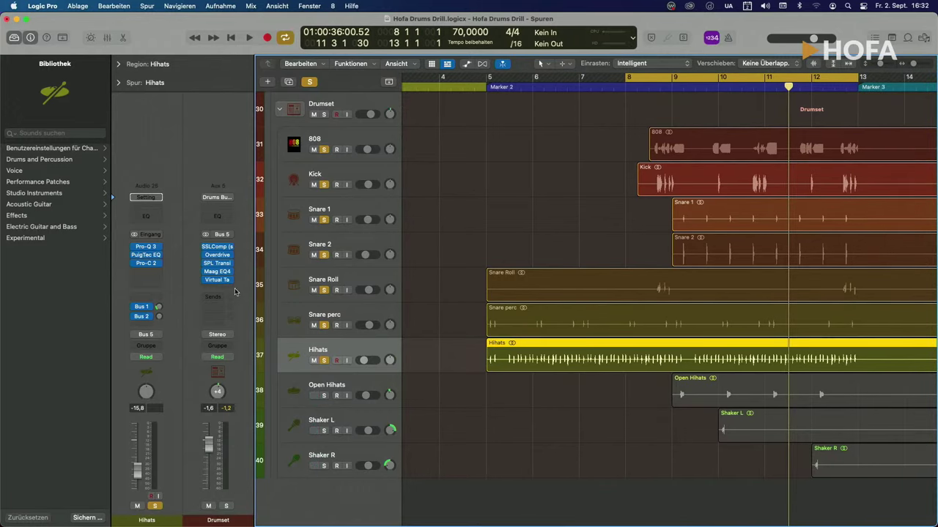
pyautogui.moveTo(628, 79); pyautogui.dragTo(490, 113)
pyautogui.hscroll(3, 659, 96)
pyautogui.hscroll(-2, 660, 96)
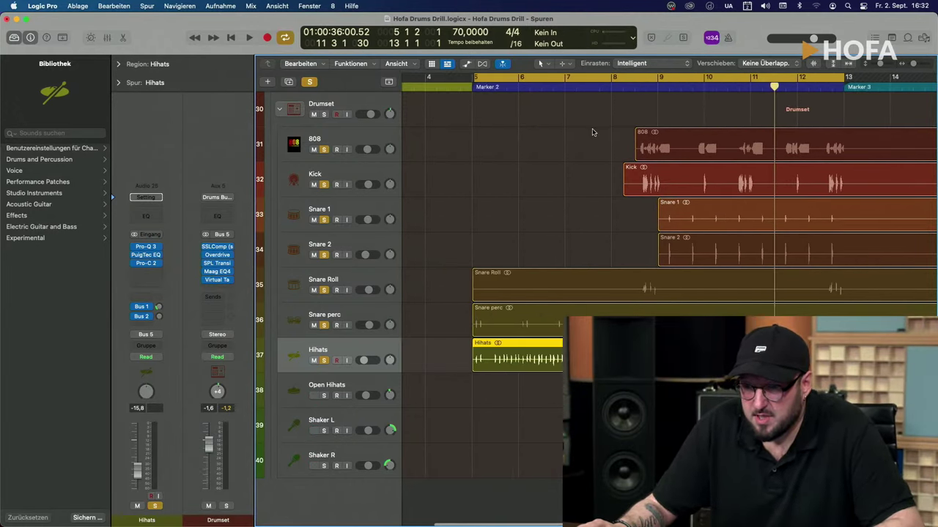
pyautogui.click(593, 131)
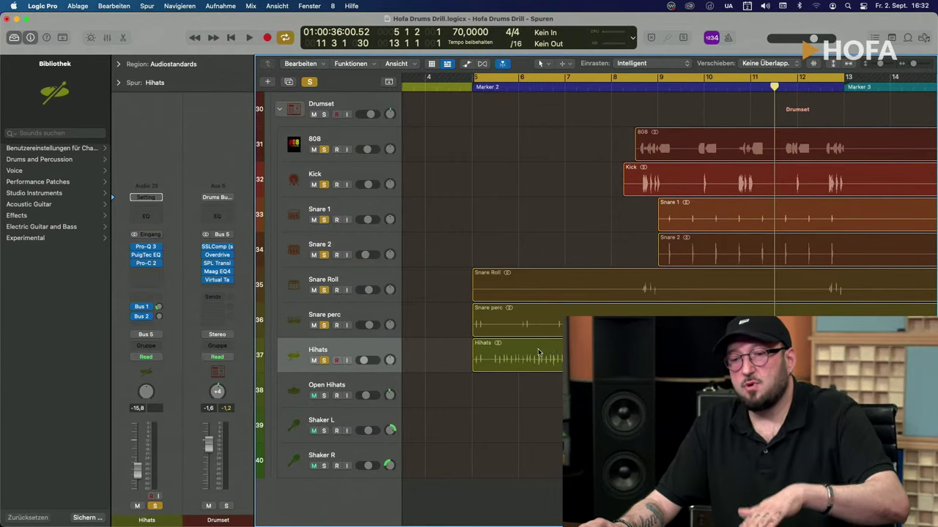
pyautogui.hscroll(-1, 538, 353)
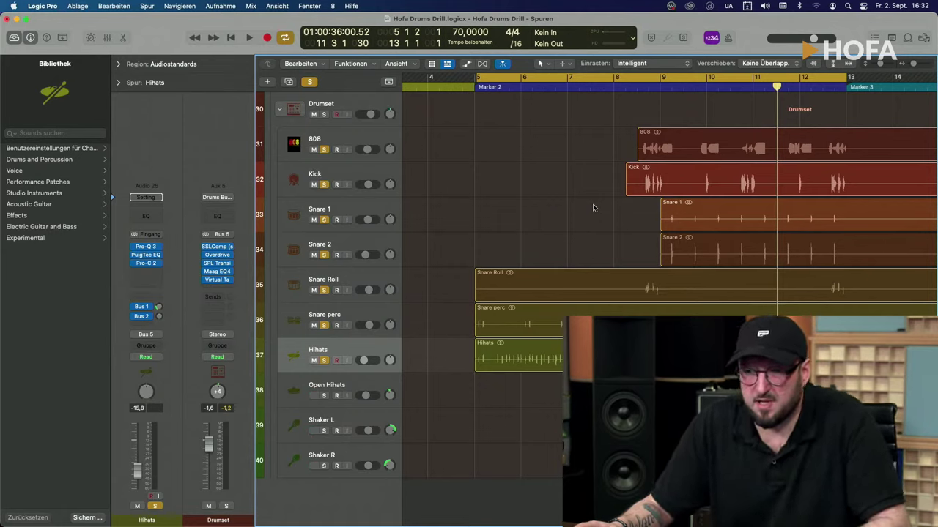
pyautogui.click(488, 78)
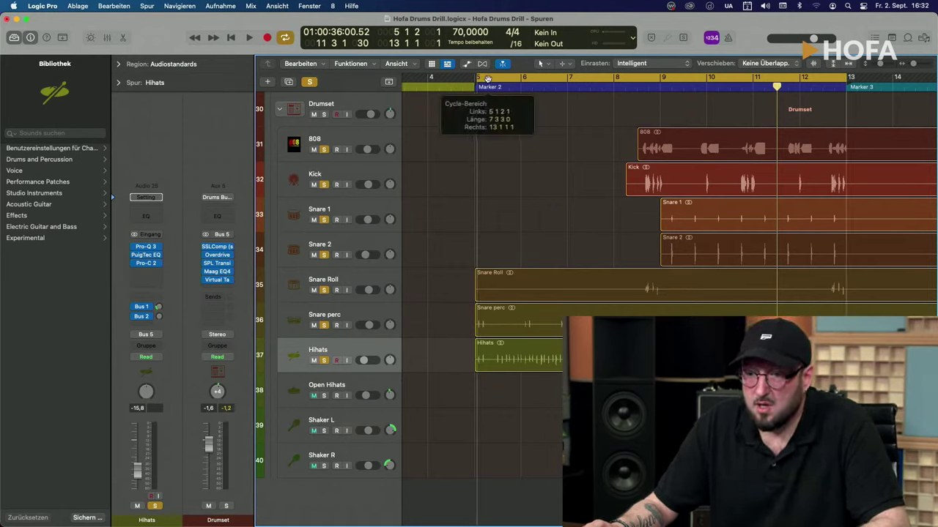
pyautogui.moveTo(484, 79); pyautogui.dragTo(485, 78)
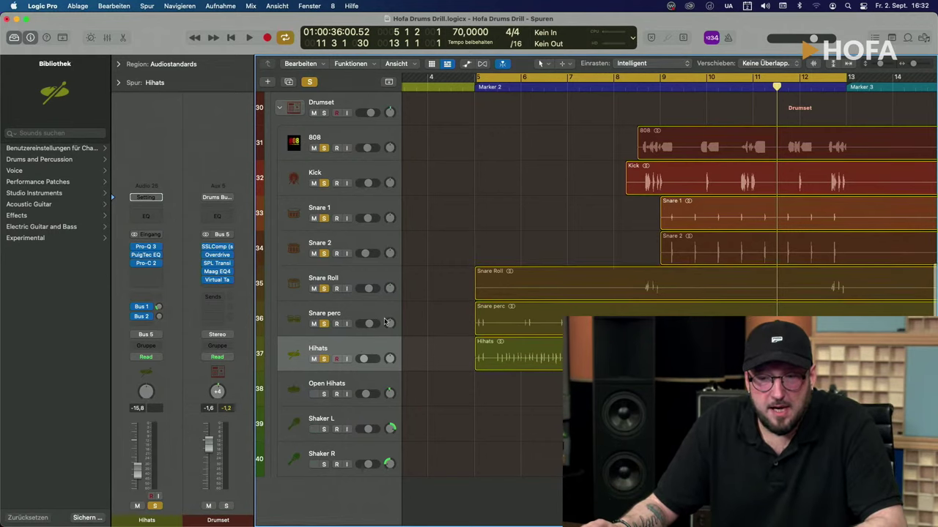
# - Examine the Pro-Q 3, PuigTec EQP1A and Pro-C 2 settings on the Hihats track, and close their windows
pyautogui.click(359, 345)
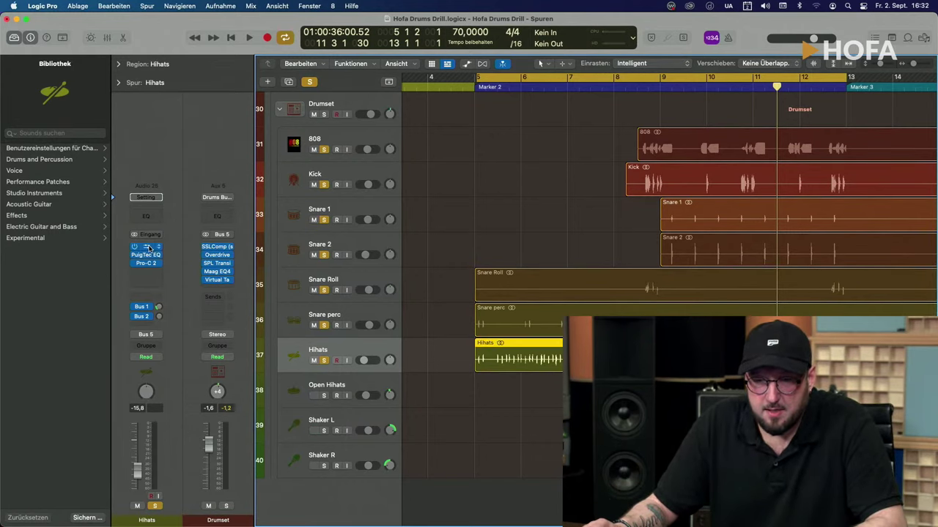
pyautogui.click(147, 248)
pyautogui.moveTo(444, 147); pyautogui.dragTo(557, 85)
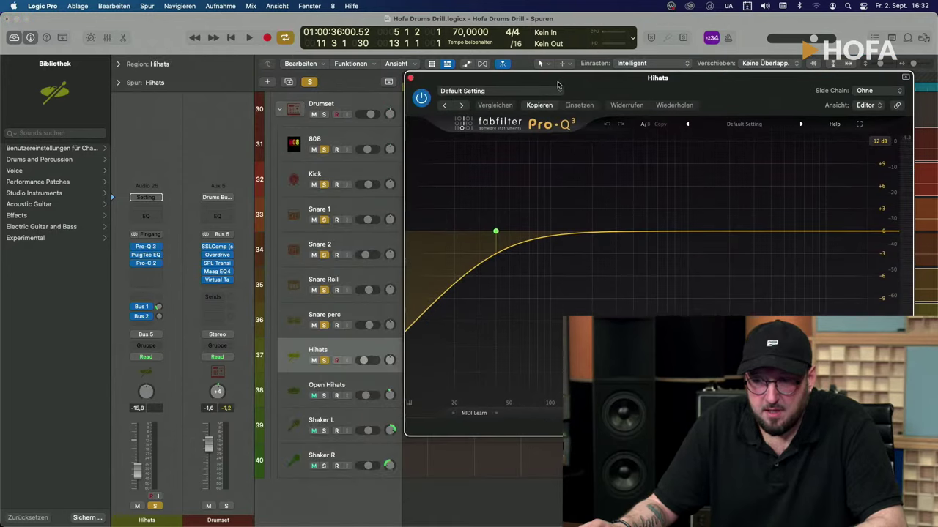
pyautogui.click(148, 255)
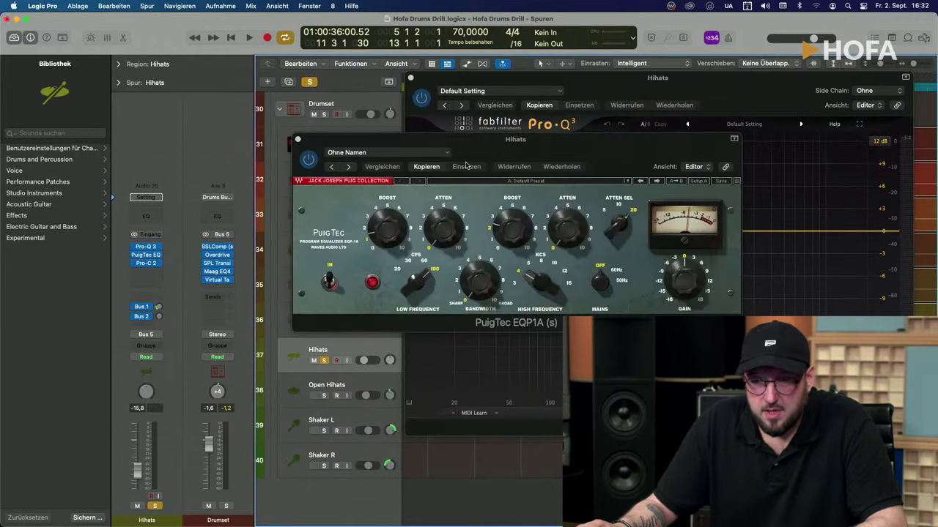
pyautogui.moveTo(532, 146); pyautogui.dragTo(709, 140)
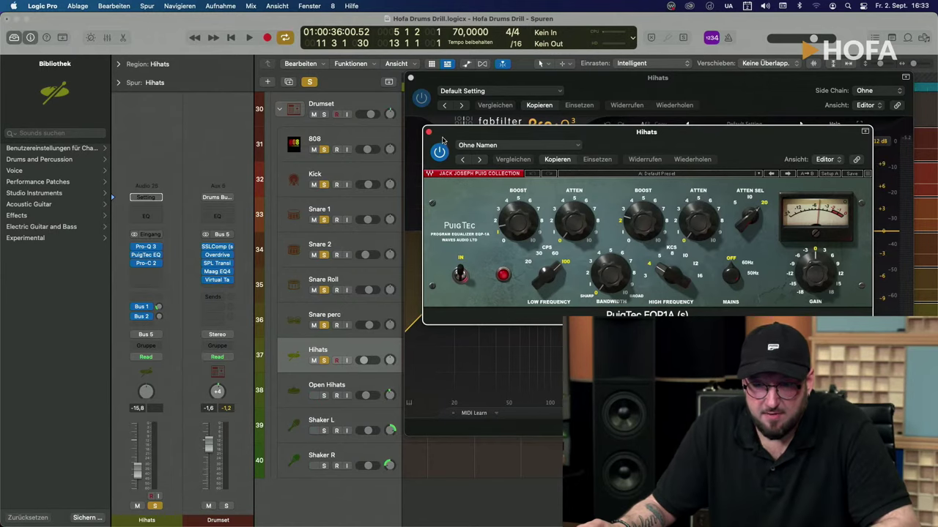
pyautogui.click(147, 264)
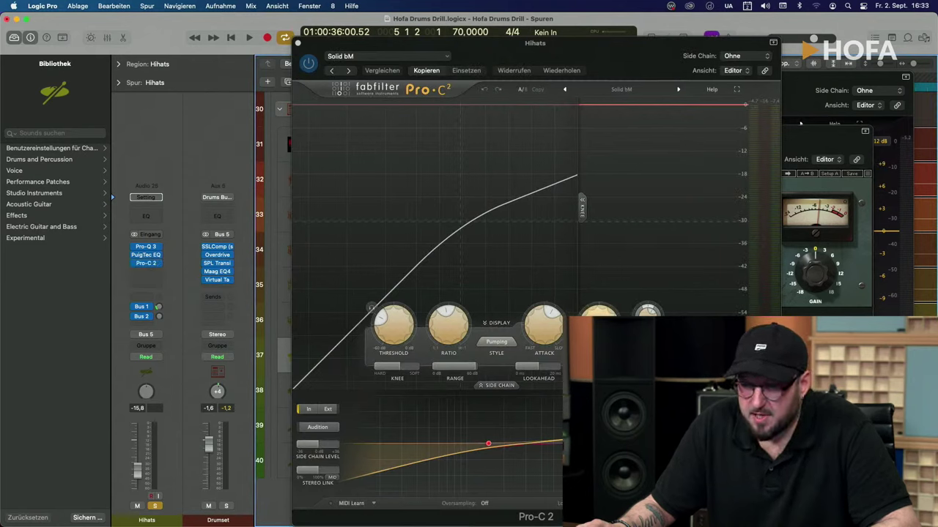
pyautogui.click(298, 44)
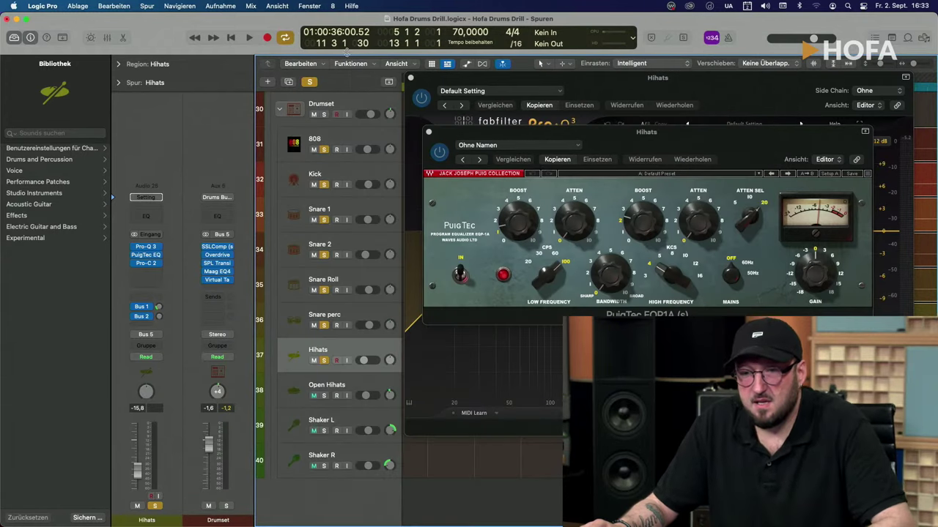
pyautogui.click(412, 78)
pyautogui.click(429, 133)
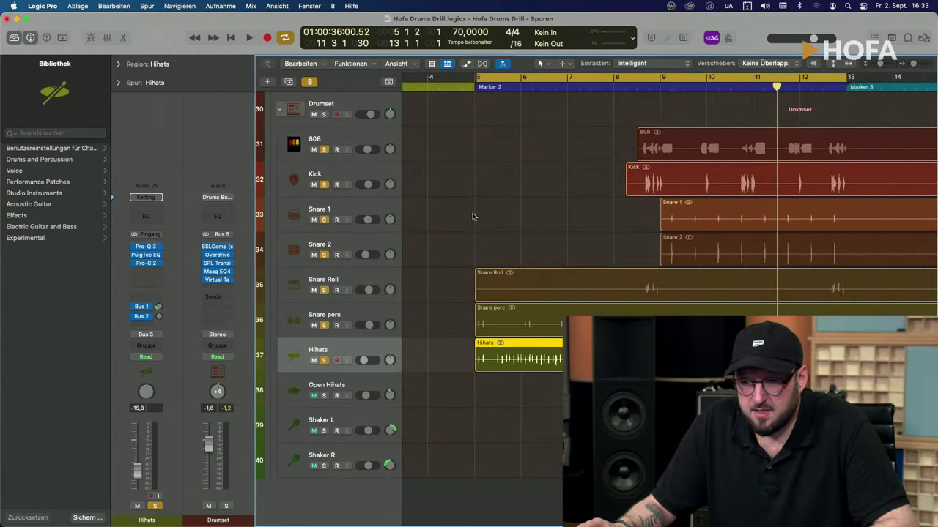
# - Solo the Open Hihats track as well and listen to the drums from bar 9
pyautogui.click(360, 376)
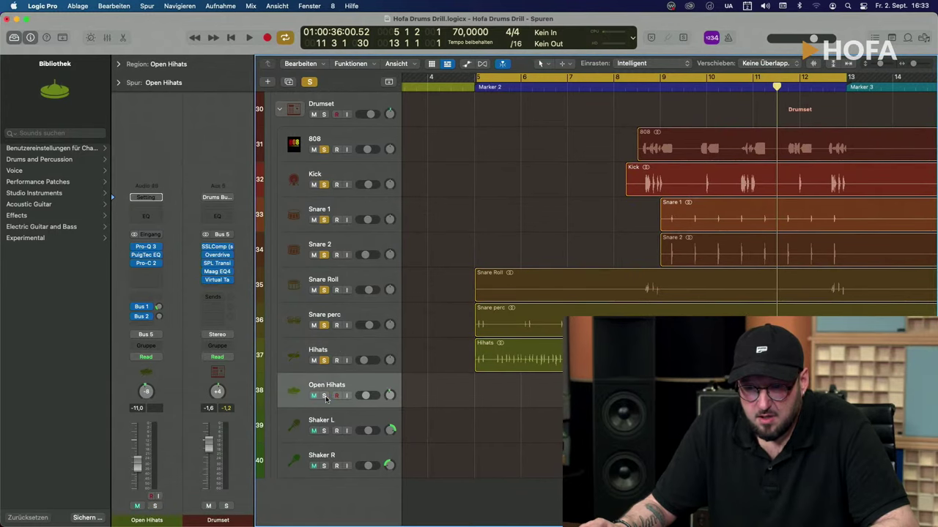
pyautogui.click(661, 87)
pyautogui.press('space')
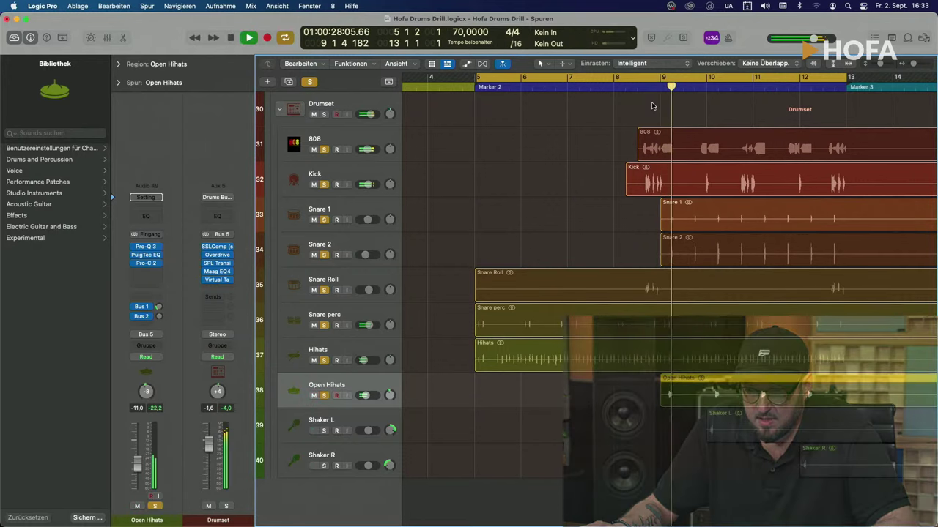
pyautogui.click(413, 410)
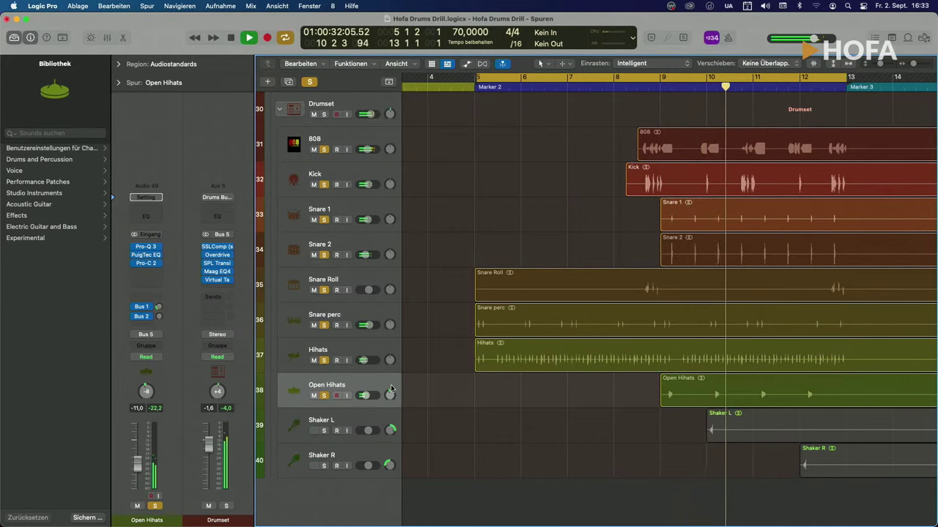
pyautogui.press('space')
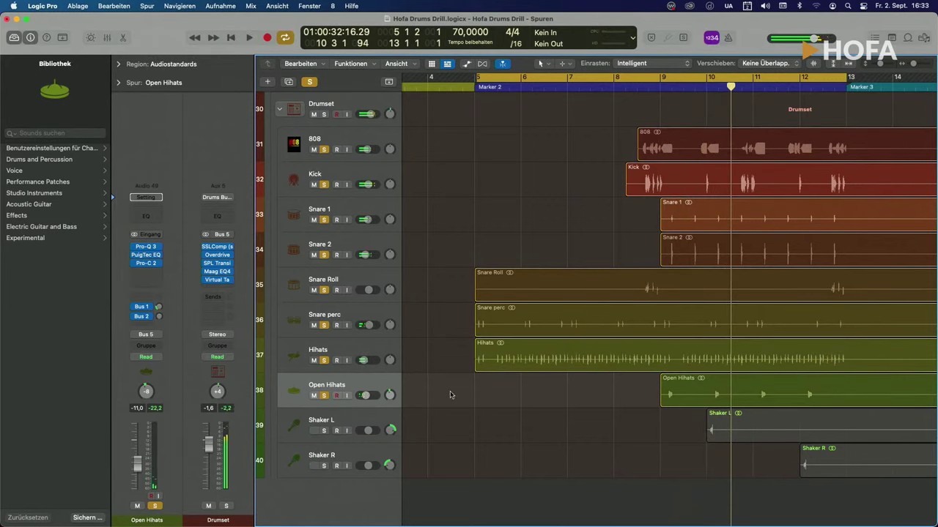
# - Examine the Pro-Q 3 EQ bands on the Open Hihats track and close the plug-in window
pyautogui.click(380, 387)
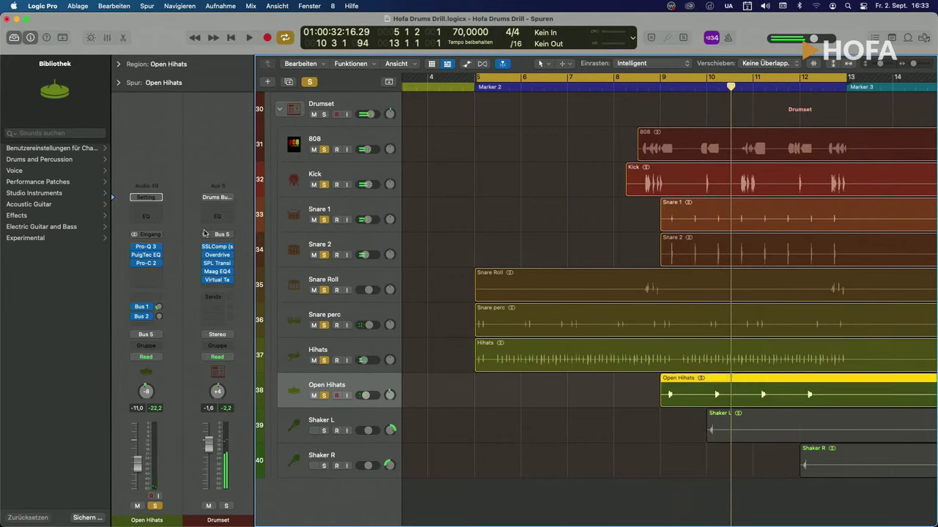
pyautogui.click(147, 247)
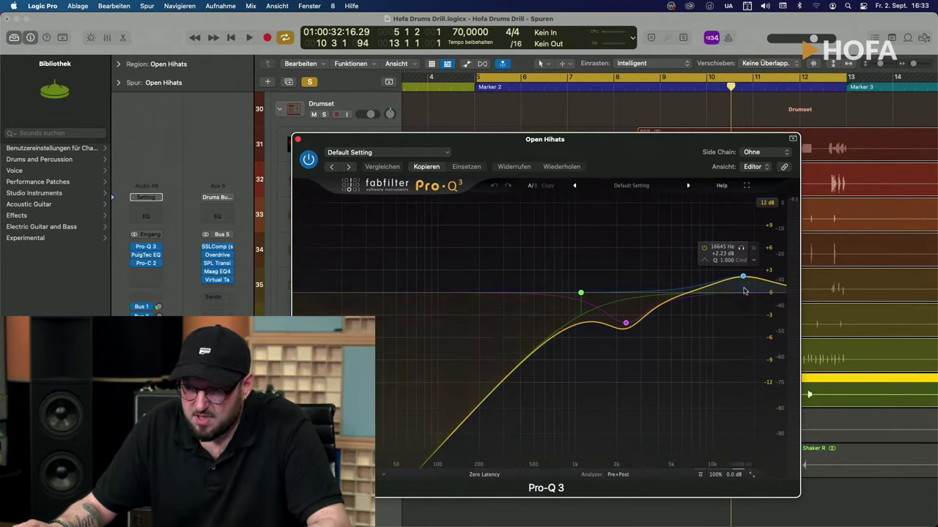
pyautogui.click(297, 139)
pyautogui.scroll(-1, 564, 252)
pyautogui.scroll(1, 564, 253)
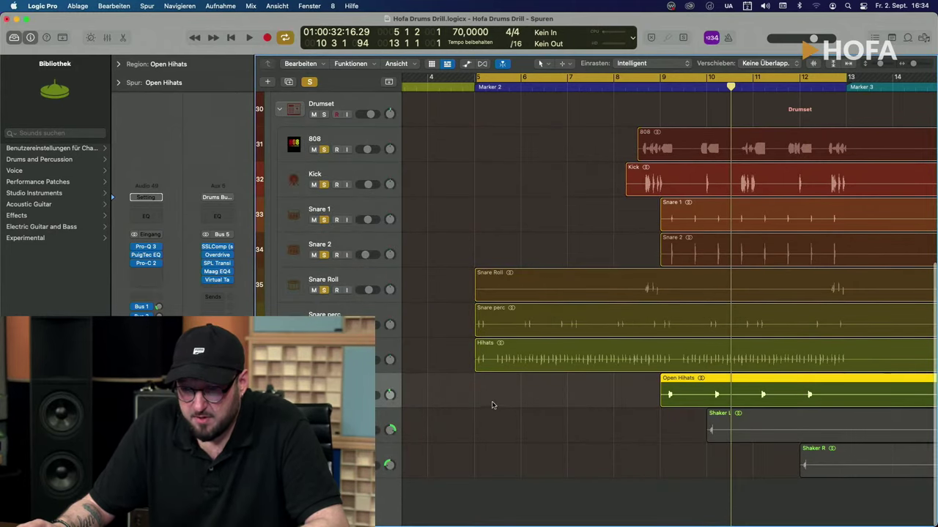
# - Solo the Shaker L and Shaker R tracks as well and listen to the full drum mix
pyautogui.click(491, 403)
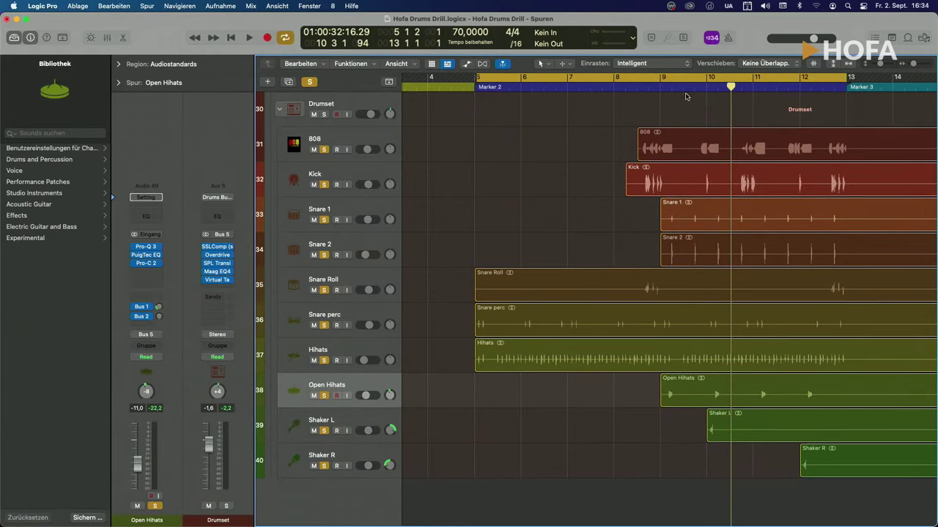
pyautogui.click(633, 185)
pyautogui.press('space')
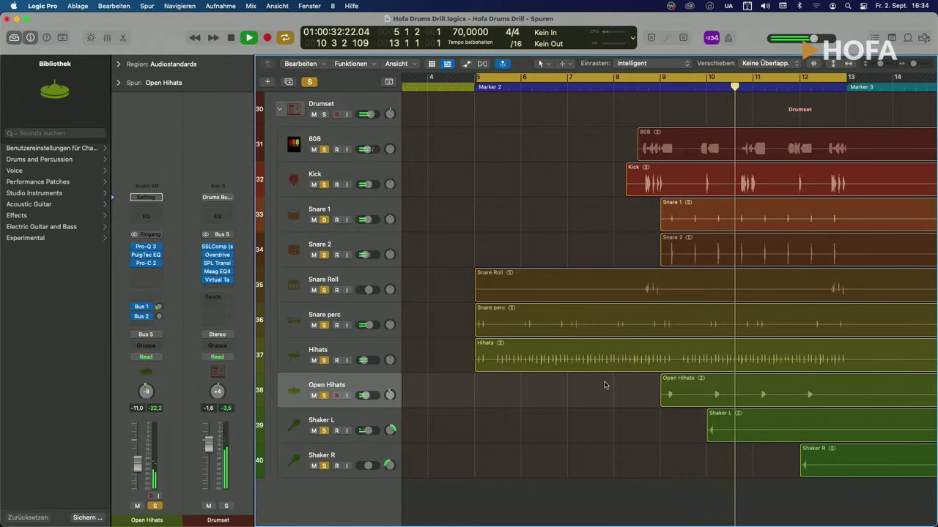
pyautogui.press('space')
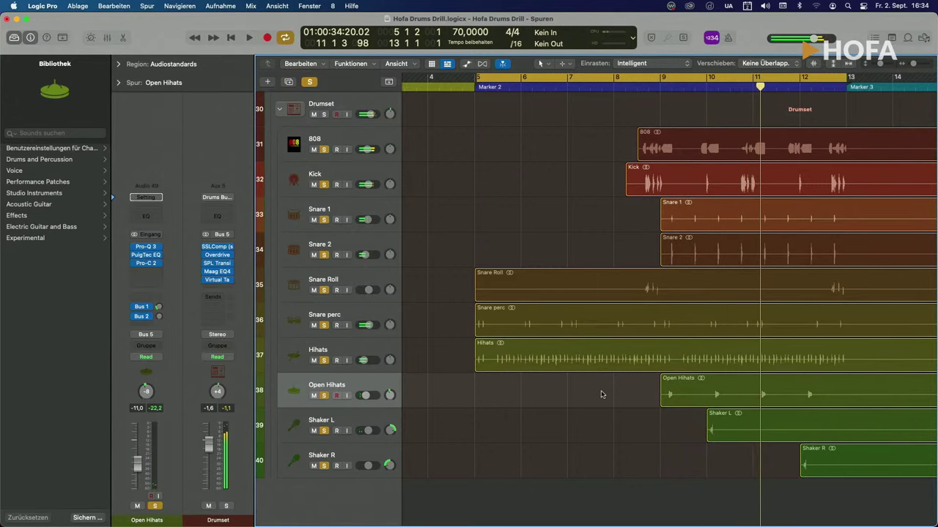
# - Examine the Pro-Q 3 and PuigTec EQP1A settings on the Shaker L track, and close both plug-in windows
pyautogui.click(380, 415)
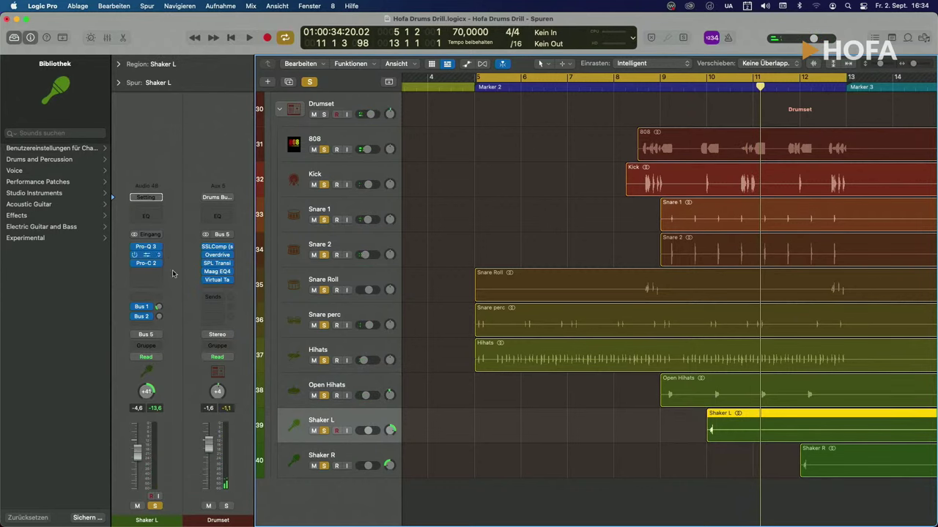
pyautogui.click(147, 247)
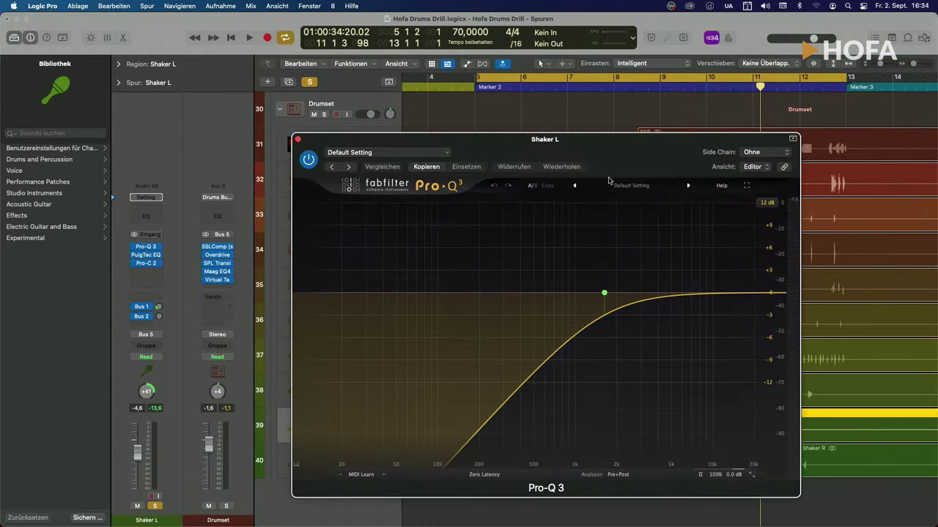
pyautogui.moveTo(597, 156); pyautogui.dragTo(671, 66)
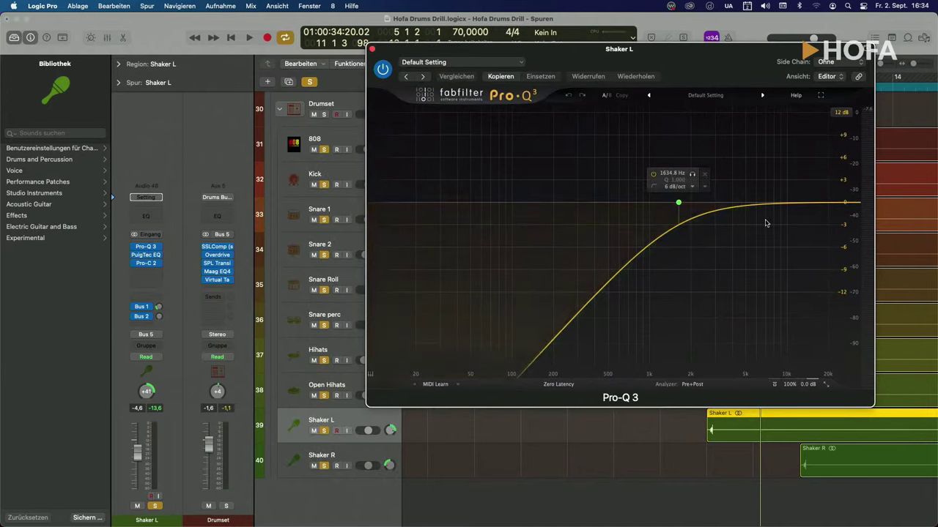
pyautogui.click(144, 254)
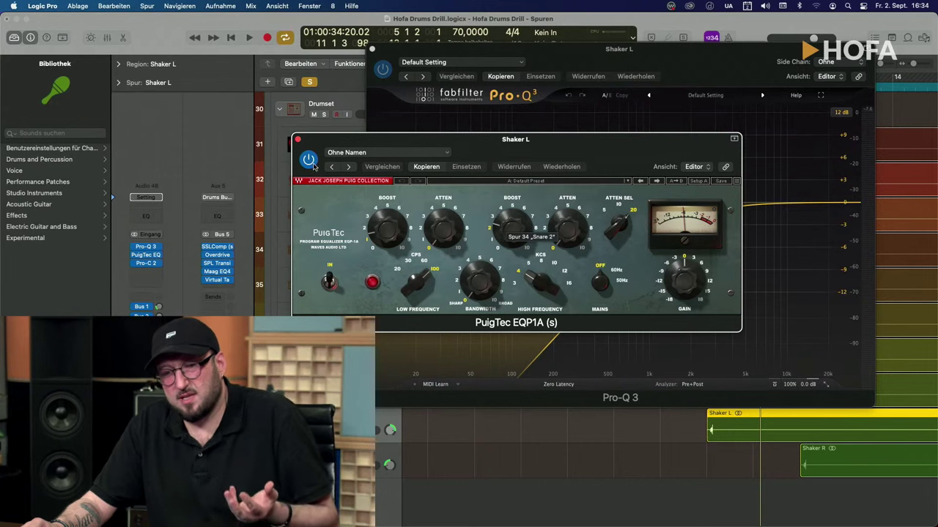
pyautogui.click(297, 139)
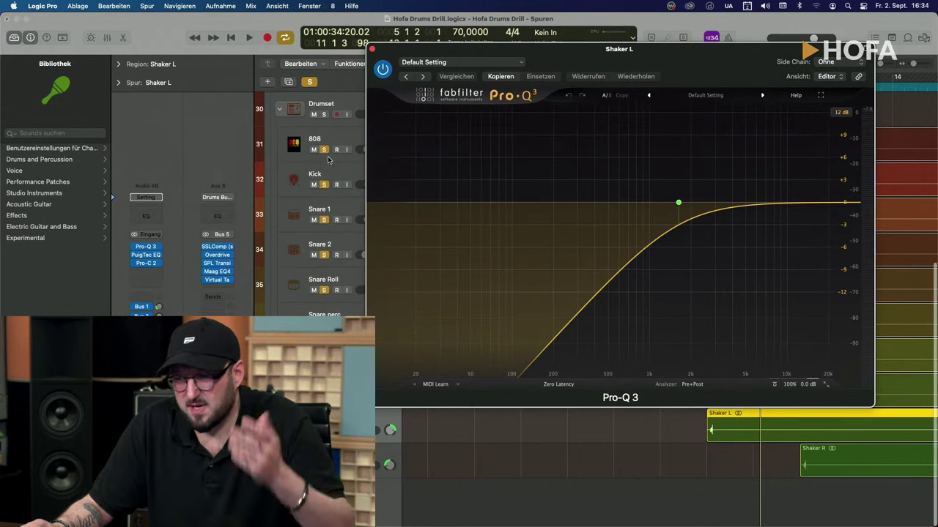
pyautogui.click(372, 50)
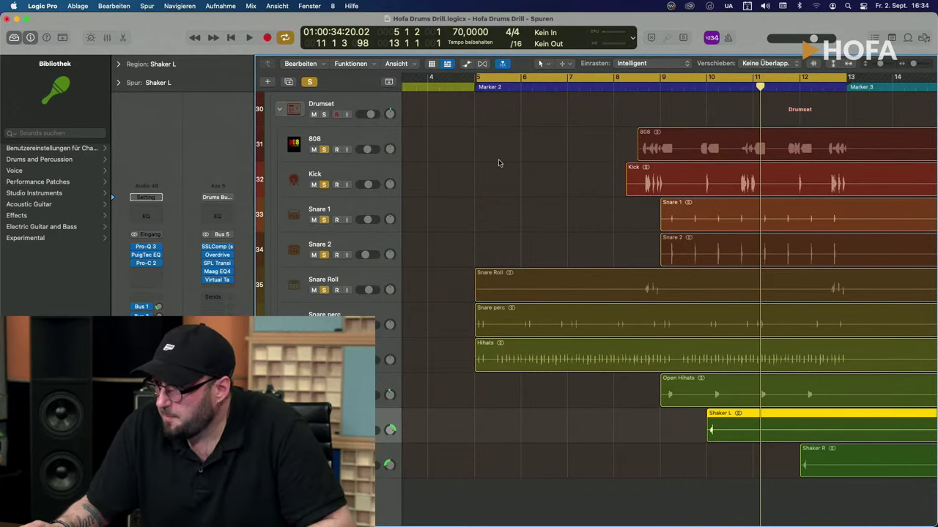
# - Shift the cycle range to run from 9 1 1 to 16 4 4 over the drum tracks
pyautogui.scroll(4, 517, 149)
pyautogui.scroll(3, 517, 151)
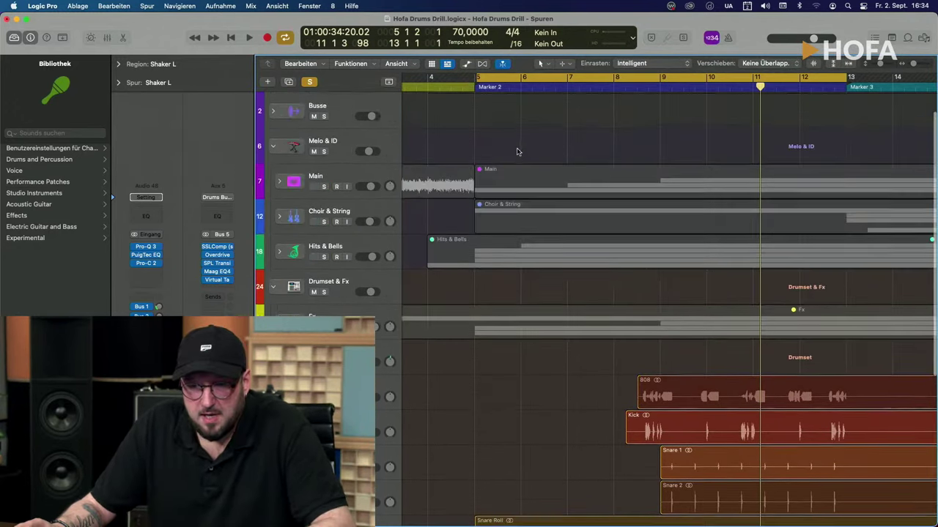
pyautogui.scroll(-3, 469, 212)
pyautogui.scroll(-4, 444, 237)
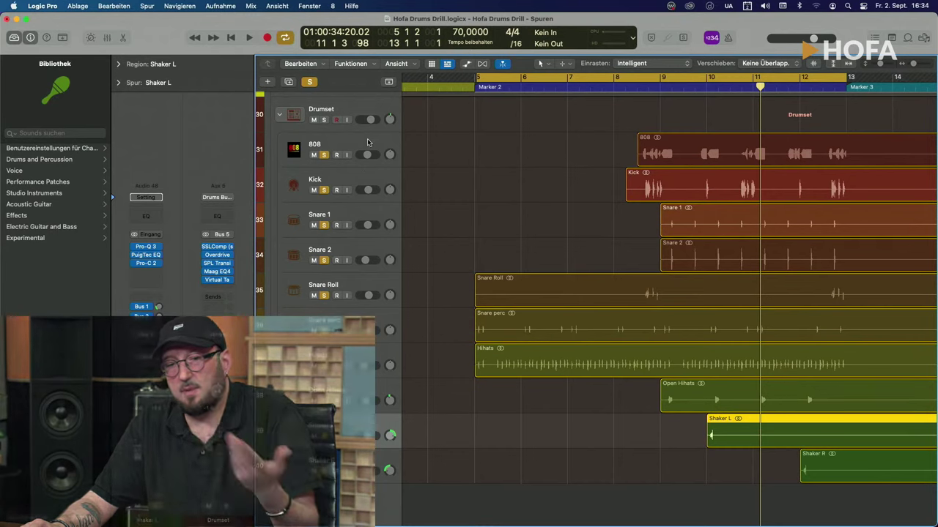
pyautogui.scroll(-1, 367, 109)
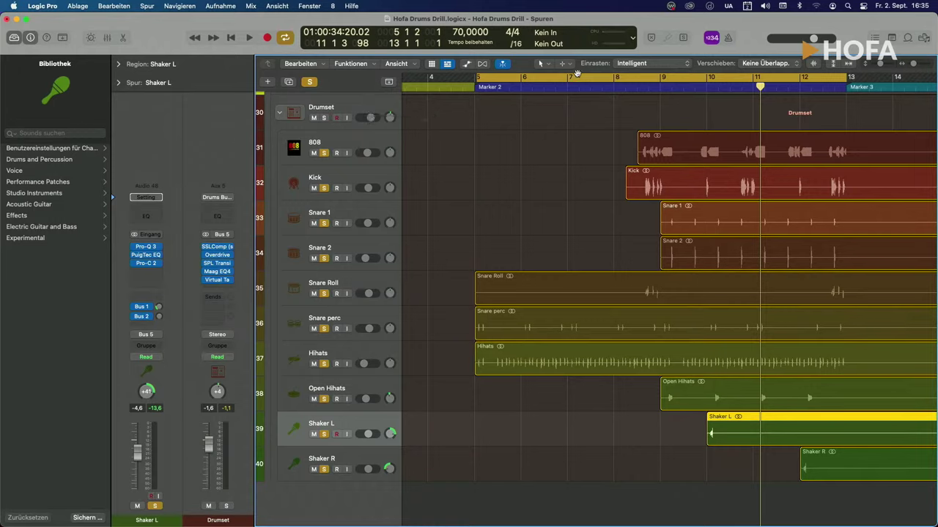
pyautogui.moveTo(577, 72); pyautogui.dragTo(751, 83)
pyautogui.scroll(-1, 689, 113)
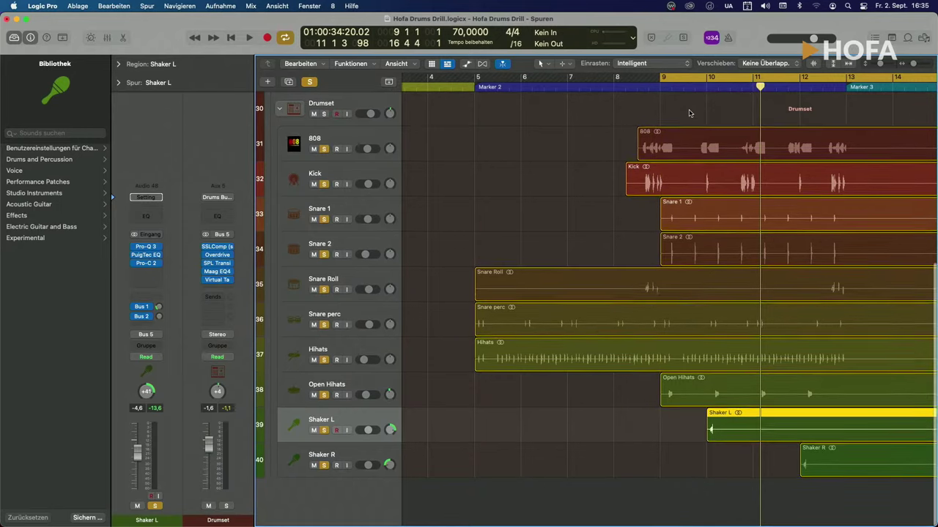
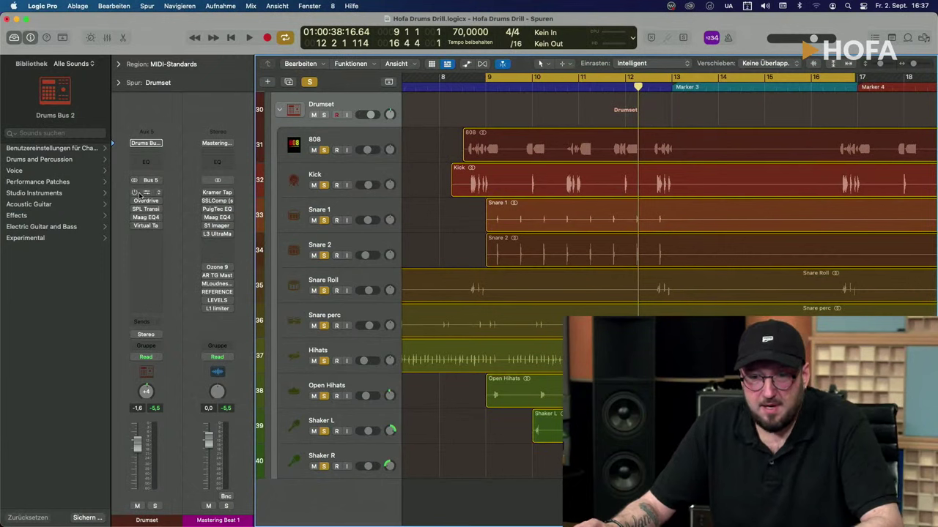
# - Open the SSLComp on the Drumset bus and listen to the drums with the compressor bypassed
pyautogui.click(146, 193)
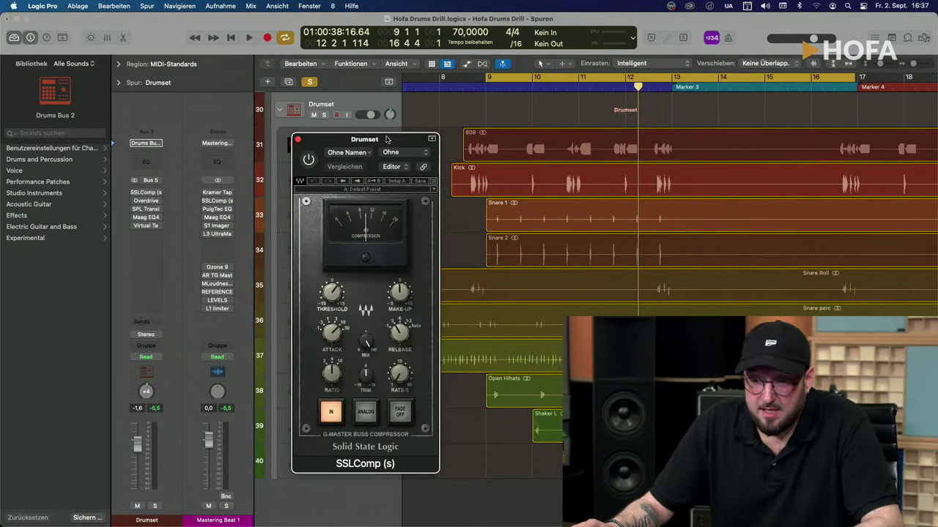
pyautogui.moveTo(386, 140); pyautogui.dragTo(399, 66)
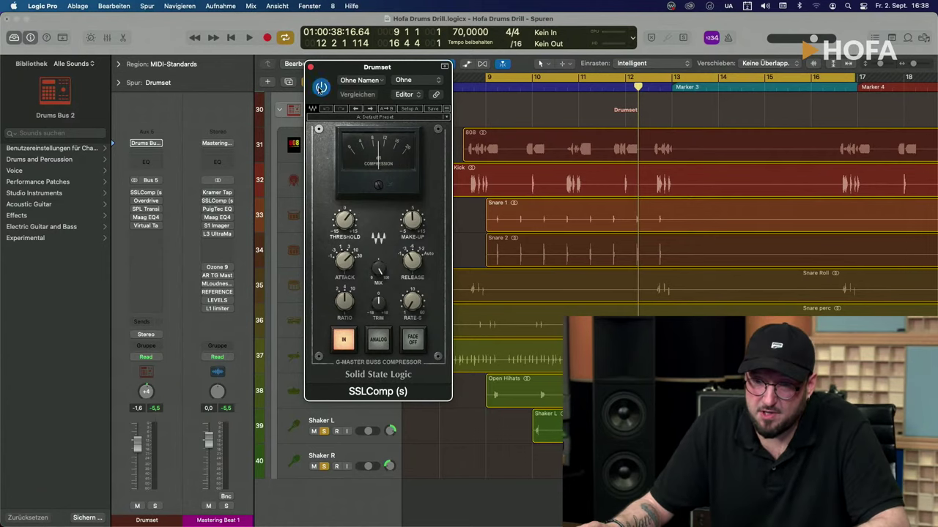
pyautogui.click(320, 88)
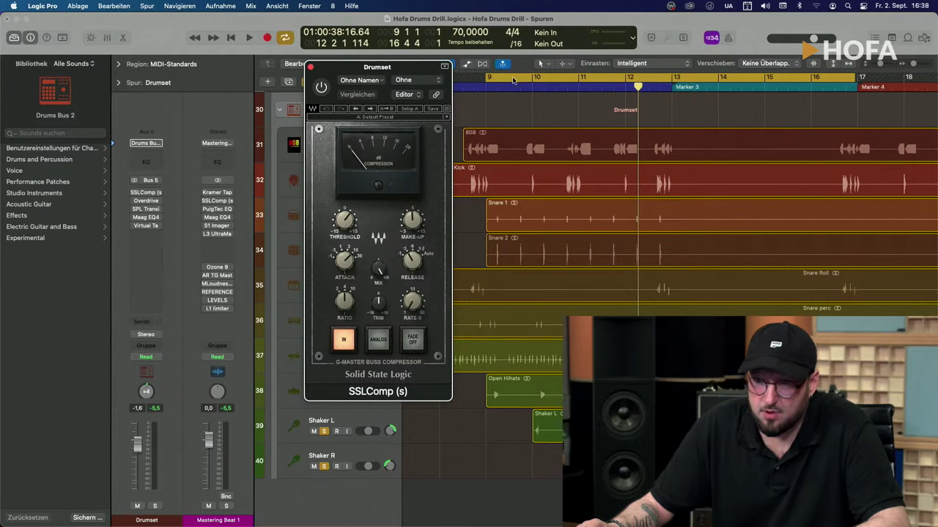
pyautogui.click(517, 108)
pyautogui.press('space')
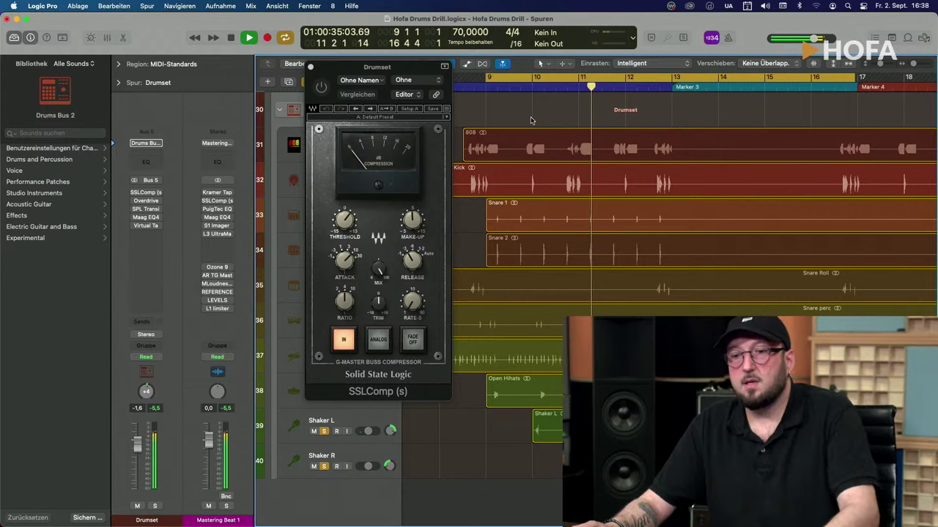
pyautogui.press('space')
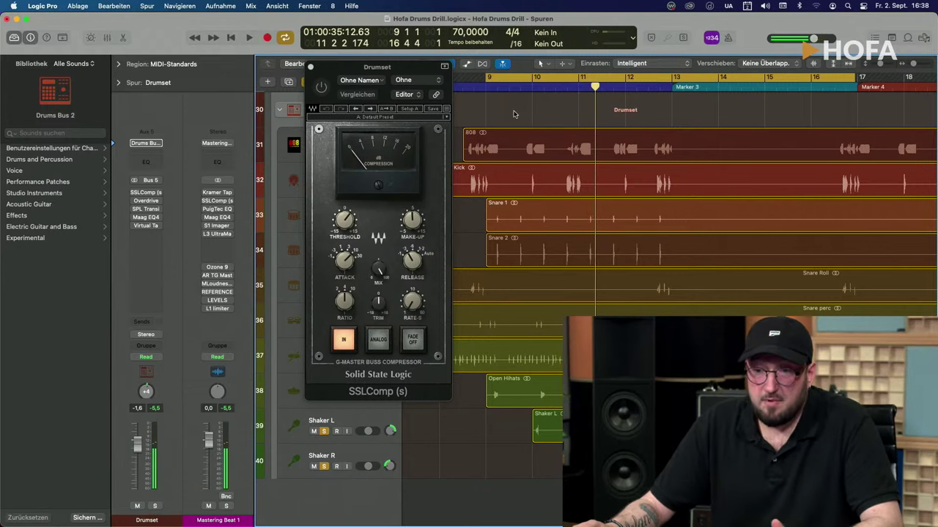
# - Enable the SSLComp on the Drumset bus and listen to how it compresses the drums from bar 9
pyautogui.click(321, 87)
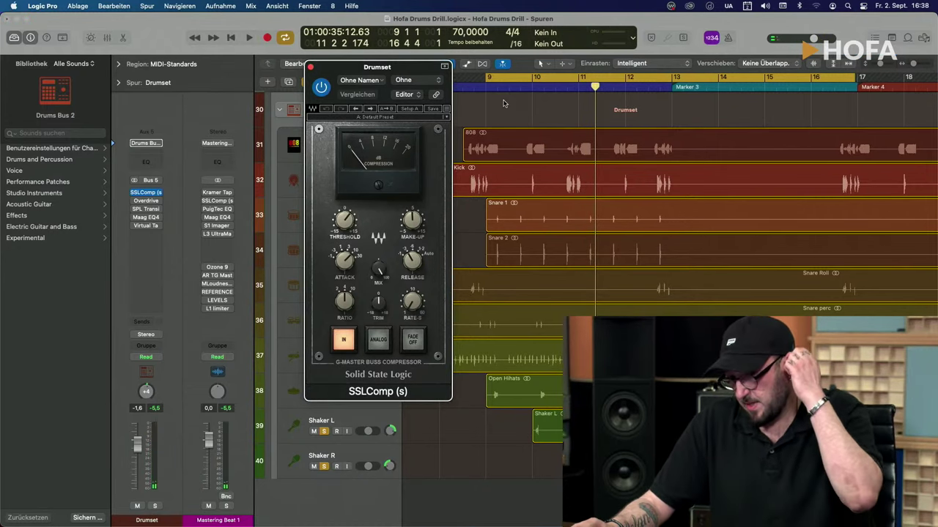
pyautogui.press('space')
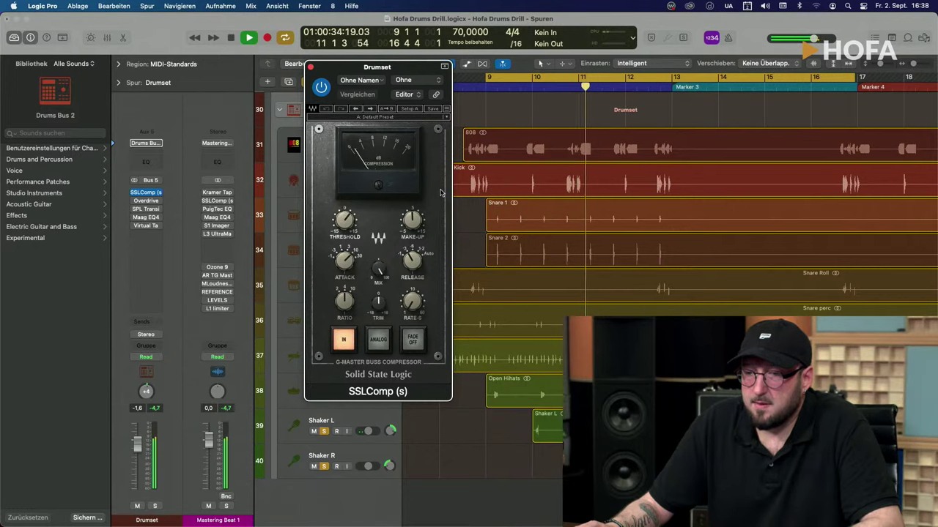
pyautogui.press('space')
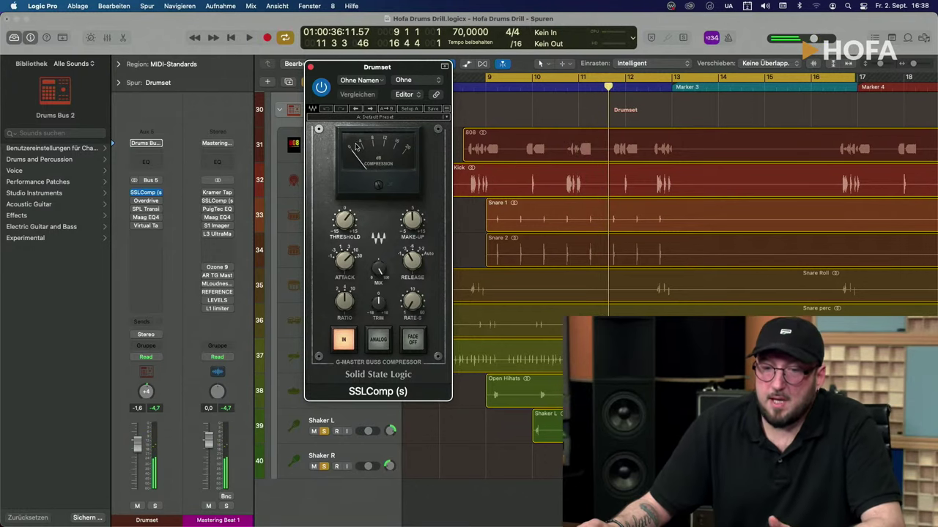
pyautogui.click(474, 88)
pyautogui.press('space')
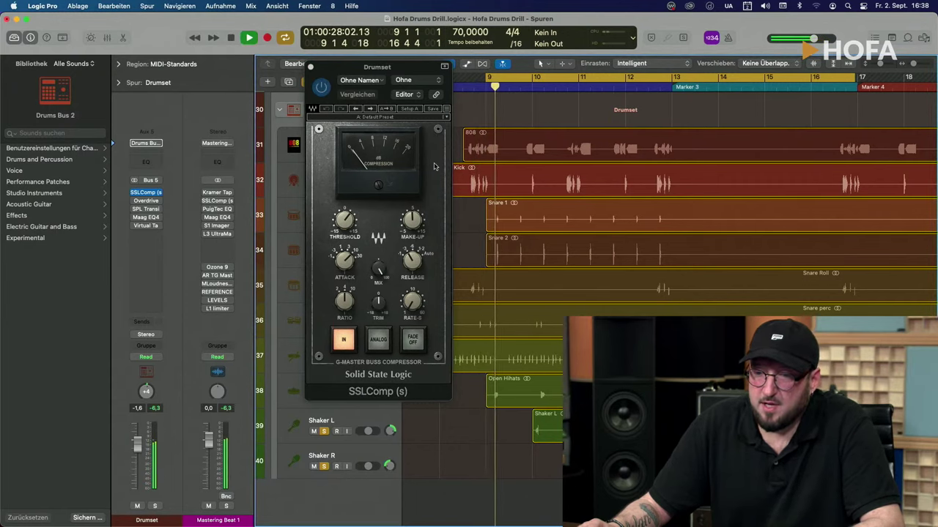
pyautogui.press('space')
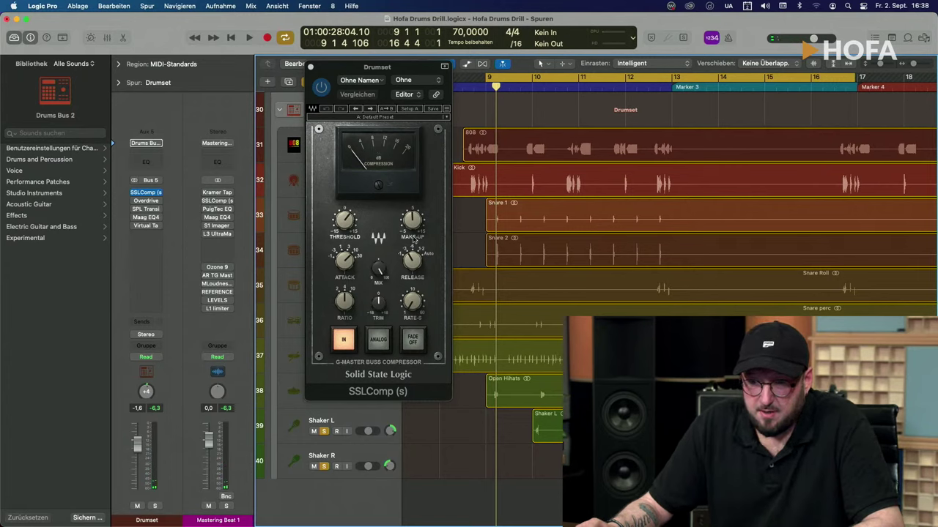
# - Shift the cycle range to 8 3 4 through 16 3 3, and compare the looped drums with SSLComp bypassed and enabled
pyautogui.click(344, 258)
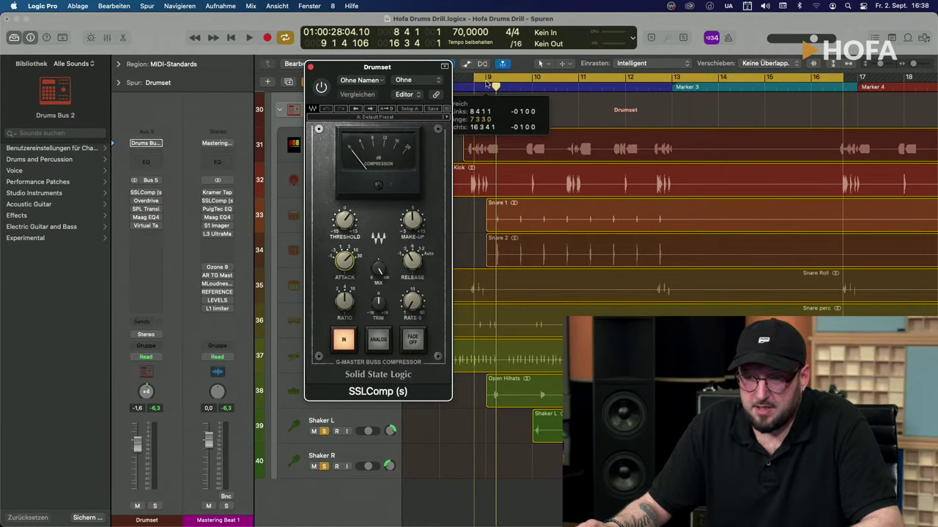
pyautogui.click(468, 82)
pyautogui.press('space')
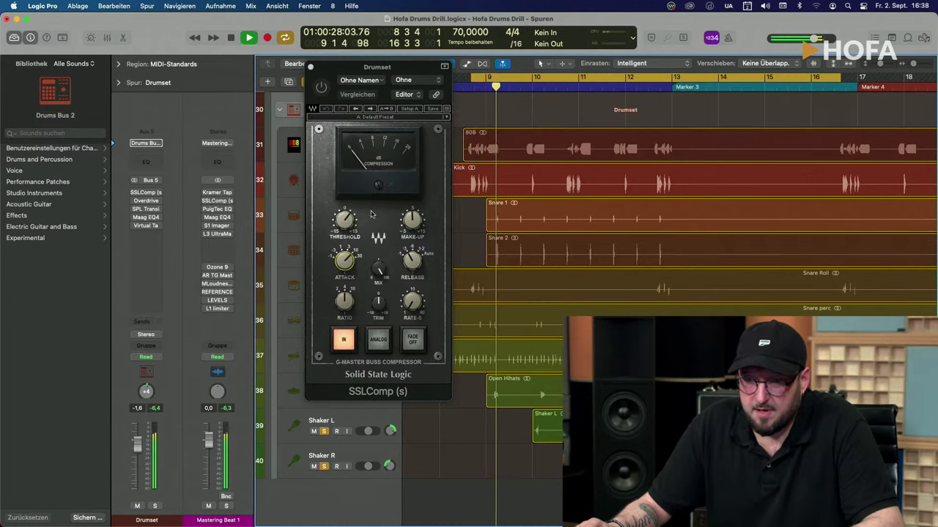
pyautogui.click(330, 107)
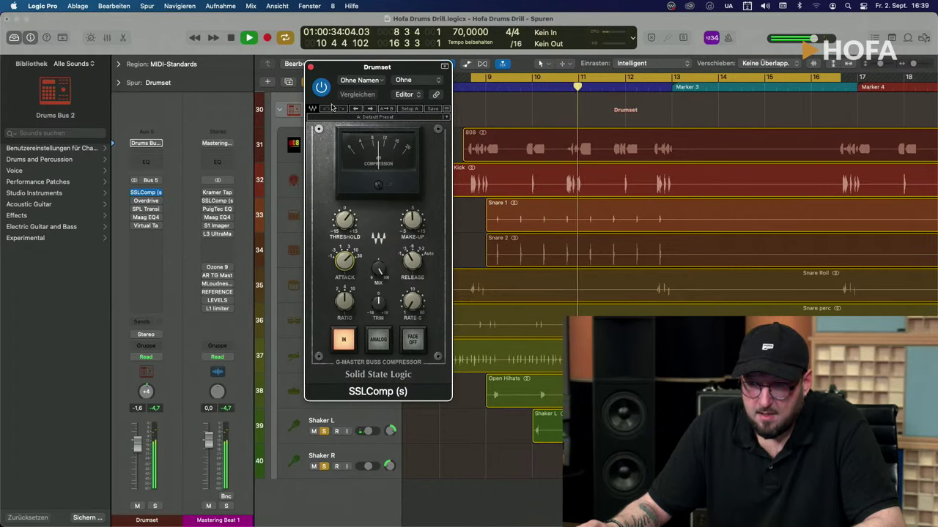
pyautogui.press('space')
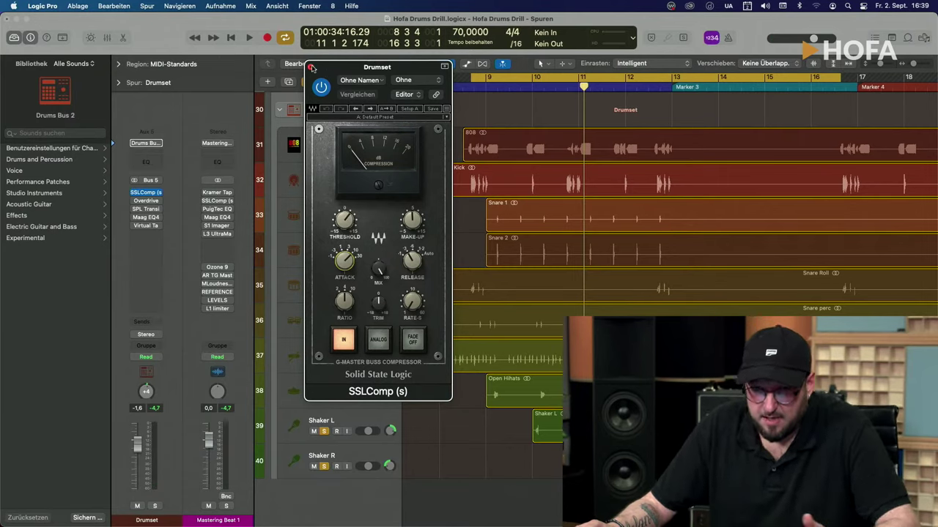
pyautogui.click(311, 66)
# - Open the Drumset bus's Overdrive with the Clipper Barish preset and listen to the drums with it bypassed and enabled
pyautogui.click(145, 202)
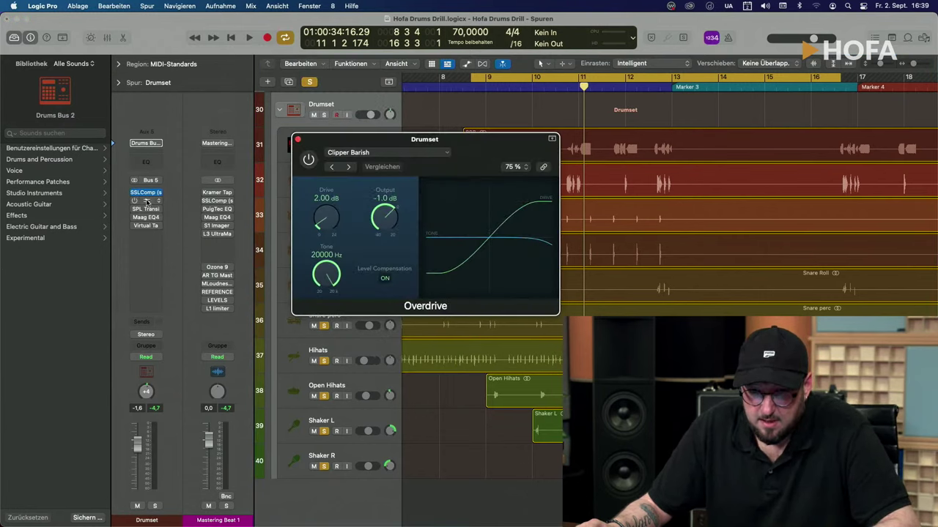
pyautogui.moveTo(513, 144); pyautogui.dragTo(595, 104)
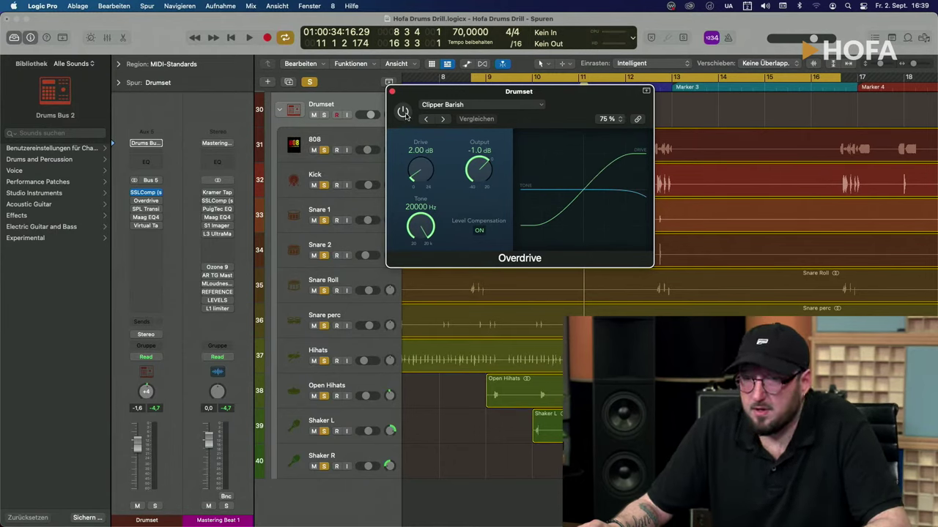
pyautogui.moveTo(584, 98); pyautogui.dragTo(578, 112)
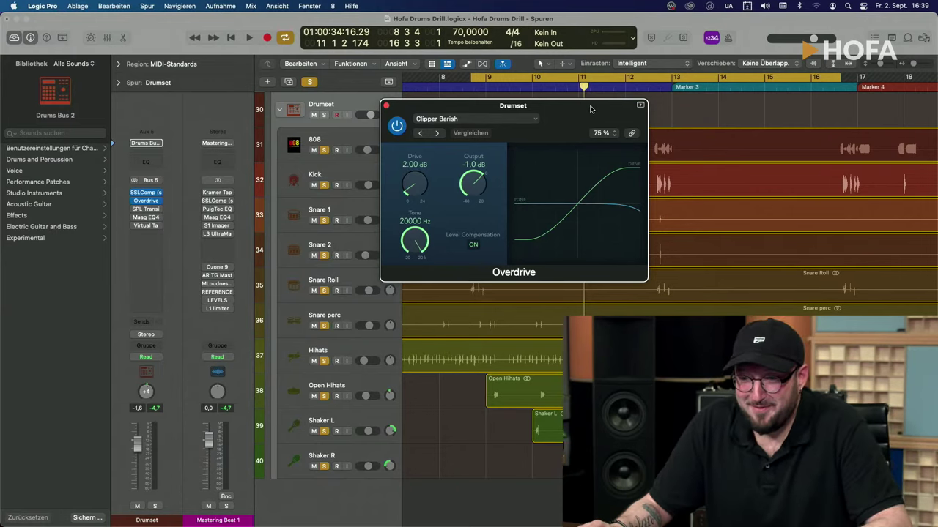
pyautogui.moveTo(579, 108); pyautogui.dragTo(383, 161)
pyautogui.click(518, 96)
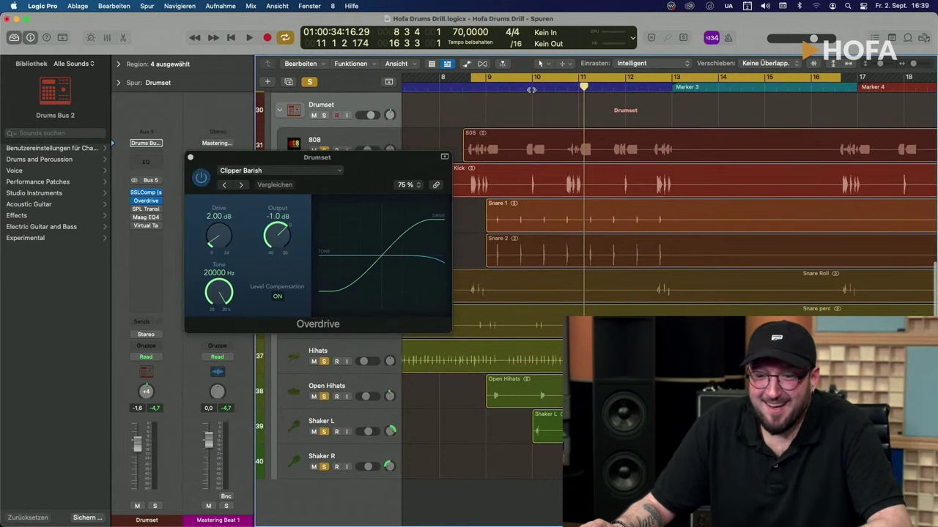
pyautogui.moveTo(408, 159); pyautogui.dragTo(578, 161)
pyautogui.press('space')
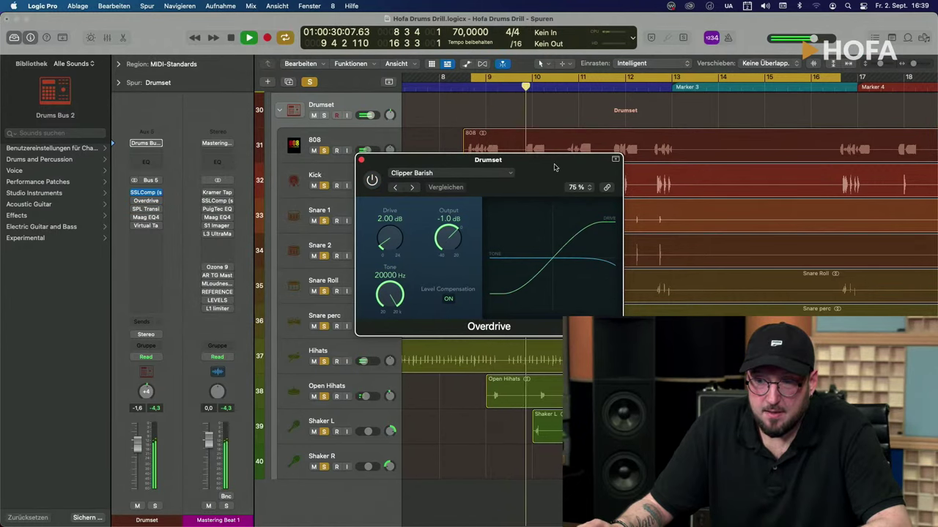
pyautogui.press('space')
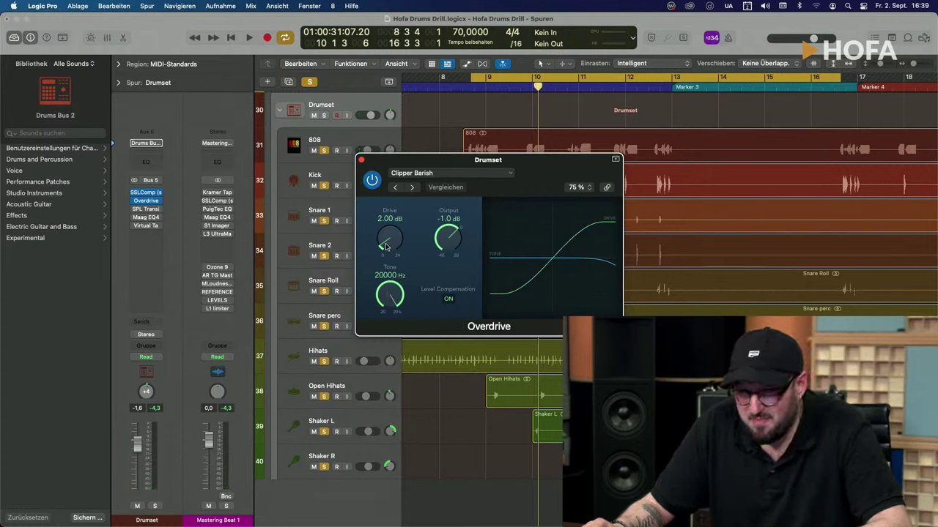
# - Replay the drum cycle with Overdrive bypassed, and switch the plug-in on during playback to compare the sound
pyautogui.click(520, 102)
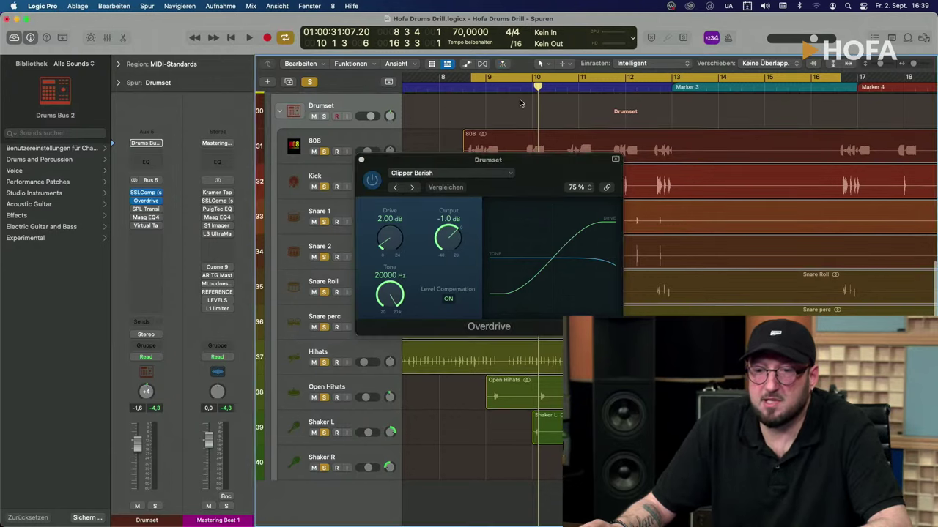
pyautogui.click(487, 158)
pyautogui.press('space')
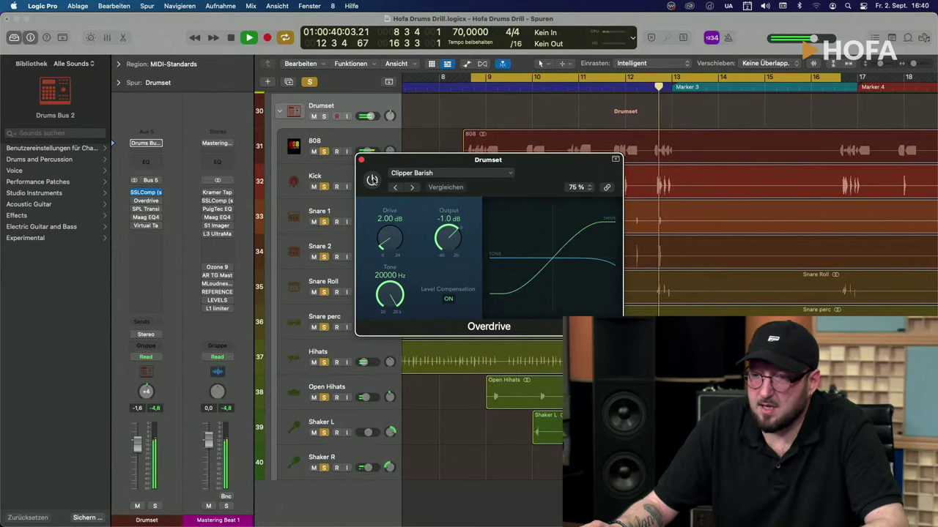
pyautogui.click(372, 180)
pyautogui.press('space')
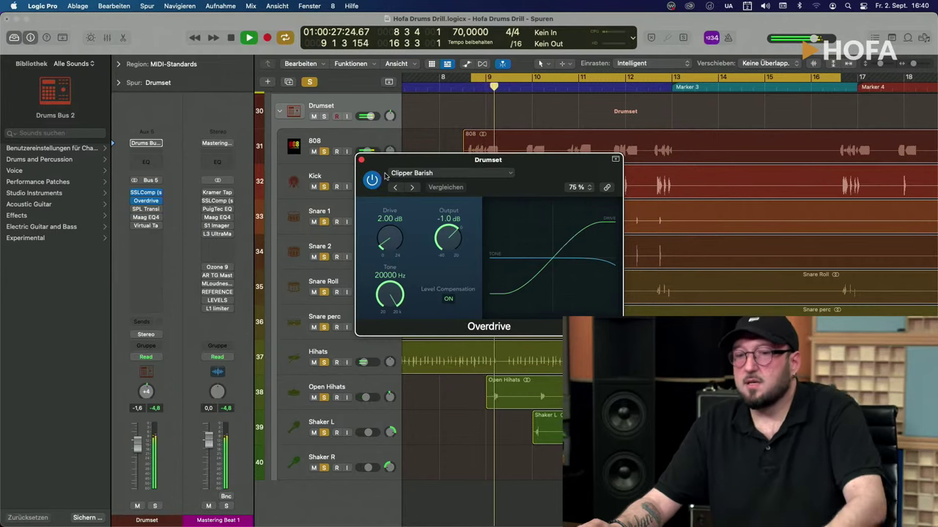
pyautogui.press('space')
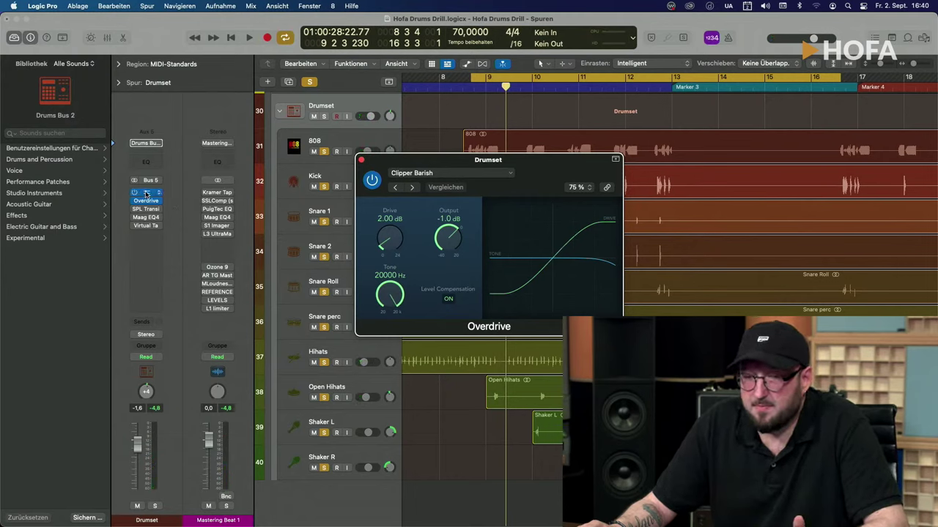
# - Open the Drumset bus's SPL Transient Designer, play the cycle with it bypassed, and enable it during playback to compare the drums
pyautogui.click(361, 160)
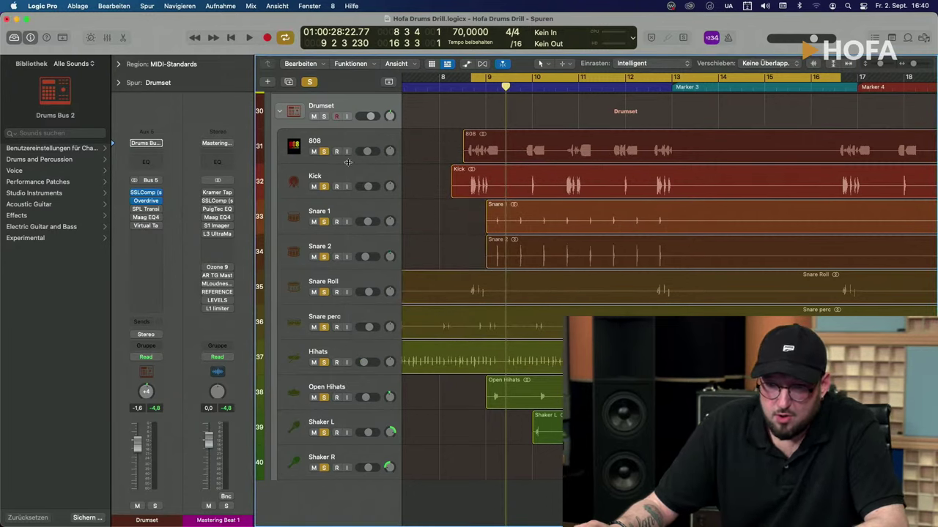
pyautogui.click(146, 210)
pyautogui.moveTo(393, 139); pyautogui.dragTo(405, 130)
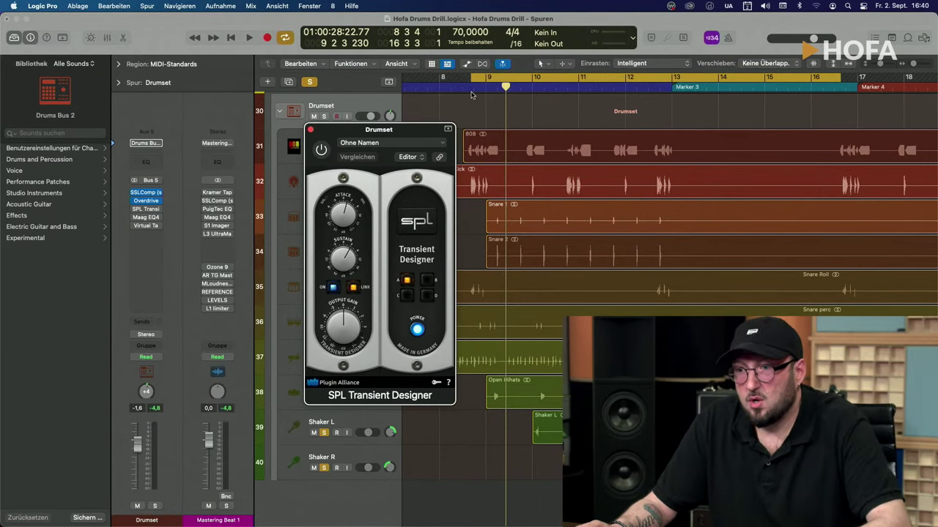
pyautogui.scroll(-1, 472, 95)
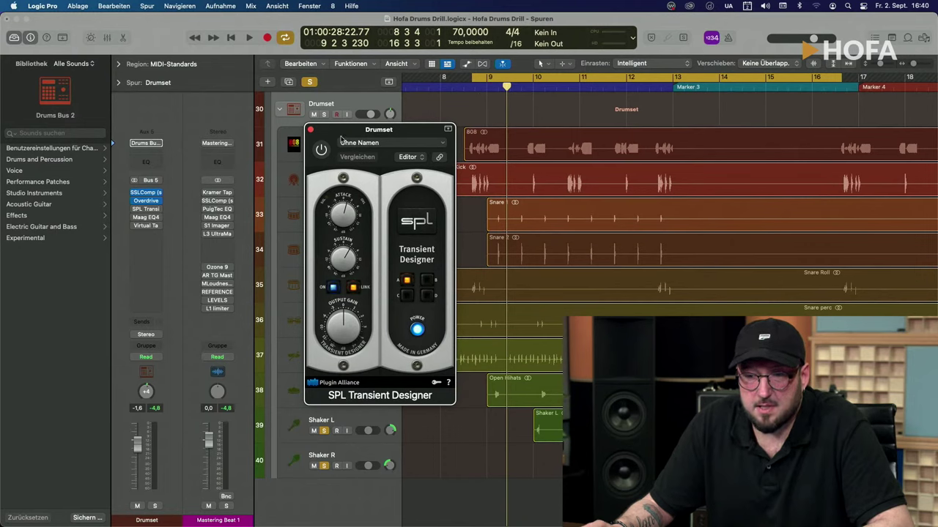
pyautogui.click(470, 87)
pyautogui.press('space')
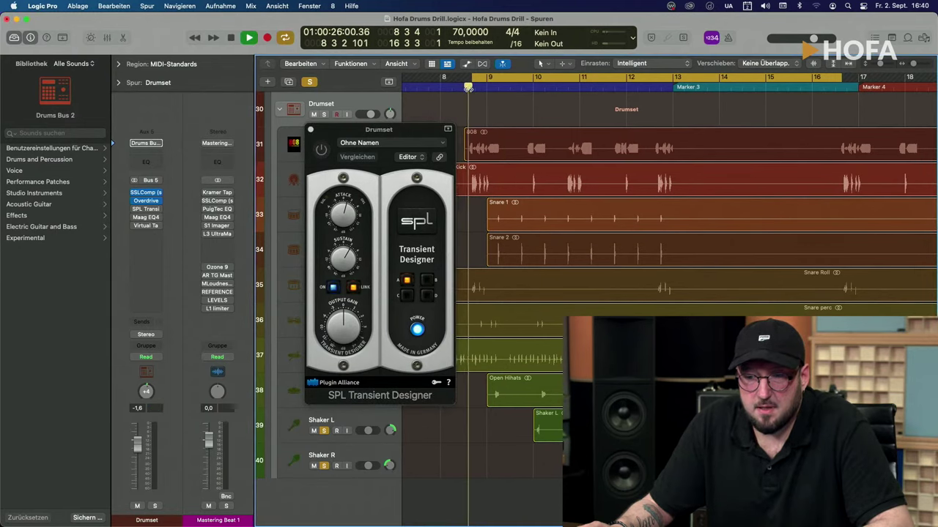
pyautogui.click(321, 150)
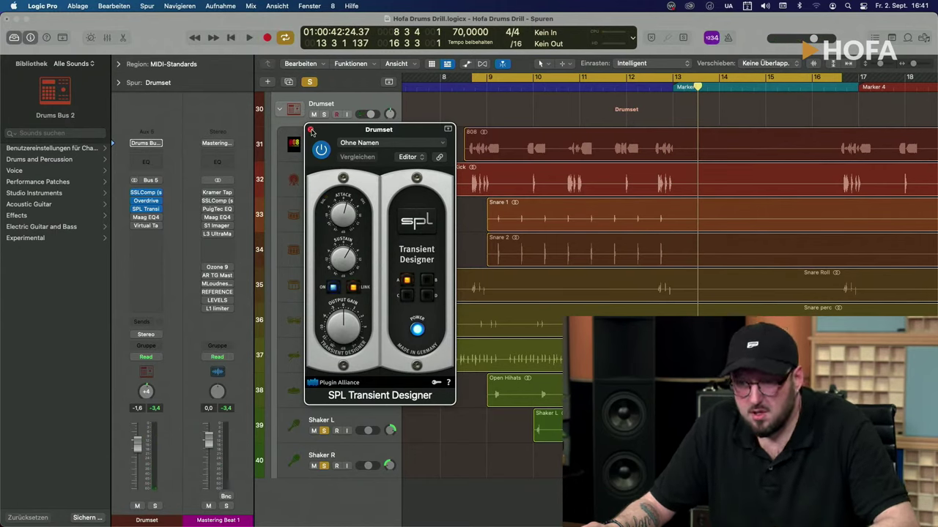
pyautogui.click(311, 131)
# - Open the Maag EQ4 on the Drumset bus and compare the looped drums with the EQ bypassed and enabled, leaving it enabled
pyautogui.click(147, 217)
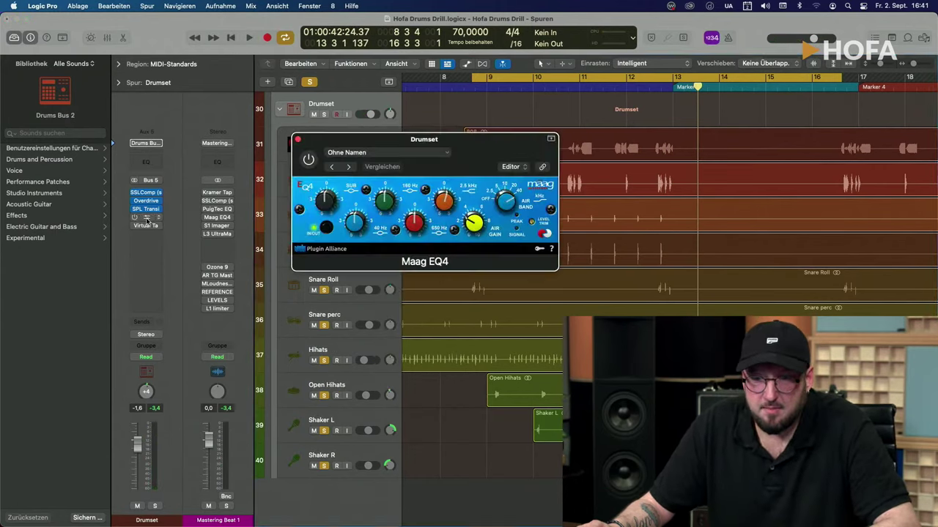
pyautogui.moveTo(468, 156); pyautogui.dragTo(552, 129)
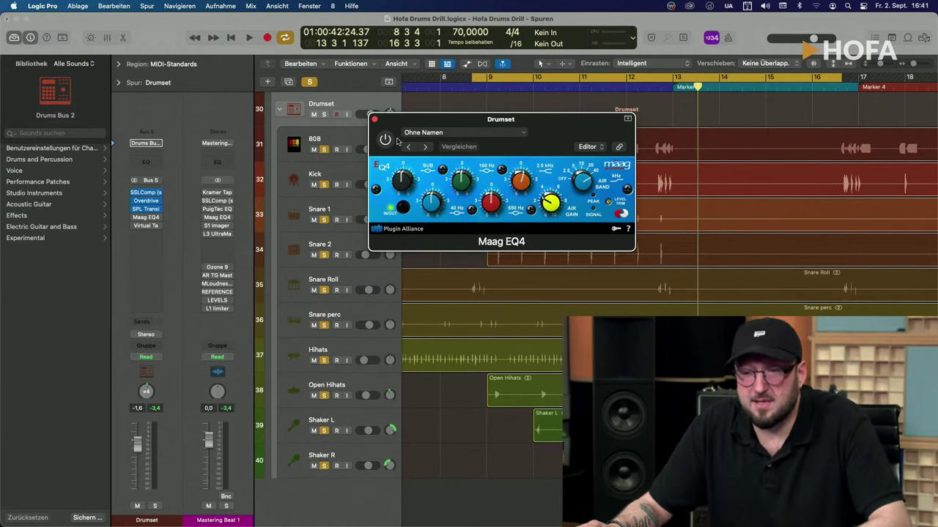
pyautogui.moveTo(470, 122); pyautogui.dragTo(469, 131)
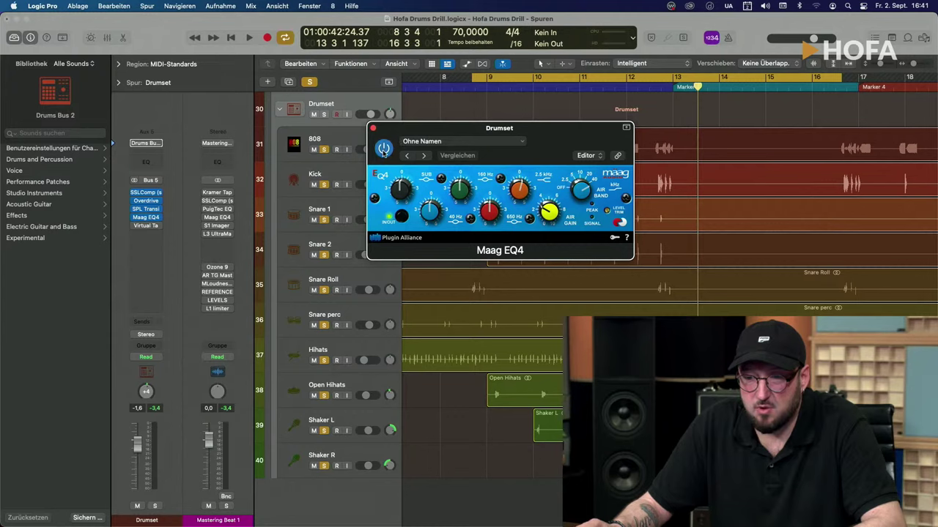
pyautogui.click(383, 152)
pyautogui.press('space')
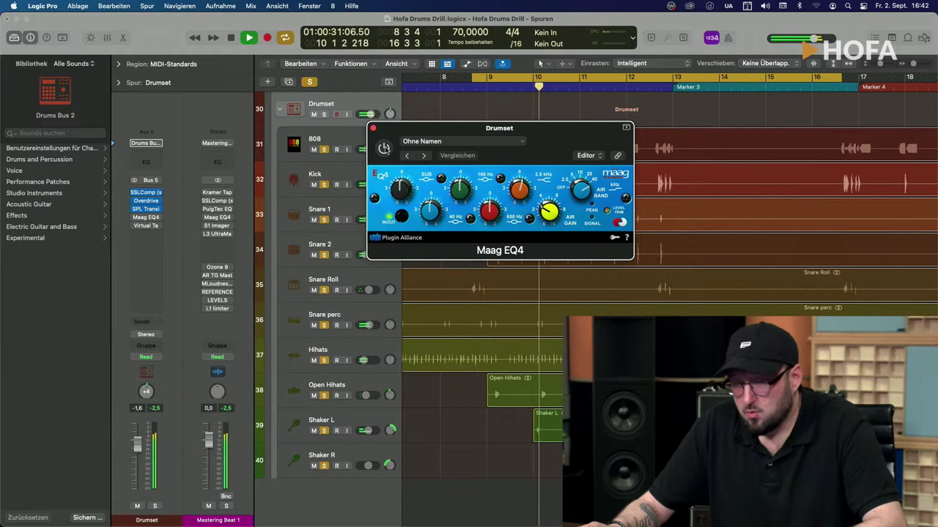
pyautogui.press('space')
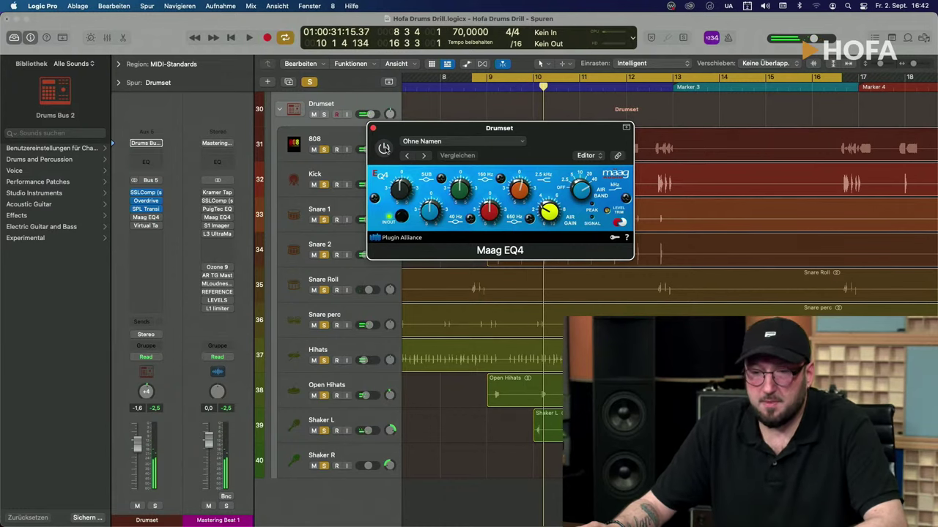
pyautogui.click(384, 148)
pyautogui.press('space')
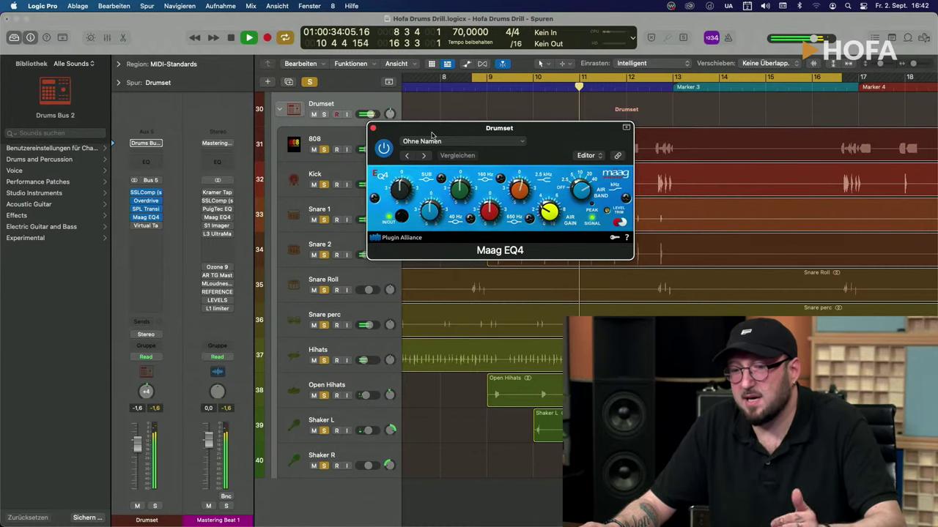
pyautogui.press('space')
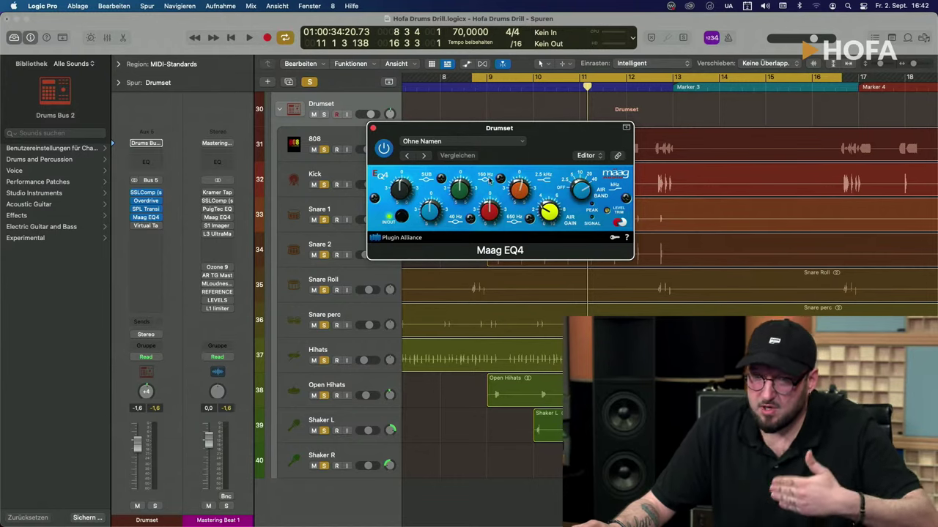
pyautogui.click(373, 128)
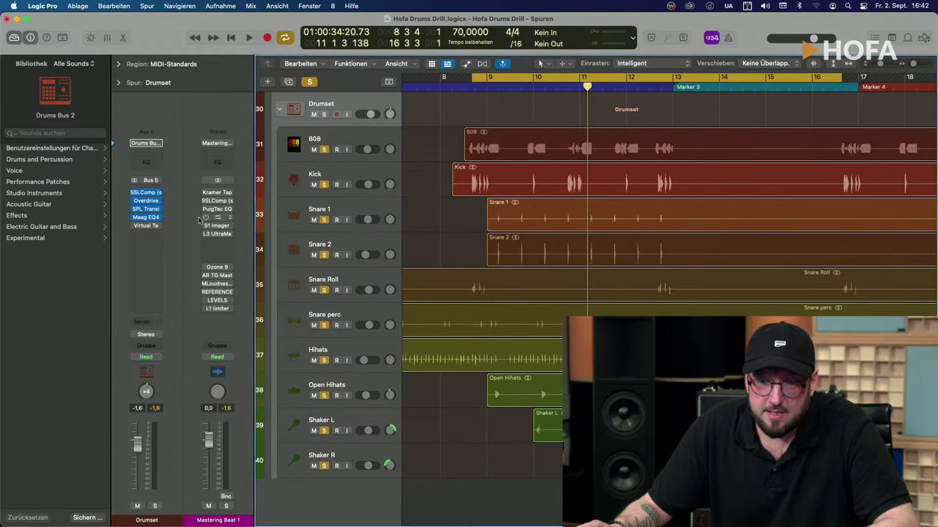
# - Open Virtual Tape Machines on the Drumset bus, play the cycle with it bypassed, and enable it during playback
pyautogui.click(144, 228)
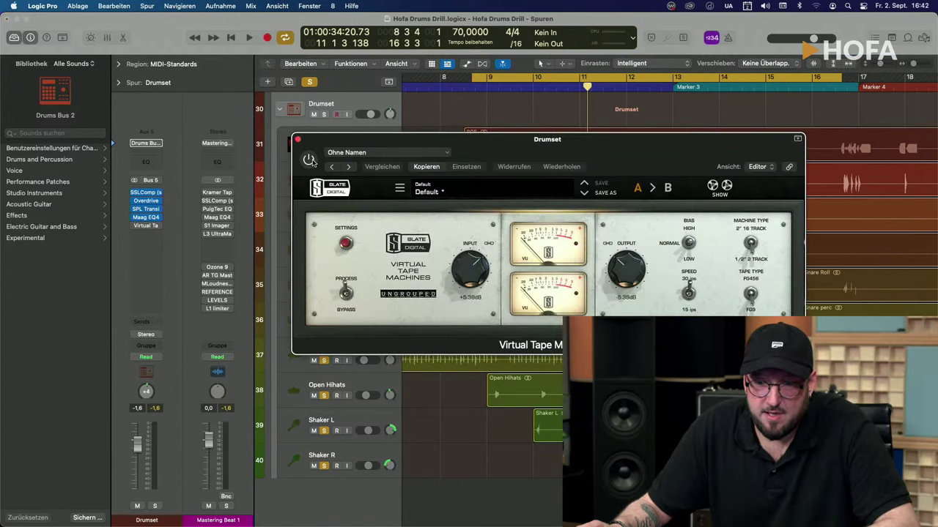
pyautogui.moveTo(542, 154); pyautogui.dragTo(517, 153)
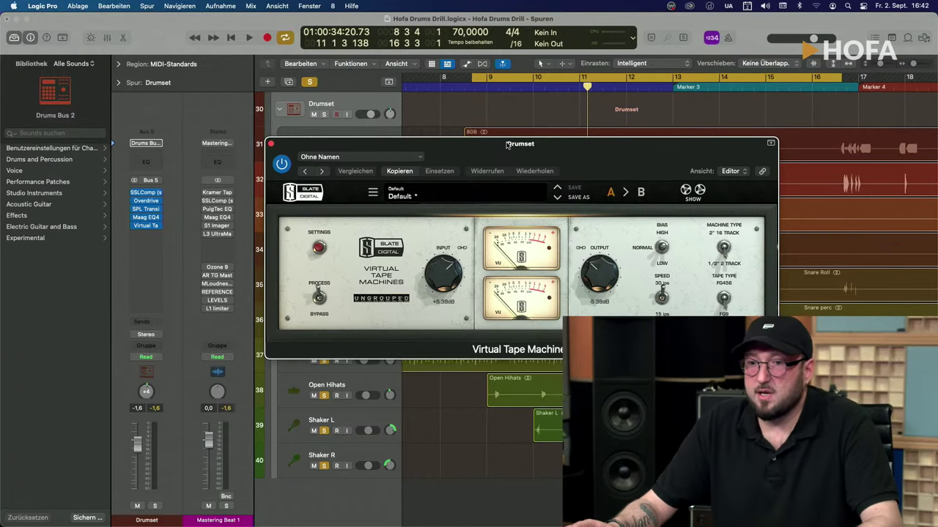
pyautogui.moveTo(506, 144); pyautogui.dragTo(496, 217)
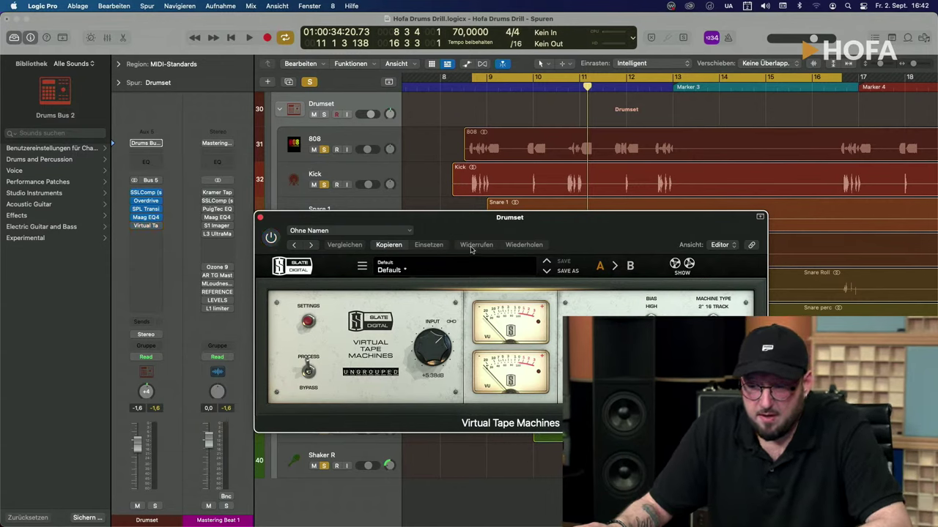
pyautogui.press('space')
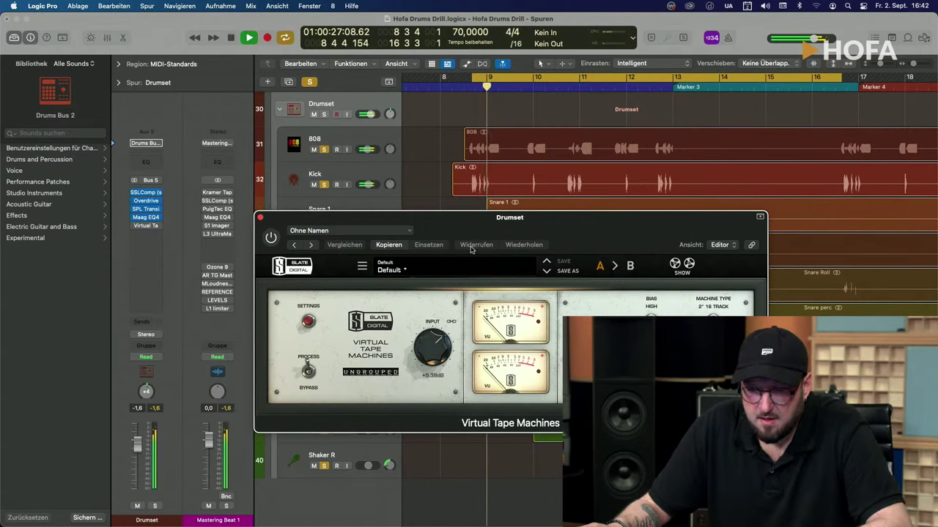
pyautogui.click(271, 238)
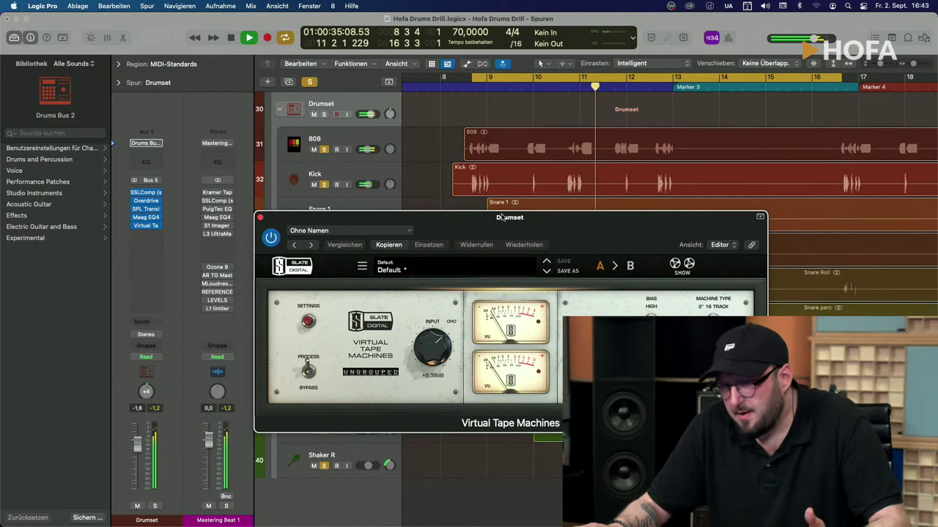
# - Demonstrate the tape saturation drive by varying the Virtual Tape Machines input level, and leave the input at +5.08 dB
pyautogui.moveTo(496, 226); pyautogui.dragTo(509, 184)
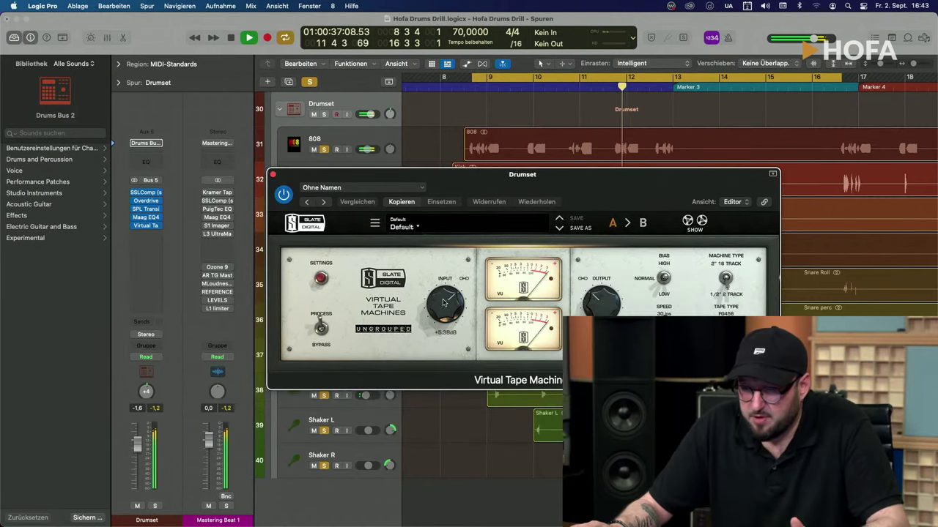
pyautogui.moveTo(443, 302)
pyautogui.mouseDown()
pyautogui.moveTo(443, 386)
pyautogui.moveTo(431, 292)
pyautogui.mouseUp()
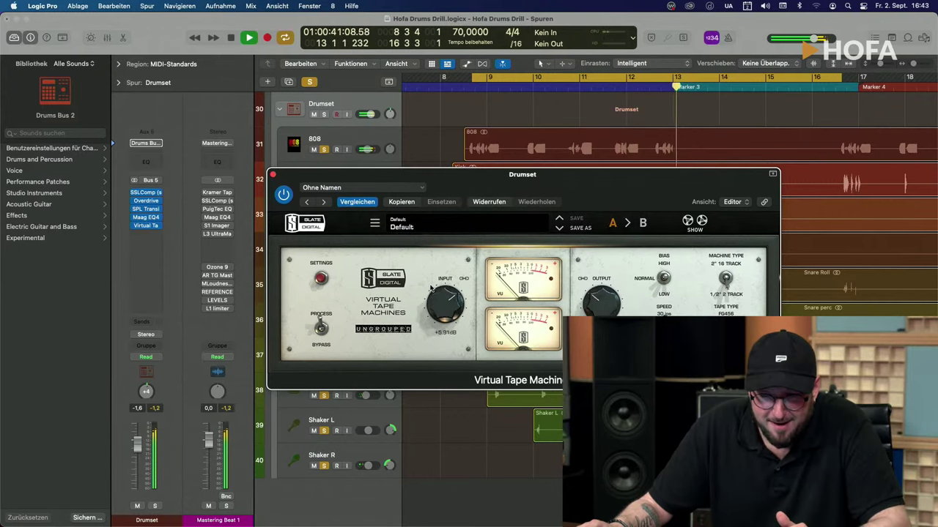
pyautogui.press('space')
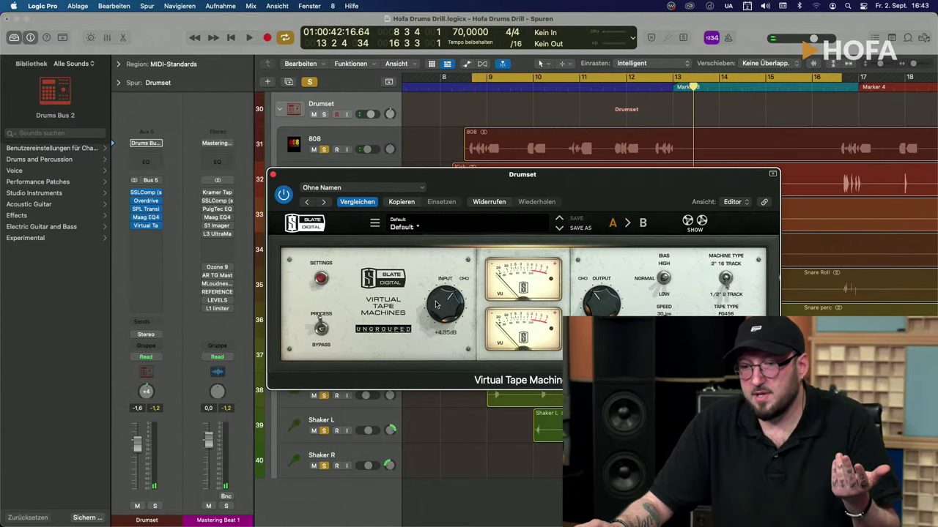
pyautogui.moveTo(435, 303); pyautogui.dragTo(437, 304)
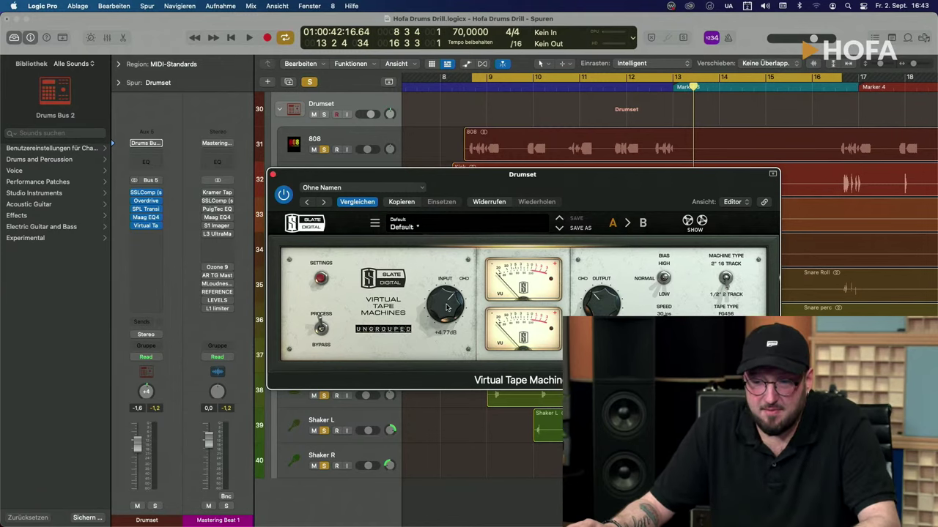
pyautogui.moveTo(446, 307); pyautogui.dragTo(447, 308)
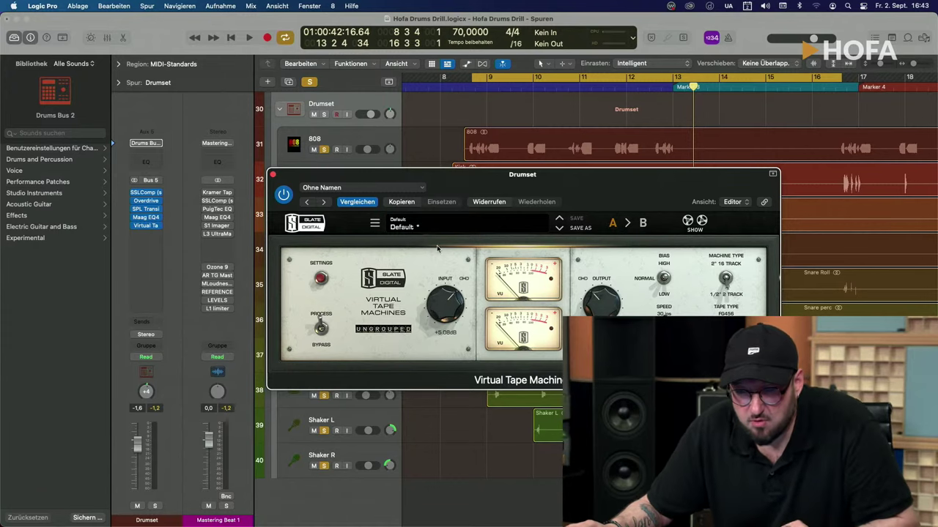
pyautogui.click(273, 174)
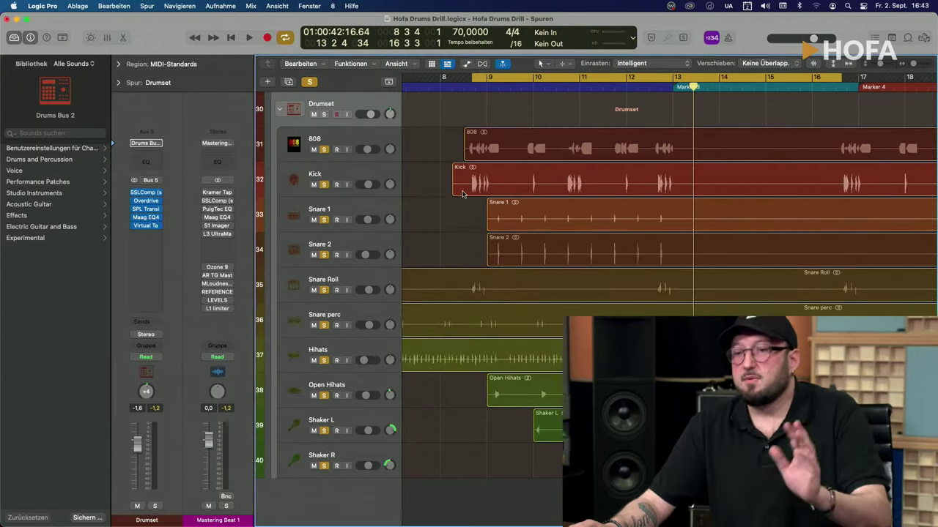
# - Replay the drum cycle from its start with all five Drumset bus plug-ins enabled to judge the complete processing chain
pyautogui.click(278, 109)
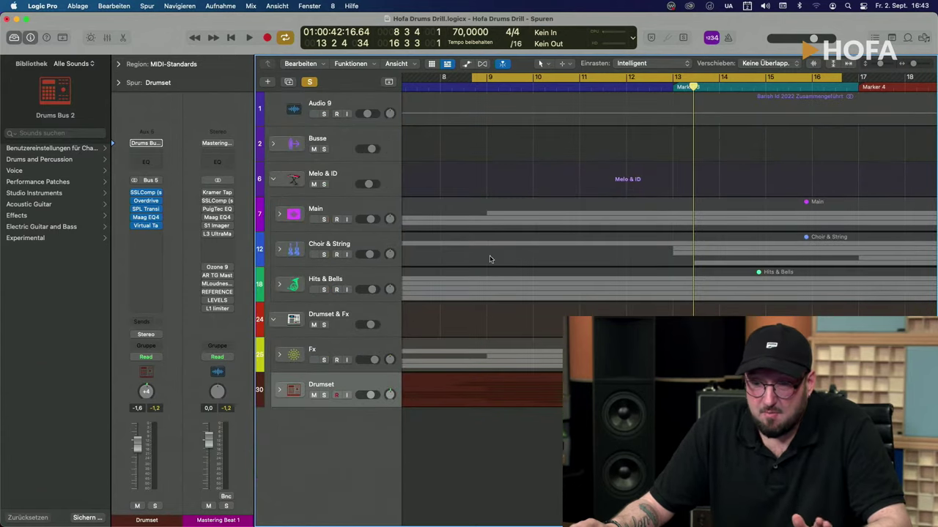
pyautogui.click(278, 390)
pyautogui.scroll(-8, 454, 220)
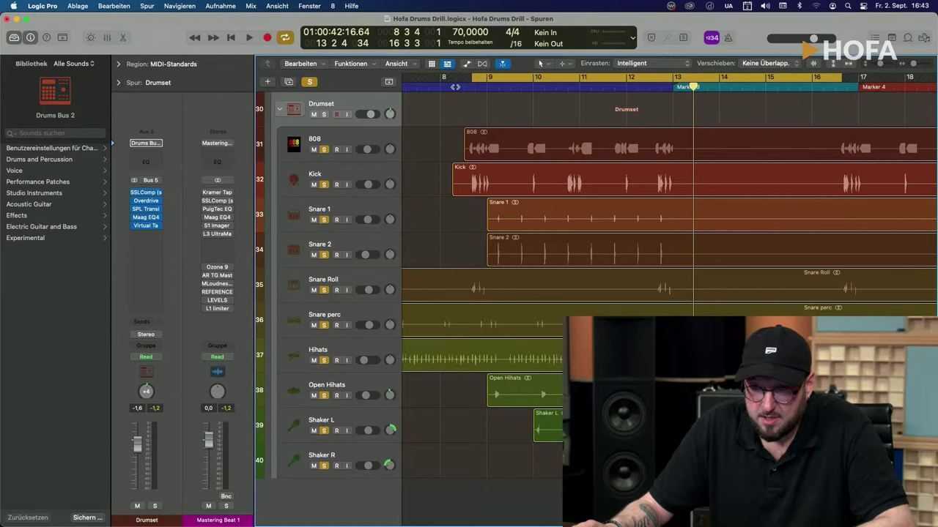
pyautogui.click(454, 80)
pyautogui.press('space')
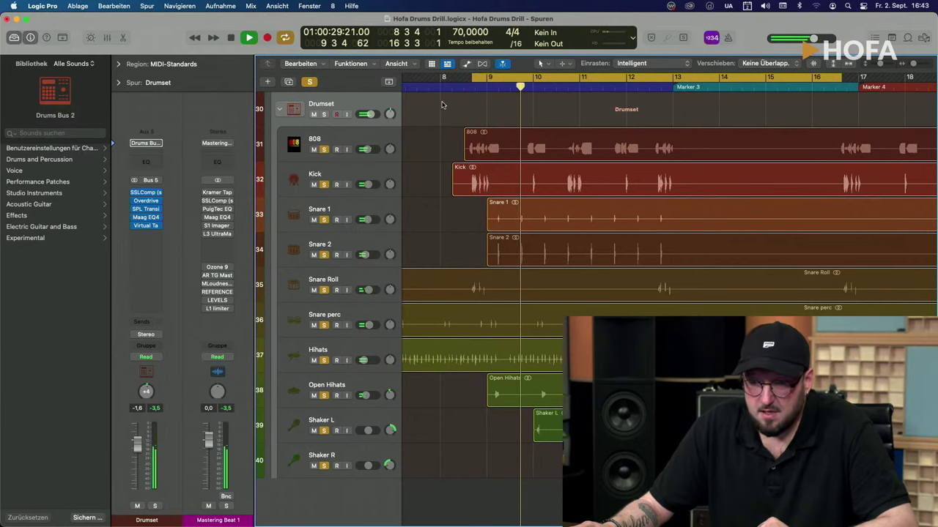
pyautogui.press('space')
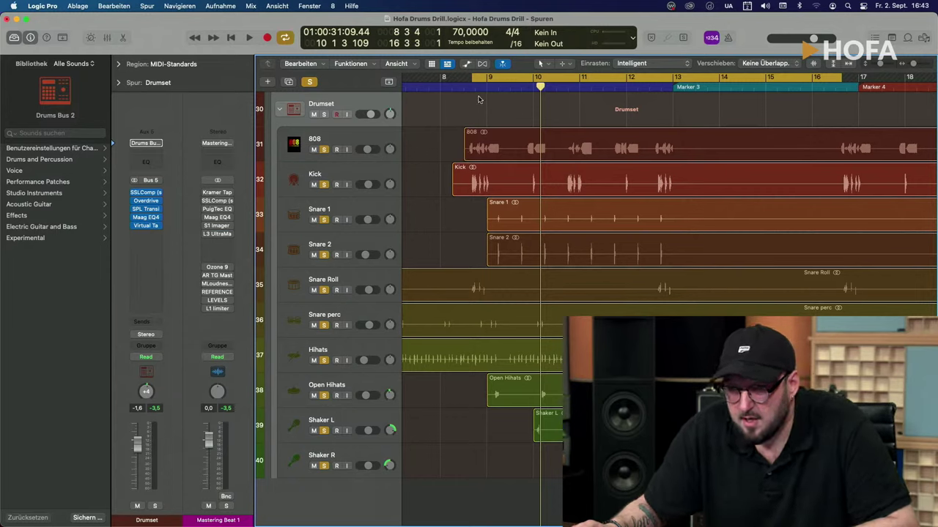
pyautogui.click(463, 79)
pyautogui.press('space')
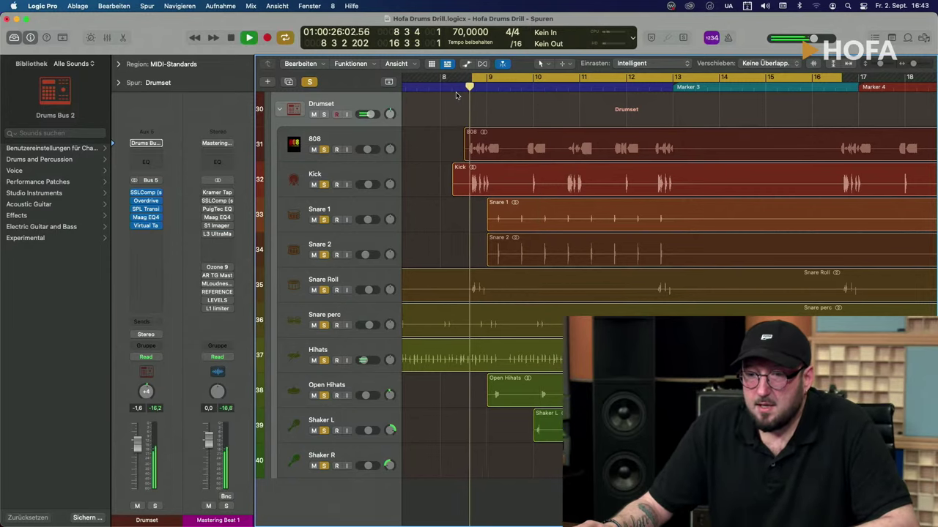
pyautogui.press('space')
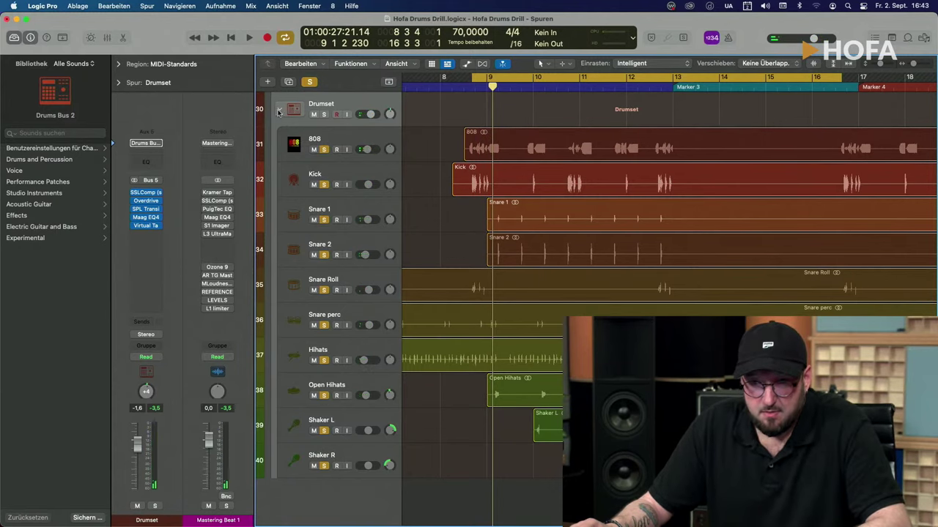
# - Collapse the Drumset and Drumset & Fx stacks, and select the Main track inside the expanded Melo & ID stack
pyautogui.click(280, 111)
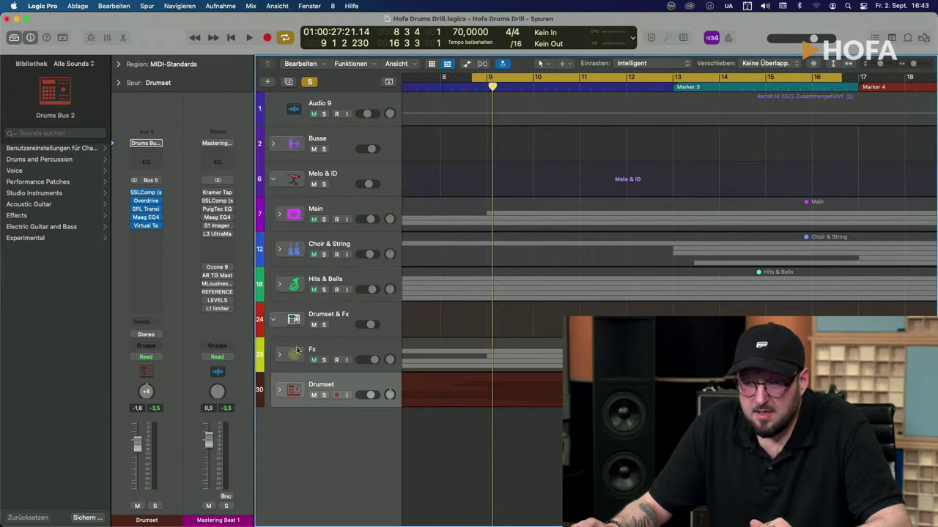
pyautogui.click(273, 179)
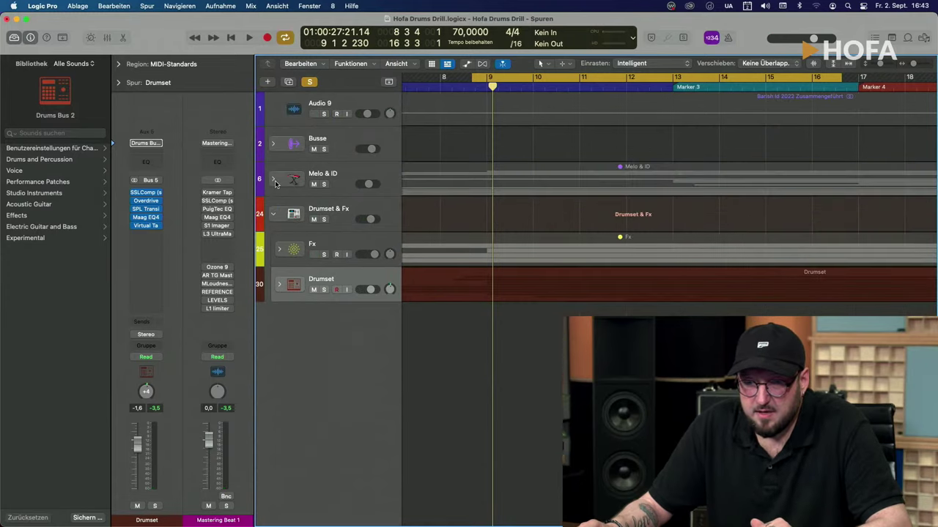
pyautogui.click(272, 214)
pyautogui.click(349, 176)
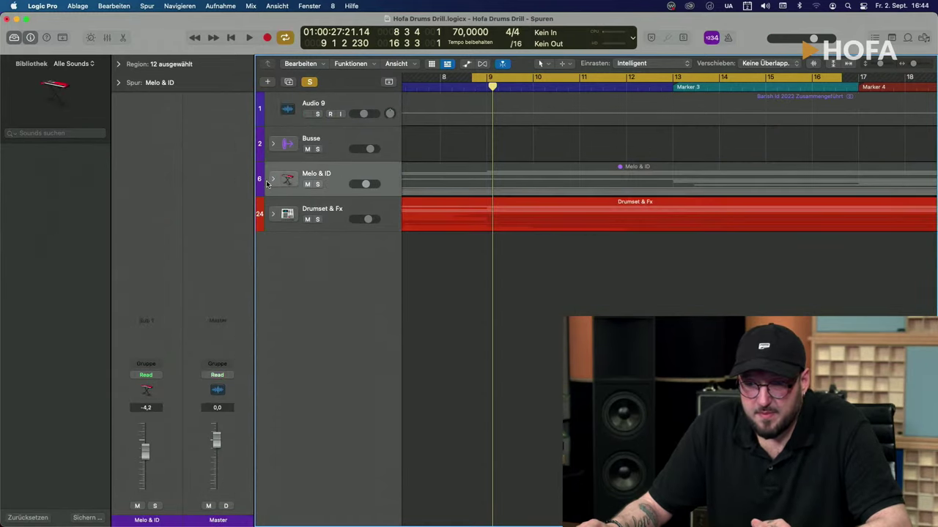
pyautogui.click(273, 180)
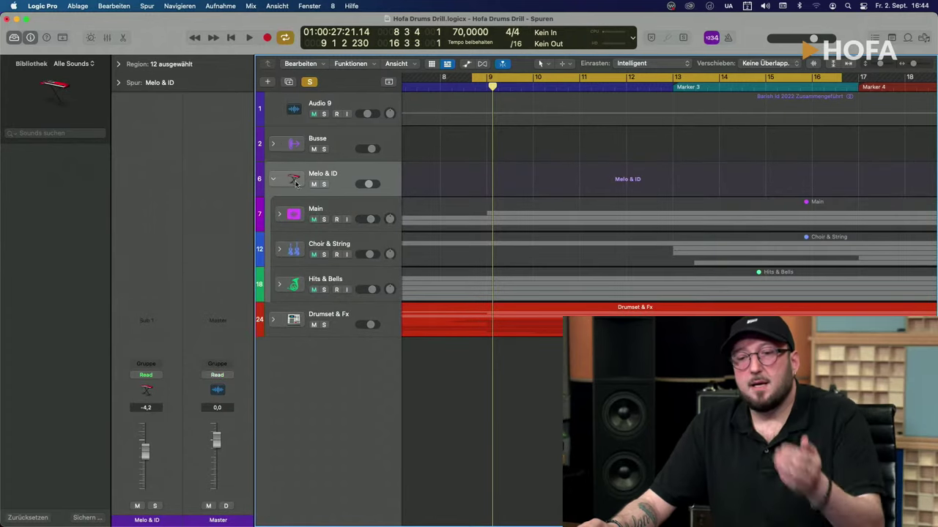
pyautogui.click(344, 211)
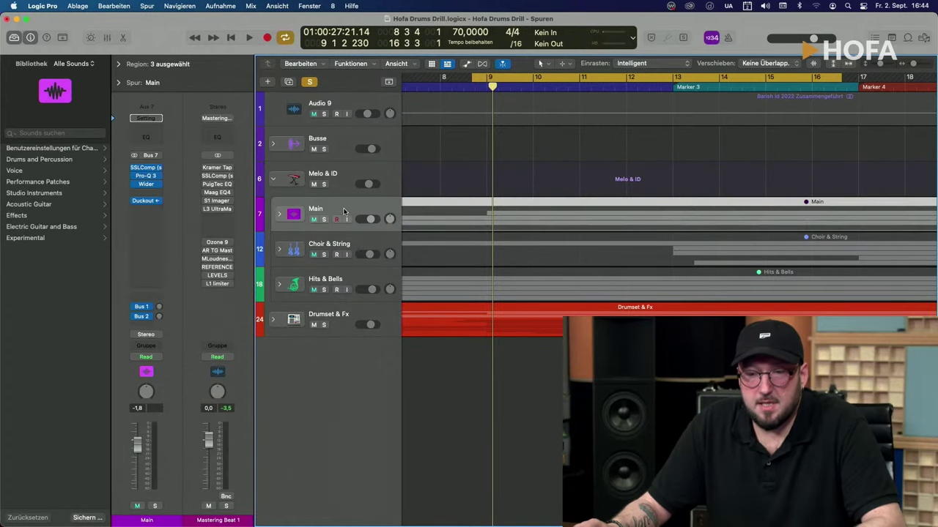
# - Expand the Main stack, step through the channel strips of its orchestral and intro tracks, and reselect the Main bus
pyautogui.click(279, 215)
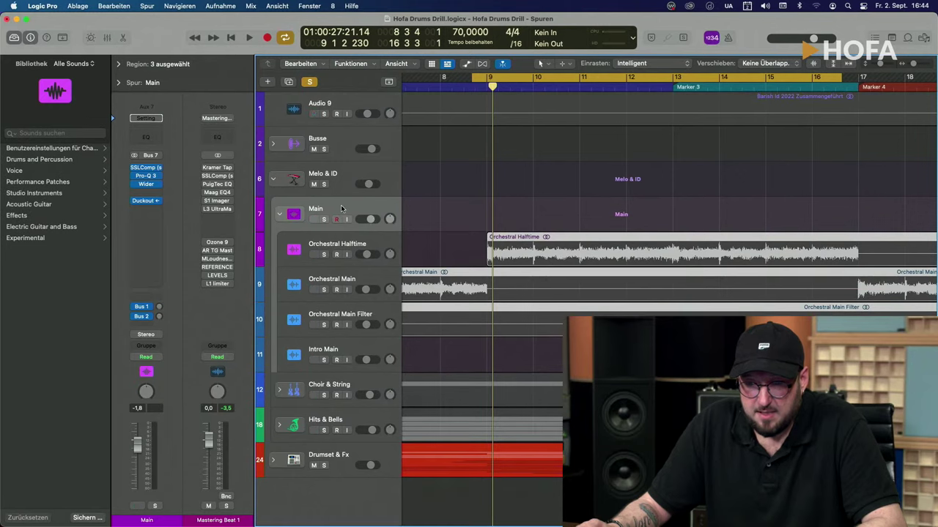
pyautogui.click(341, 209)
pyautogui.click(353, 243)
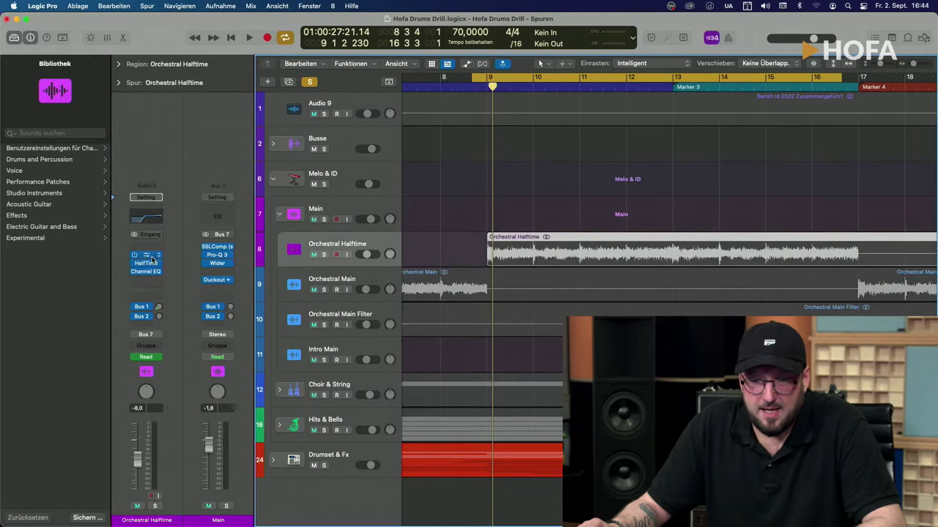
pyautogui.click(341, 276)
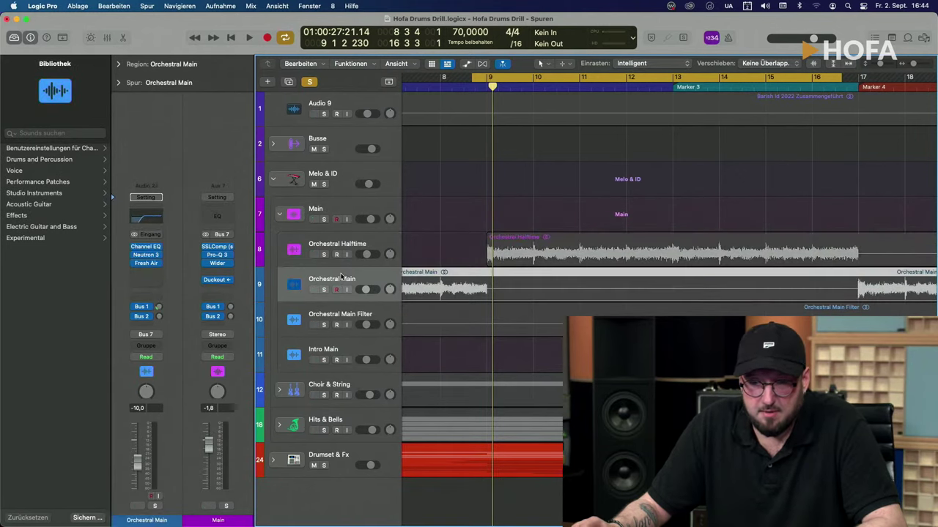
pyautogui.click(335, 312)
pyautogui.click(341, 347)
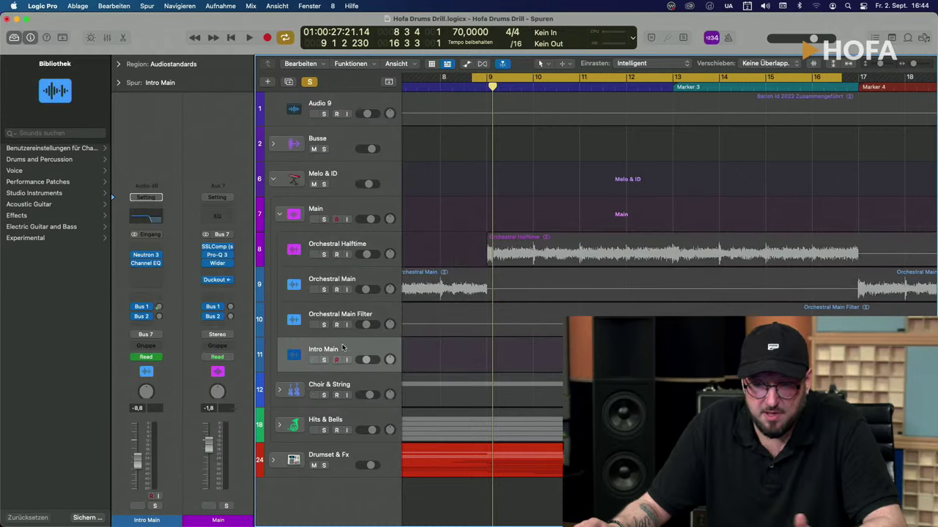
pyautogui.click(356, 244)
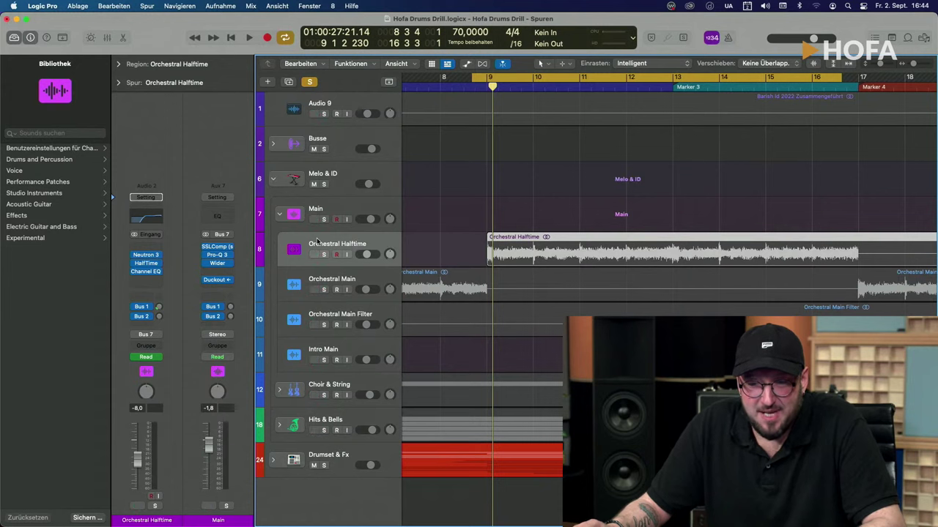
pyautogui.click(337, 208)
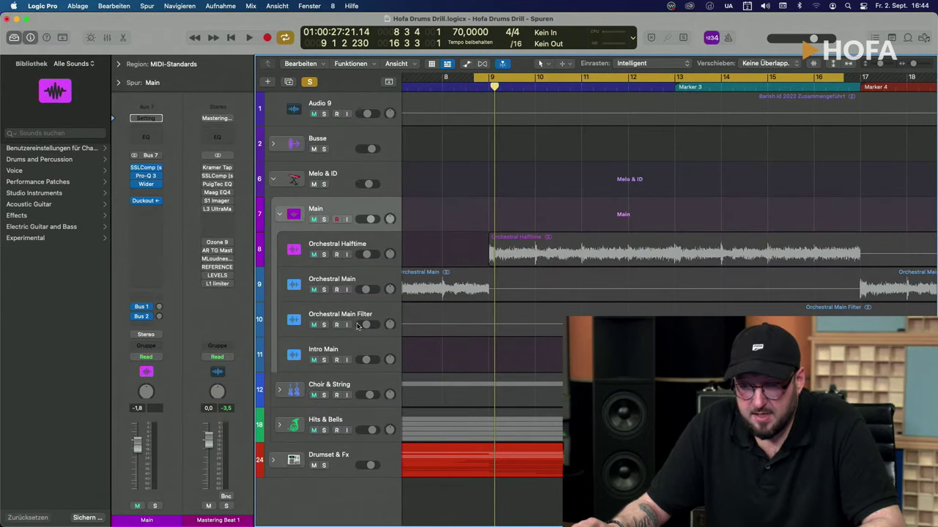
# - Open the SSLComp and Pro-Q 3 plug-ins of the Main bus and arrange their windows side by side
pyautogui.click(147, 168)
pyautogui.click(146, 175)
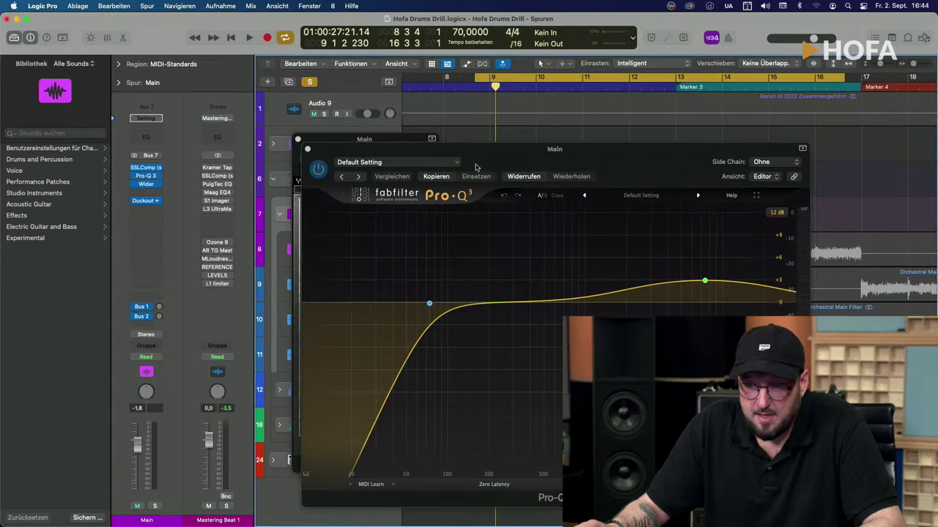
pyautogui.moveTo(477, 143); pyautogui.dragTo(699, 104)
pyautogui.moveTo(361, 144); pyautogui.dragTo(238, 41)
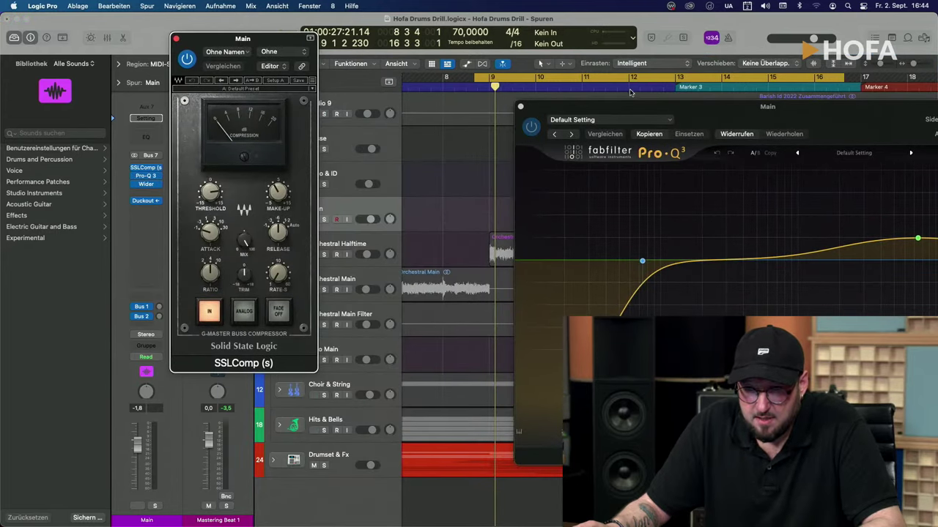
pyautogui.moveTo(628, 106); pyautogui.dragTo(495, 29)
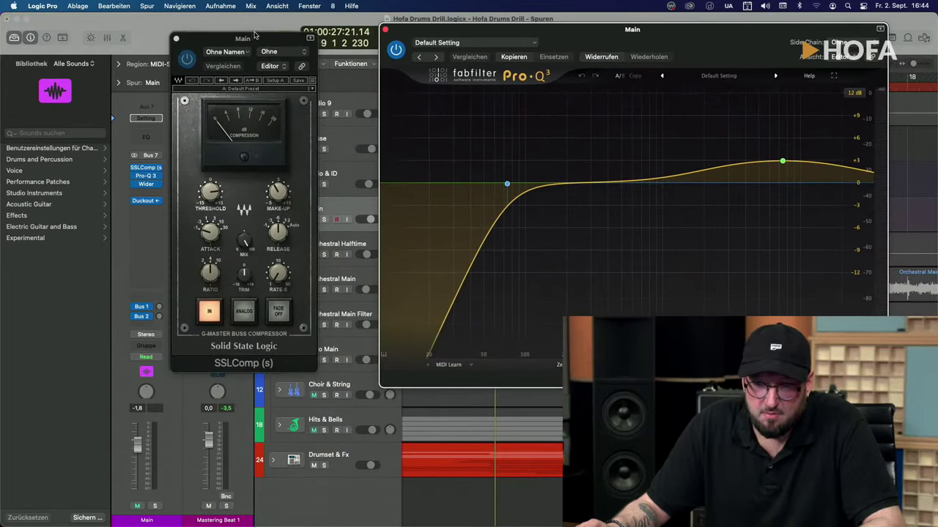
pyautogui.moveTo(254, 35); pyautogui.dragTo(320, 18)
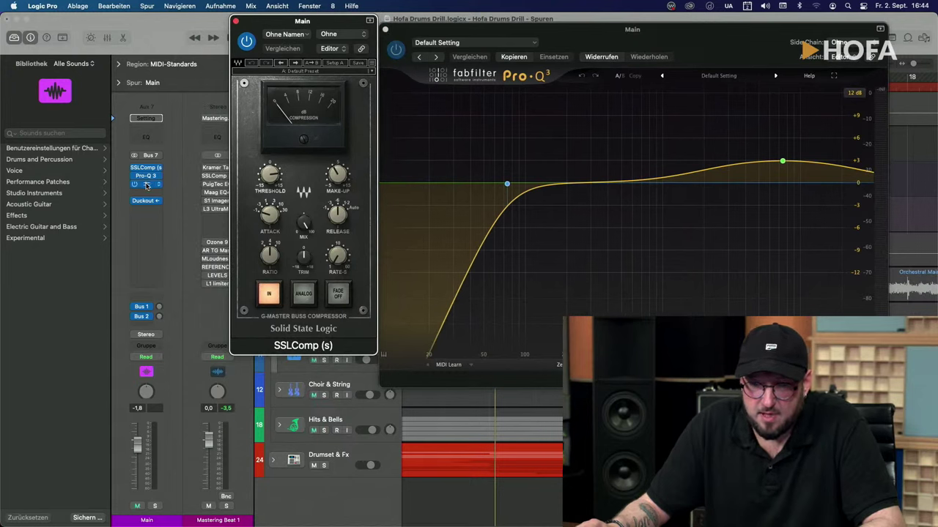
# - Open the Wider plug-in on the Main bus to review its width setting, and close all three plug-in windows
pyautogui.click(147, 185)
pyautogui.moveTo(481, 151); pyautogui.dragTo(608, 192)
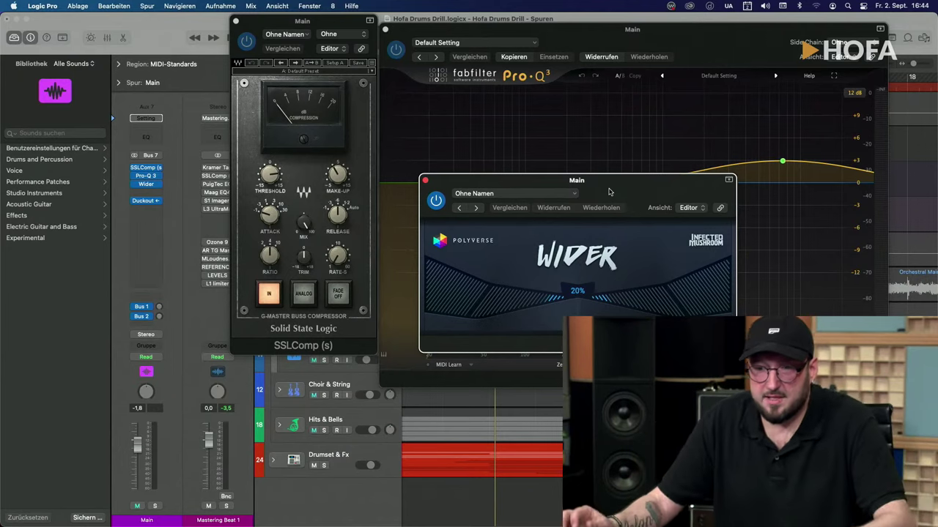
pyautogui.click(425, 181)
pyautogui.click(235, 20)
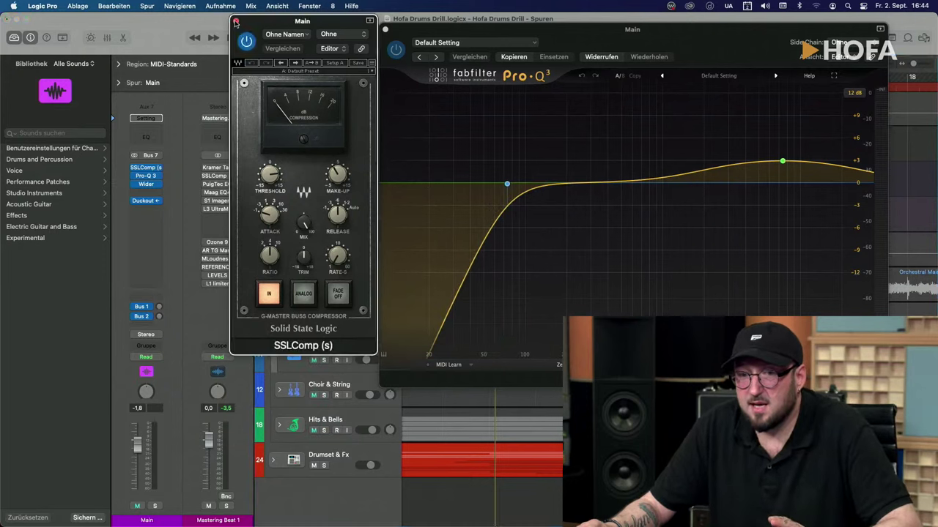
pyautogui.click(385, 30)
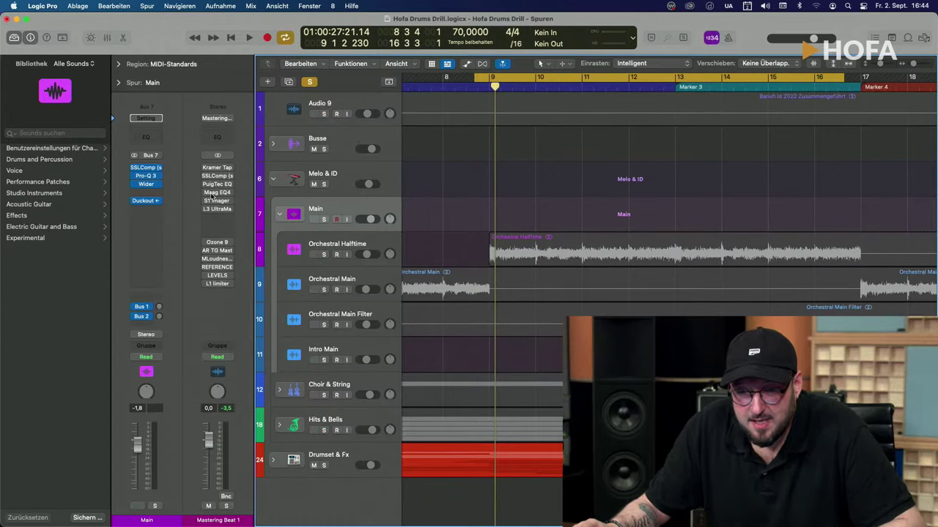
# - Open Duckout on the Main bus, demonstrate its main ducking knob with small turns, and close the plug-in
pyautogui.click(142, 203)
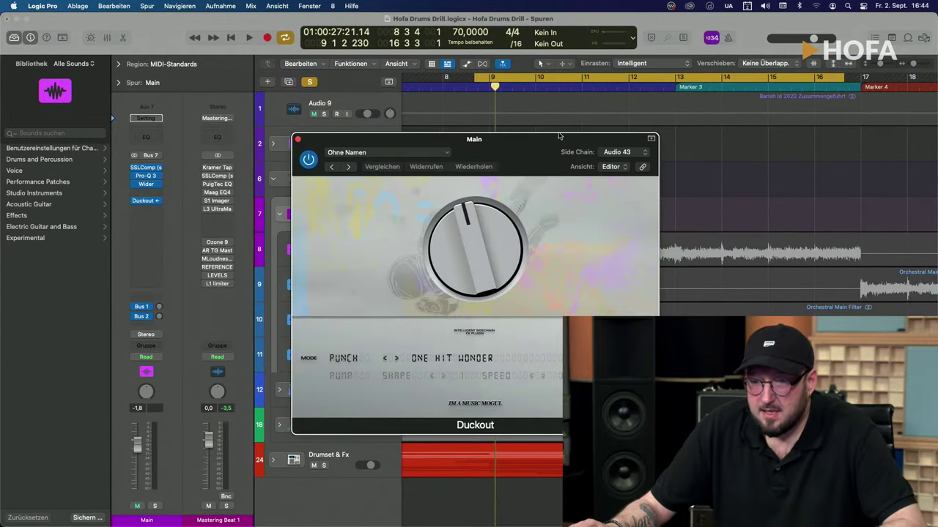
pyautogui.moveTo(516, 154); pyautogui.dragTo(532, 95)
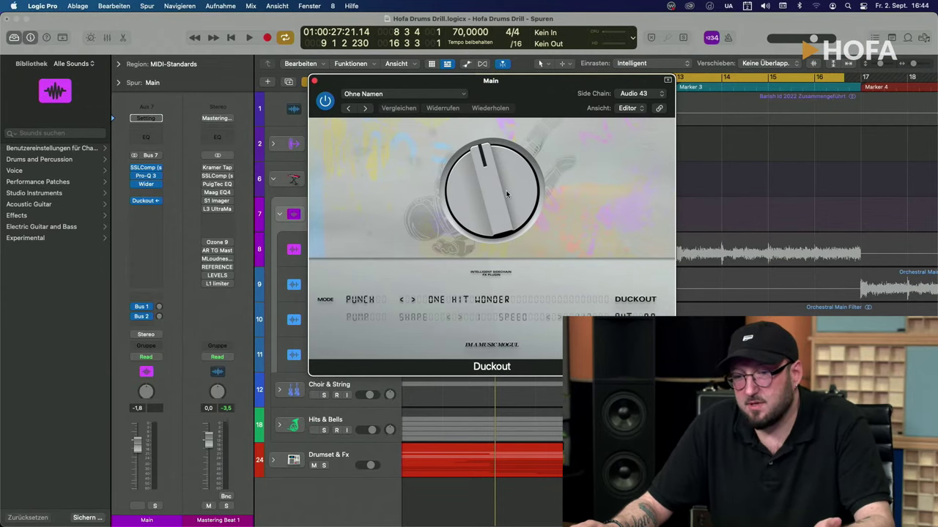
pyautogui.moveTo(486, 194); pyautogui.dragTo(492, 196)
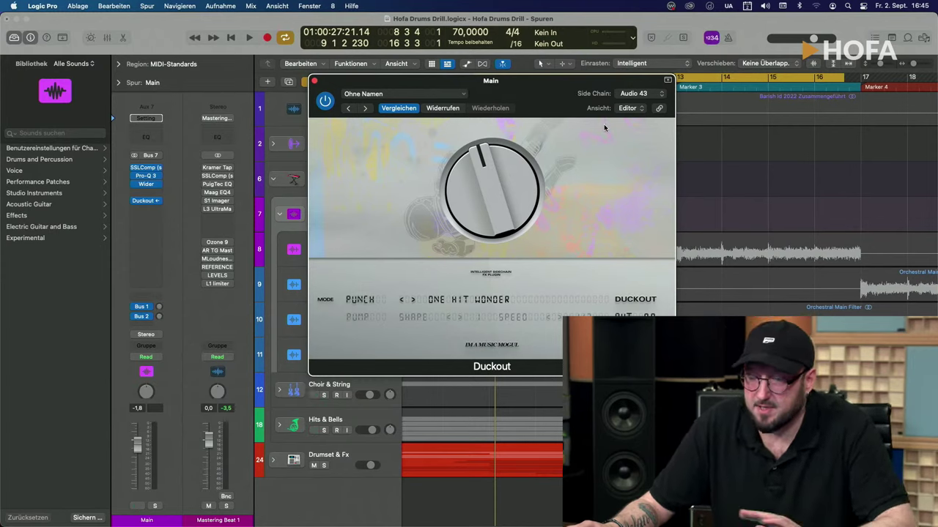
pyautogui.moveTo(483, 181); pyautogui.dragTo(484, 183)
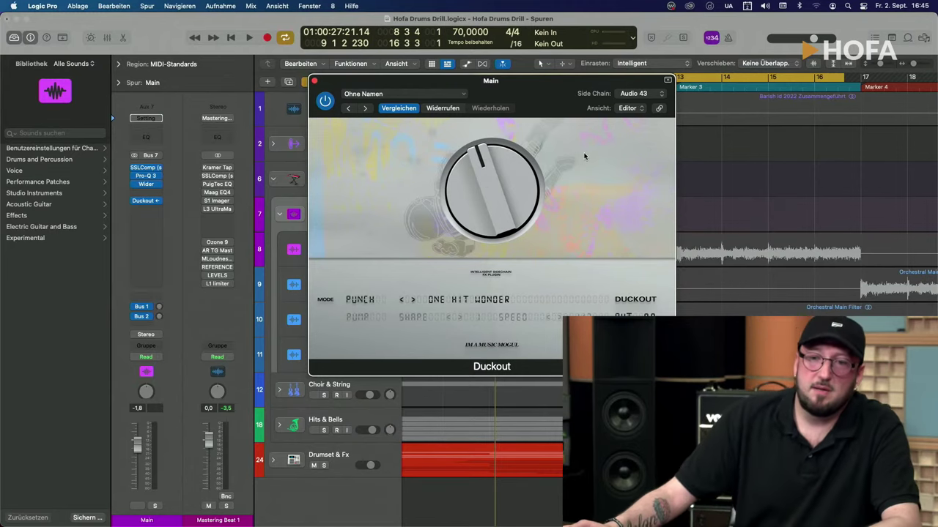
pyautogui.click(314, 82)
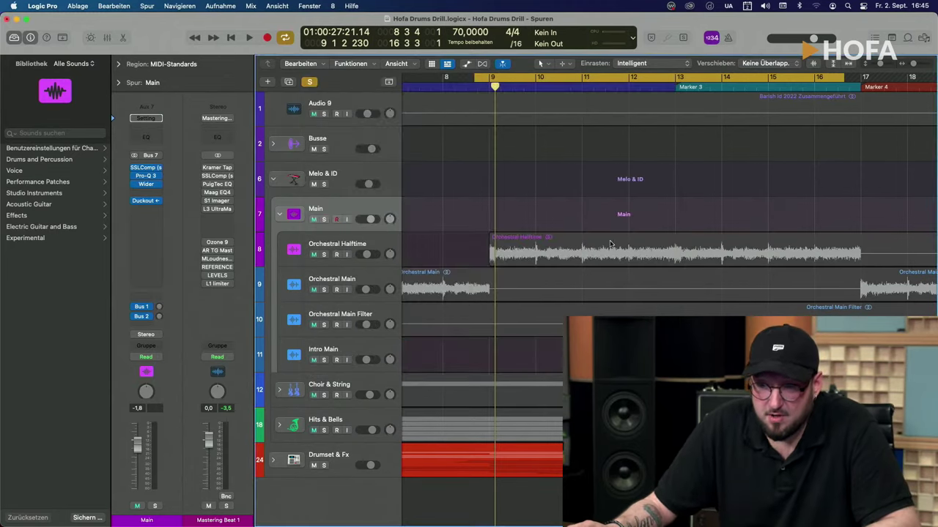
# - Collapse the Main stack, clear all track solos, and play the full beat from bar 9 to about bar 12
pyautogui.click(278, 216)
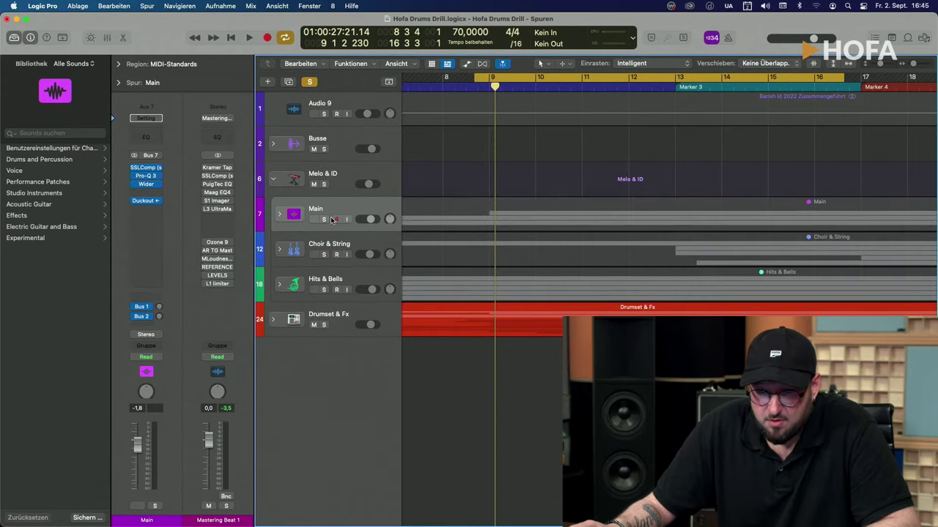
pyautogui.click(310, 82)
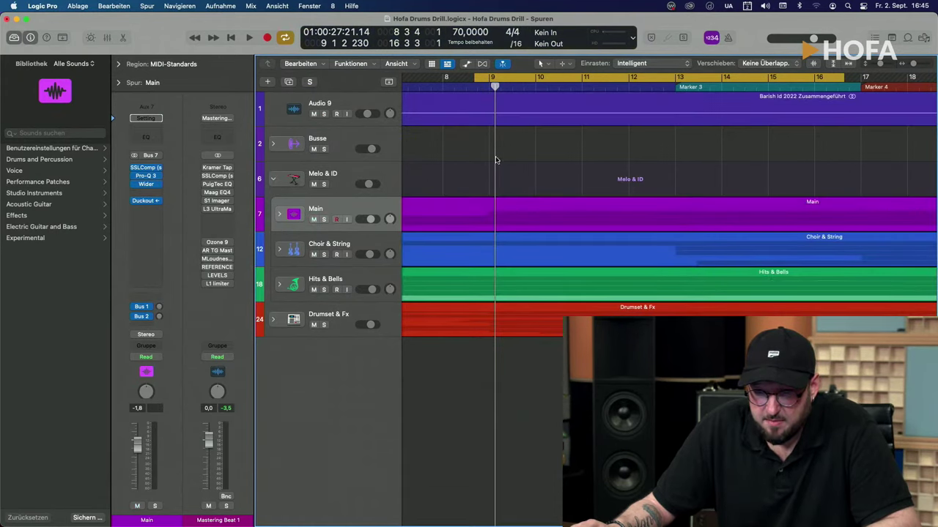
pyautogui.press('space')
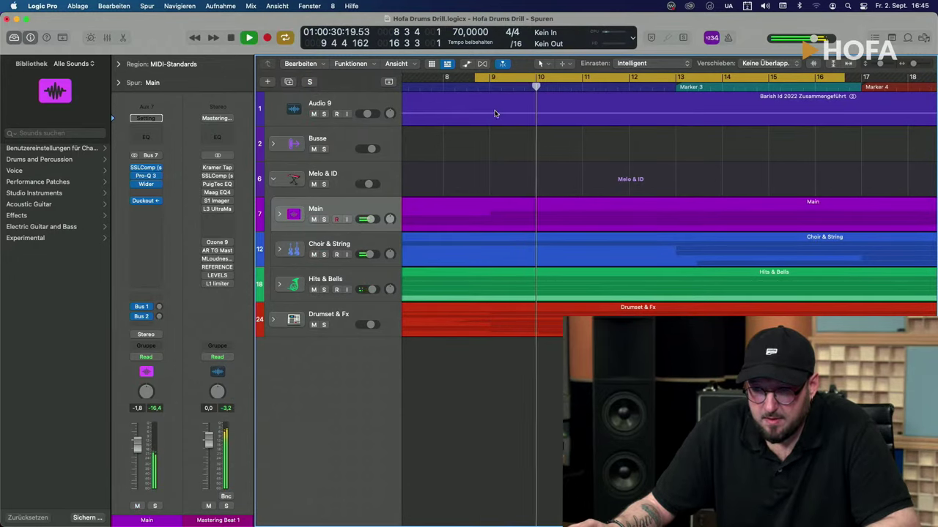
pyautogui.hscroll(2, 494, 152)
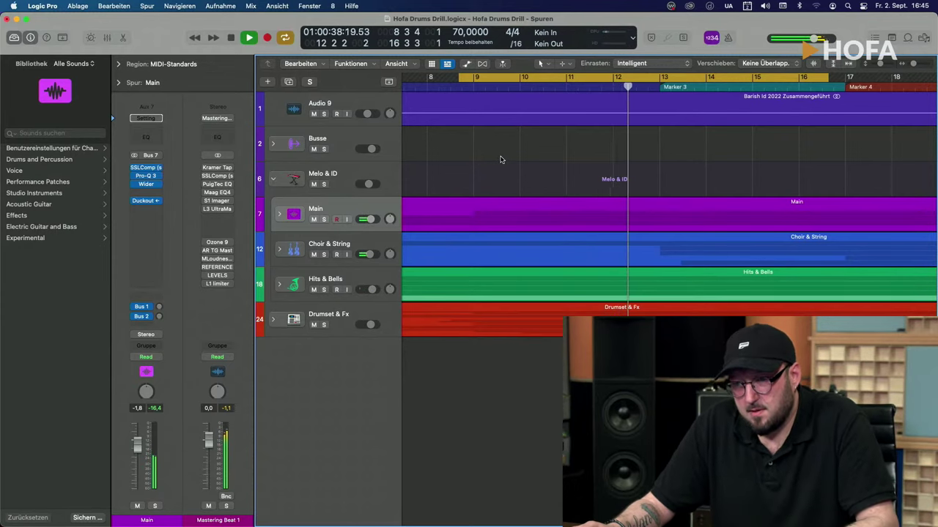
pyautogui.press('space')
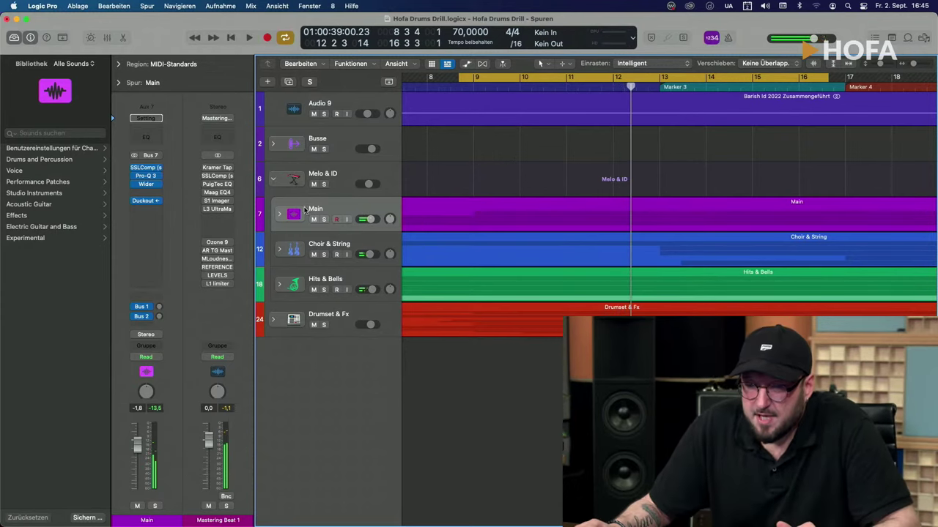
# - Examine the insert chains of the Main, Choir & String and Hits & Bells groups within the Melo & ID stack
pyautogui.click(278, 216)
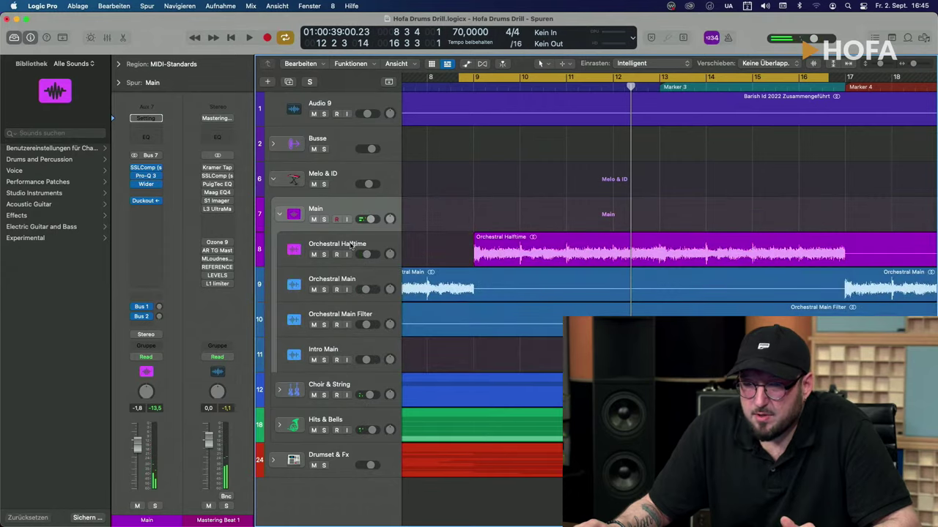
pyautogui.click(279, 214)
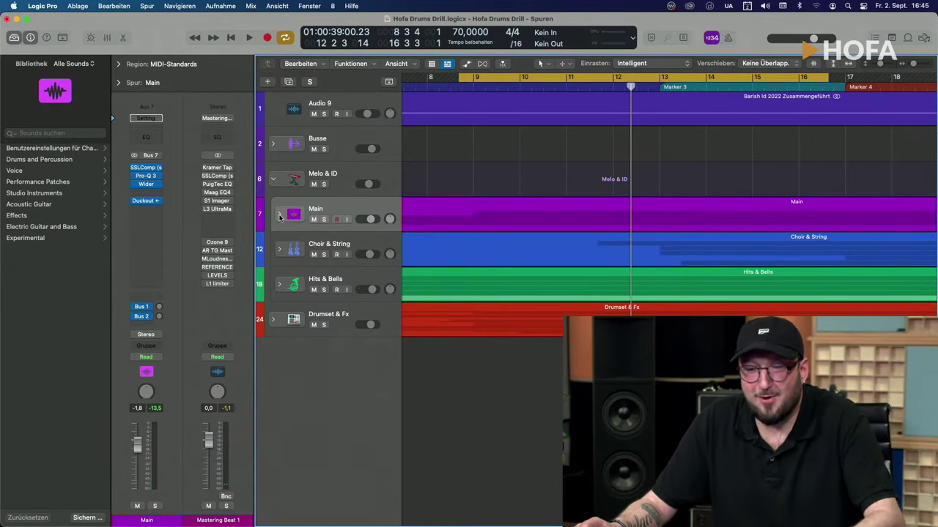
pyautogui.click(383, 175)
pyautogui.click(344, 212)
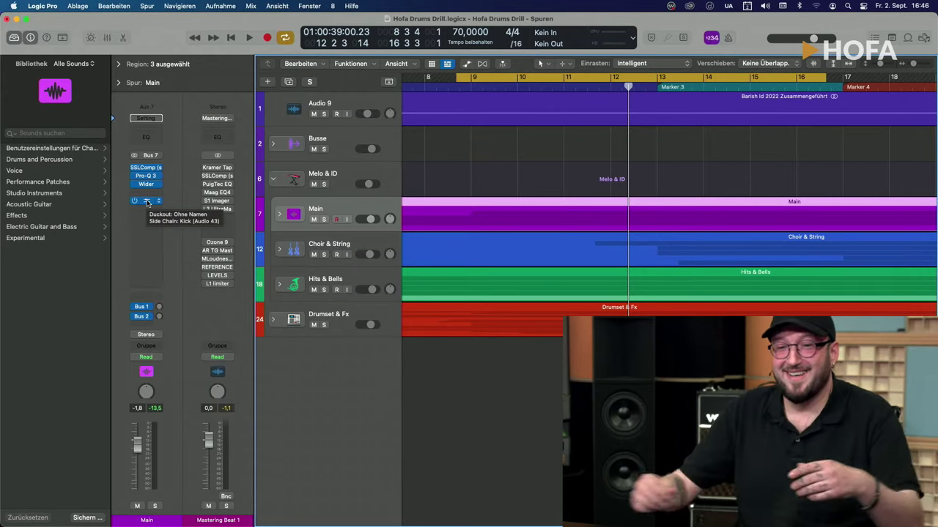
pyautogui.click(353, 173)
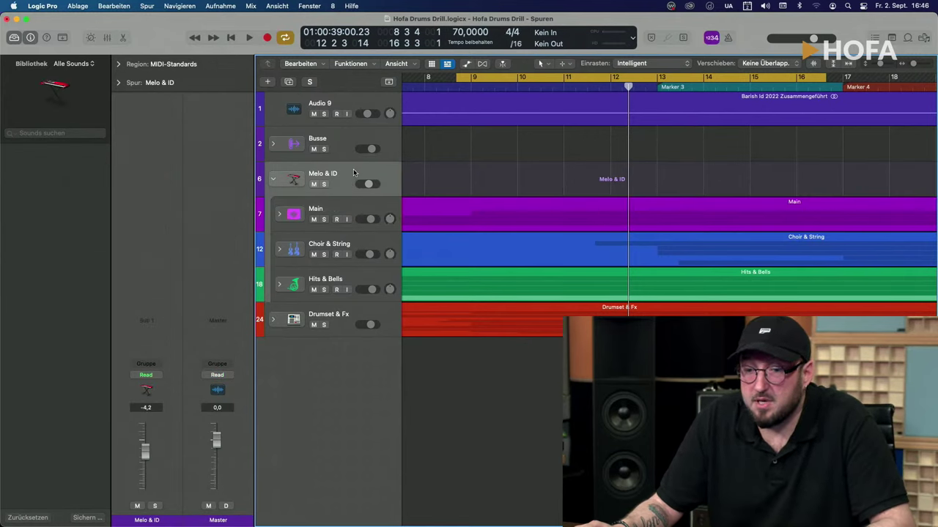
pyautogui.click(338, 212)
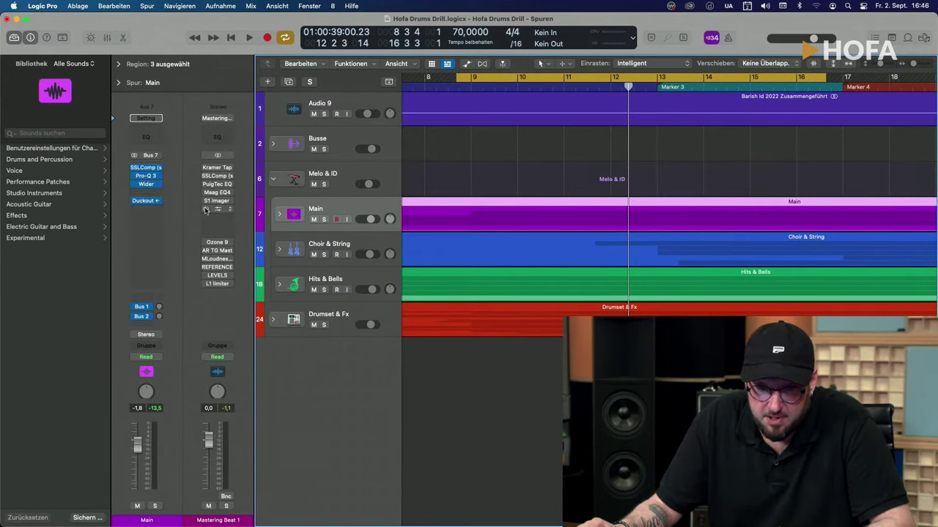
pyautogui.click(335, 248)
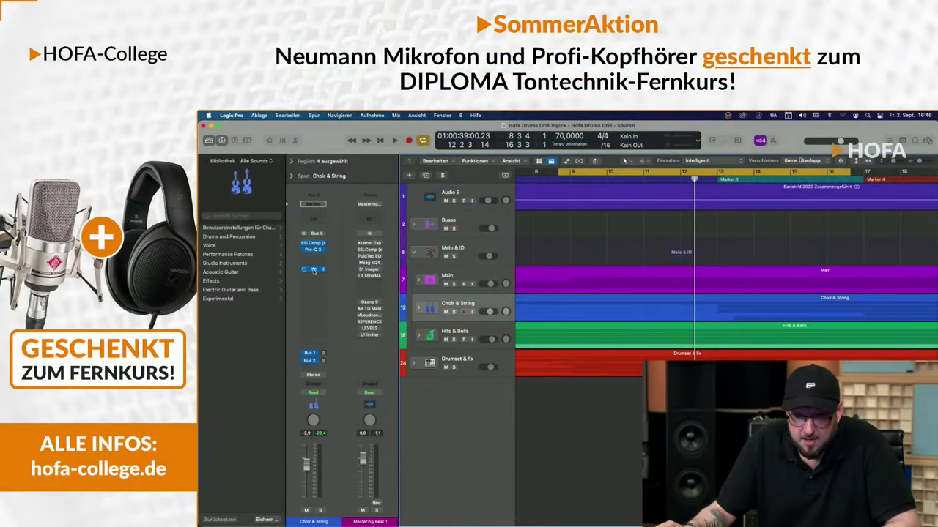
pyautogui.click(483, 334)
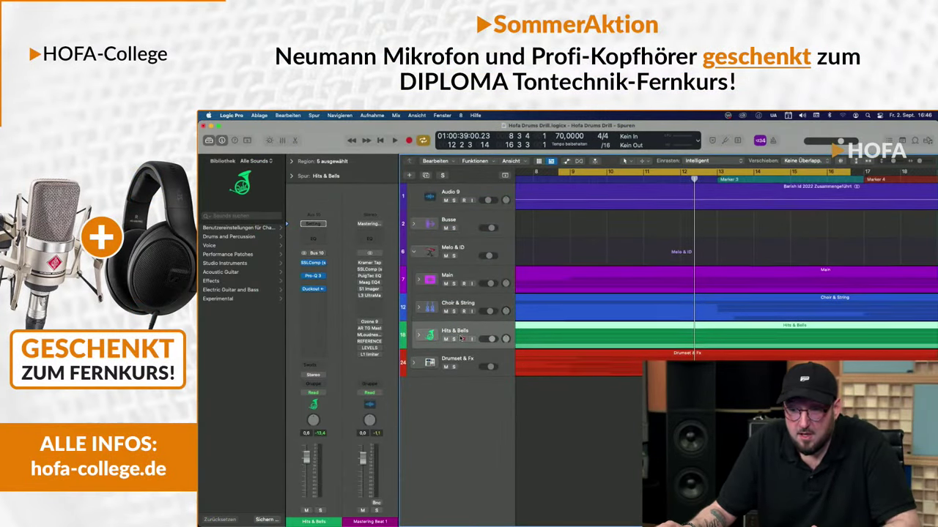
# - Mute the Drumset & Fx stack and play the melody groups alone from the start of the cycle
pyautogui.click(446, 367)
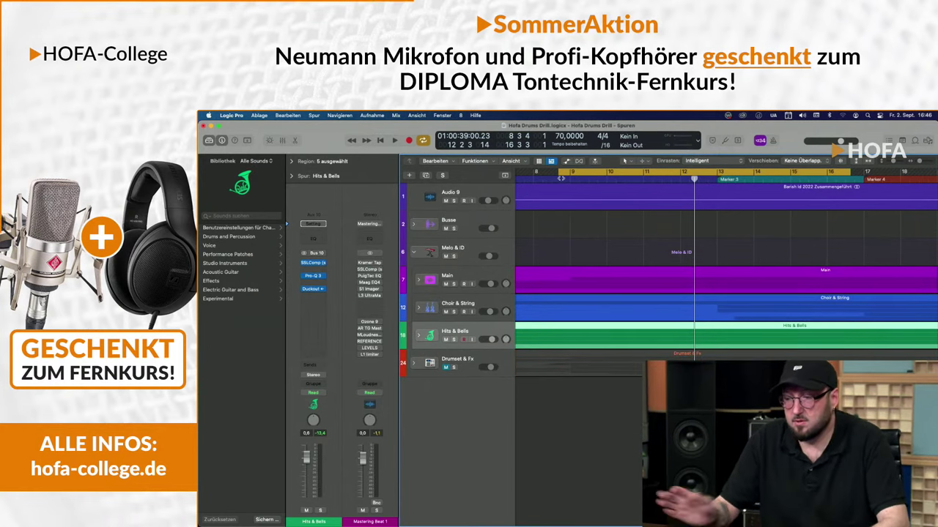
pyautogui.click(560, 213)
pyautogui.press('space')
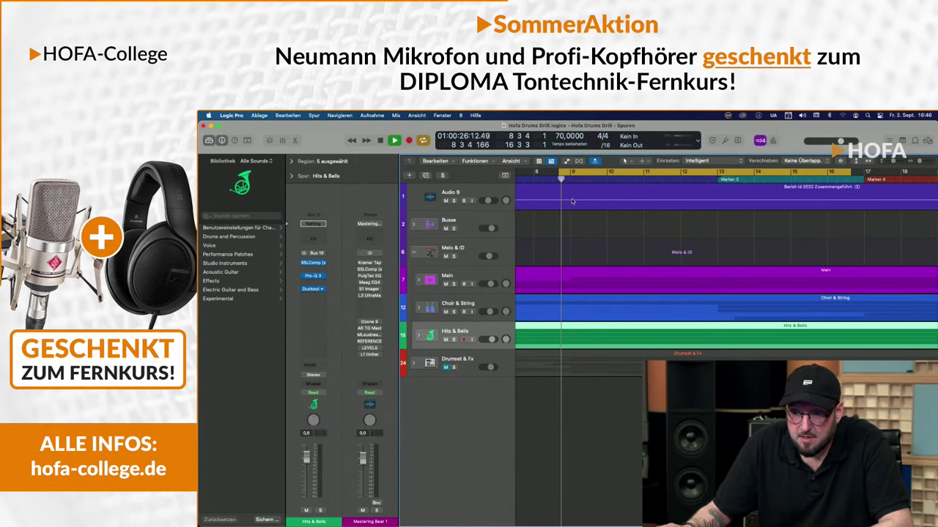
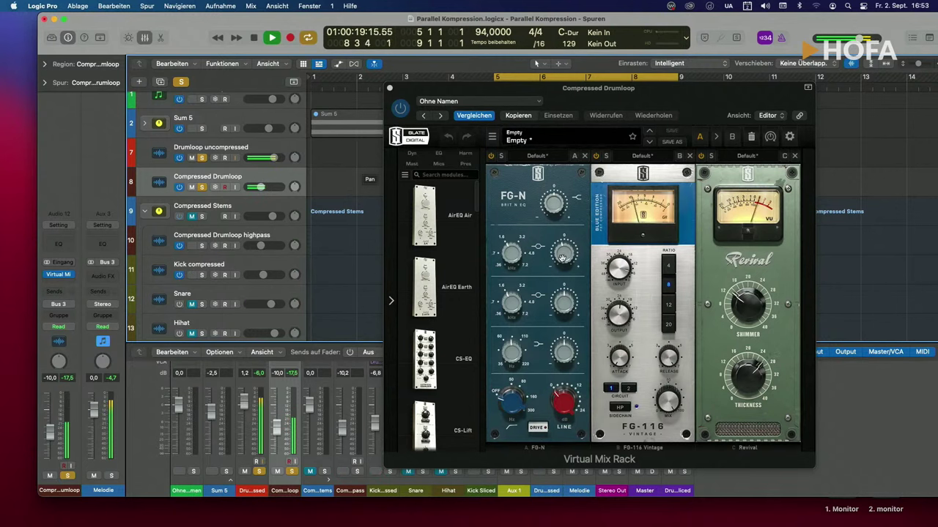
# - Stop playback and slightly turn the upper-mid gain knob of the FG-N equalizer in the Compressed Drumloop's Virtual Mix Rack
pyautogui.press('space')
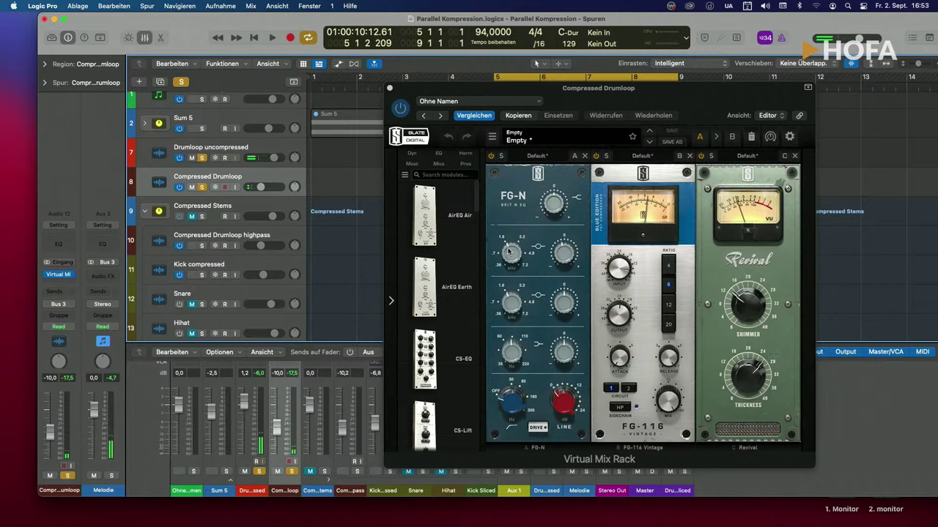
pyautogui.moveTo(562, 258); pyautogui.dragTo(564, 256)
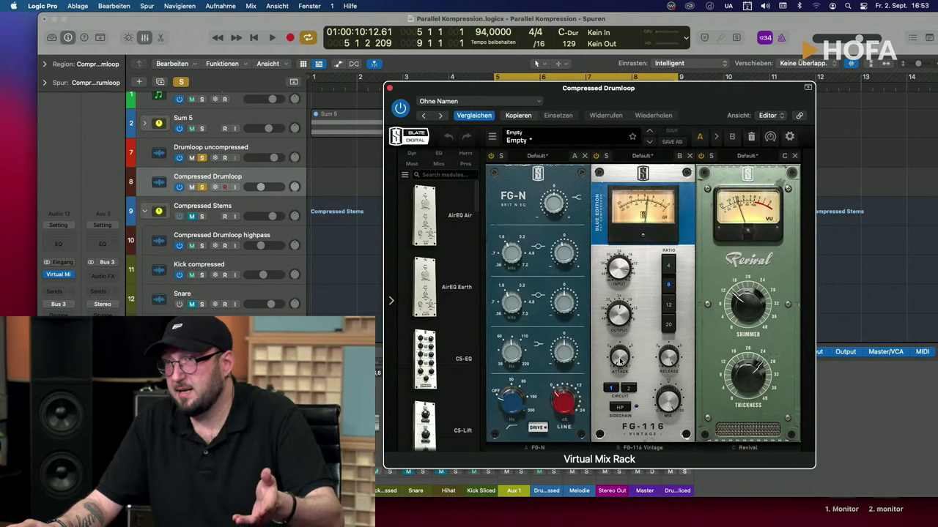
# - Examine the FG-116 compressor's attack, release and output knobs and the Revival module's Shimmer and Thickness knobs
pyautogui.moveTo(619, 361); pyautogui.dragTo(620, 389)
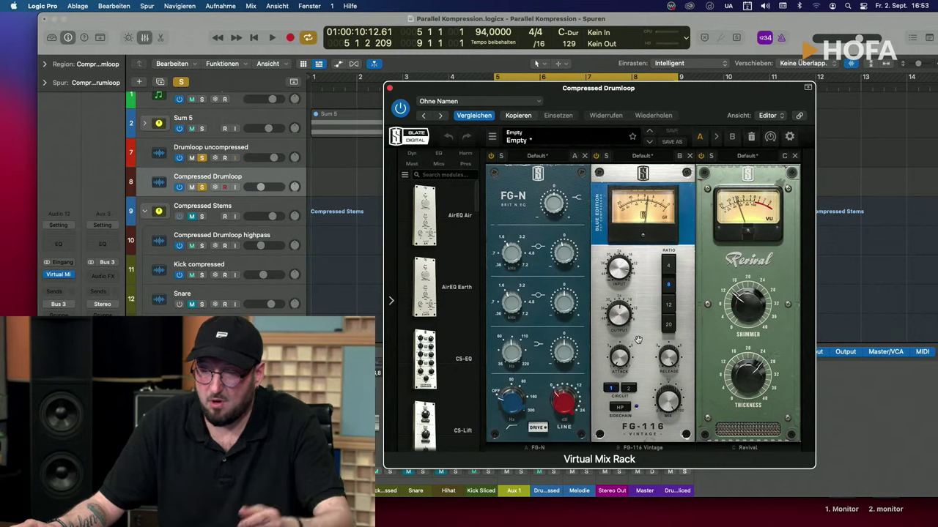
pyautogui.click(668, 361)
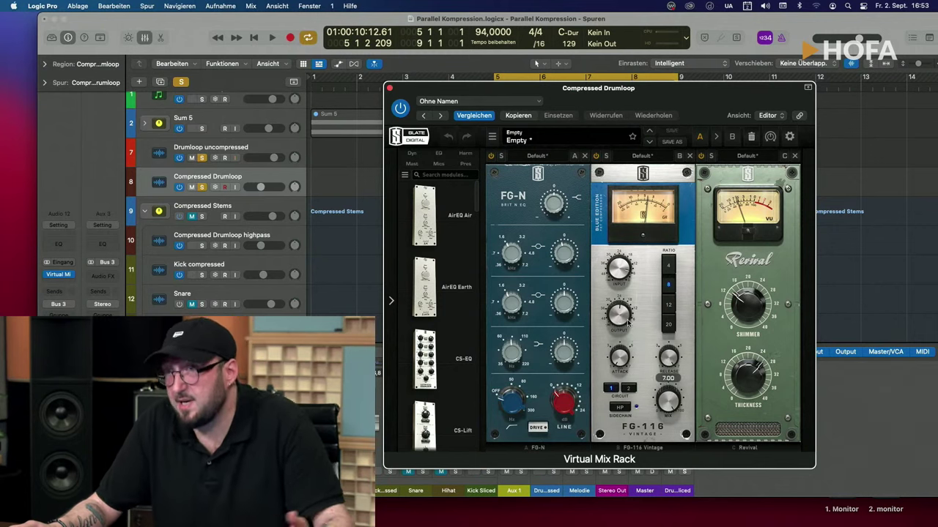
pyautogui.moveTo(628, 322)
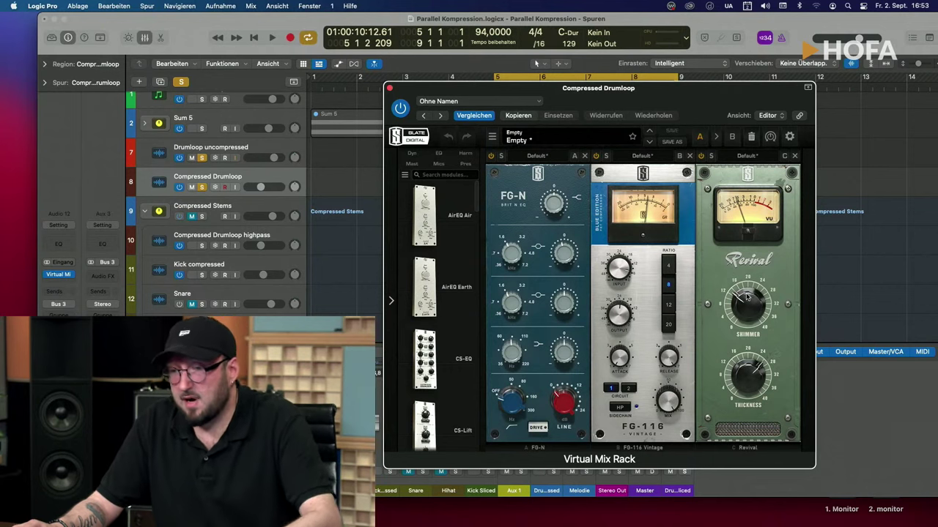
pyautogui.moveTo(752, 301)
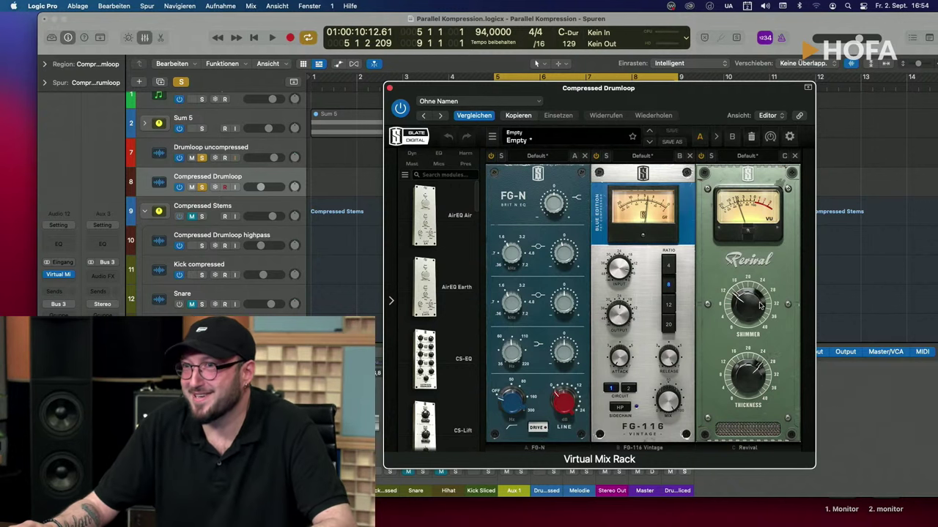
pyautogui.moveTo(750, 300); pyautogui.dragTo(753, 305)
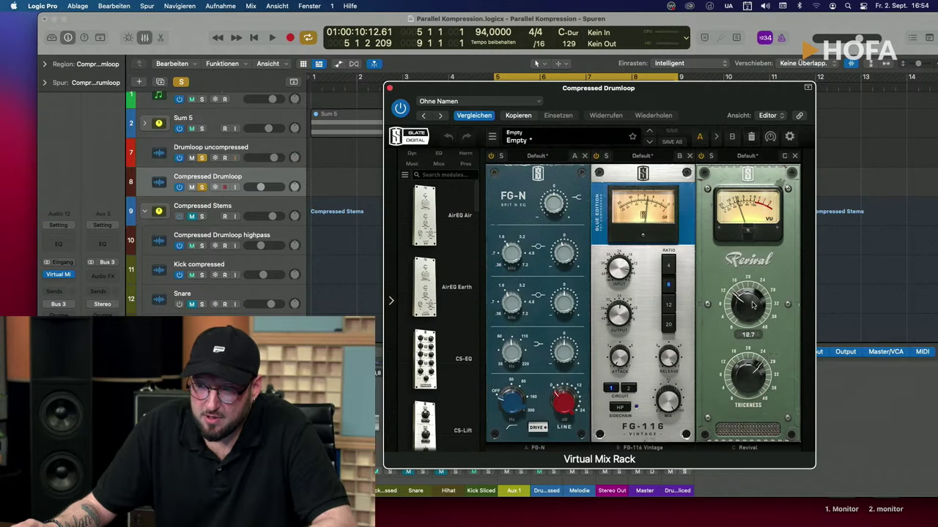
pyautogui.moveTo(750, 360); pyautogui.dragTo(750, 307)
pyautogui.moveTo(743, 302)
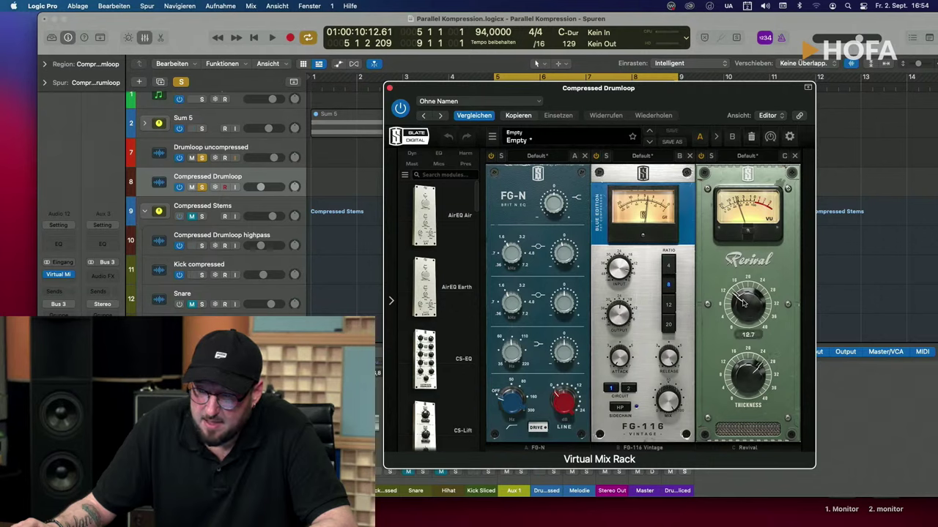
# - Play the drum loop, compare it with the Revival module bypassed and active, and close the Compressed Drumloop's Virtual Mix Rack
pyautogui.press('space')
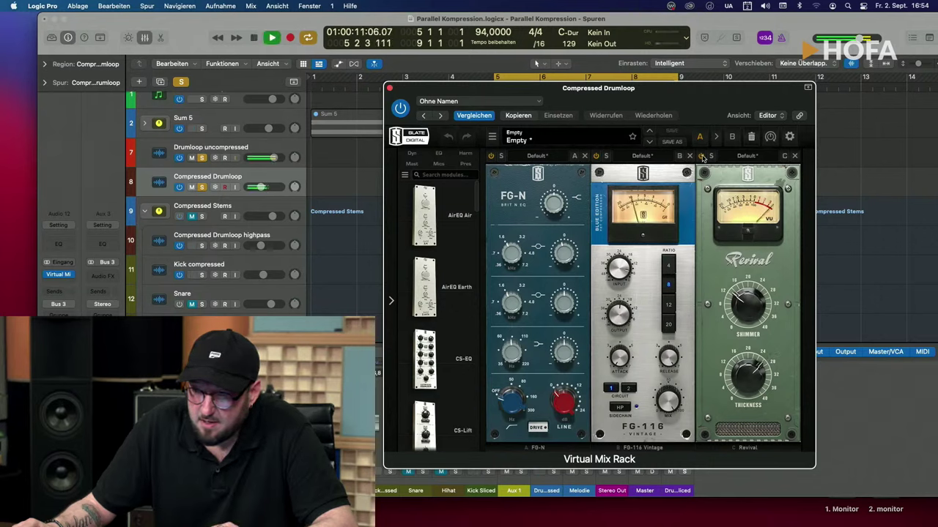
pyautogui.click(702, 158)
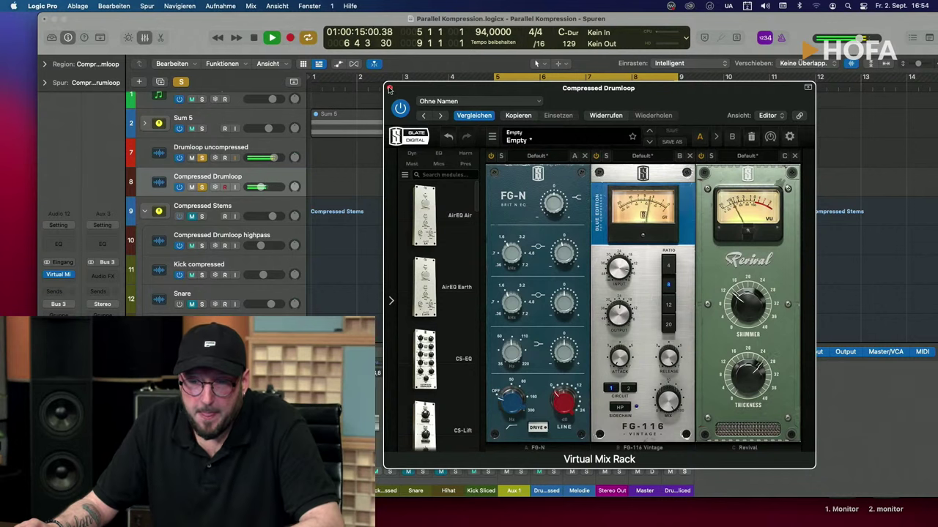
pyautogui.click(390, 89)
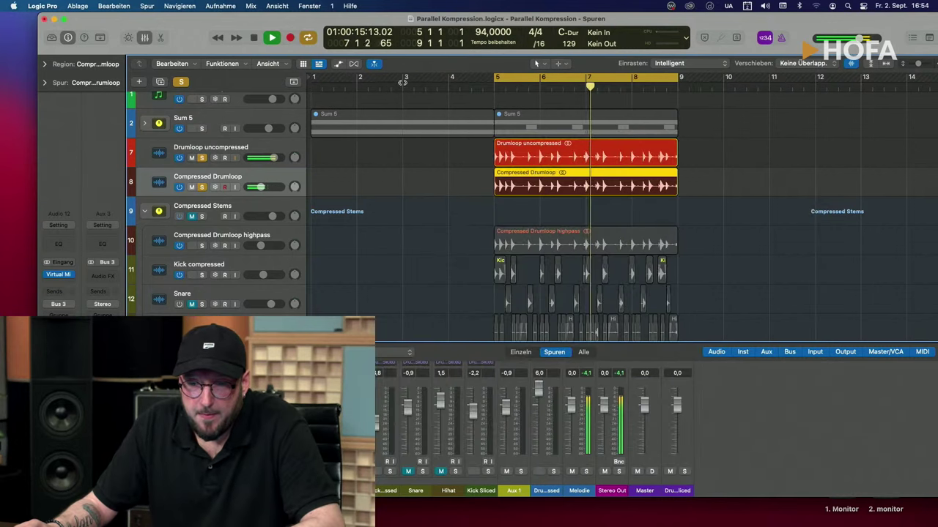
# - Compare the uncompressed drum loop alone and with the Compressed Drumloop by switching the latter's solo off and on during playback
pyautogui.click(201, 186)
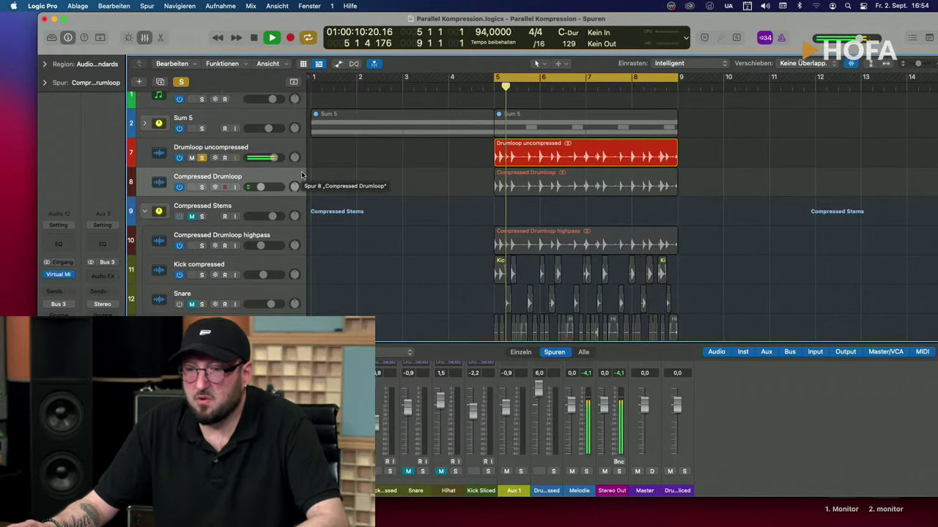
pyautogui.click(227, 181)
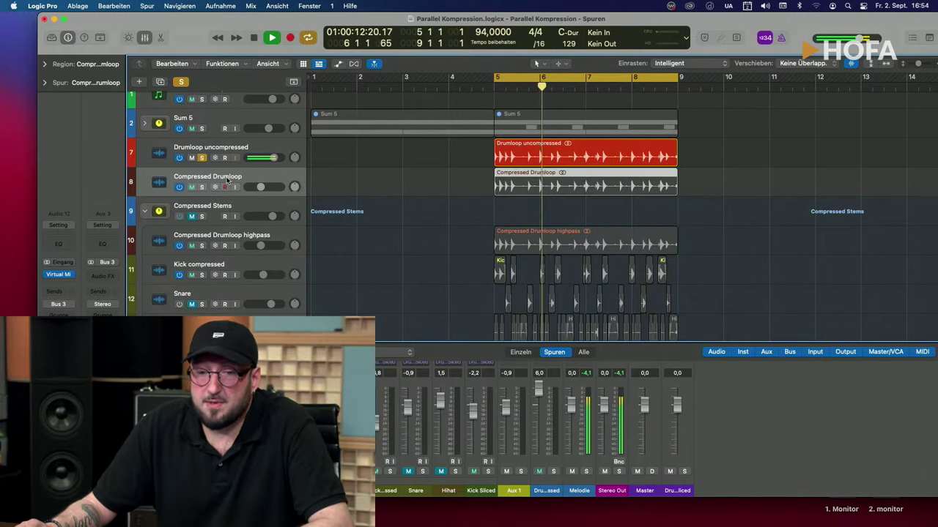
pyautogui.press('s')
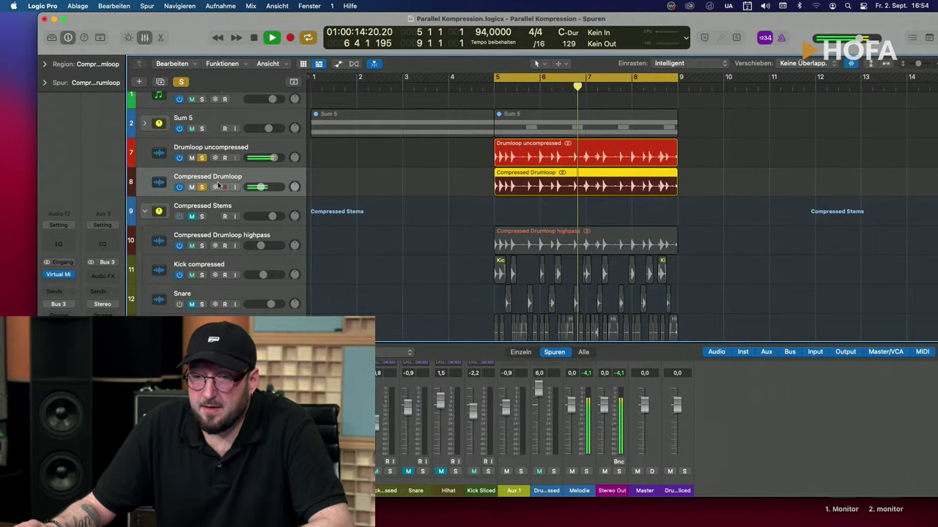
# - Lower the Compressed Drumloop's volume fully, restart playback, gradually blend the track back in with the uncompressed loop, and stop playback
pyautogui.moveTo(260, 187); pyautogui.dragTo(249, 187)
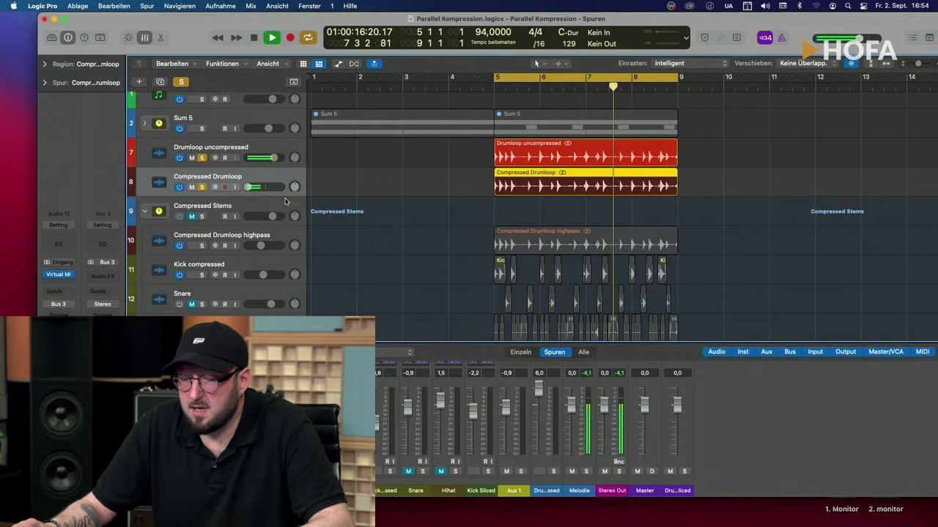
pyautogui.press('space')
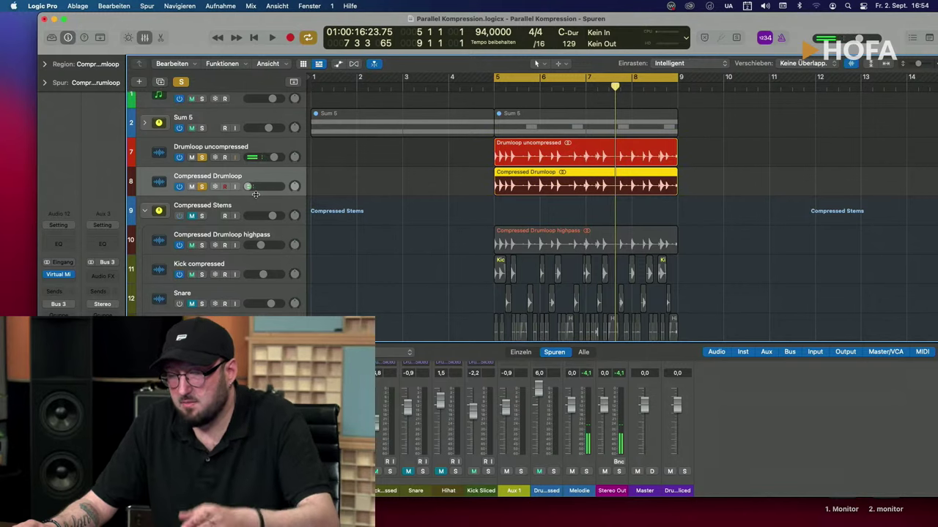
pyautogui.press('space')
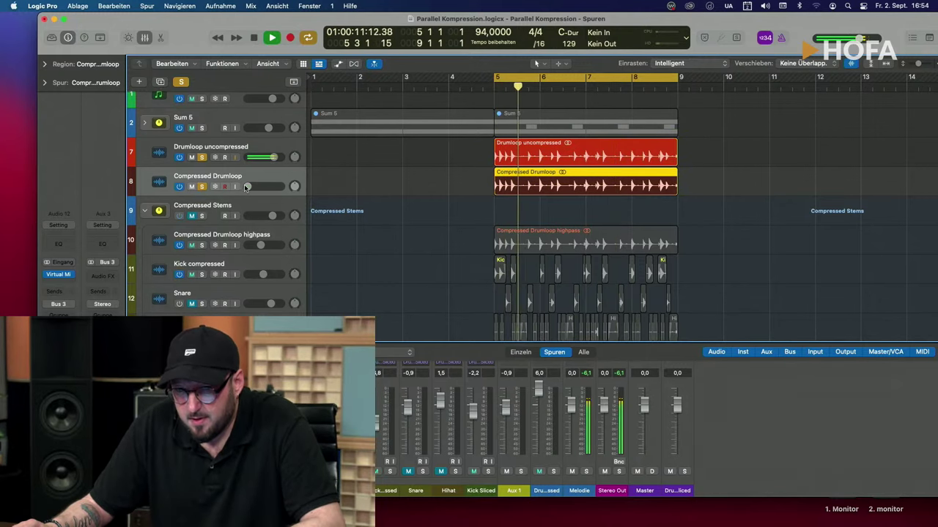
pyautogui.moveTo(245, 187); pyautogui.dragTo(263, 188)
pyautogui.click(364, 187)
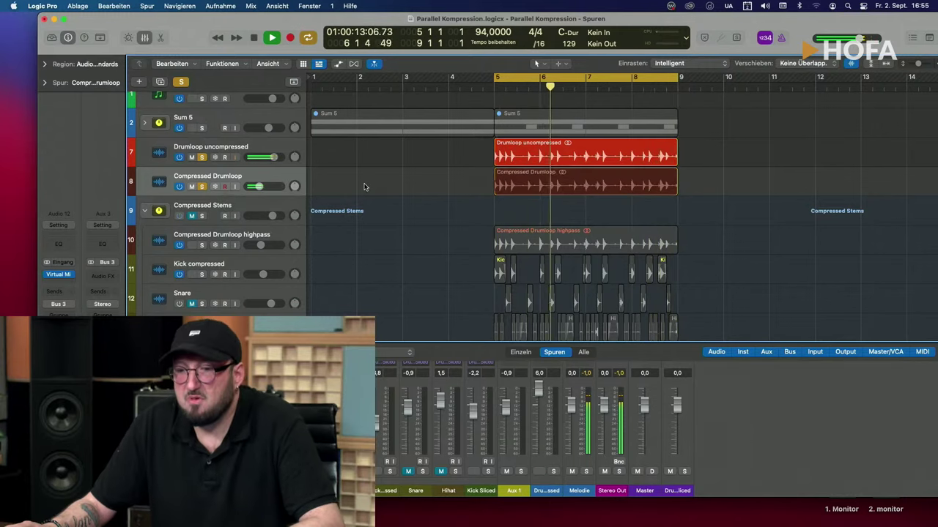
pyautogui.press('space')
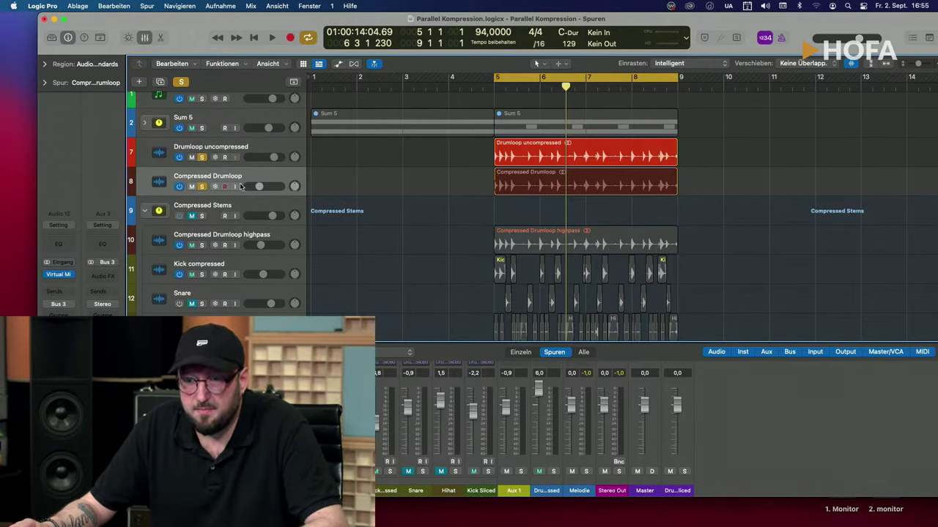
# - Clear the Compressed Drumloop's solo and bring the tracks inside the Compressed Stems stack into view
pyautogui.click(201, 187)
pyautogui.click(201, 187)
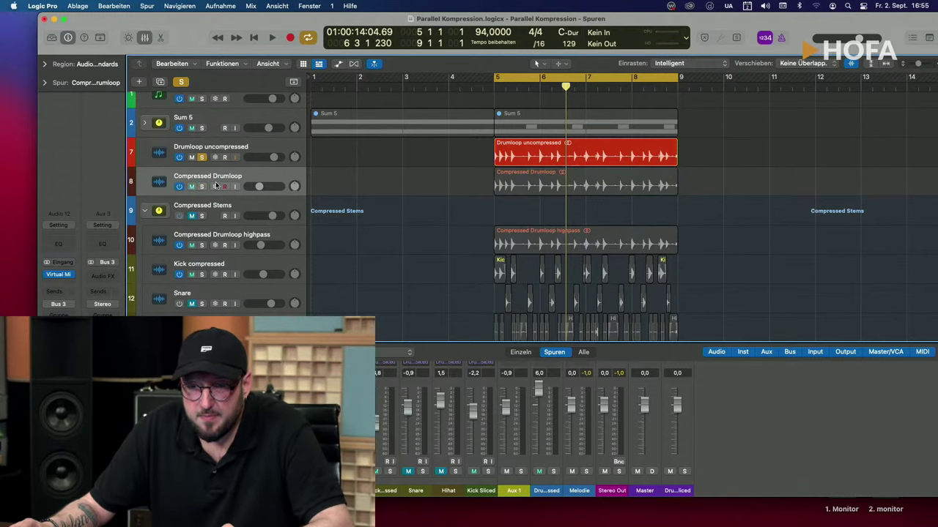
pyautogui.click(262, 176)
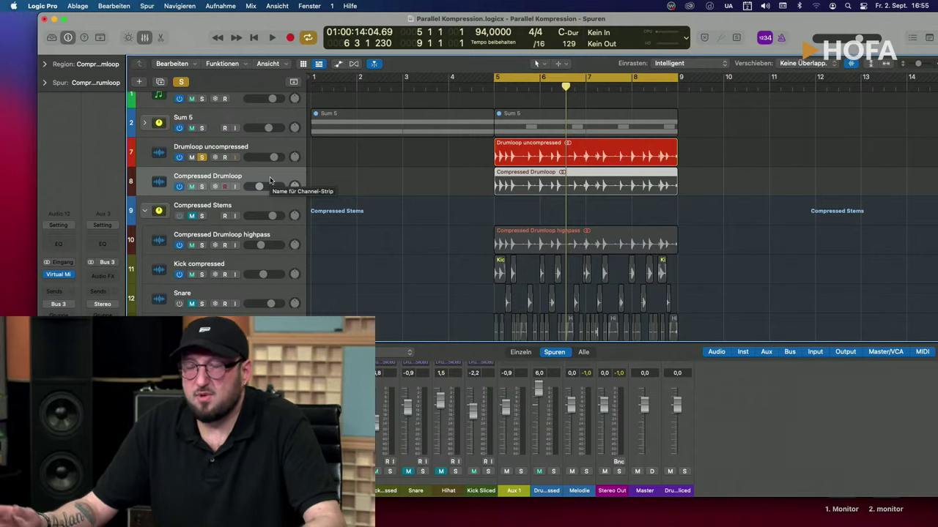
pyautogui.scroll(-3, 346, 179)
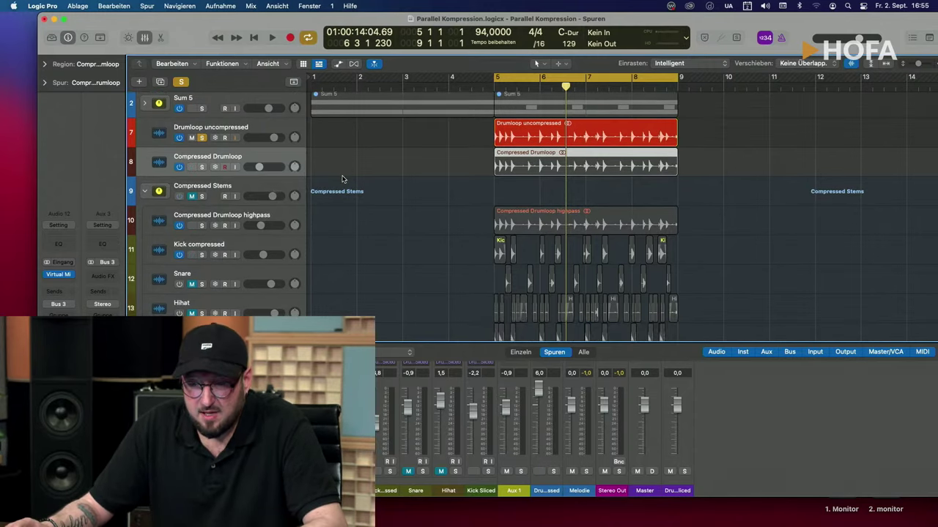
pyautogui.scroll(1, 349, 177)
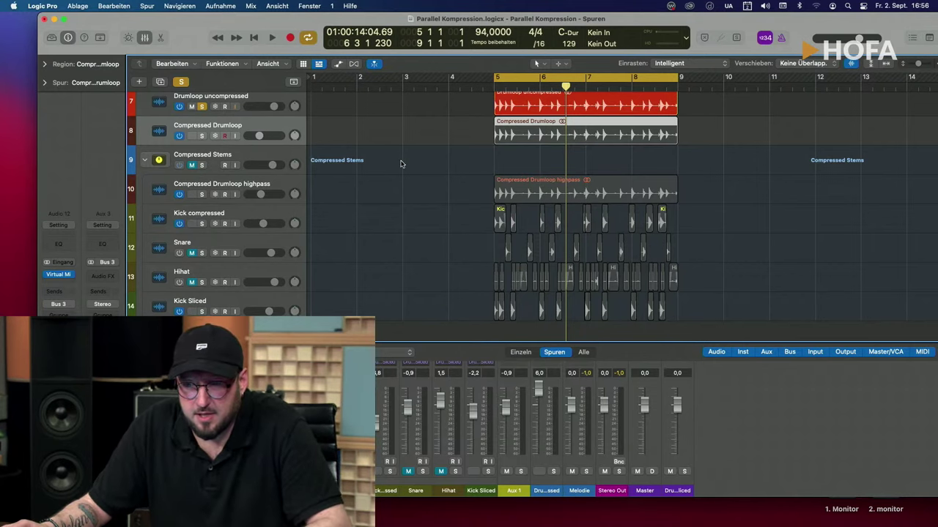
pyautogui.scroll(-2, 401, 163)
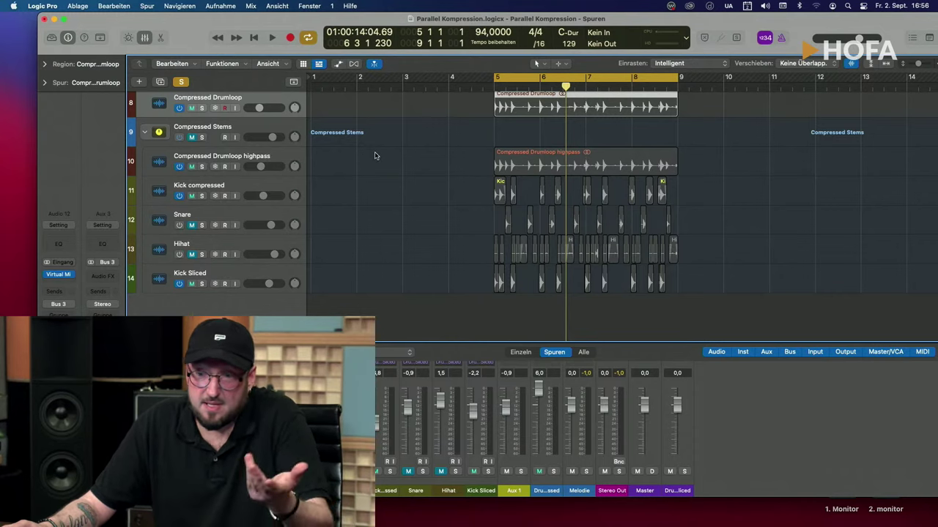
# - Briefly solo the Compressed Drumloop highpass track, clear its solo, and solo the Kick compressed track instead
pyautogui.click(277, 156)
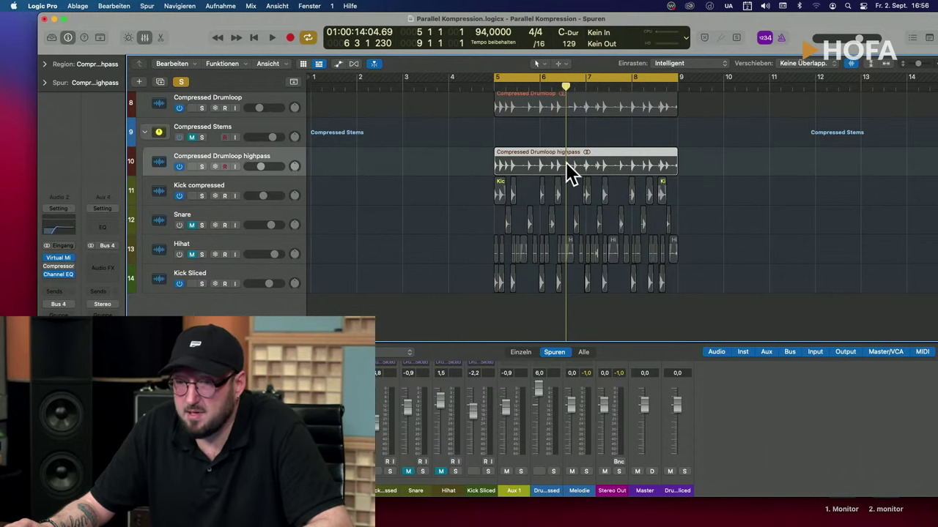
pyautogui.click(201, 166)
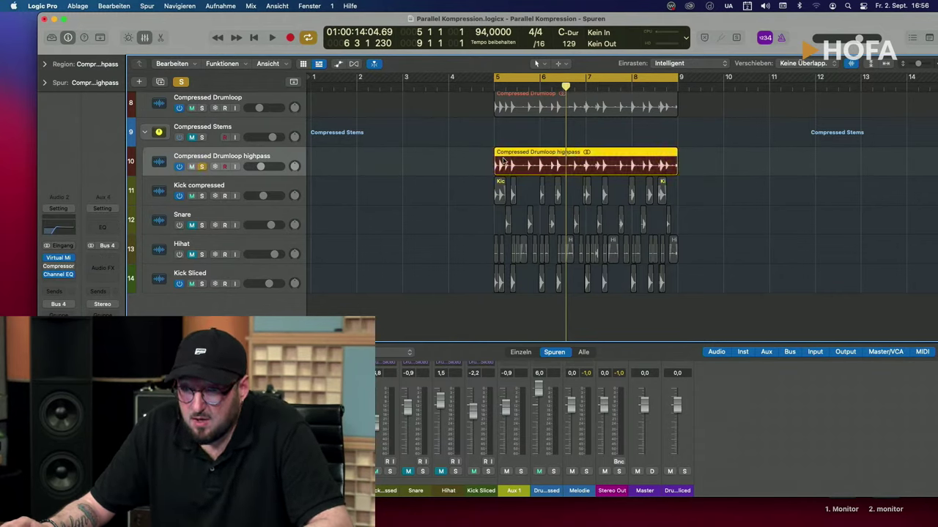
pyautogui.click(202, 166)
pyautogui.click(202, 195)
# - Look over the channel strips of the Kick compressed and Kick Sliced tracks, ending on Kick compressed
pyautogui.scroll(3, 207, 131)
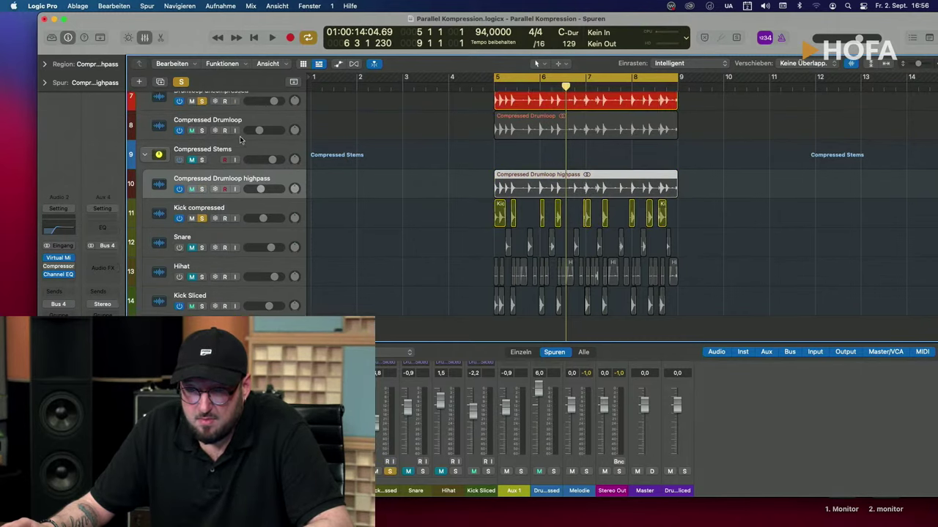
pyautogui.scroll(-2, 208, 130)
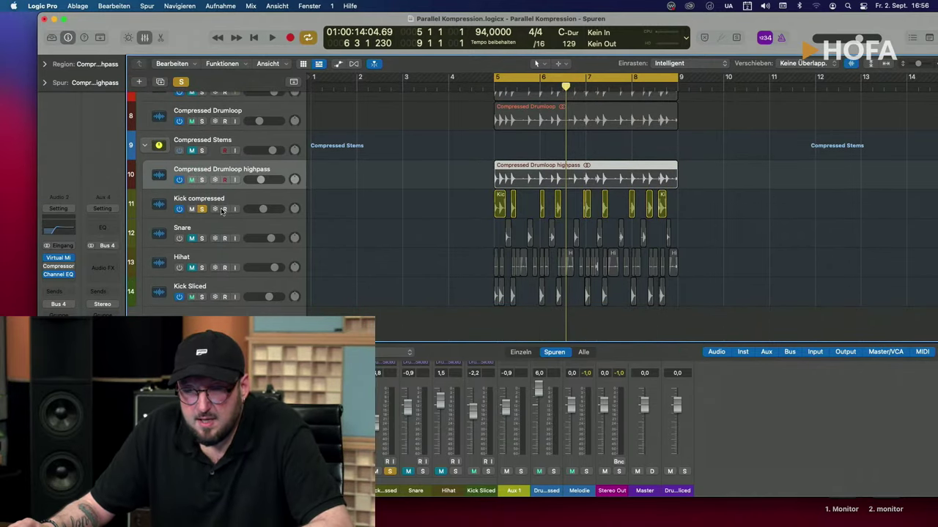
pyautogui.click(255, 202)
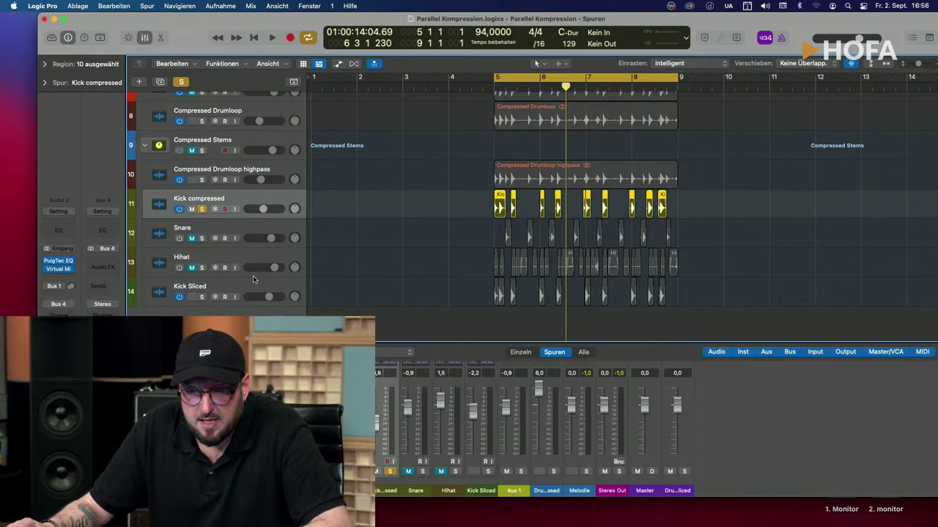
pyautogui.click(254, 284)
pyautogui.click(255, 197)
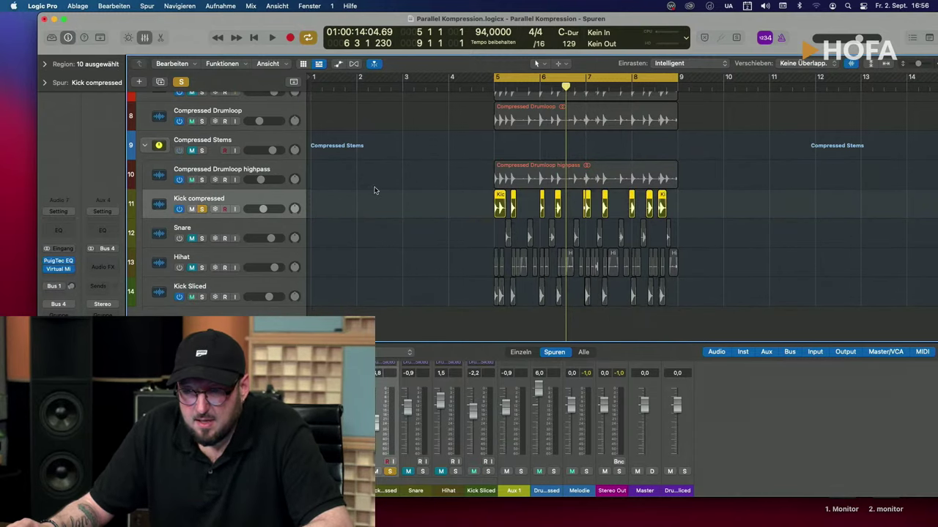
# - Solo the Drumloop uncompressed track and clear the solo of the Kick compressed track
pyautogui.scroll(3, 283, 163)
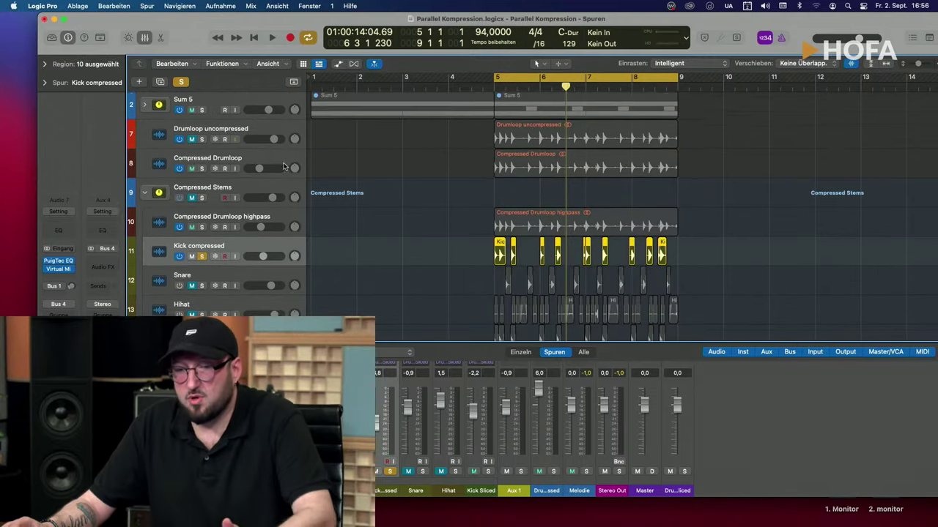
pyautogui.scroll(1, 283, 164)
pyautogui.click(202, 147)
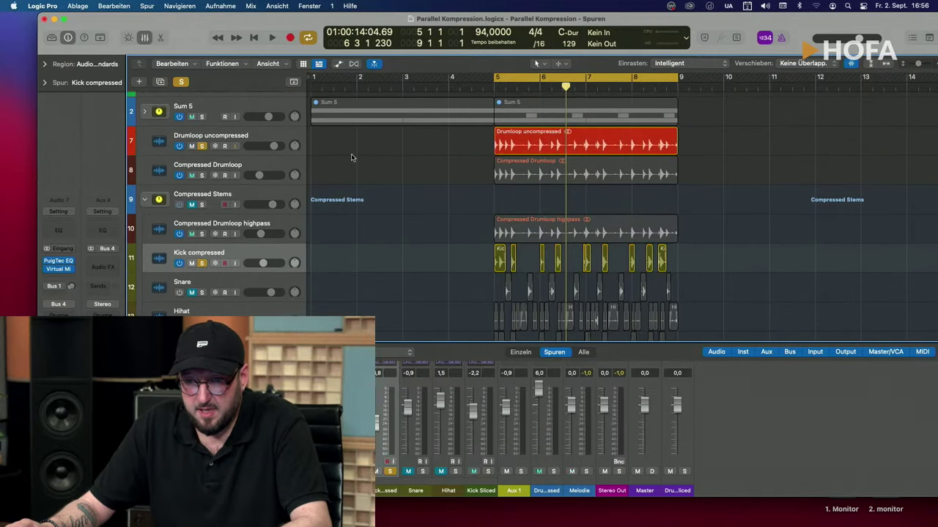
pyautogui.click(202, 264)
# - Play the uncompressed loop, add the Kick compressed track by soloing it, and raise its volume slightly
pyautogui.press('space')
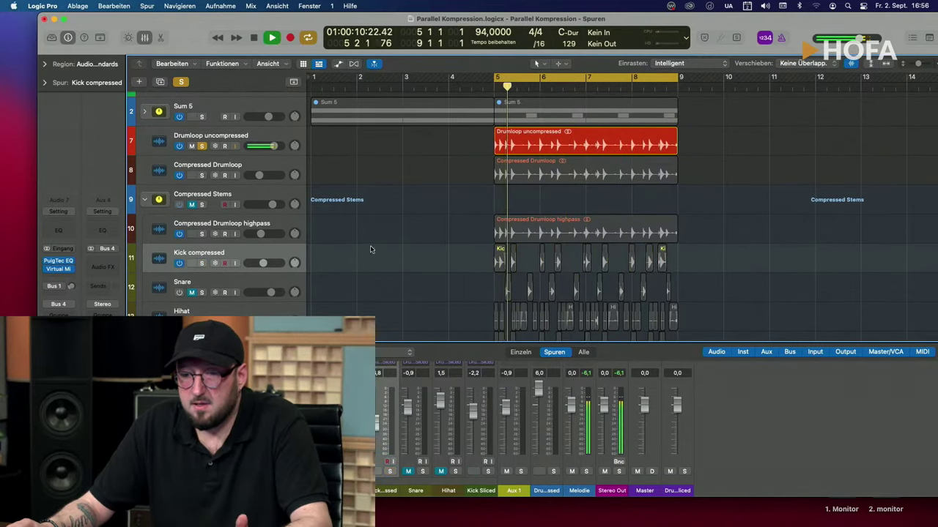
pyautogui.click(201, 263)
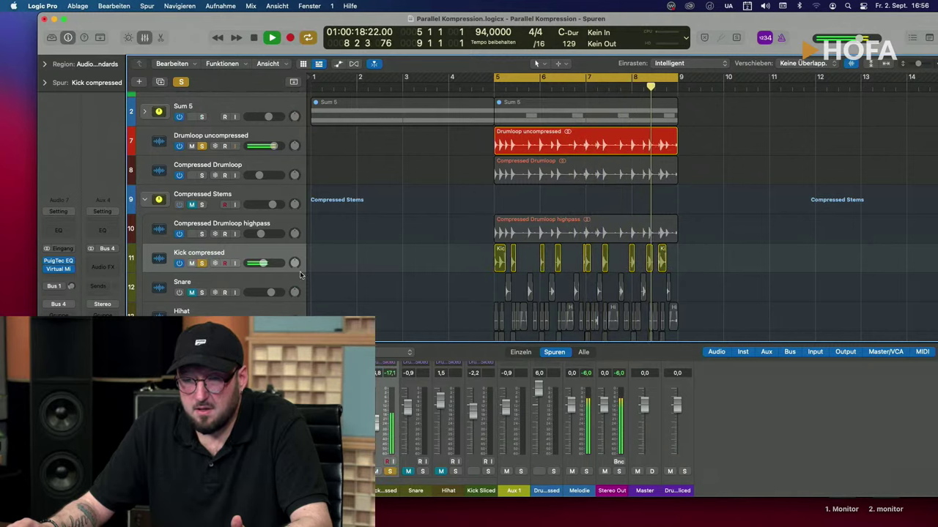
pyautogui.moveTo(264, 267); pyautogui.dragTo(277, 263)
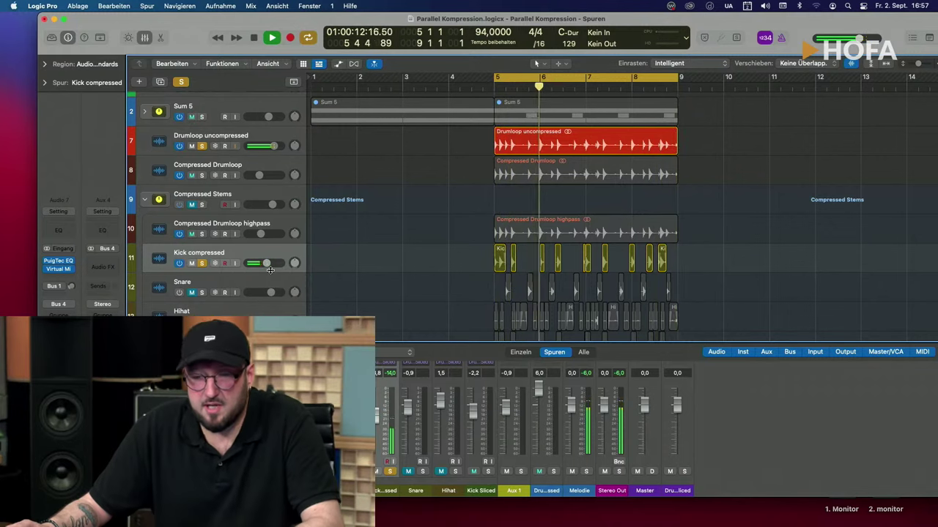
# - Select the Snare track in the Compressed Stems stack and solo it to add it to the playing loop
pyautogui.scroll(-1, 266, 276)
pyautogui.scroll(-2, 265, 275)
pyautogui.click(205, 272)
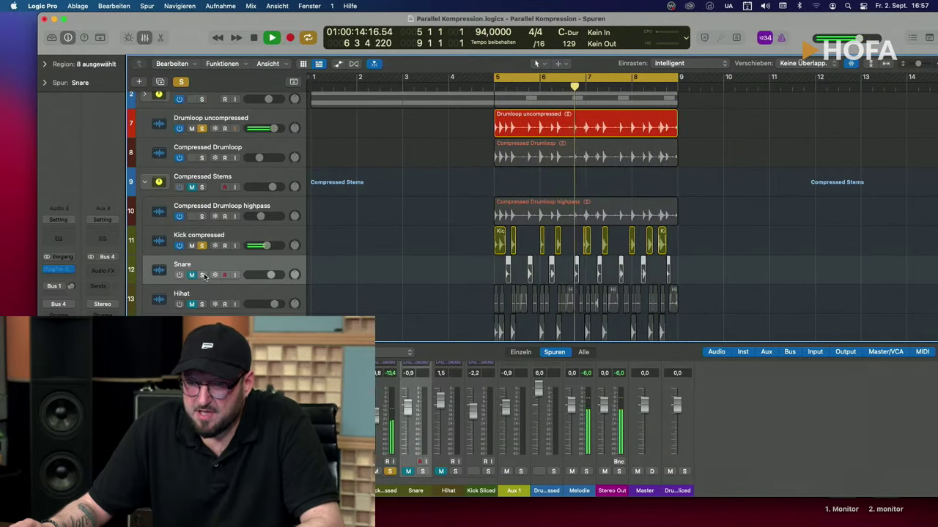
pyautogui.click(203, 274)
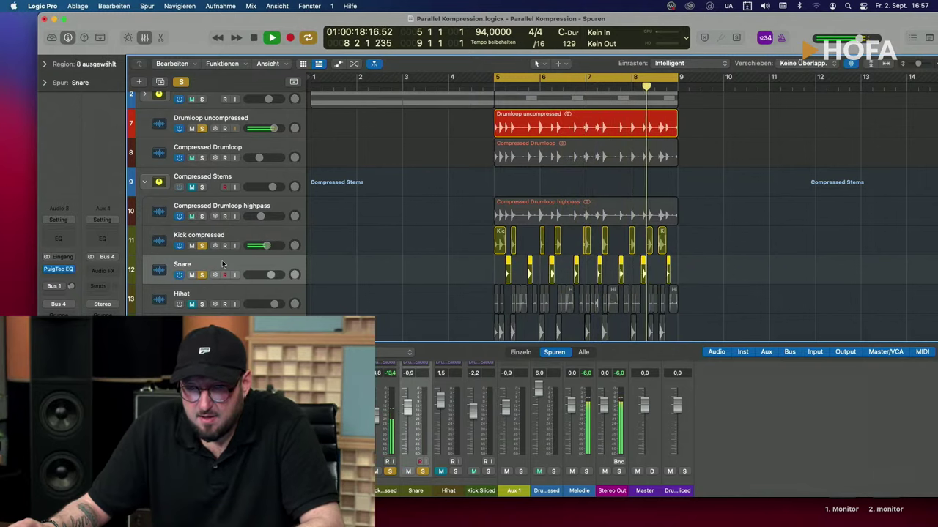
# - Balance the Snare track against the looping drums at a volume of -2.8 dB, and clear its solo after stopping playback
pyautogui.moveTo(255, 273); pyautogui.dragTo(273, 275)
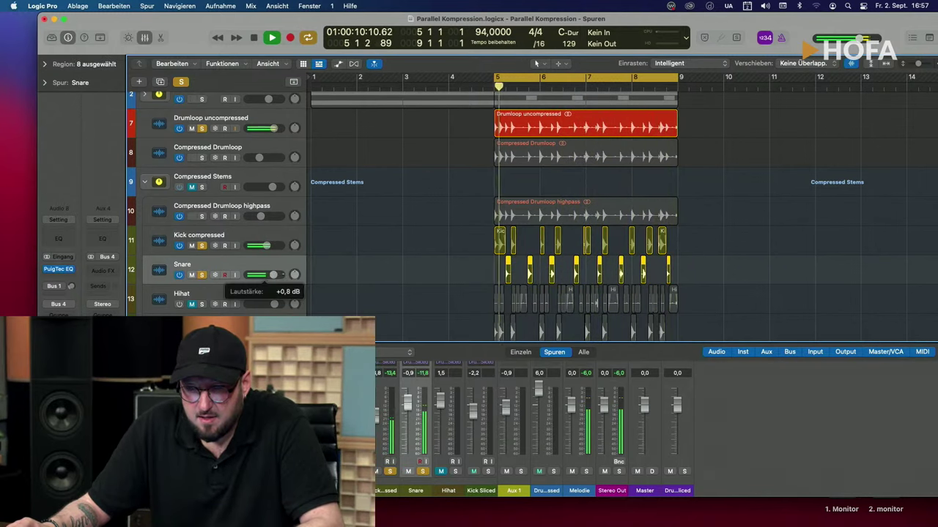
pyautogui.press('space')
pyautogui.click(203, 275)
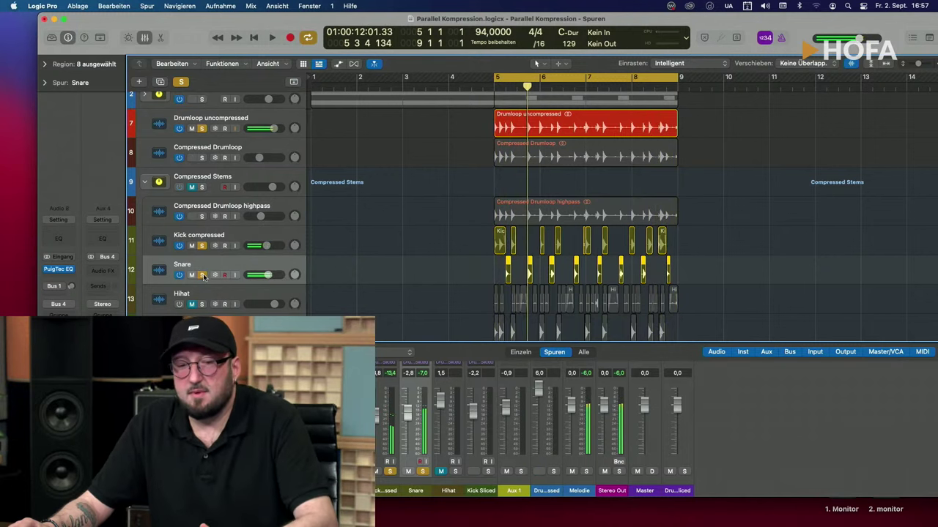
# - Clear the solo of the Kick compressed track and collapse the Compressed Stems stack
pyautogui.scroll(-1, 461, 237)
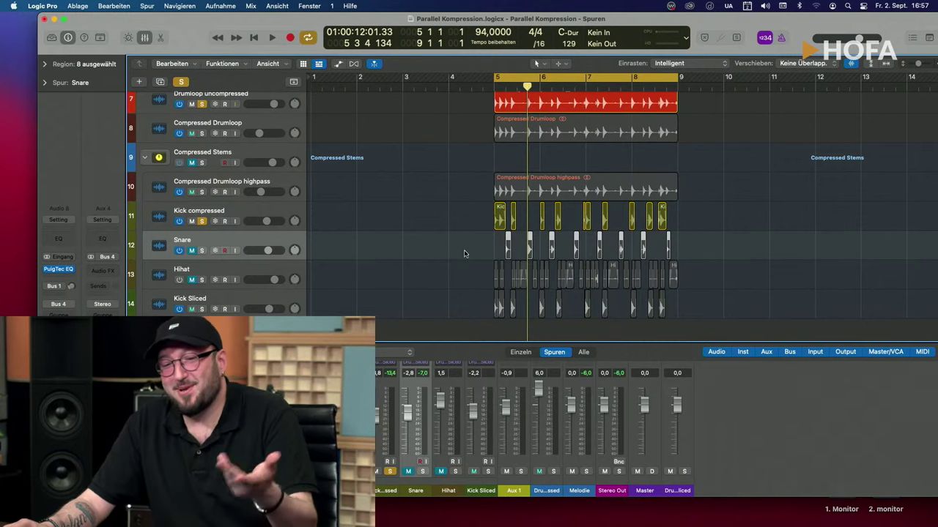
pyautogui.click(202, 221)
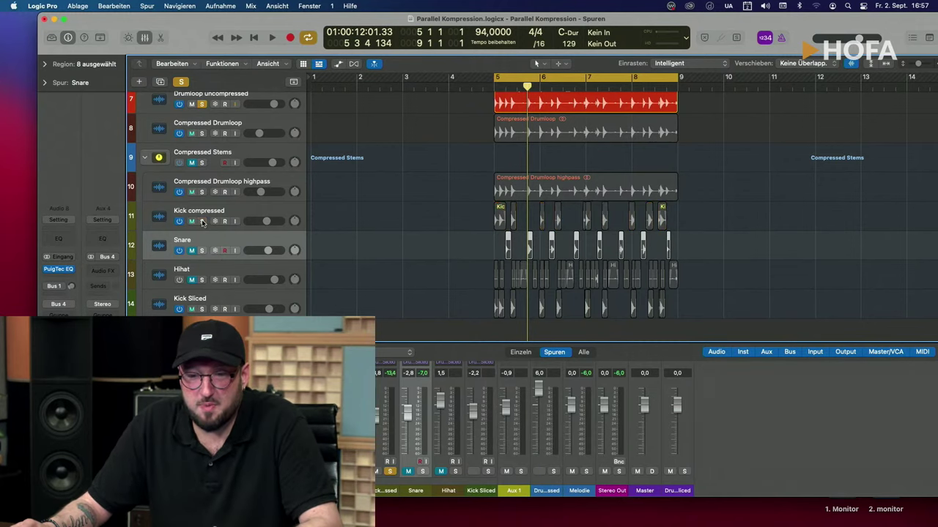
pyautogui.click(241, 186)
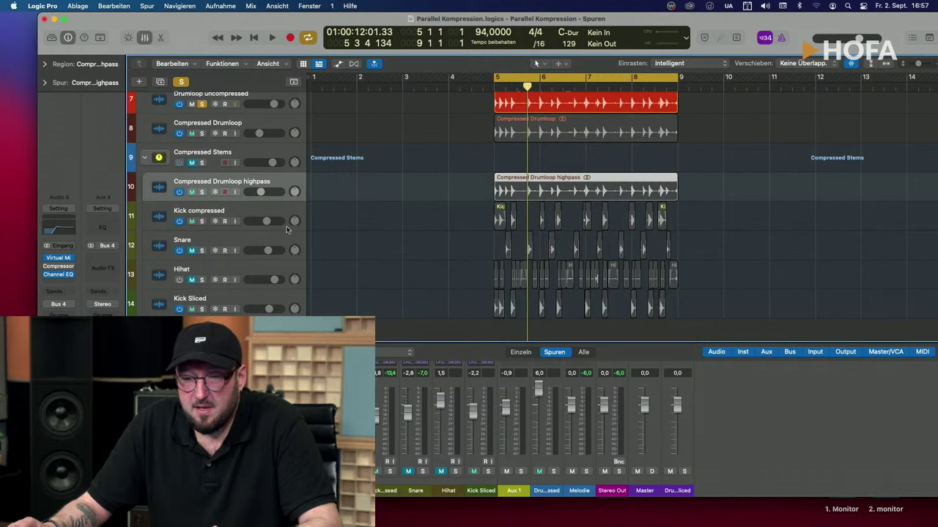
pyautogui.click(147, 158)
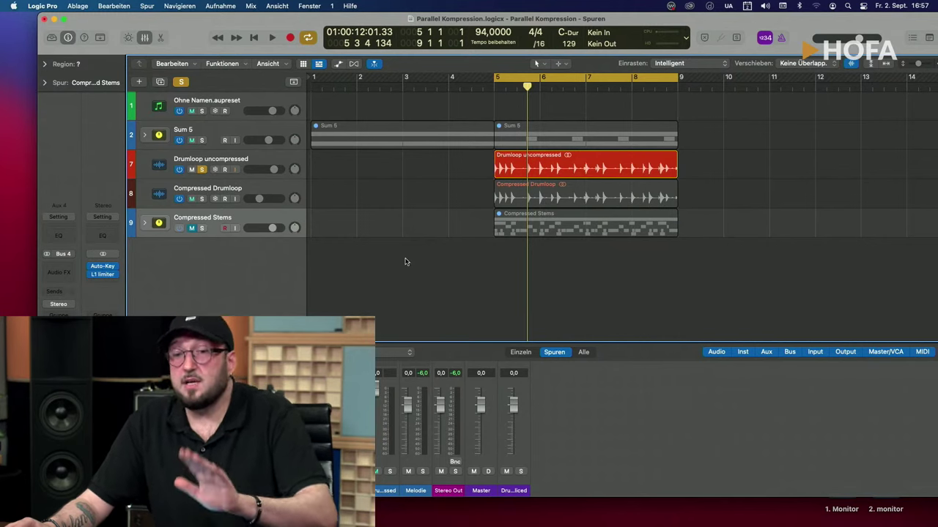
# - Open the recently used project Hofa Drums Drill and stop playback after listening to its arrangement
pyautogui.click(78, 6)
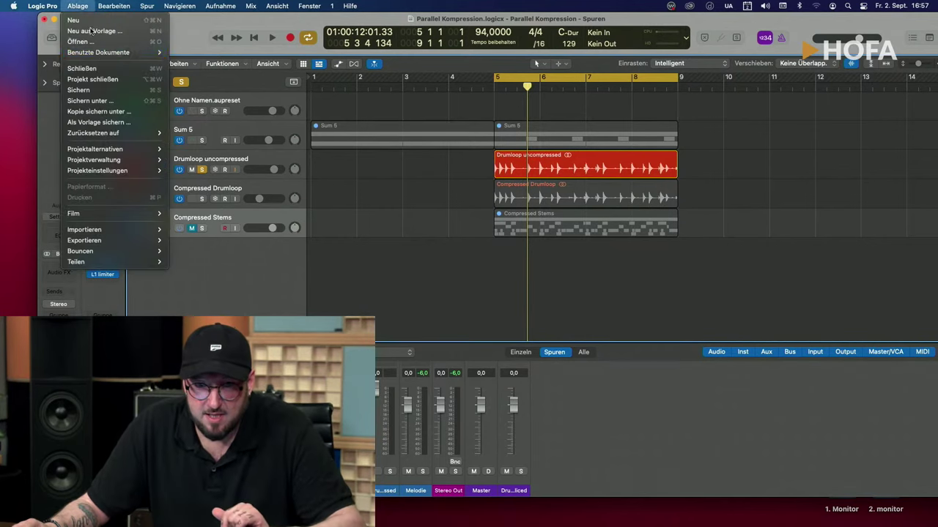
pyautogui.moveTo(117, 52)
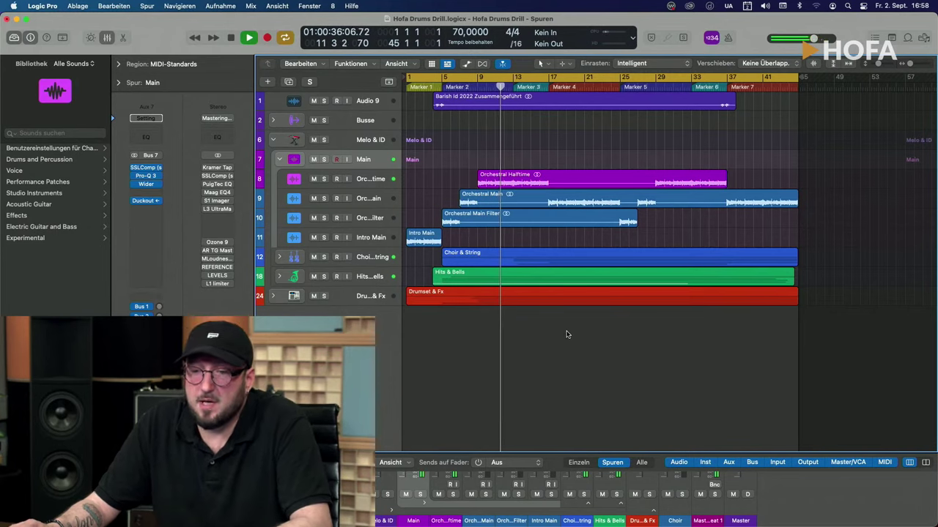
pyautogui.press('space')
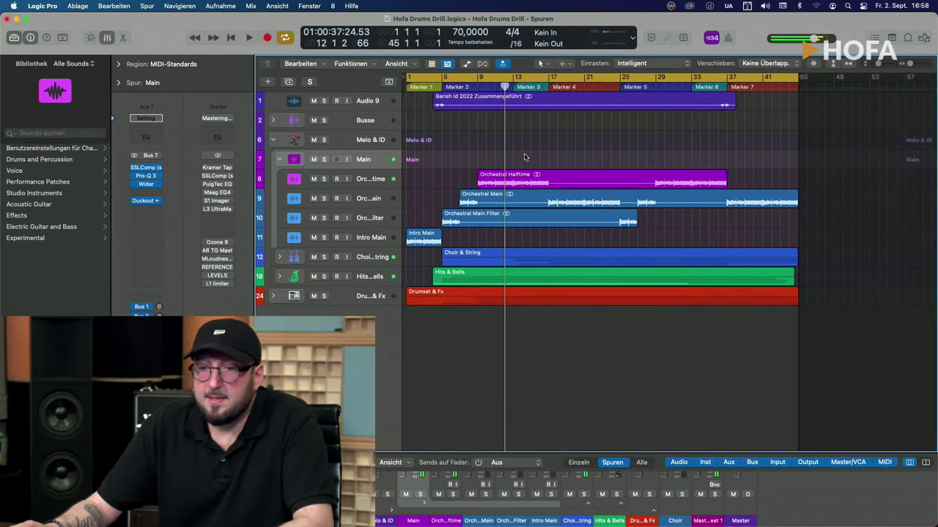
# - Set the cycle range from bar 9 to bar 17 and listen to that section
pyautogui.moveTo(478, 81); pyautogui.dragTo(549, 79)
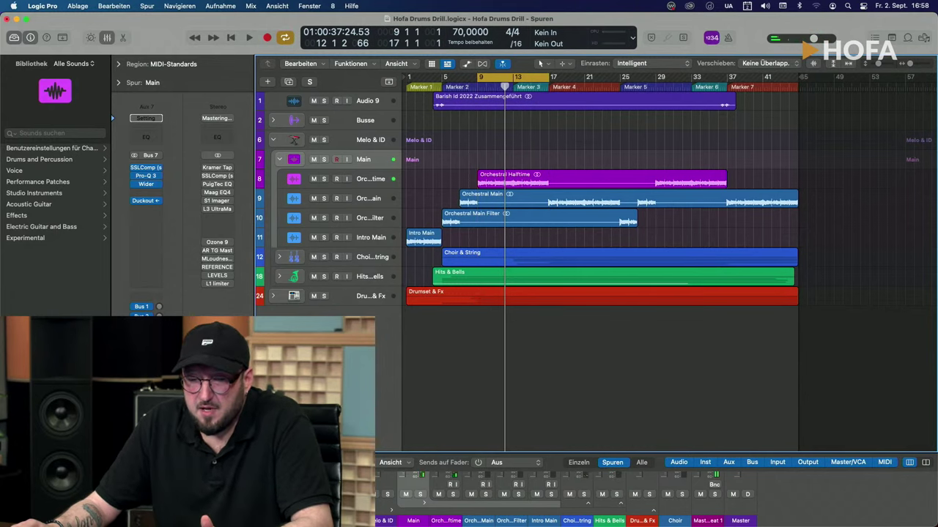
pyautogui.press('space')
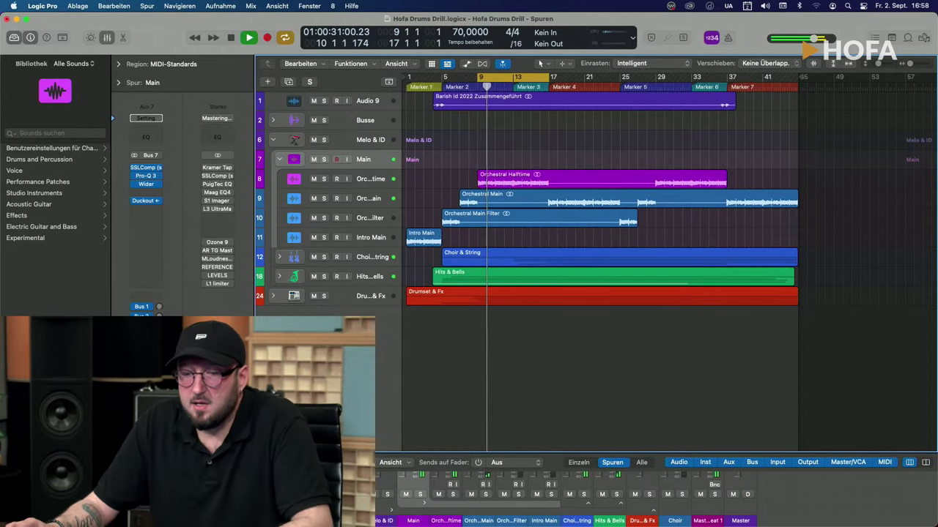
pyautogui.press('space')
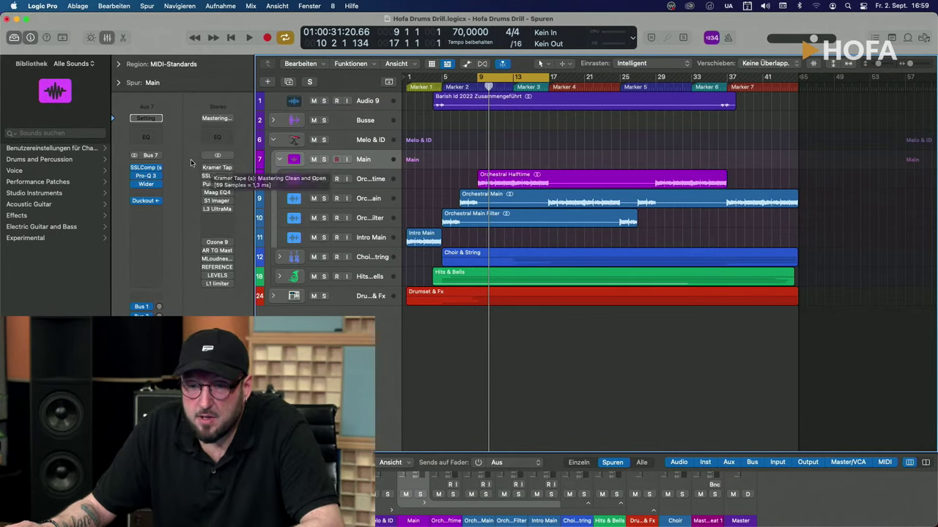
# - Open the Kramer Tape plug-in on the Mastering Beat 1 channel and switch it on while the section plays to compare the sound
pyautogui.click(216, 169)
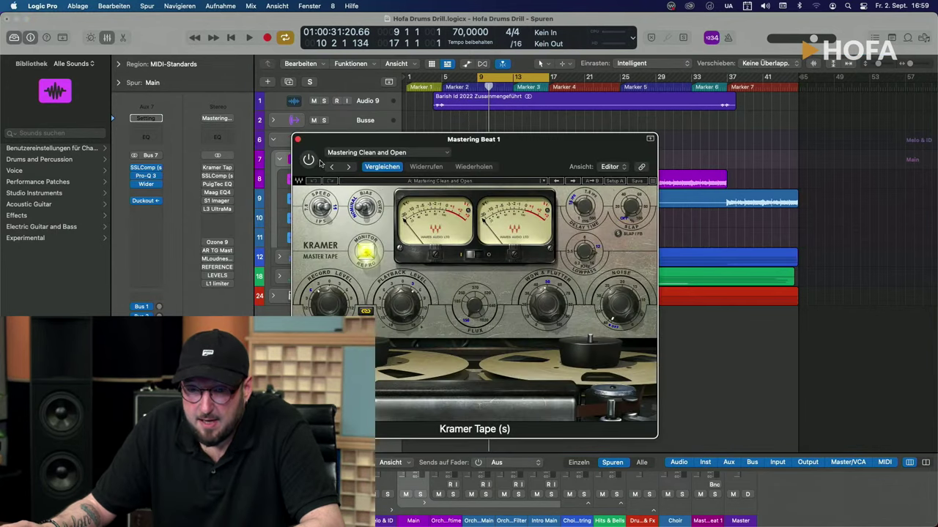
pyautogui.moveTo(320, 147); pyautogui.dragTo(595, 115)
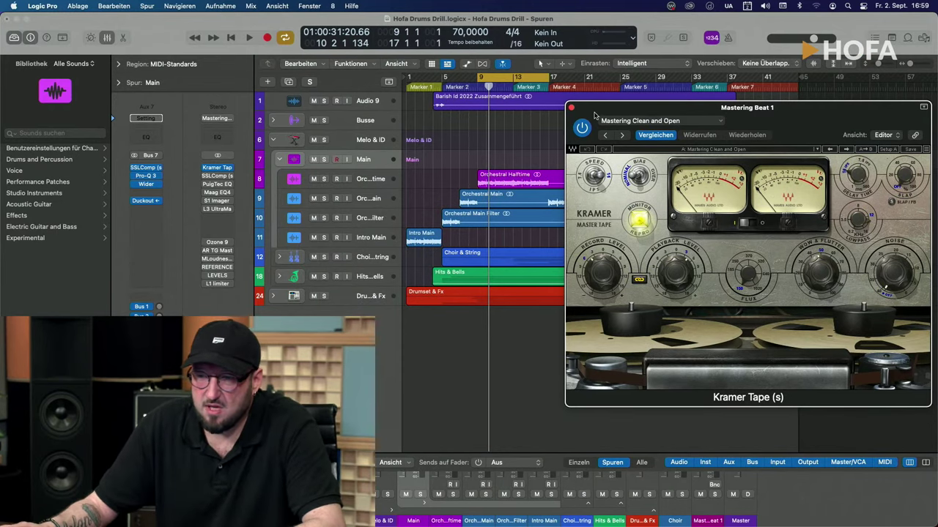
pyautogui.moveTo(648, 112); pyautogui.dragTo(624, 103)
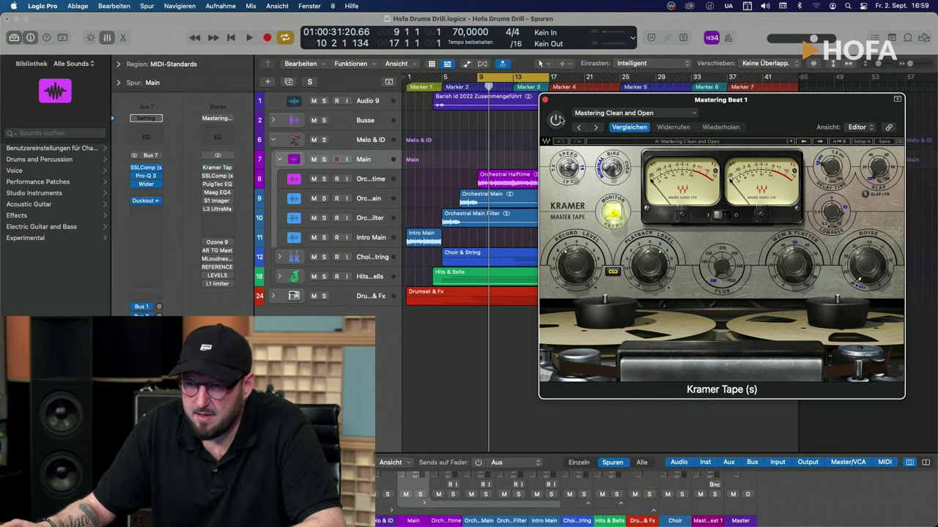
pyautogui.press('space')
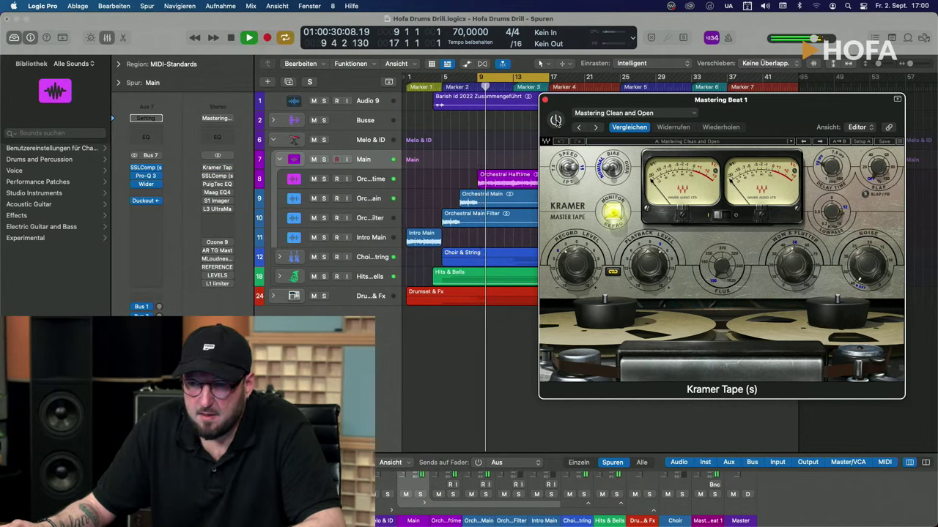
pyautogui.click(555, 120)
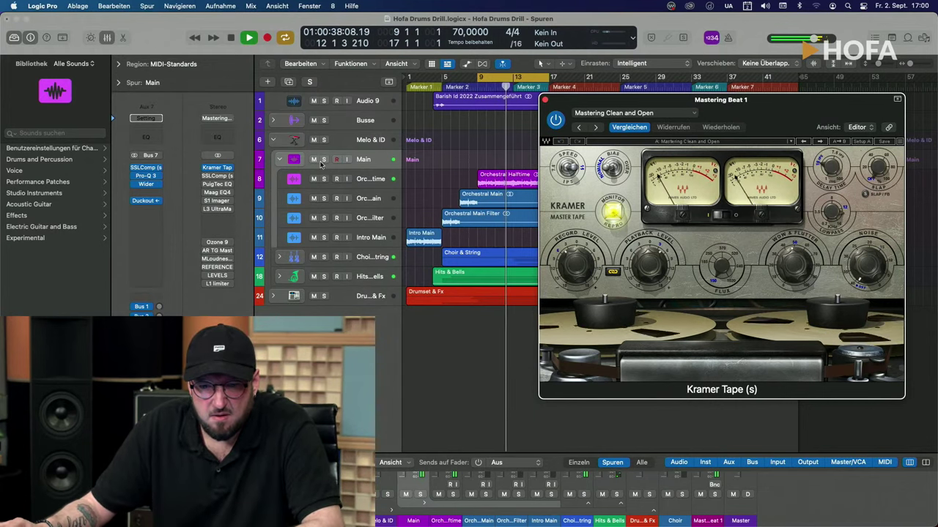
pyautogui.press('space')
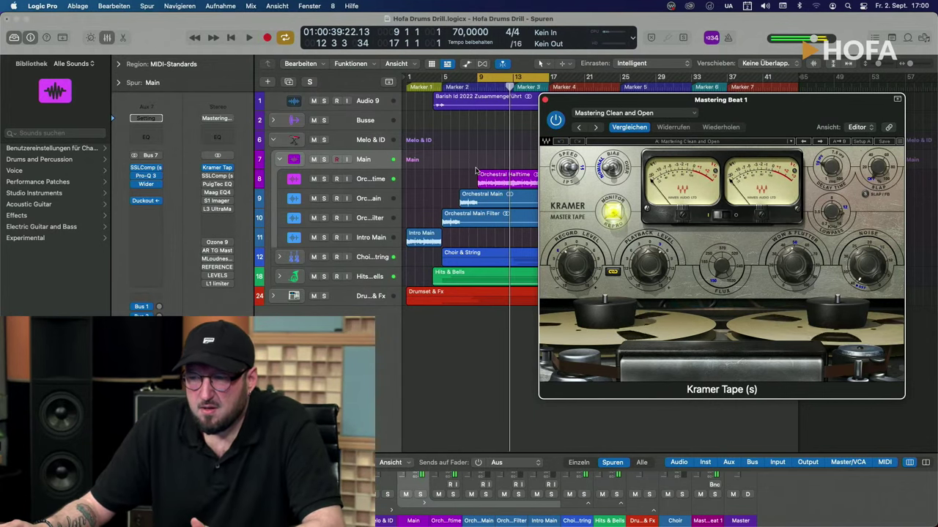
# - Enable the SSLComp plug-in on the Mastering Beat 1 channel, then audition the cycled section after reviewing the compressor's settings
pyautogui.click(217, 175)
pyautogui.click(308, 161)
pyautogui.moveTo(333, 145); pyautogui.dragTo(356, 93)
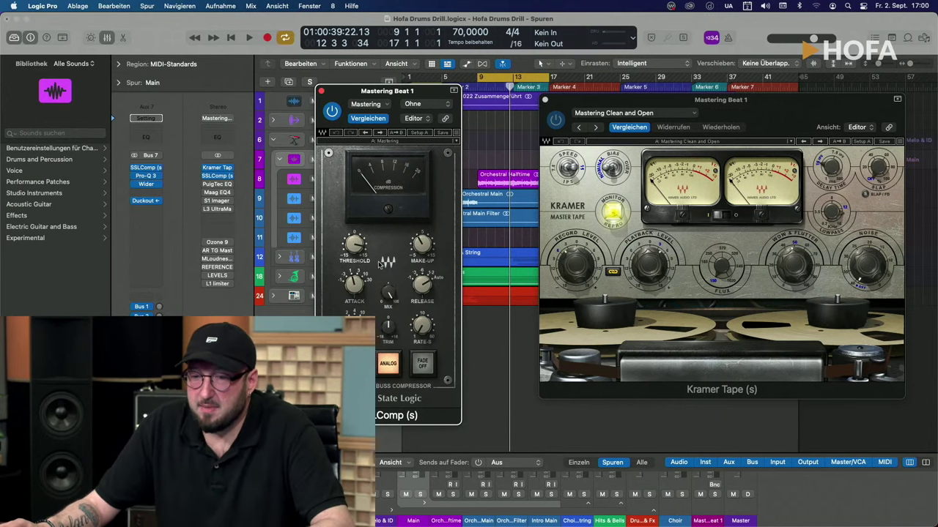
pyautogui.moveTo(380, 95); pyautogui.dragTo(378, 78)
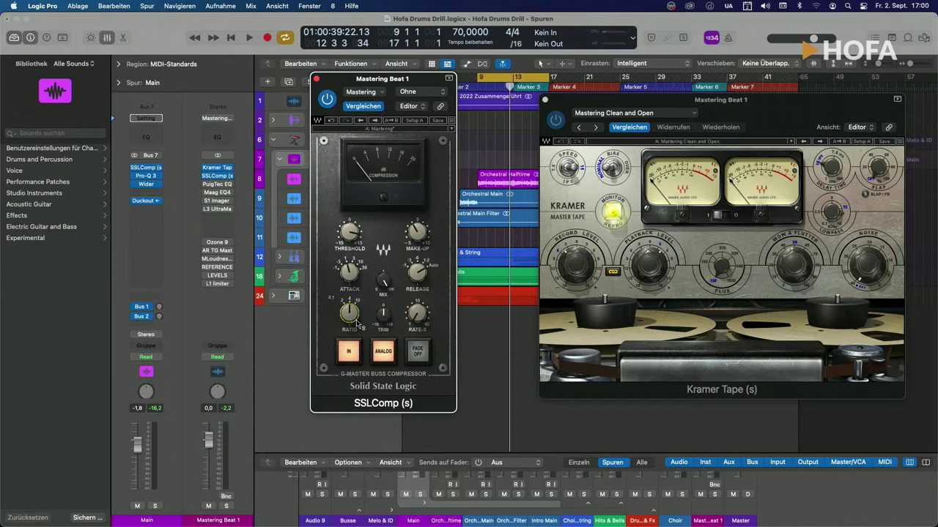
pyautogui.click(316, 77)
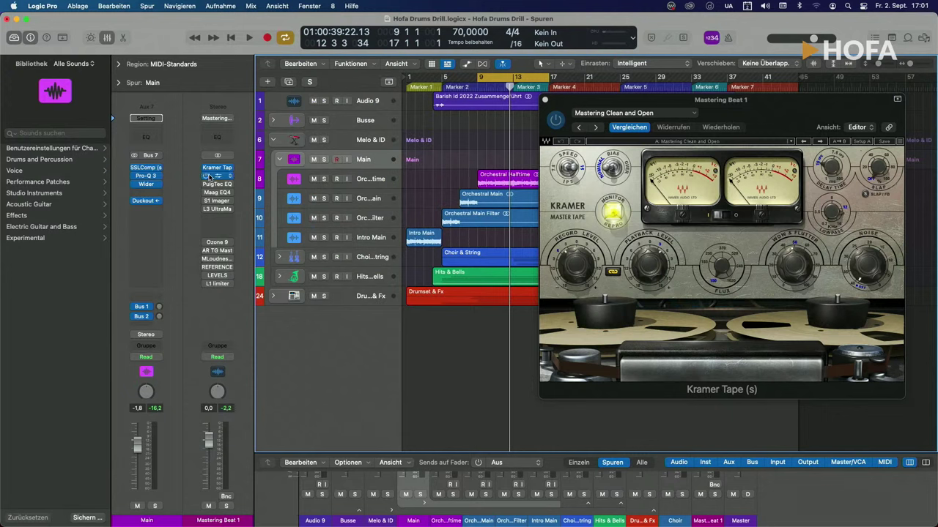
pyautogui.press('space')
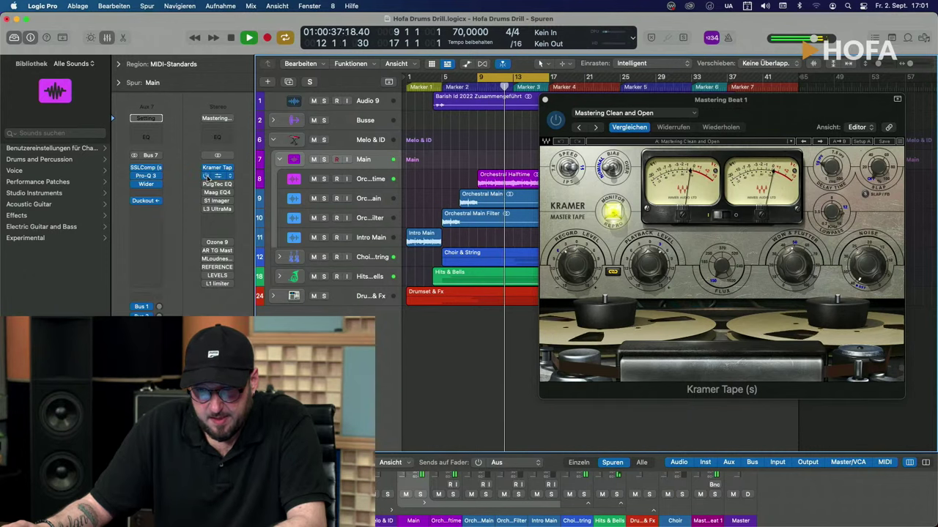
pyautogui.press('space')
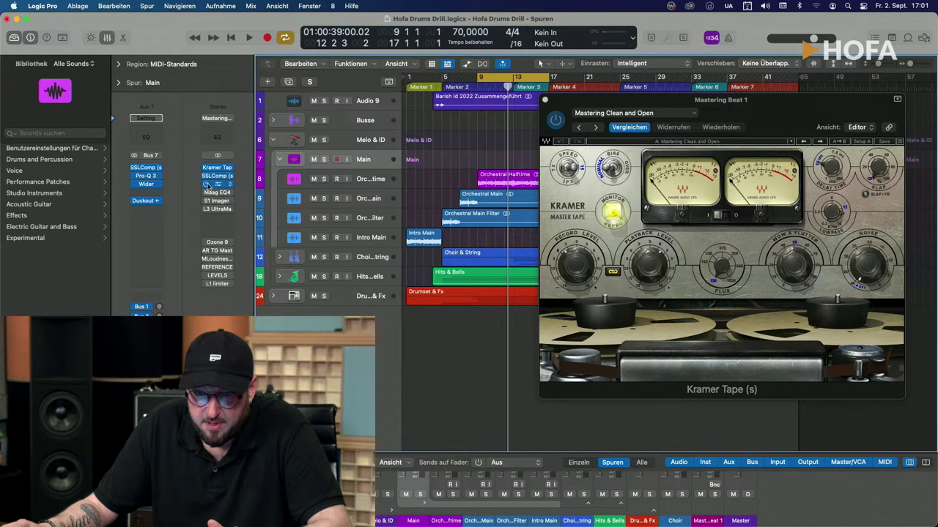
# - Open the active PuigTec EQP1A equalizer on Mastering Beat 1, close the Kramer Tape window and inspect the high-frequency boost
pyautogui.click(221, 185)
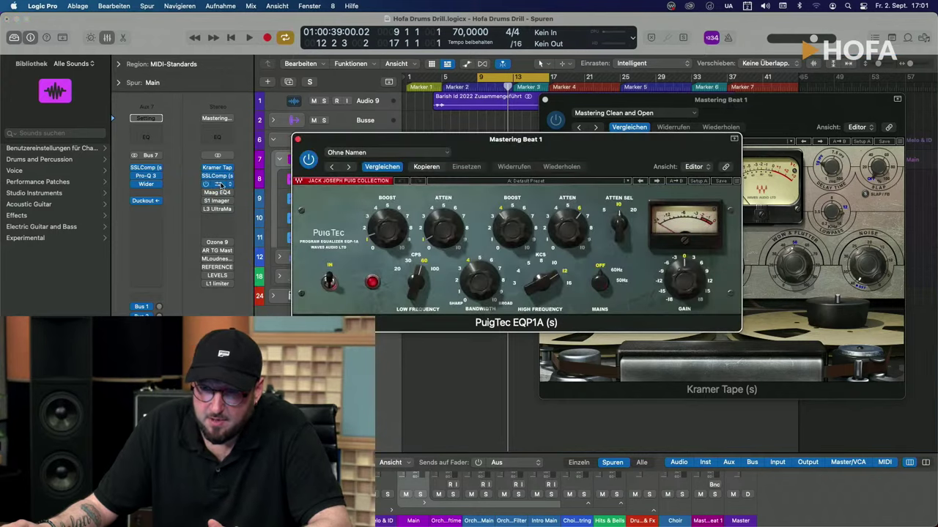
pyautogui.click(546, 101)
pyautogui.click(546, 100)
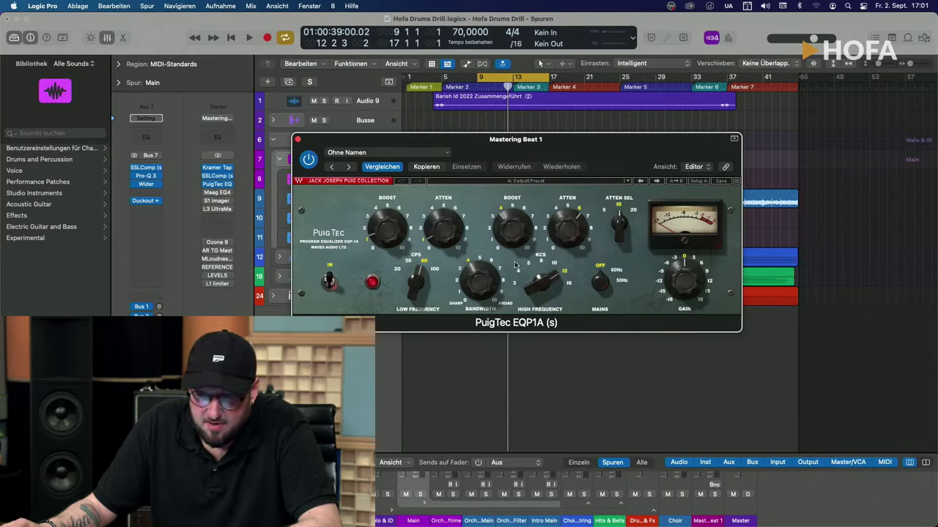
pyautogui.moveTo(512, 228)
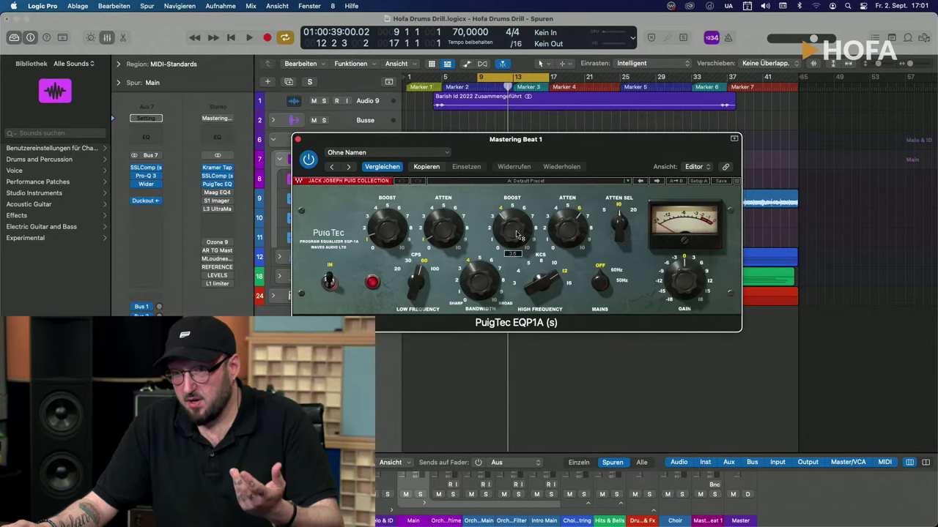
pyautogui.click(515, 240)
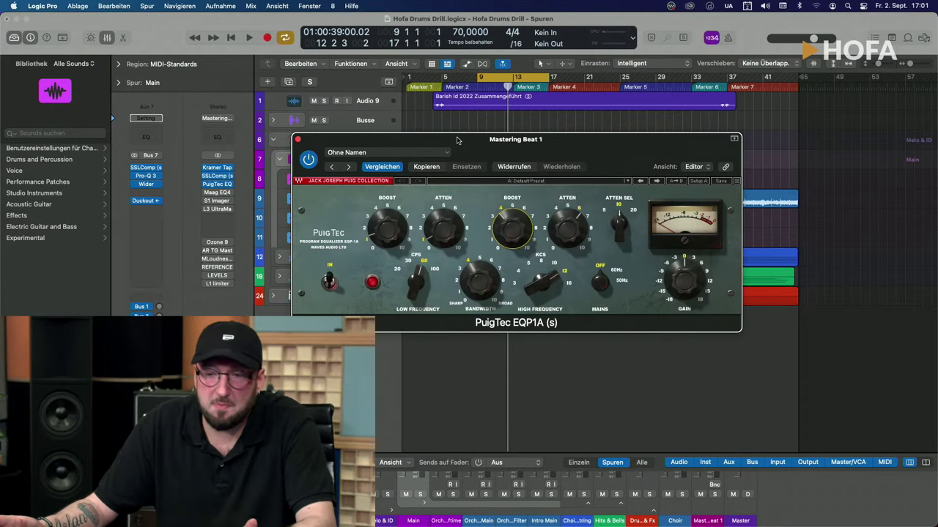
pyautogui.moveTo(456, 139); pyautogui.dragTo(534, 132)
# - Compare the playing section with the PuigTec EQP1A bypassed and active, leaving it on and closing its window
pyautogui.press('space')
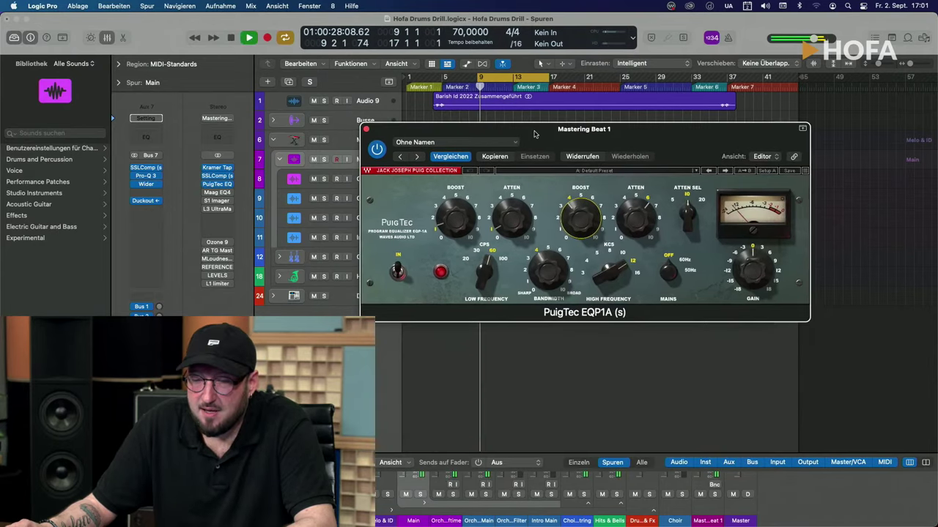
pyautogui.click(378, 150)
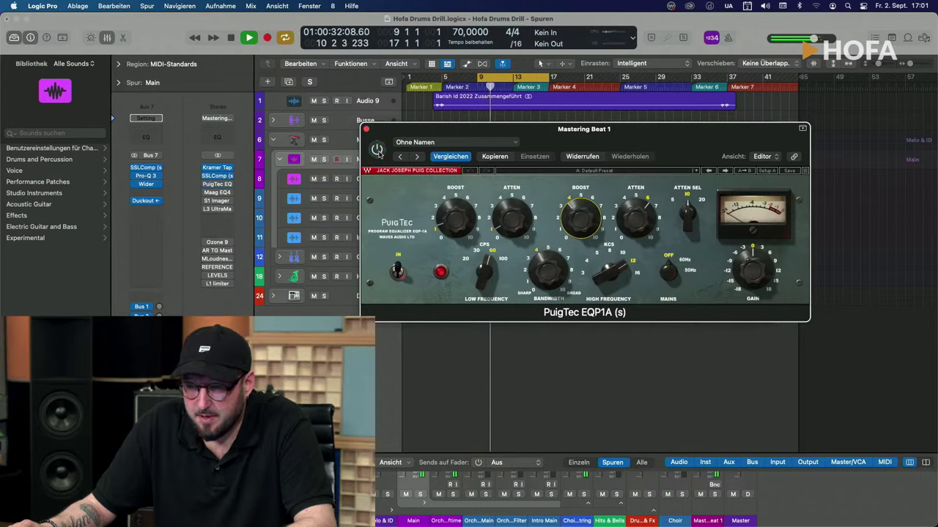
pyautogui.click(378, 150)
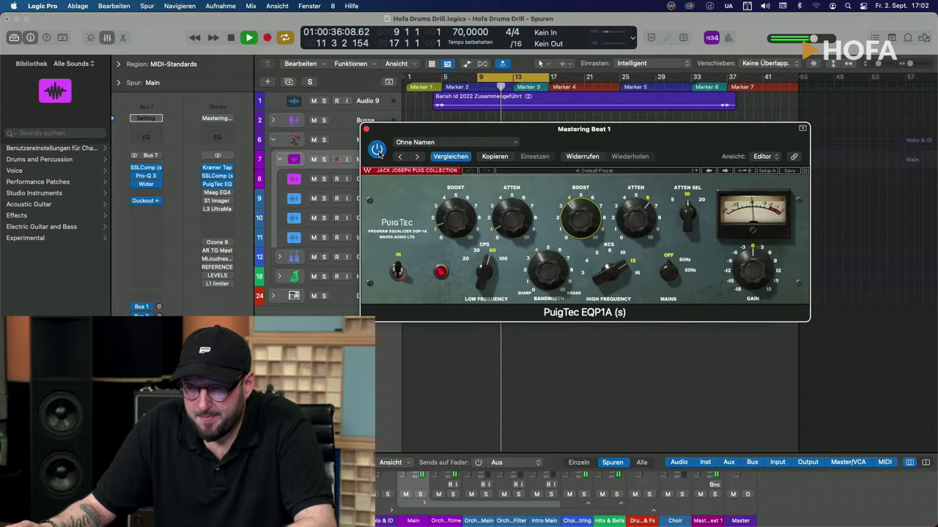
pyautogui.press('space')
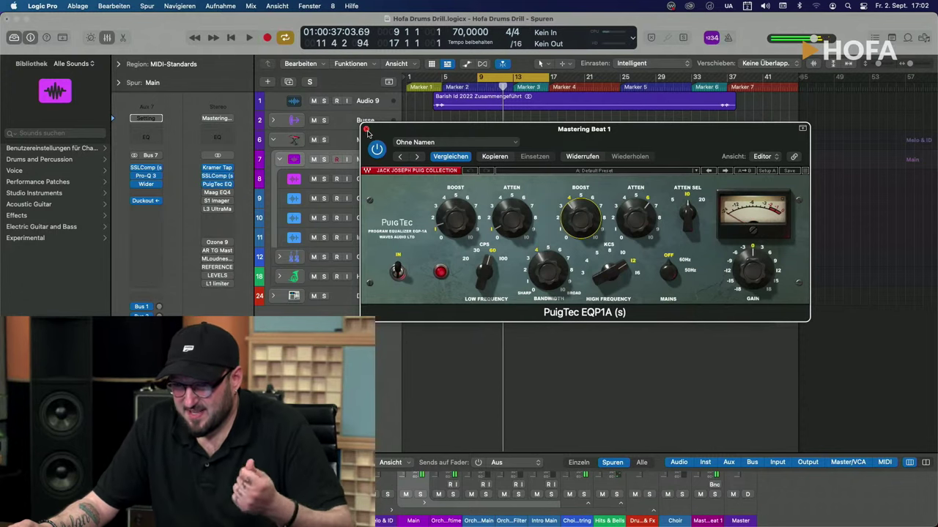
pyautogui.press('super+w')
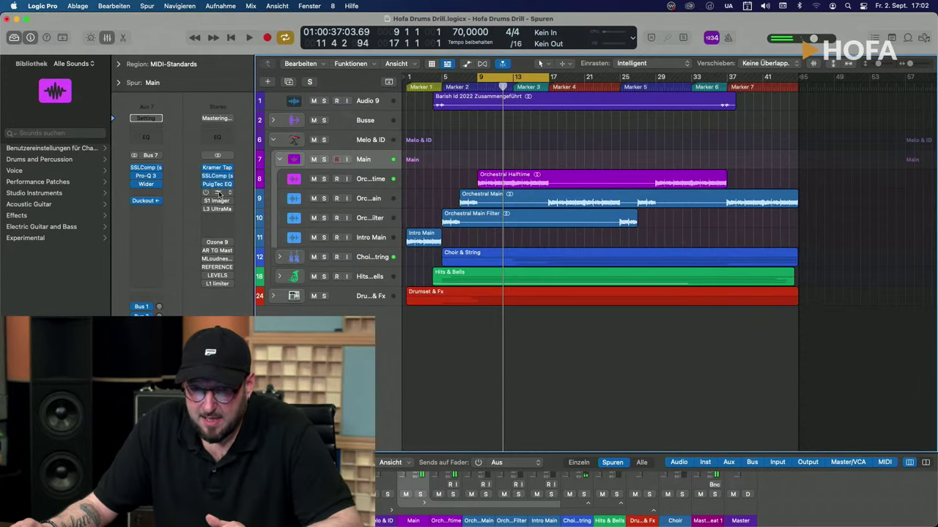
# - Open the Maag EQ4 on the Mastering Beat 1 channel, enable it, review its band settings and close its window
pyautogui.click(218, 193)
pyautogui.moveTo(386, 142); pyautogui.dragTo(487, 145)
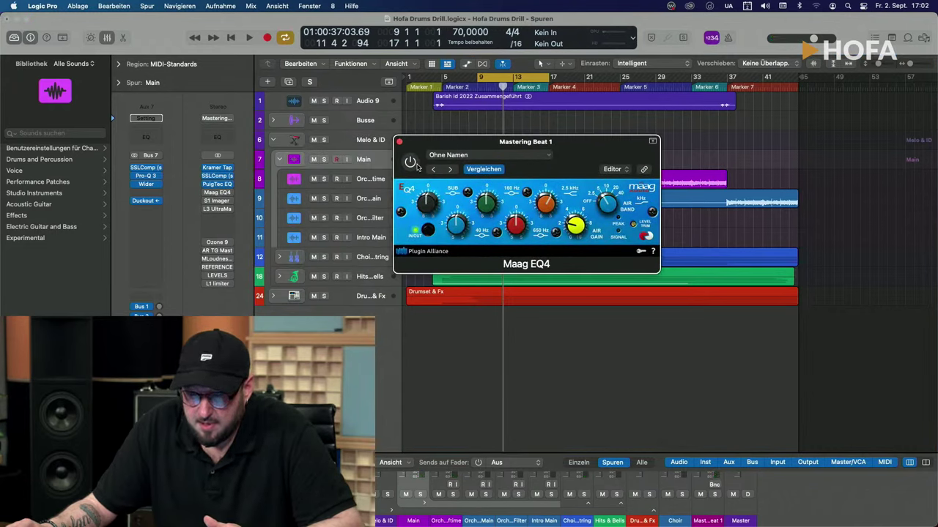
pyautogui.moveTo(454, 143); pyautogui.dragTo(465, 120)
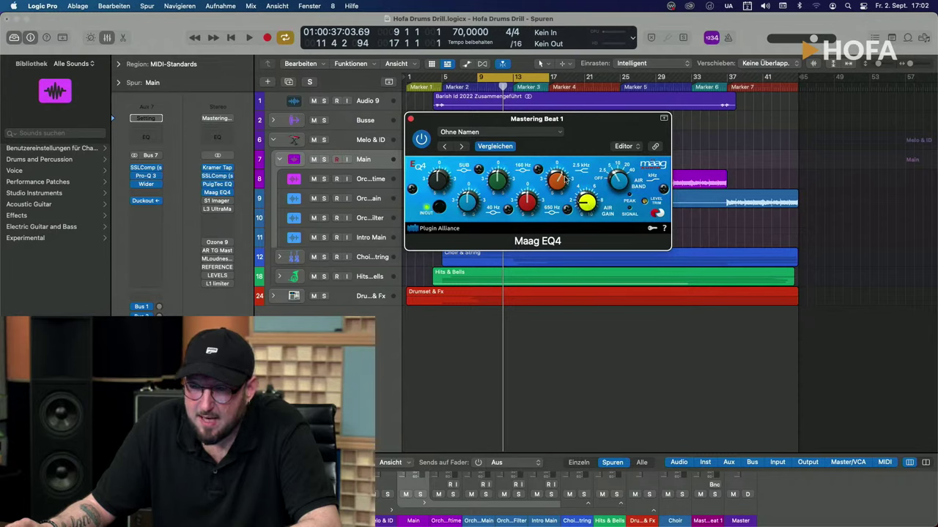
pyautogui.click(412, 119)
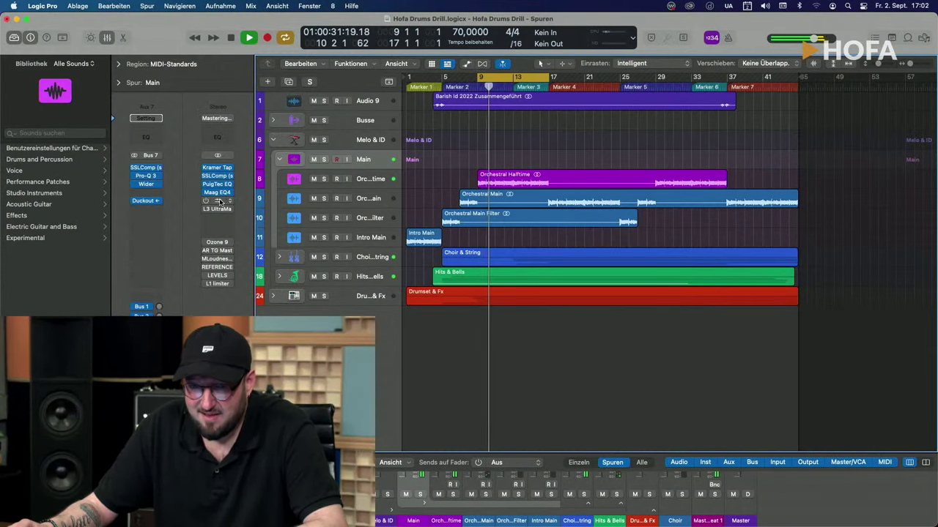
# - Enable the S1 Imager on the Mastering Beat 1 channel, stop playback, review its stereo width settings and close its window
pyautogui.moveTo(219, 200)
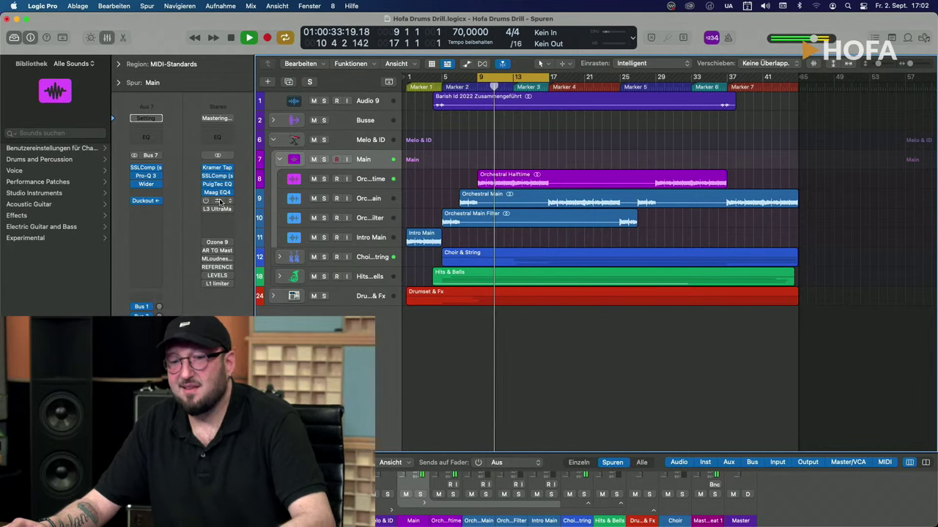
pyautogui.press('space')
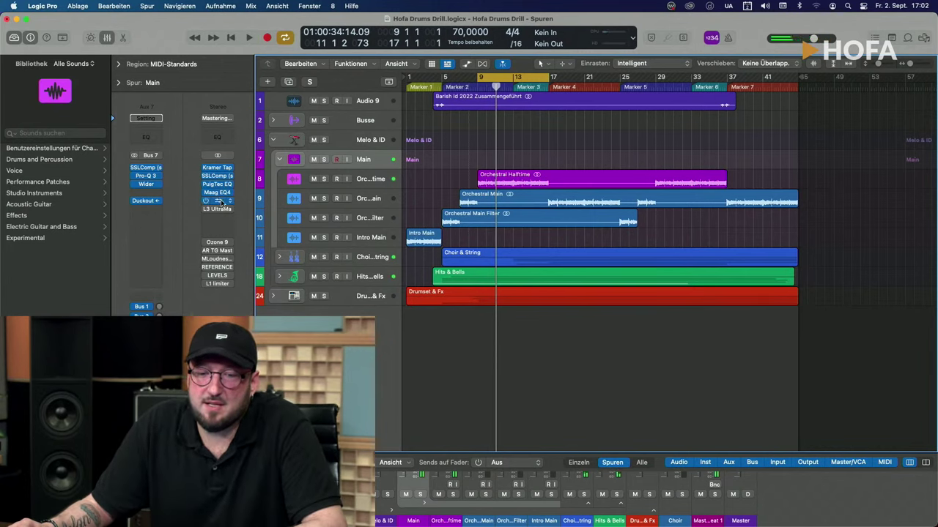
pyautogui.click(220, 201)
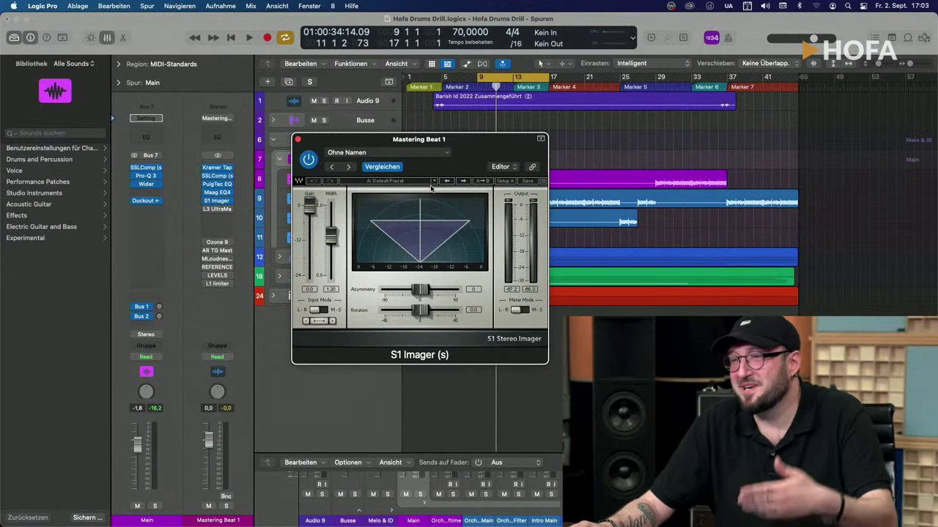
pyautogui.click(297, 140)
# - Open the L3 UltraMaximizer on Mastering Beat 1, enable it after briefly auditioning the cycled section without it, and play the section again
pyautogui.click(219, 211)
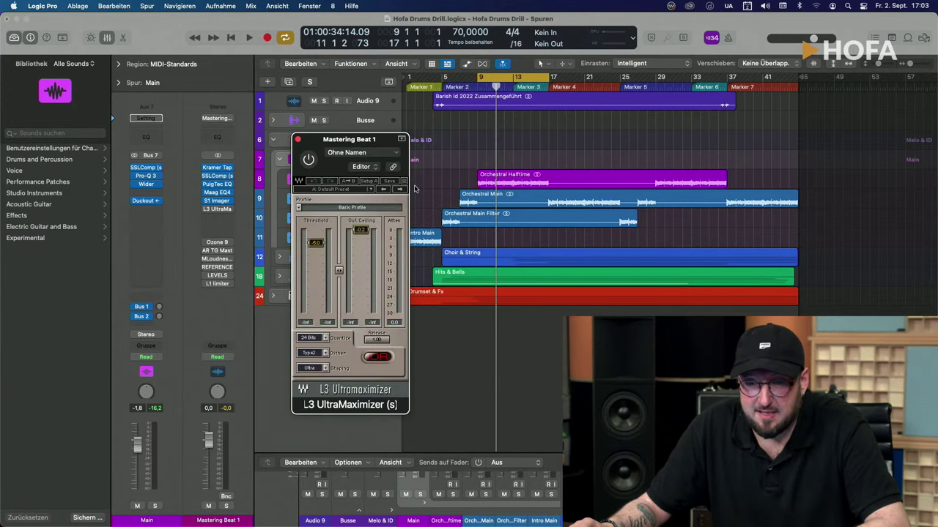
pyautogui.press('space')
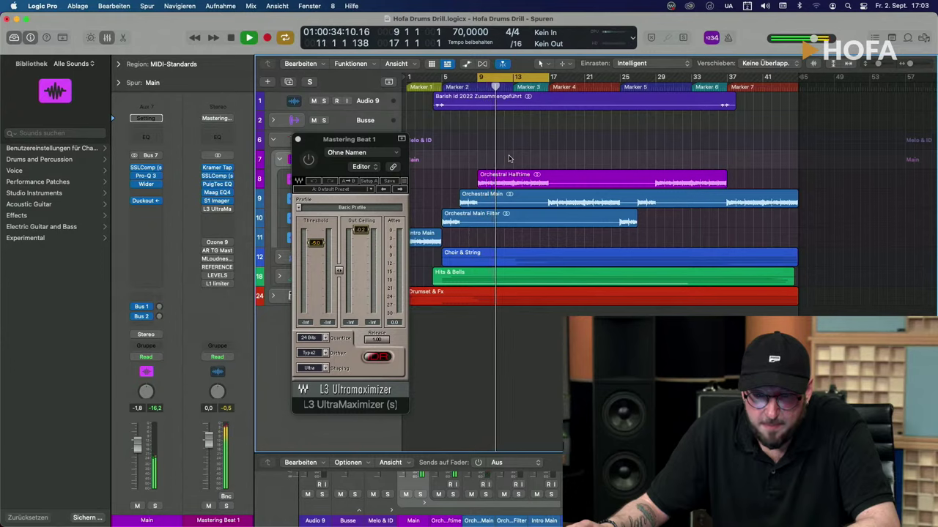
pyautogui.press('space')
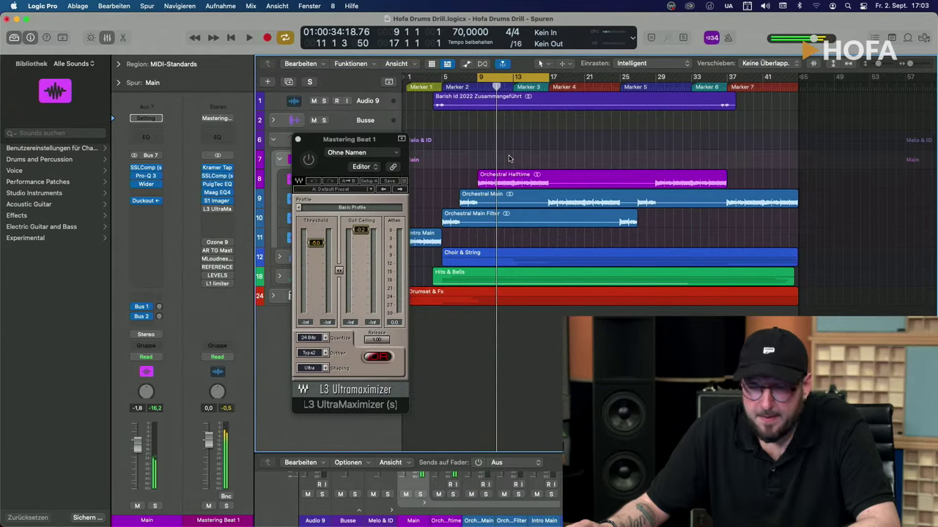
pyautogui.click(310, 159)
pyautogui.press('space')
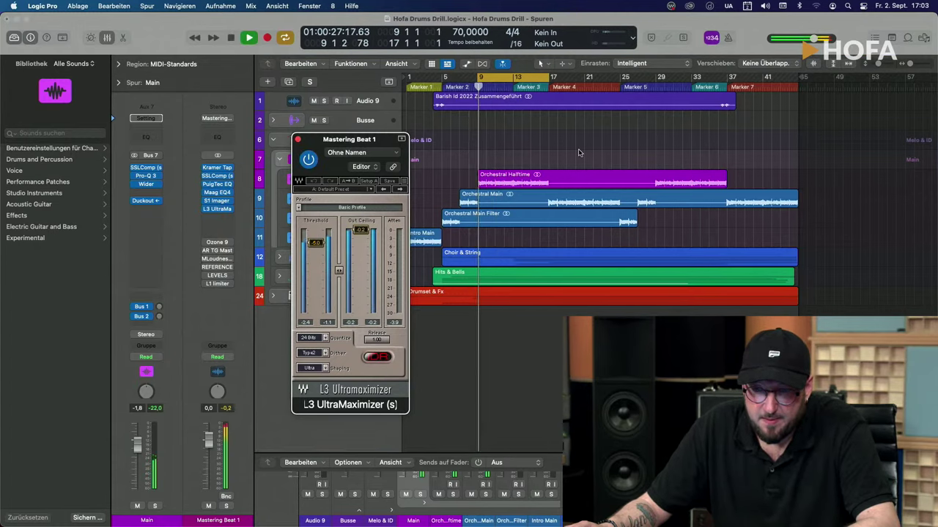